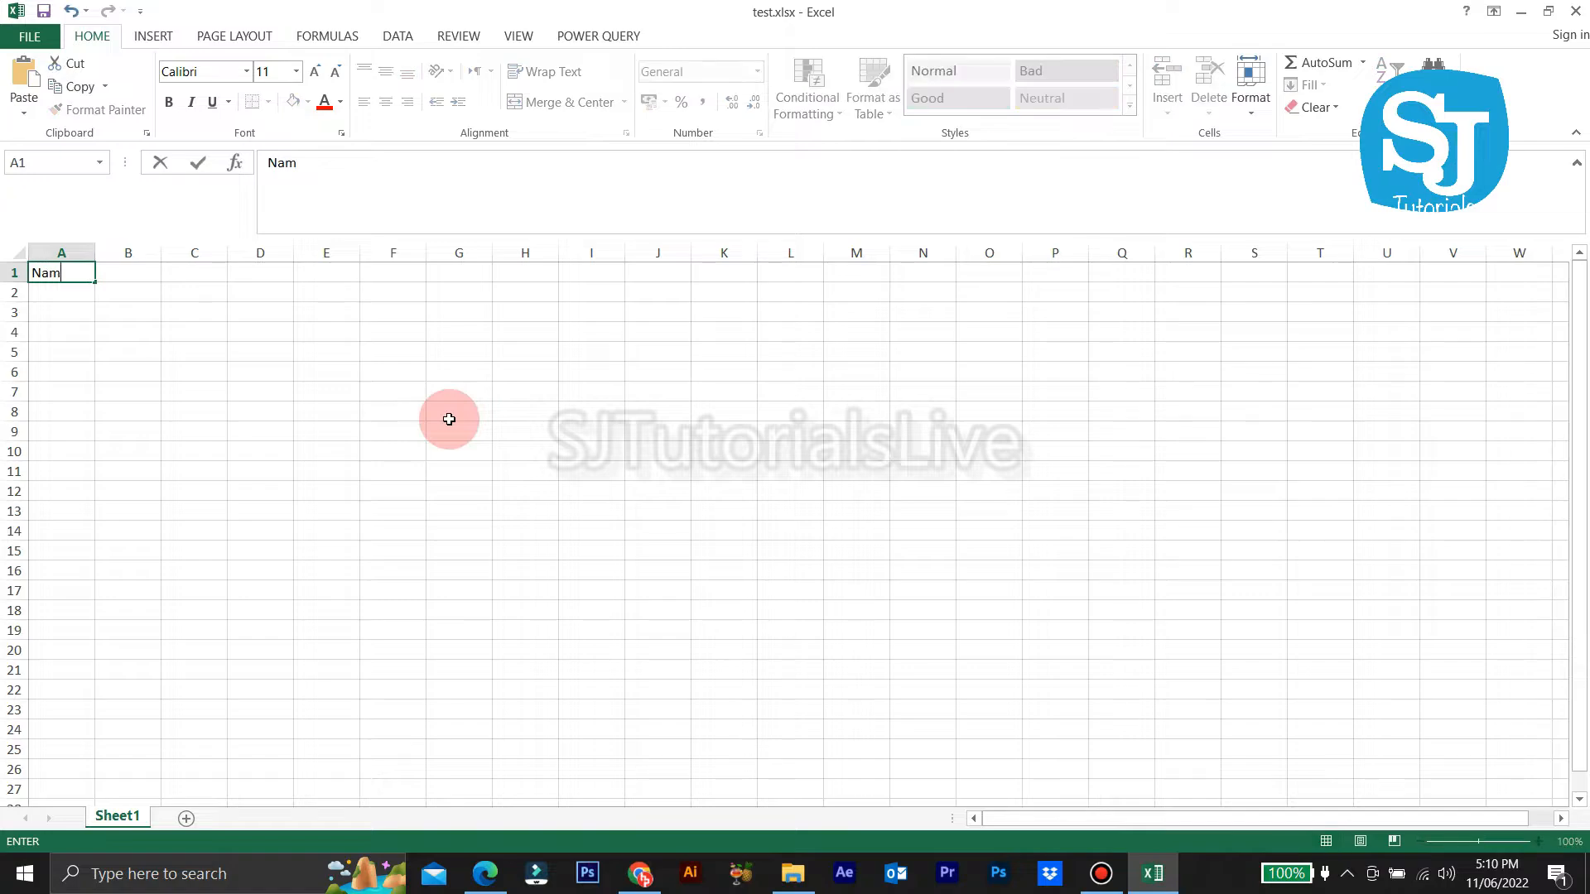
Step: Enter the Amount header in B1 next to the Name header
{"action": "key", "text": "Tab"}
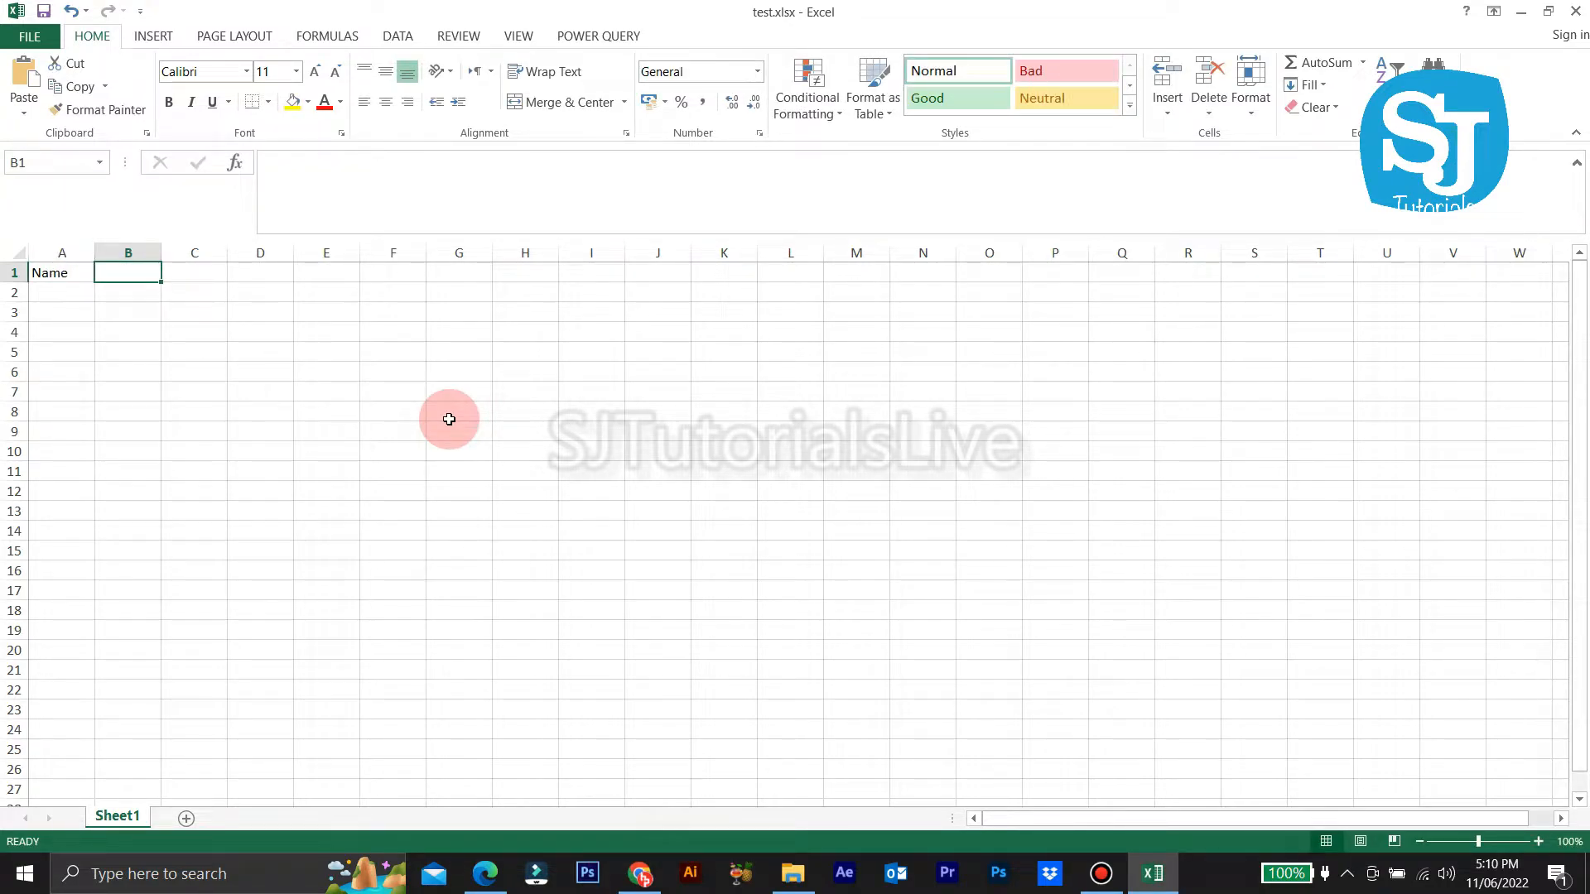
{"action": "type", "text": "Amo"}
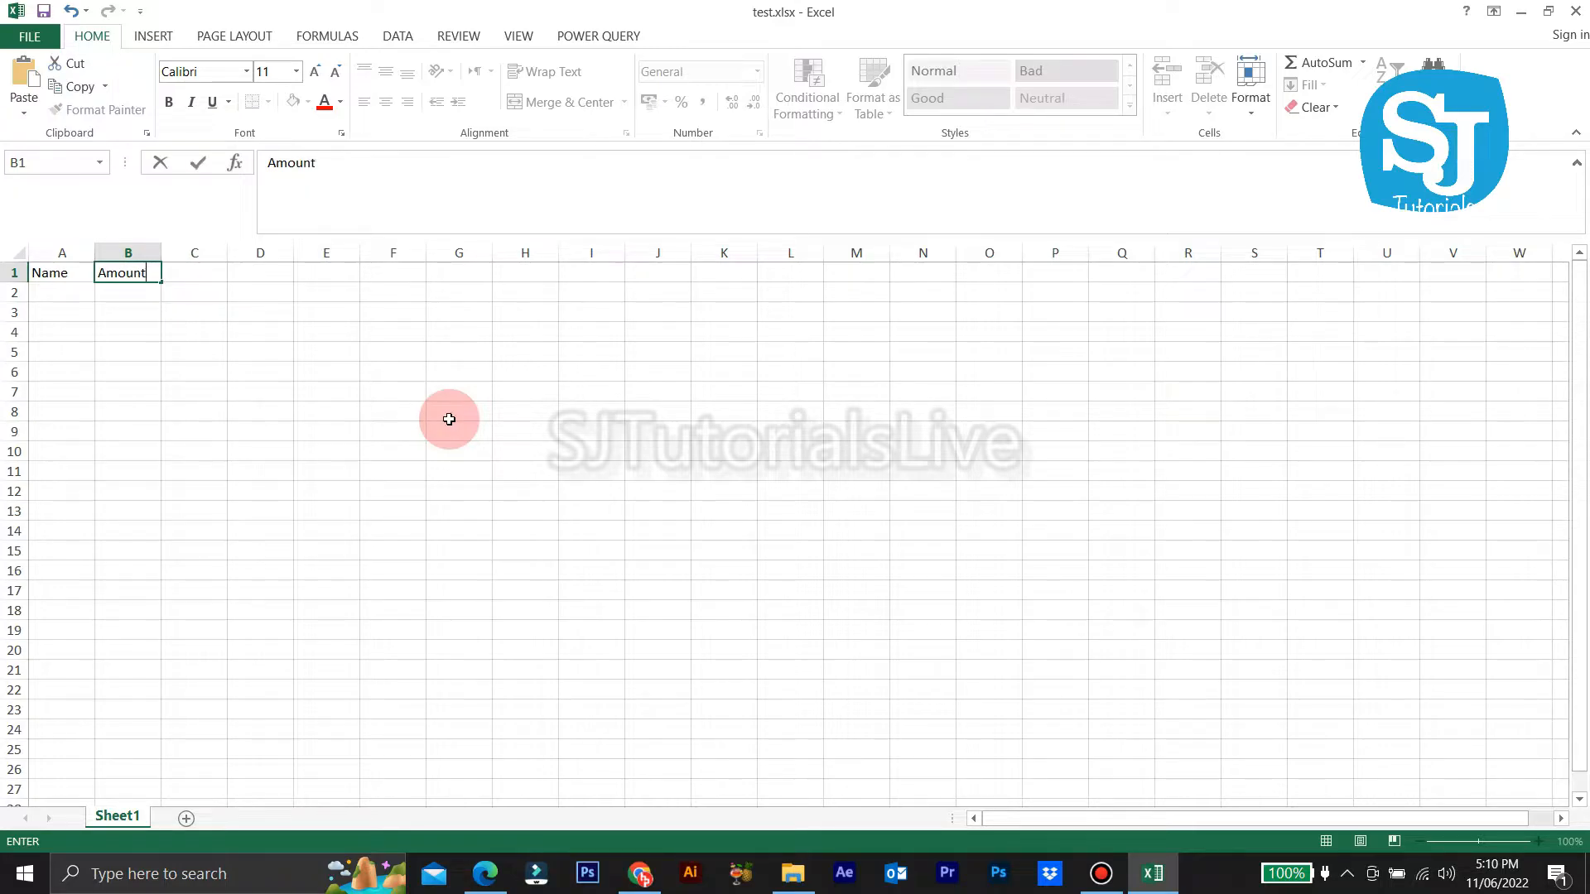
{"action": "type", "text": "unt"}
{"action": "key", "text": "Return"}
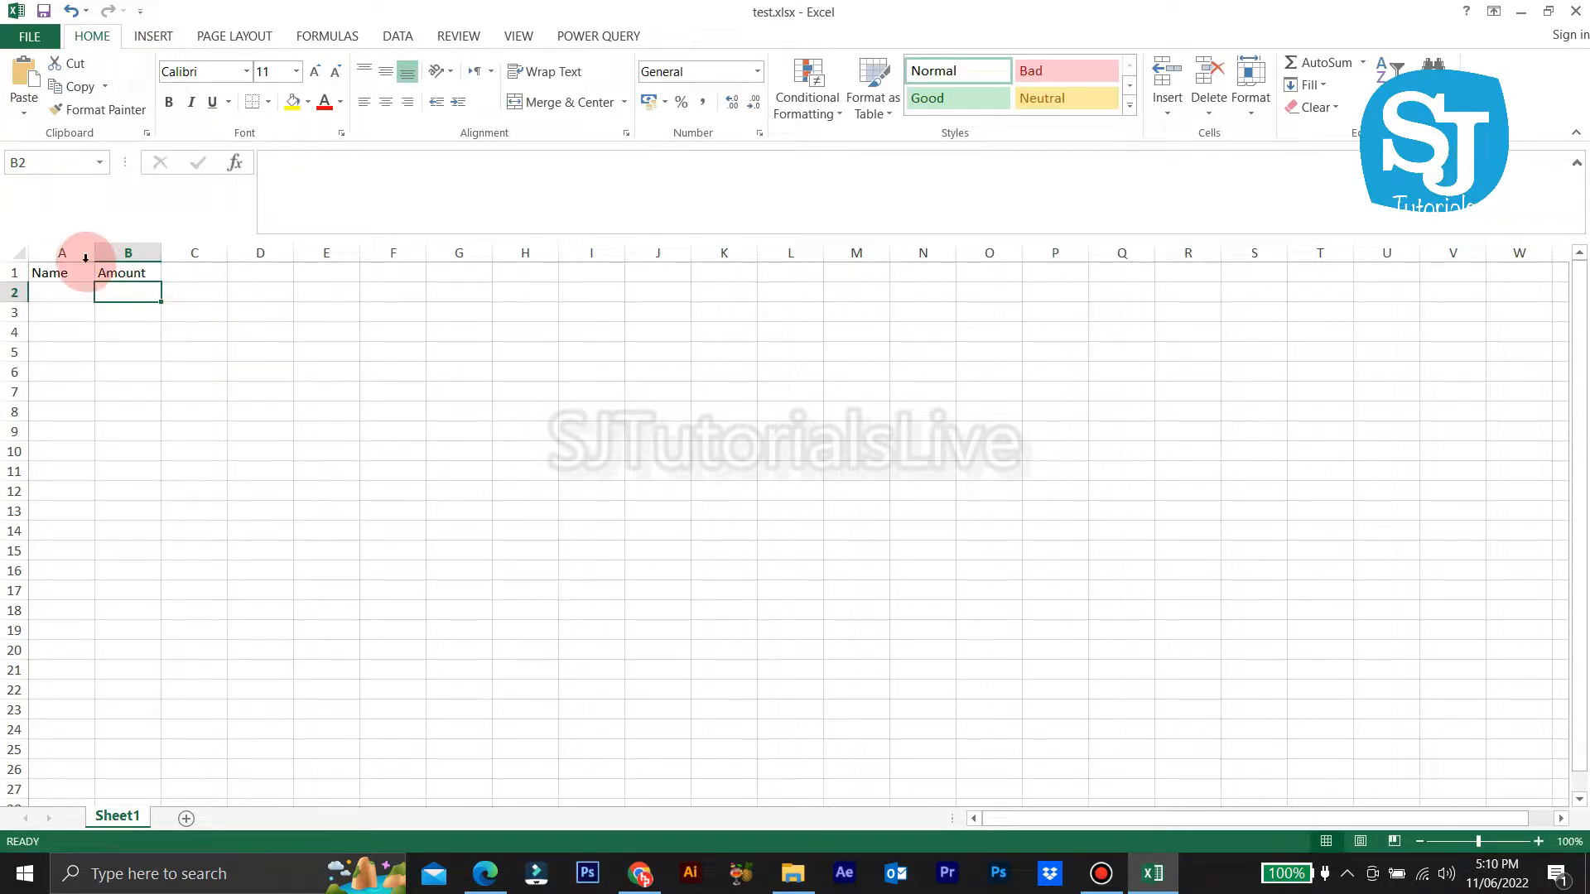
Step: Format A1:B14 with yellow fill, 18-point text and all borders, and widen columns A and B
{"action": "left_click_drag", "start_coordinate": [85, 268], "coordinate": [135, 533]}
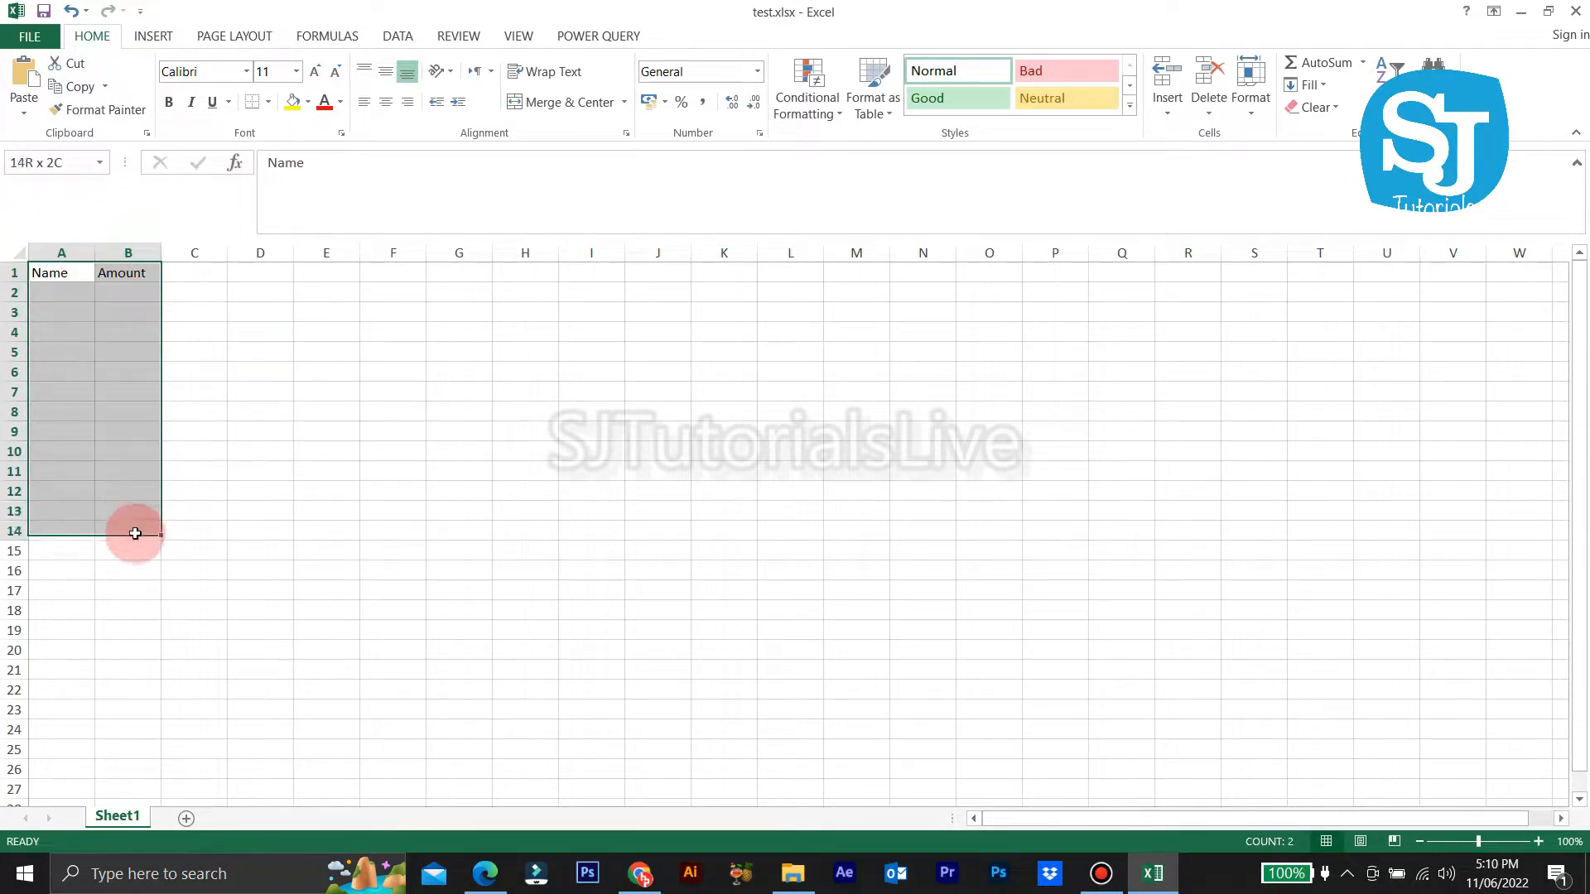
{"action": "left_click", "coordinate": [293, 103]}
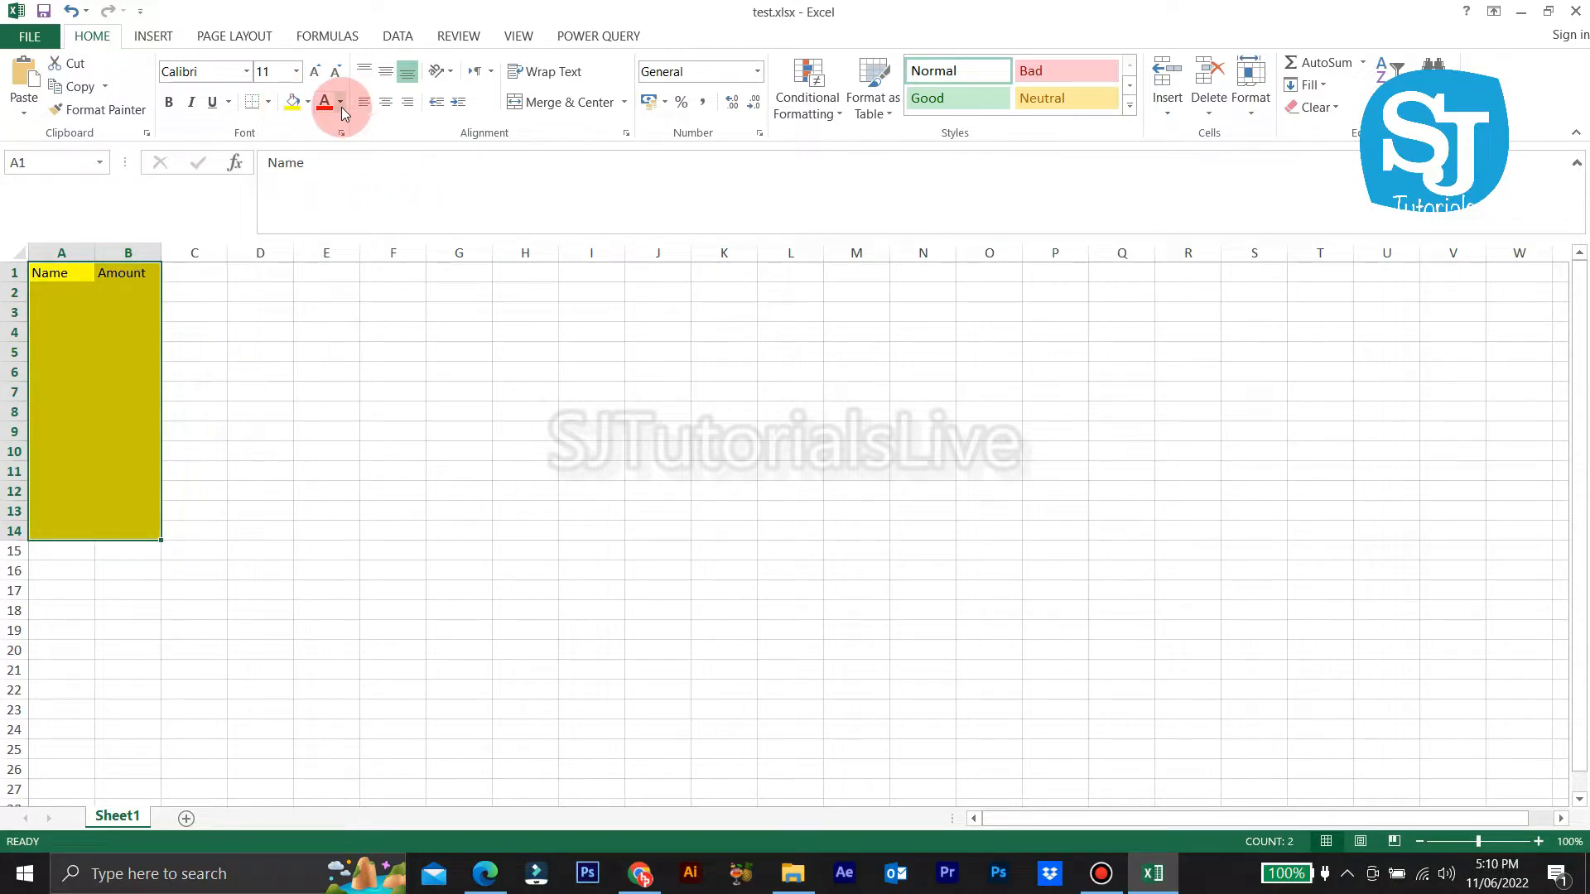
{"action": "left_click", "coordinate": [314, 73]}
{"action": "left_click", "coordinate": [314, 73]}
{"action": "left_click", "coordinate": [314, 73]}
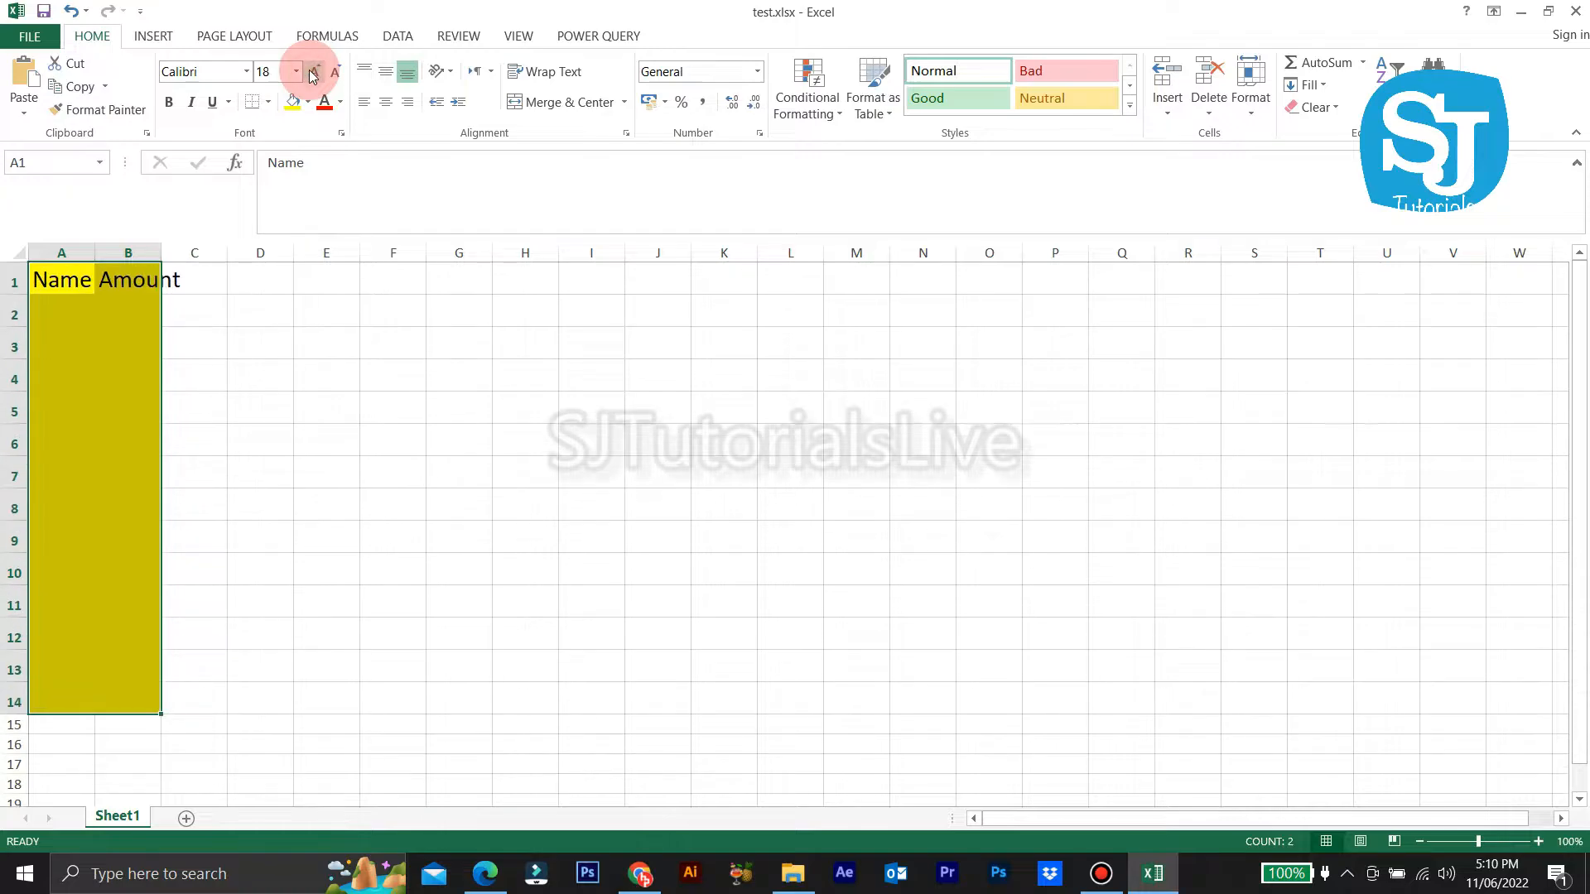
{"action": "left_click", "coordinate": [268, 102]}
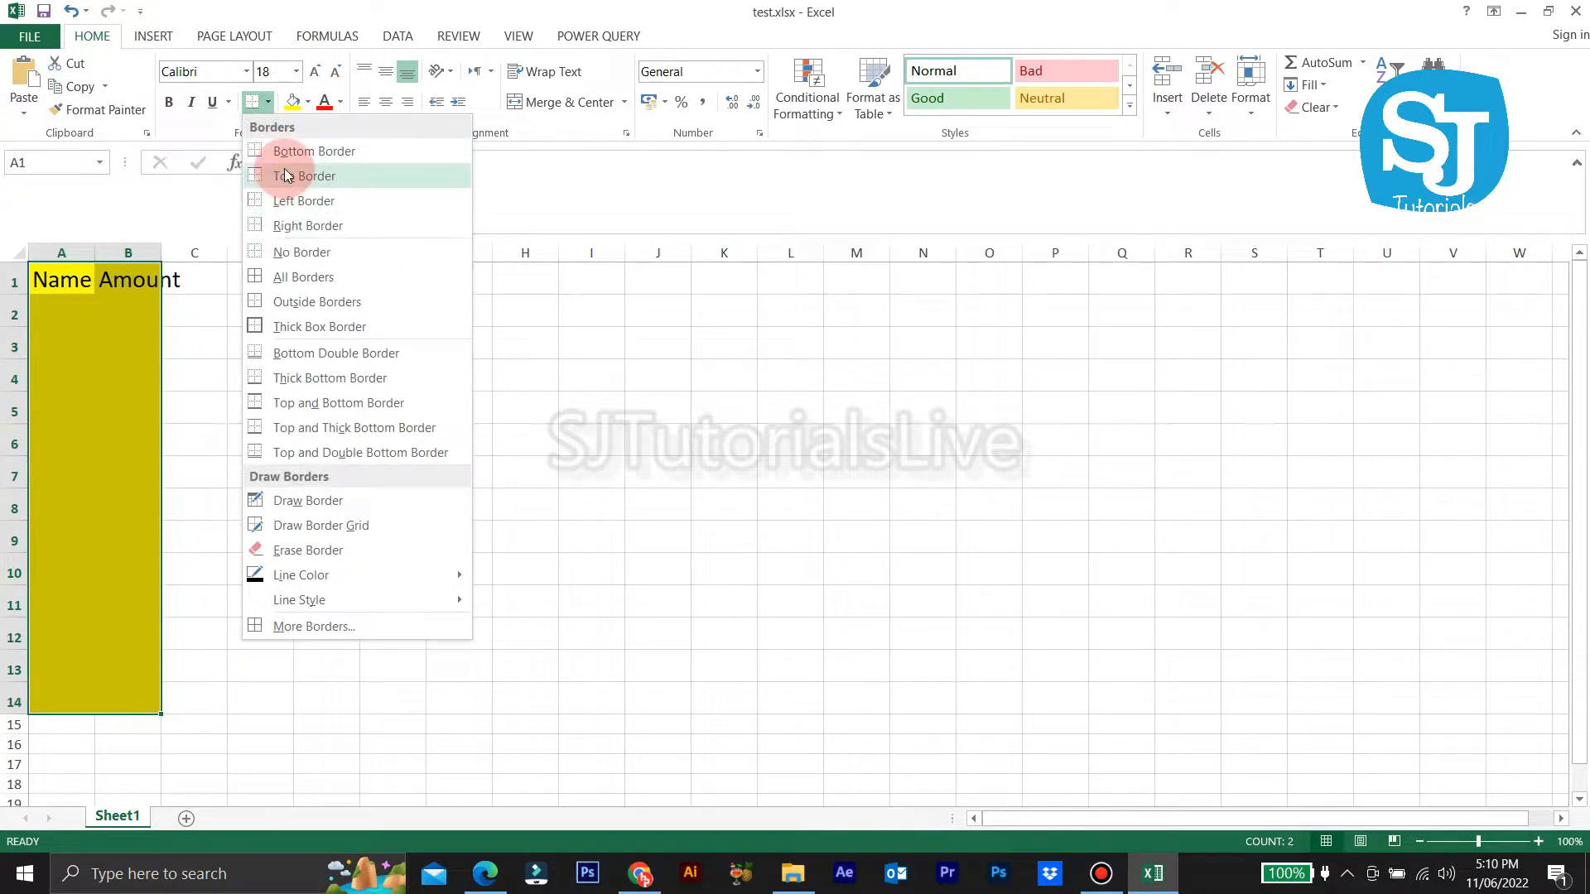
{"action": "left_click", "coordinate": [284, 279]}
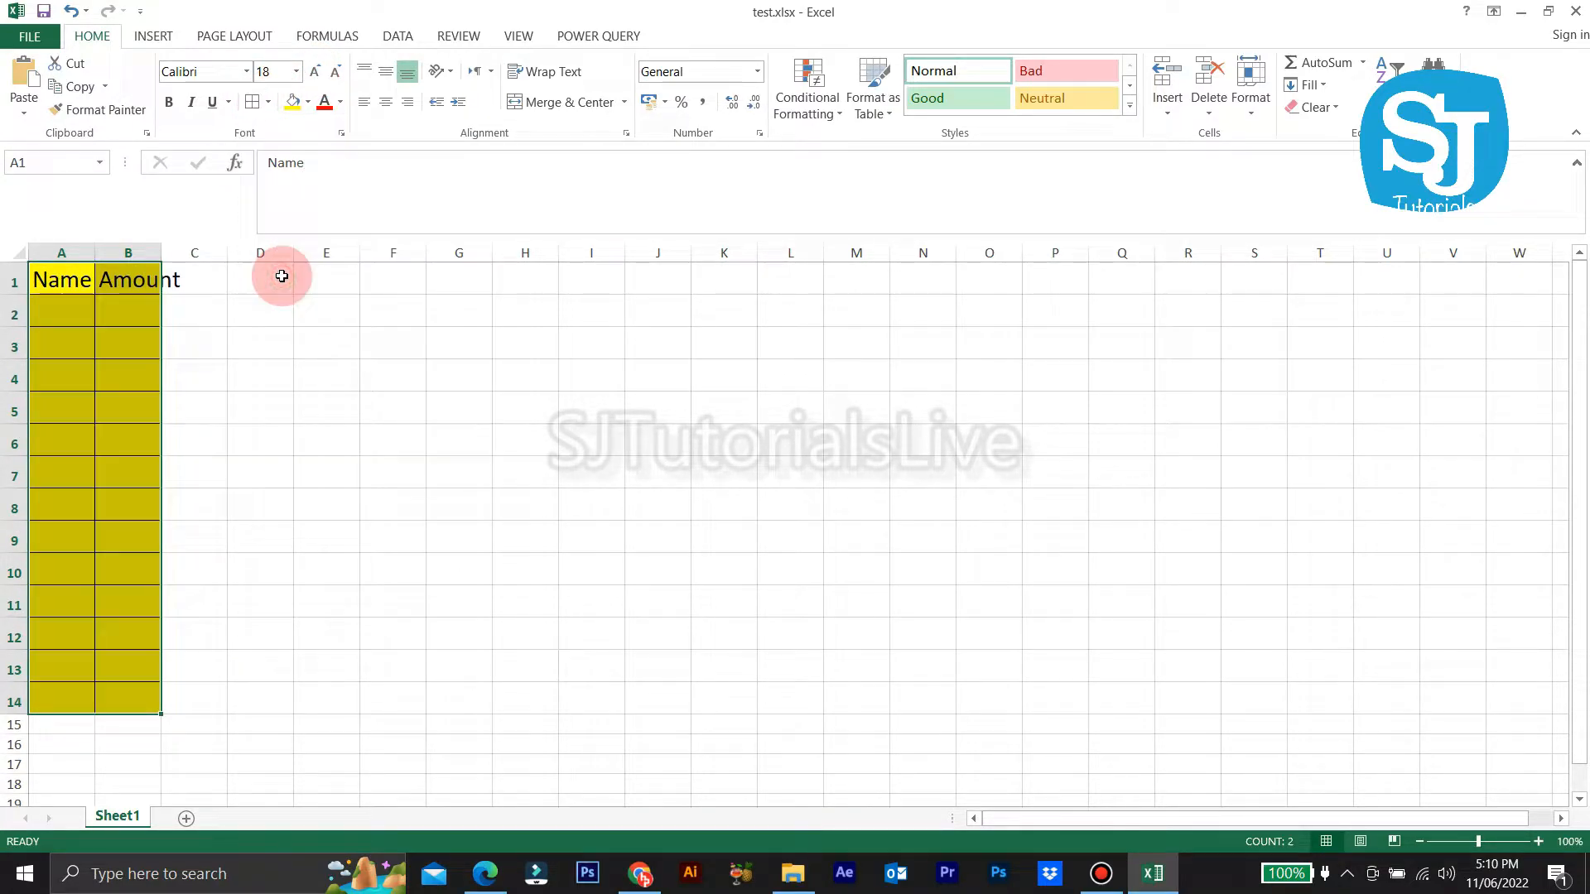
{"action": "double_click", "coordinate": [162, 253]}
{"action": "left_click_drag", "start_coordinate": [91, 253], "coordinate": [453, 277]}
Step: Centre the Name and Amount headers in A1:B1
{"action": "left_click", "coordinate": [613, 452]}
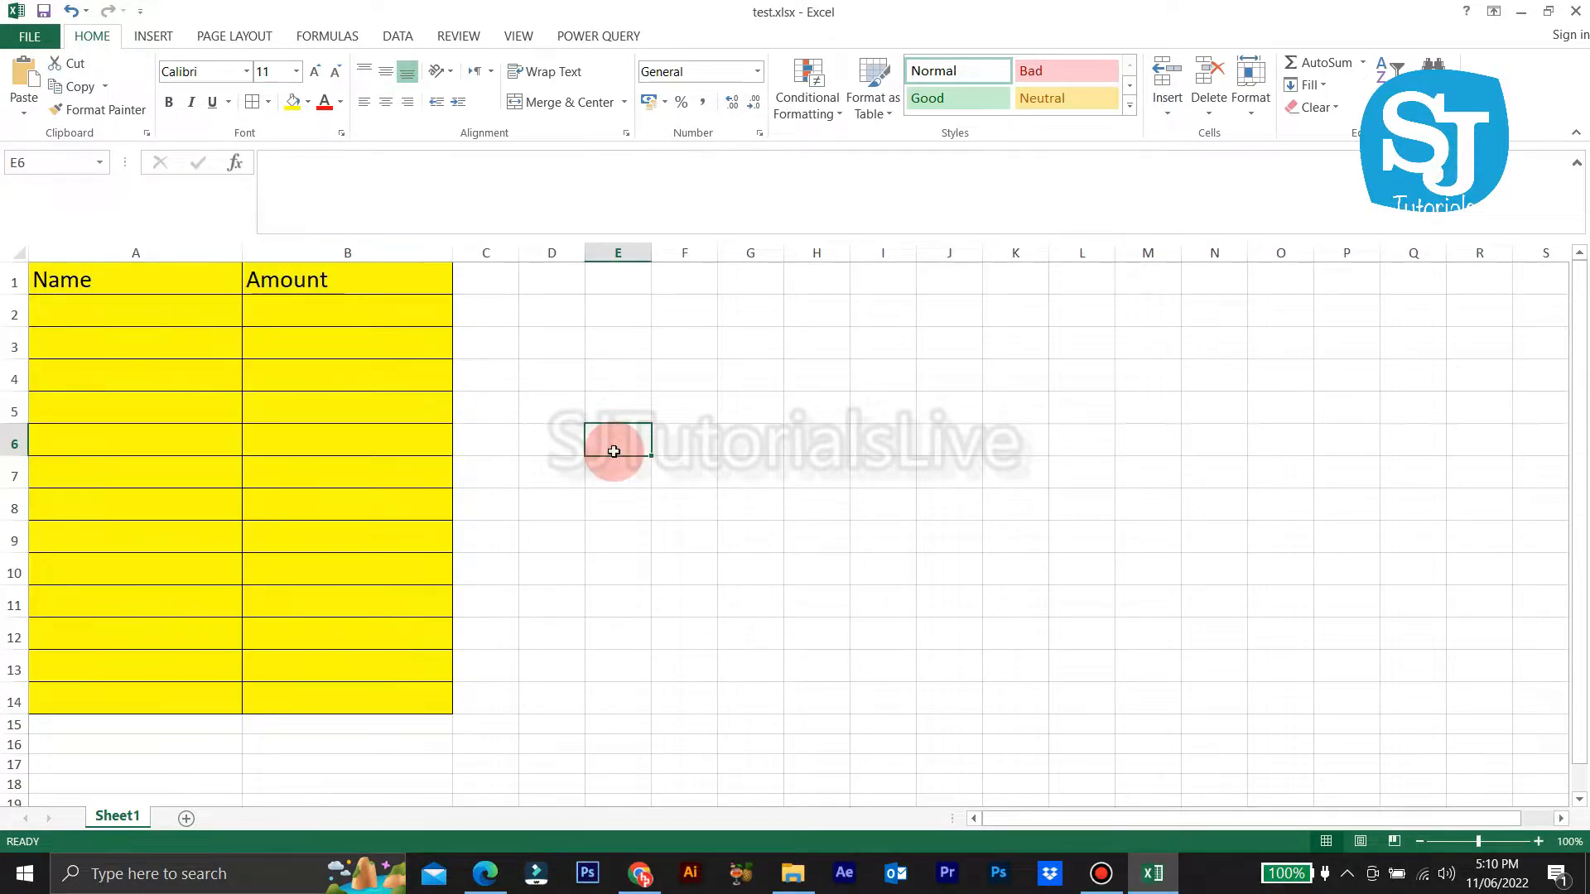
{"action": "left_click_drag", "start_coordinate": [299, 287], "coordinate": [88, 231]}
{"action": "left_click", "coordinate": [394, 105]}
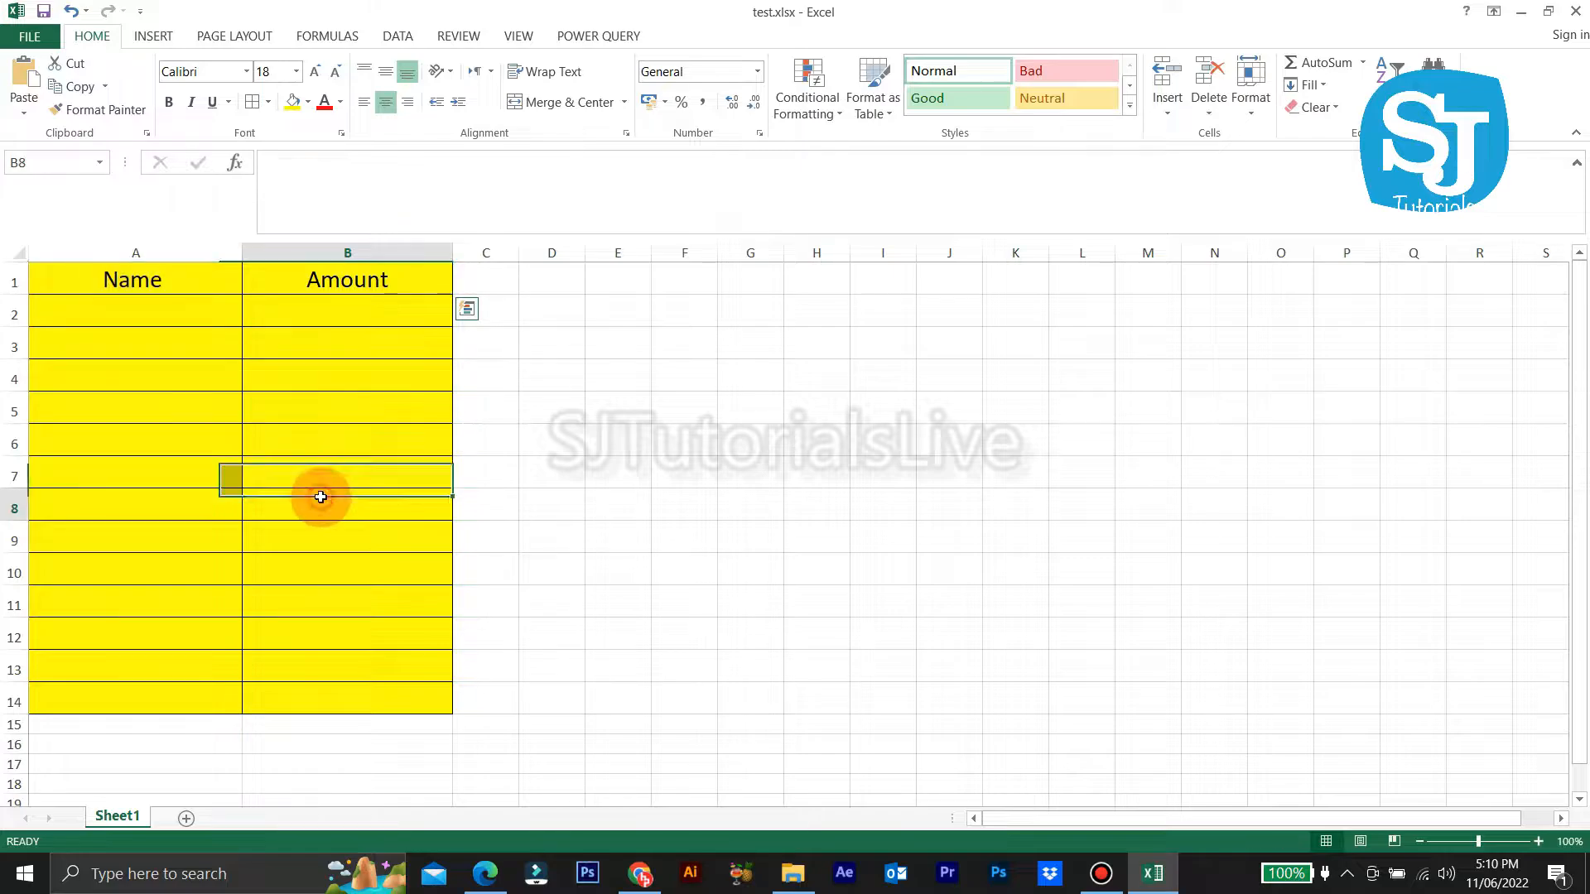
{"action": "left_click", "coordinate": [621, 574]}
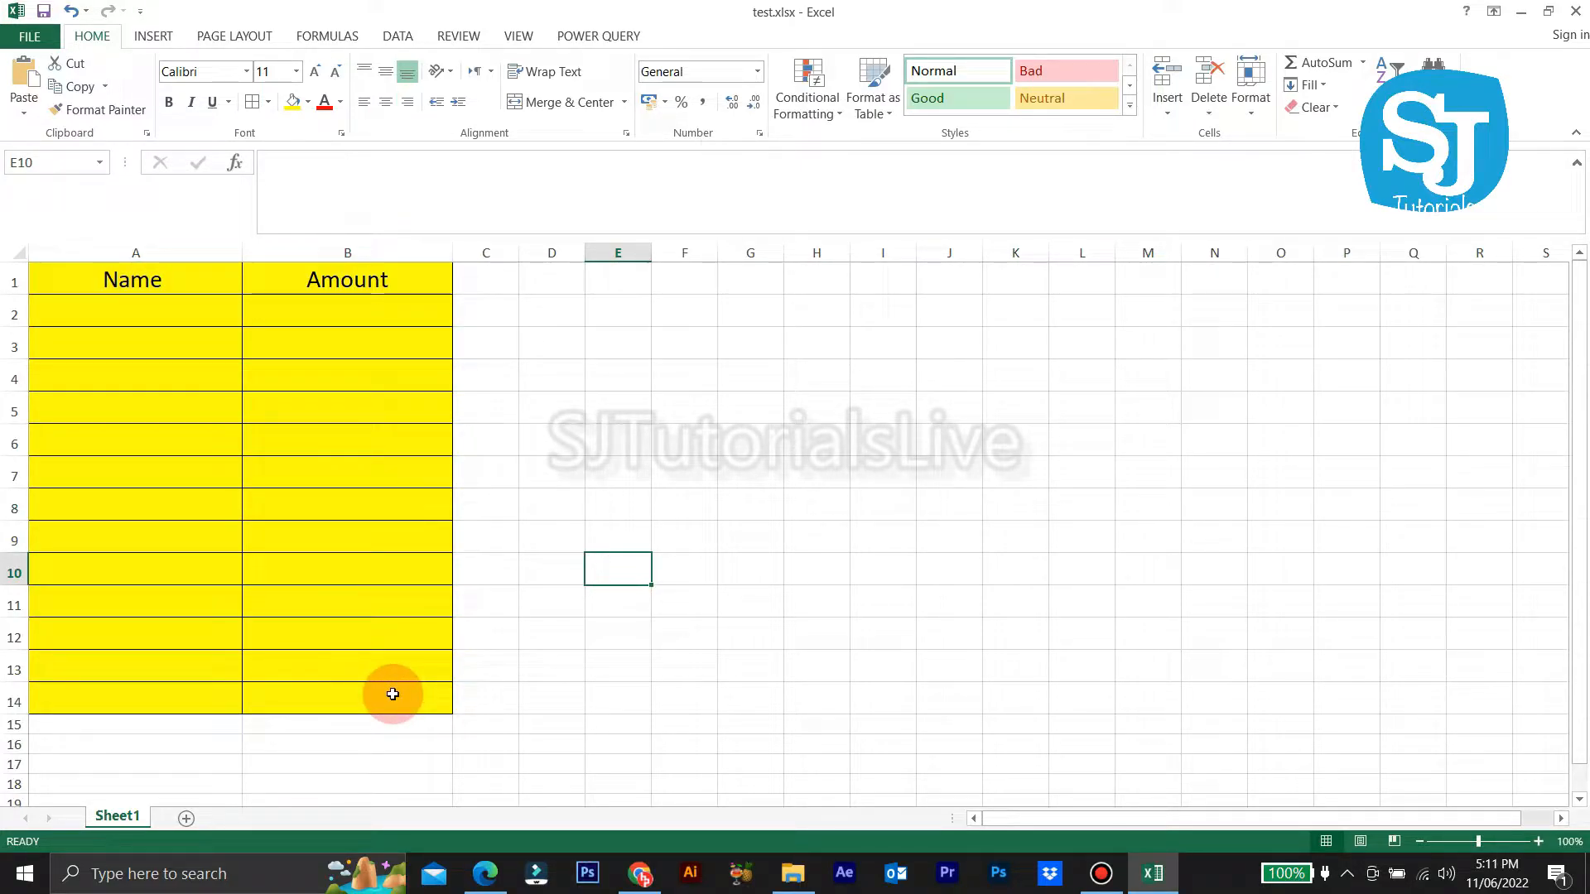
{"action": "left_click", "coordinate": [167, 307]}
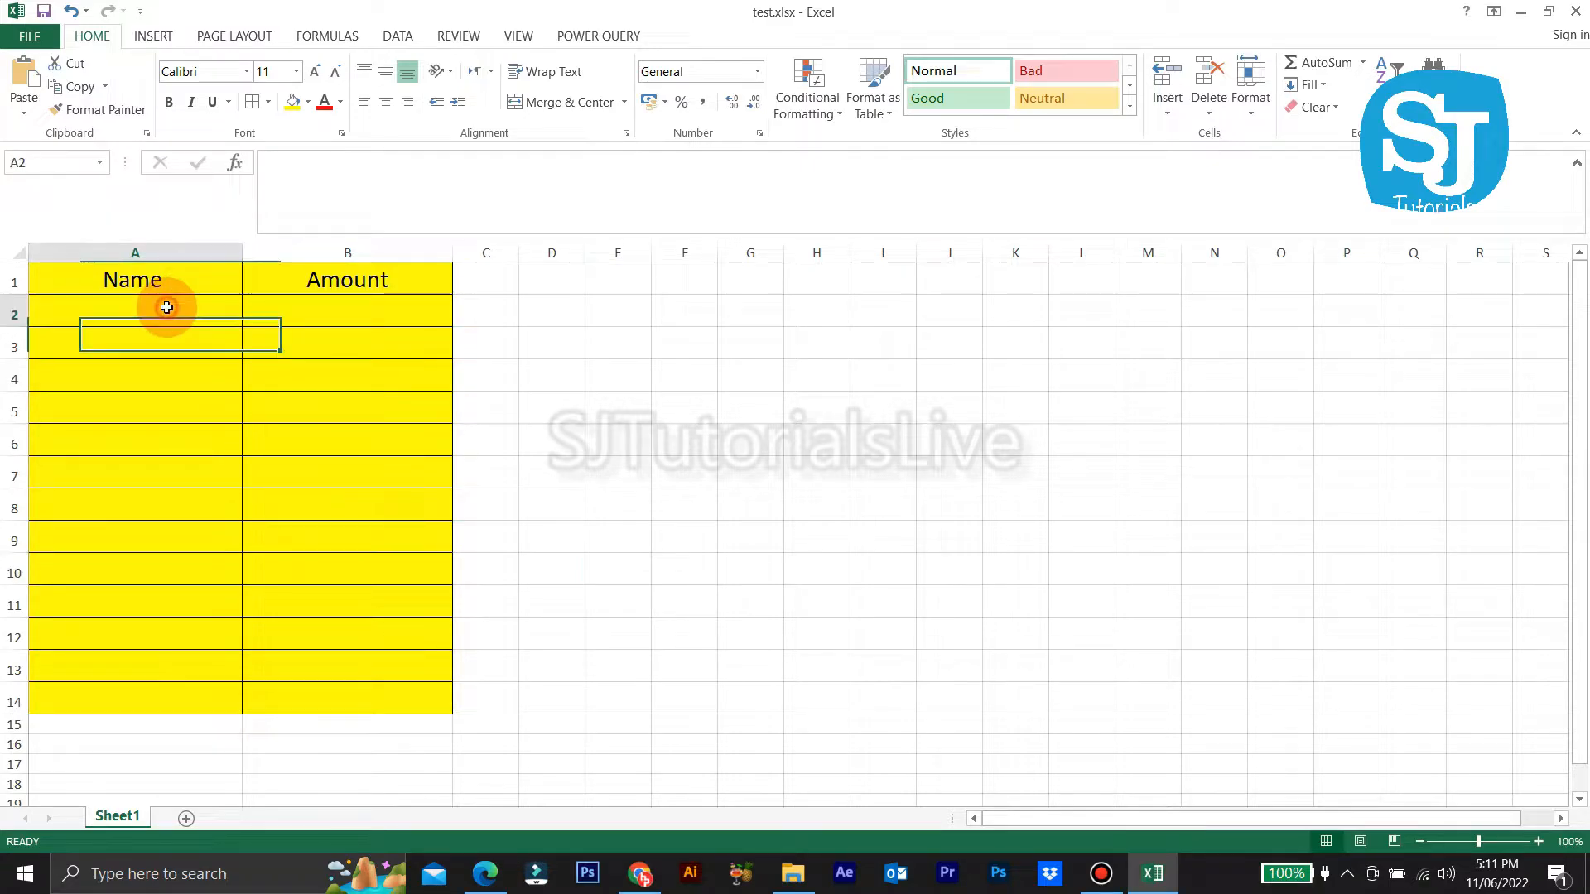
{"action": "left_click", "coordinate": [572, 410]}
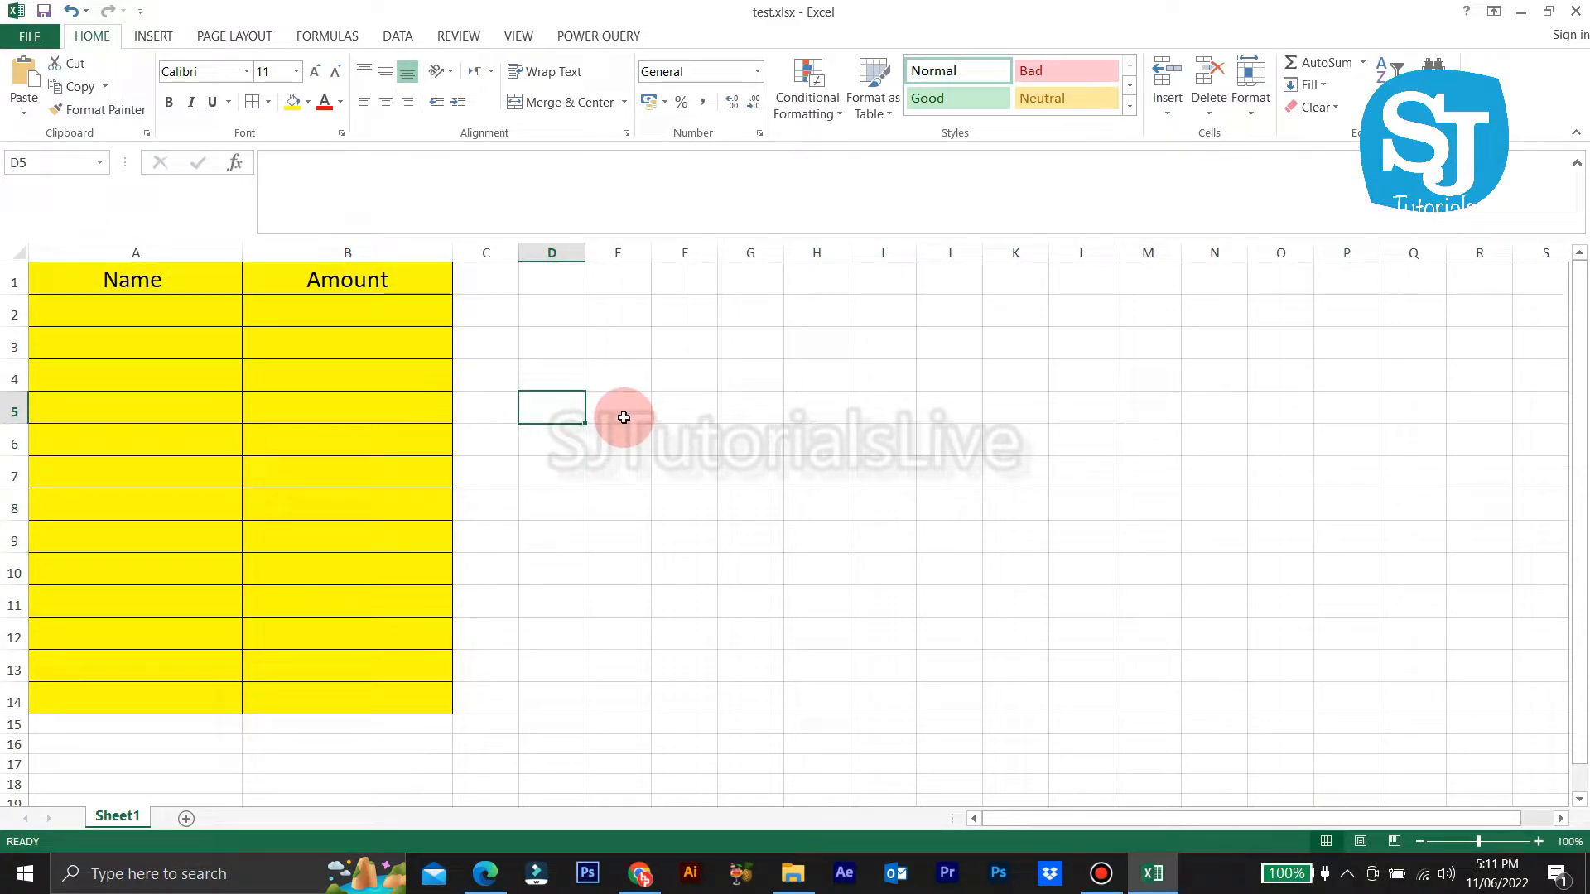
{"action": "left_click", "coordinate": [735, 632]}
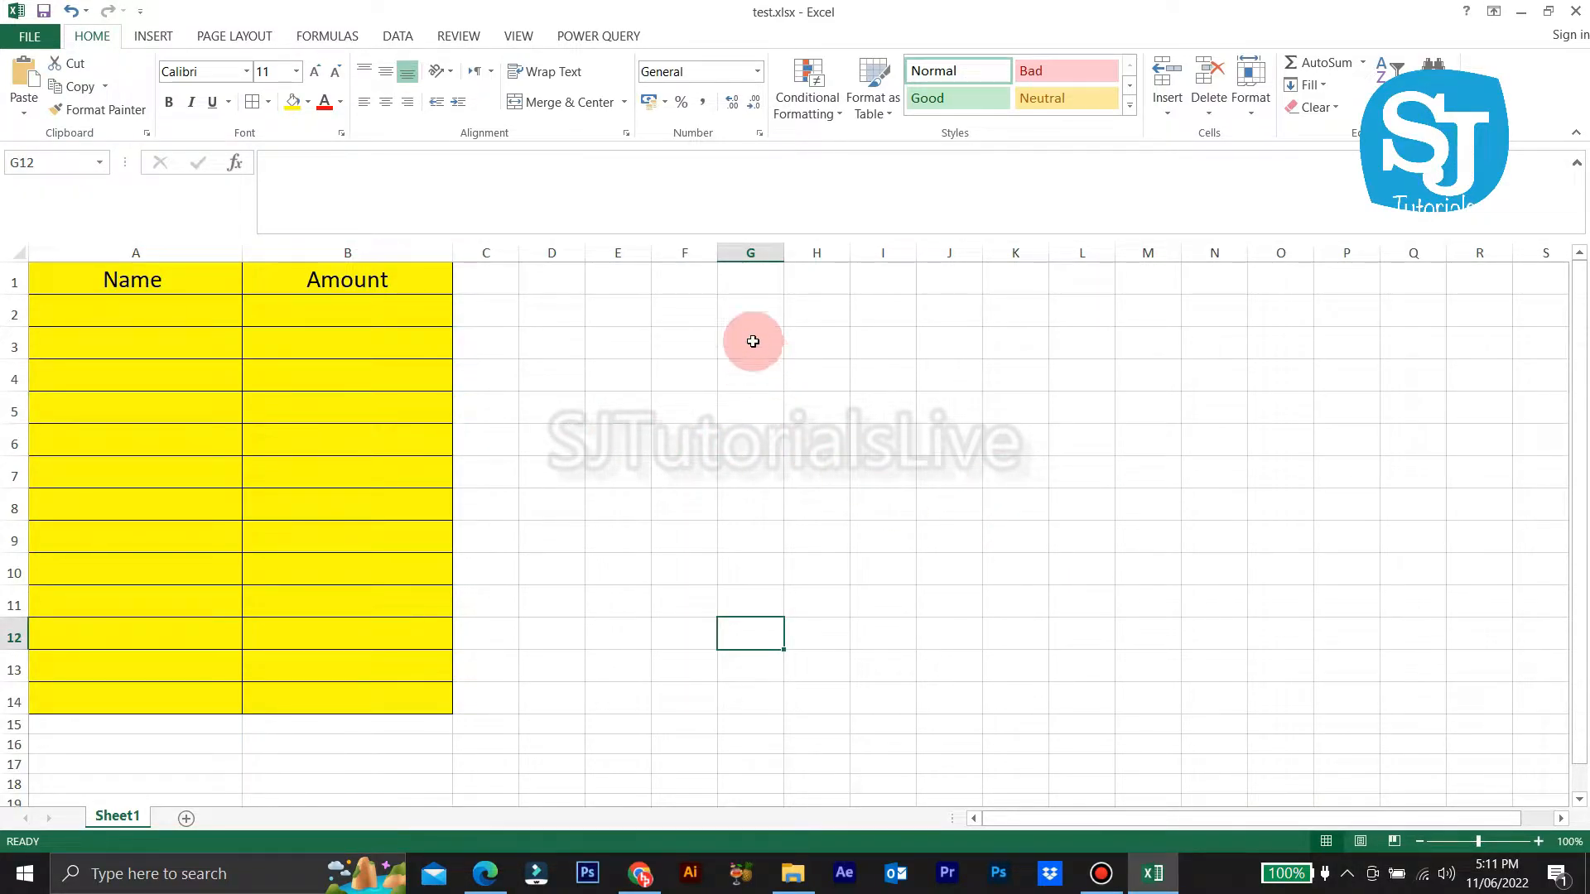
Step: Add the label Others in cell E1
{"action": "left_click", "coordinate": [601, 279]}
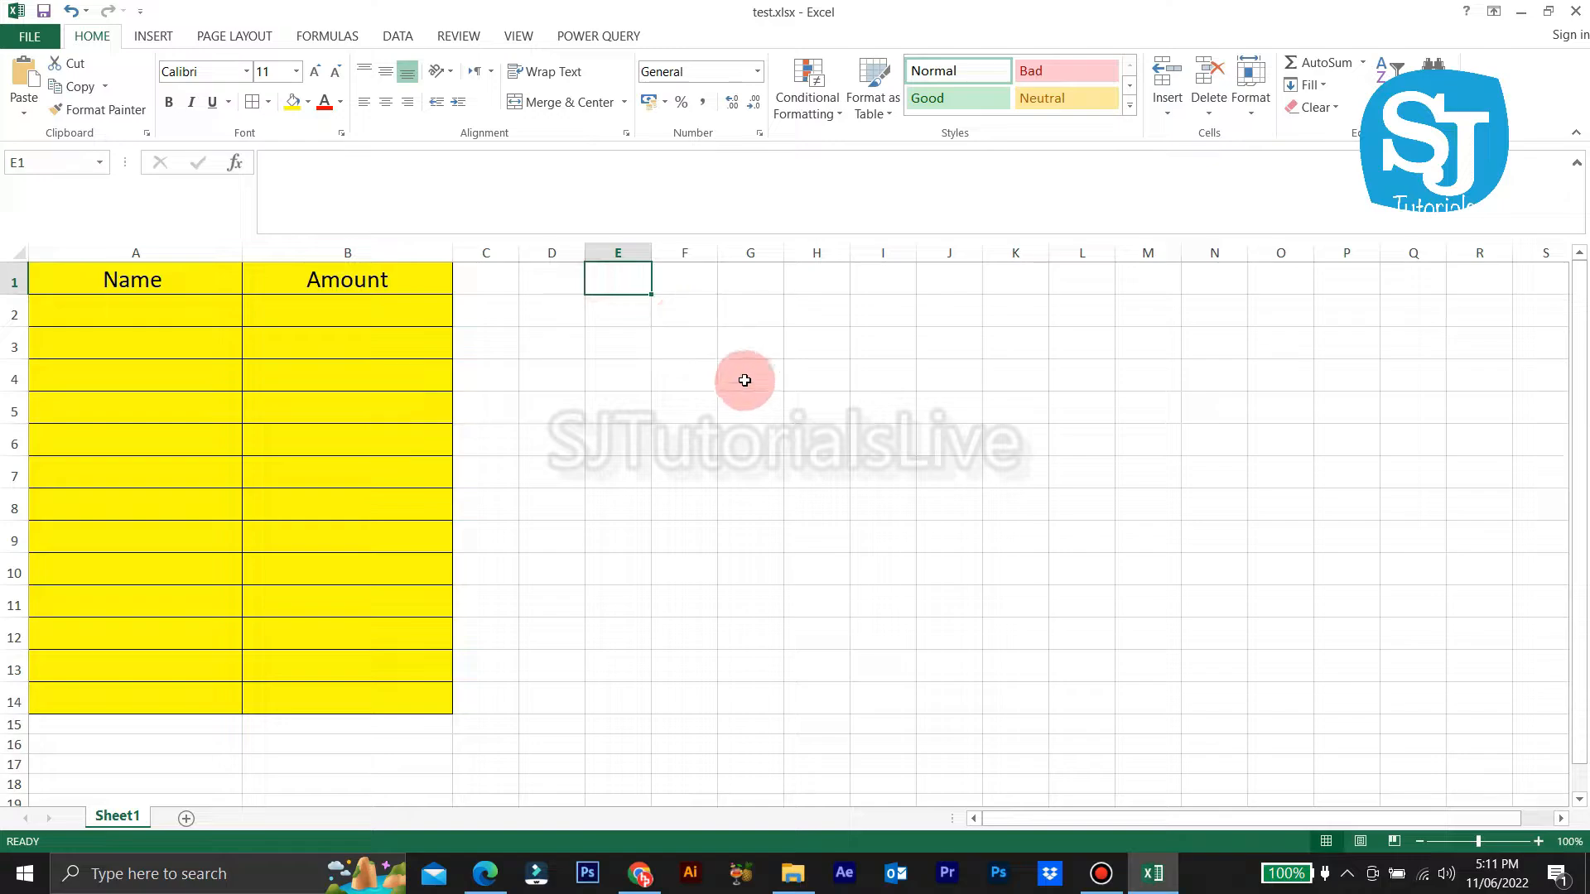
{"action": "type", "text": "Ot"}
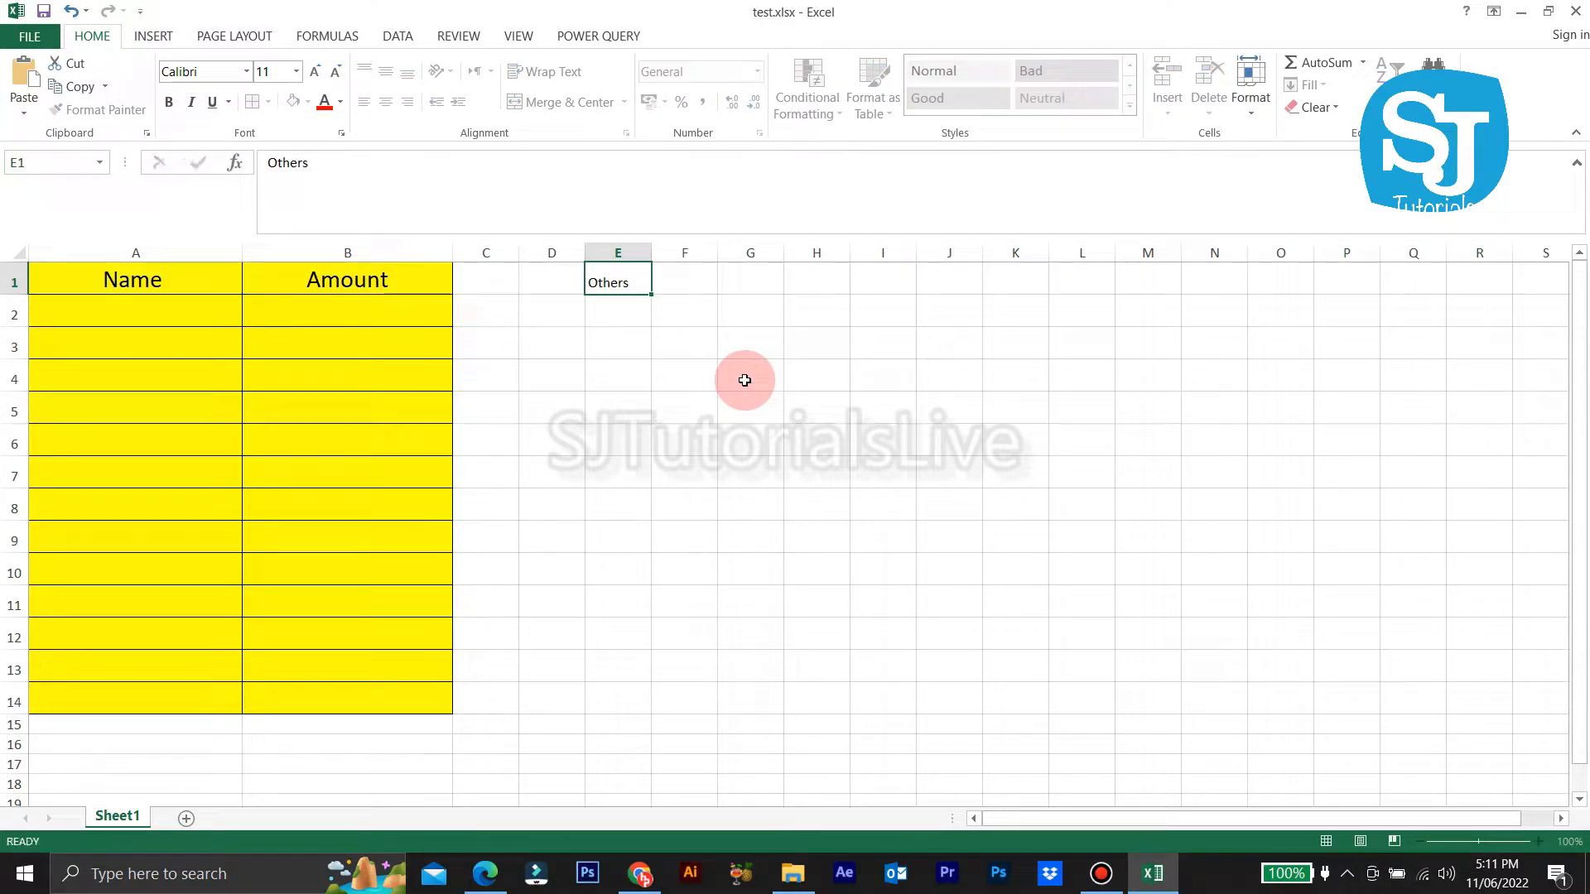
{"action": "type", "text": "hers"}
{"action": "key", "text": "Return"}
{"action": "key", "text": "Return"}
{"action": "key", "text": "Return"}
{"action": "key", "text": "Return"}
{"action": "left_click", "coordinate": [743, 380]}
{"action": "left_click", "coordinate": [612, 272]}
Step: Select the entire worksheet with Ctrl+A
{"action": "left_click_drag", "start_coordinate": [488, 281], "coordinate": [1110, 617]}
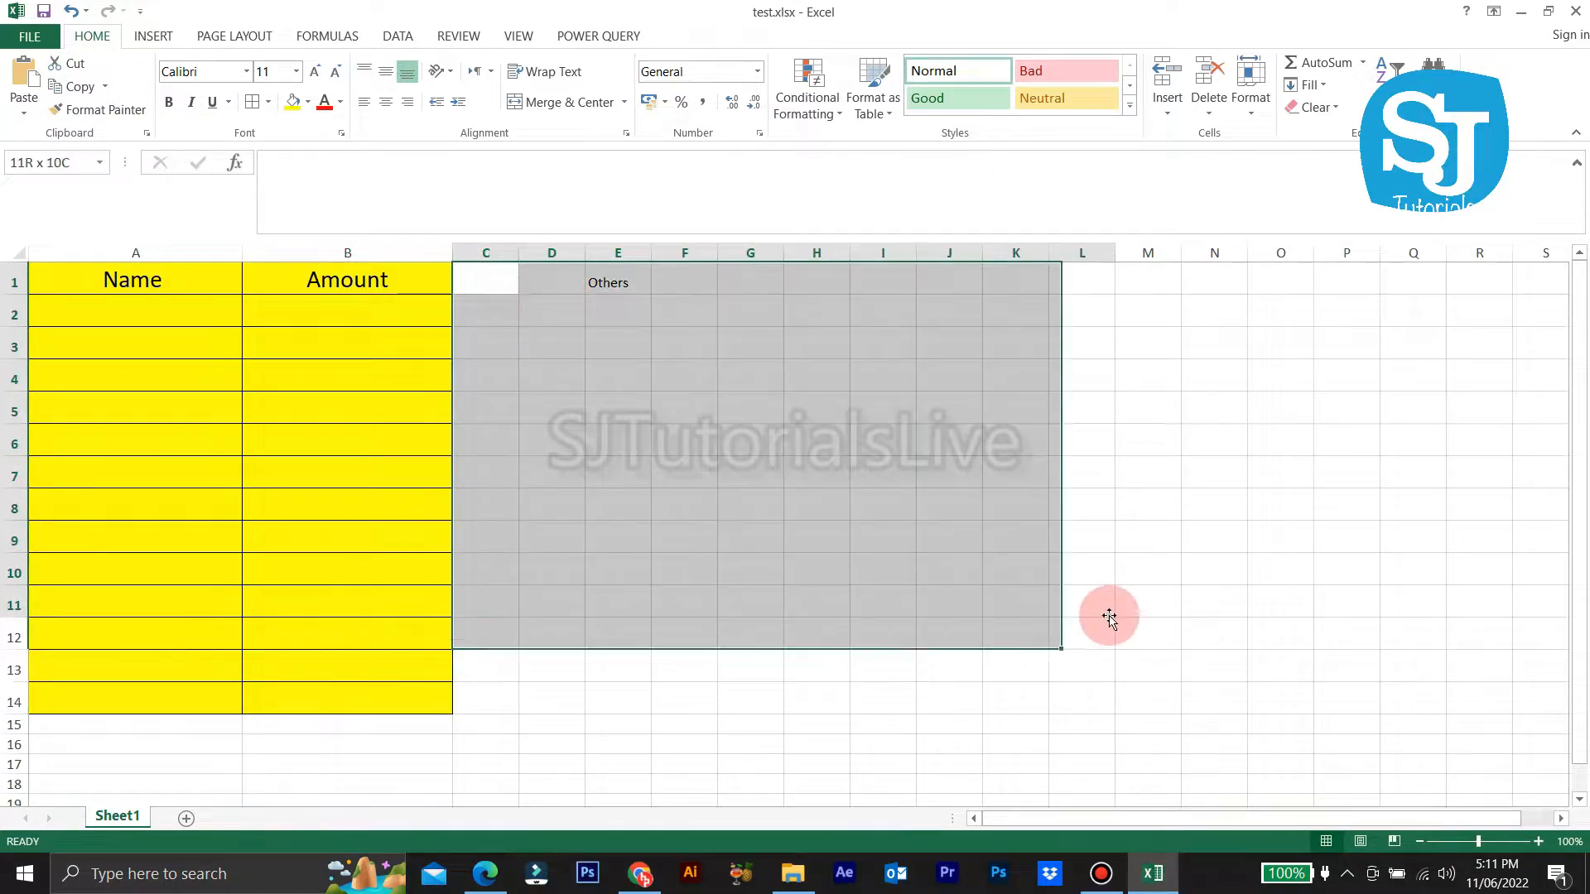
{"action": "left_click", "coordinate": [638, 634]}
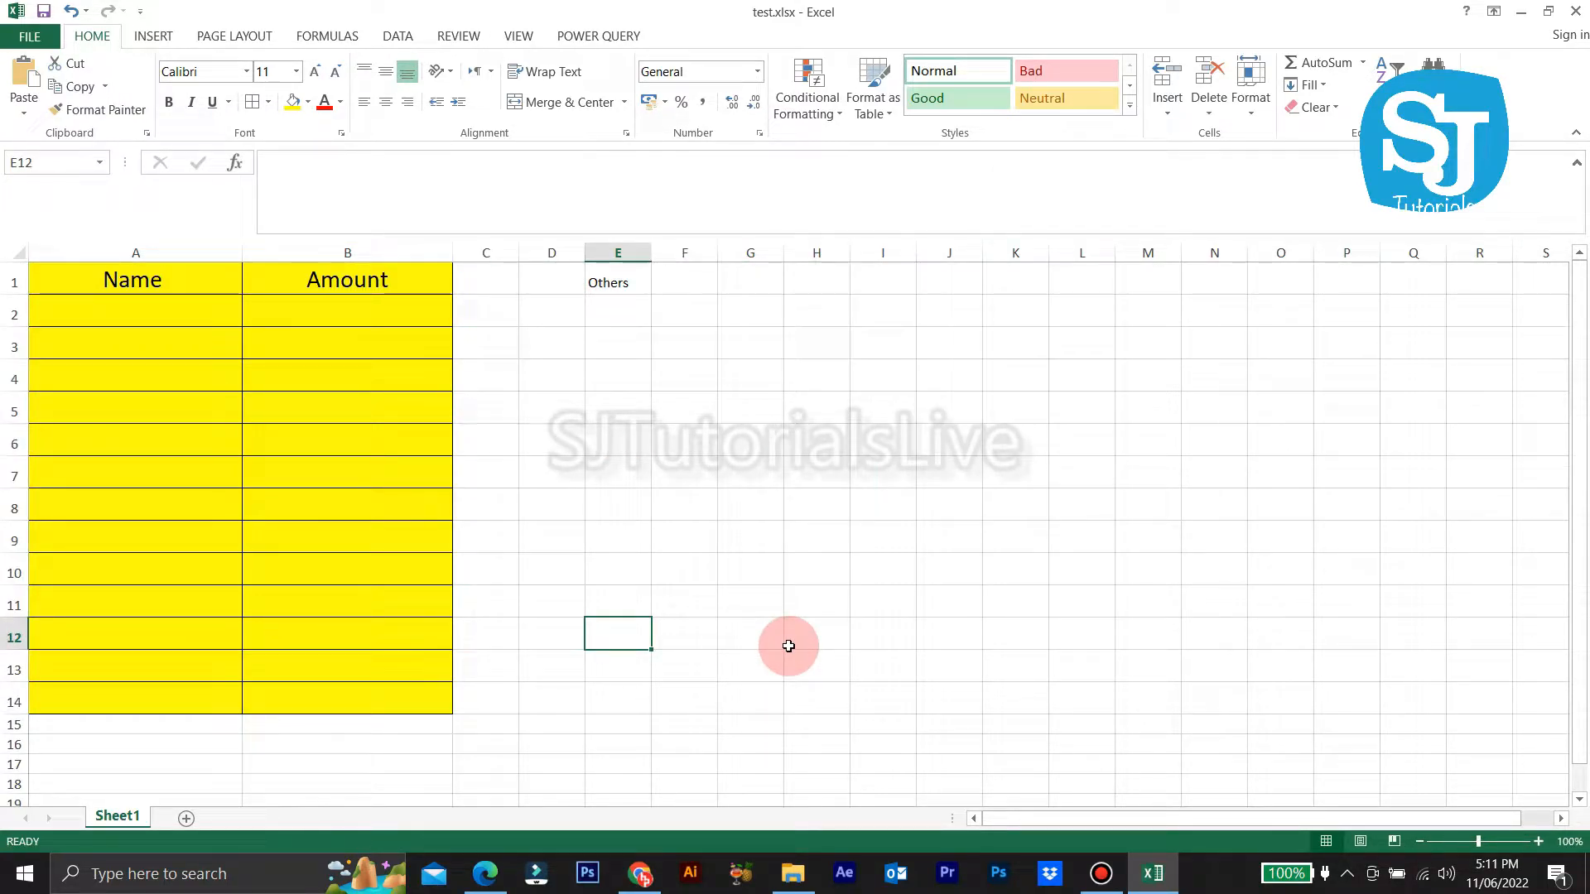
{"action": "key", "text": "ctrl+a"}
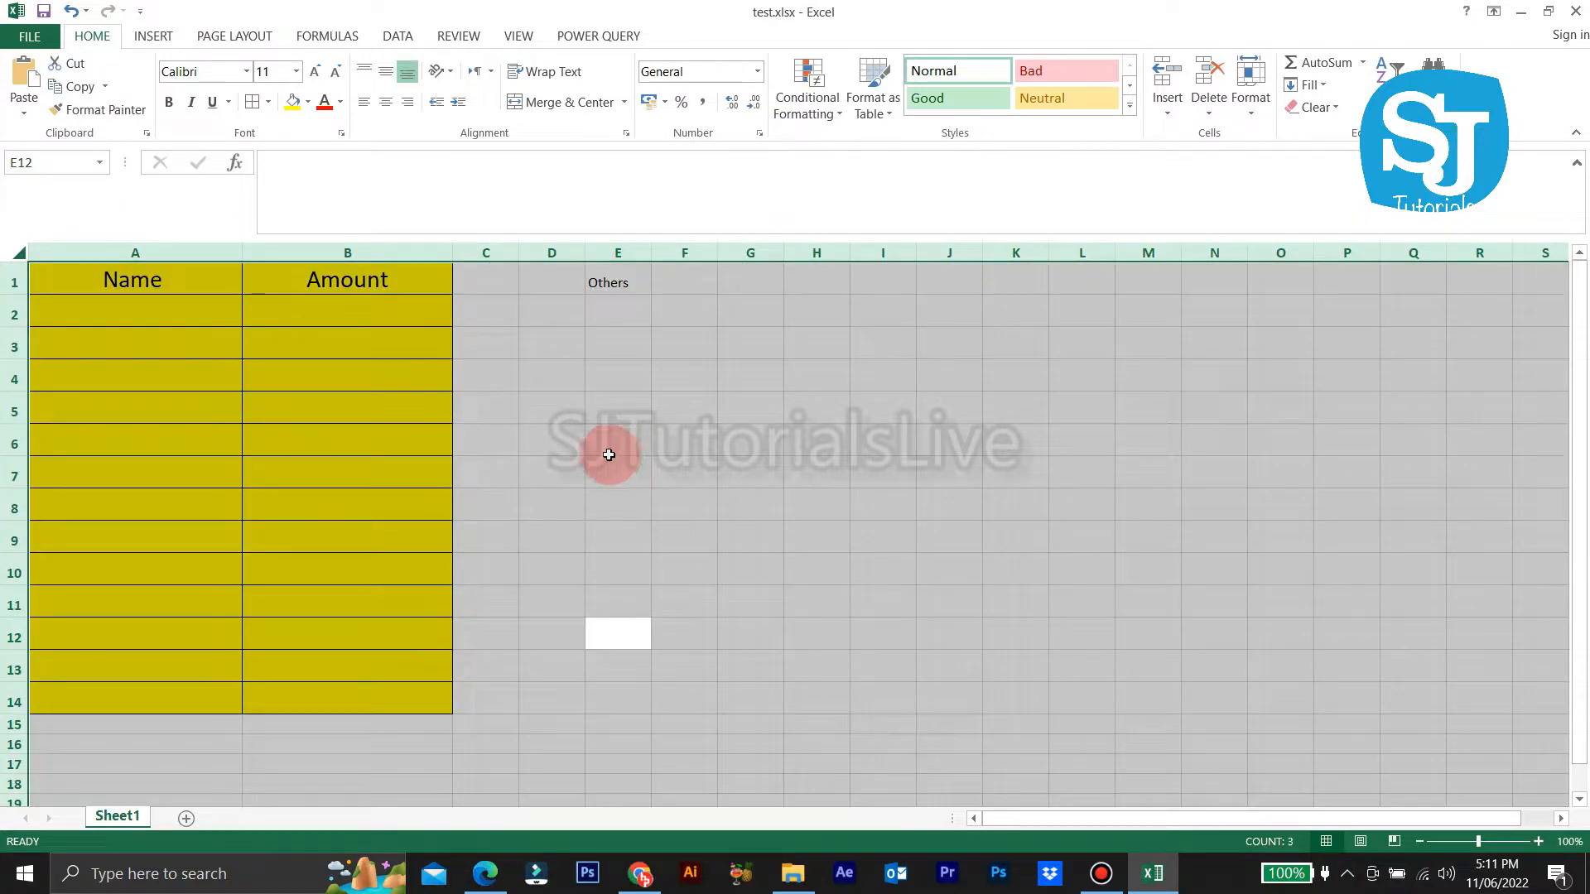
Step: Clear the Locked protection option for every cell on the worksheet
{"action": "right_click", "coordinate": [608, 455]}
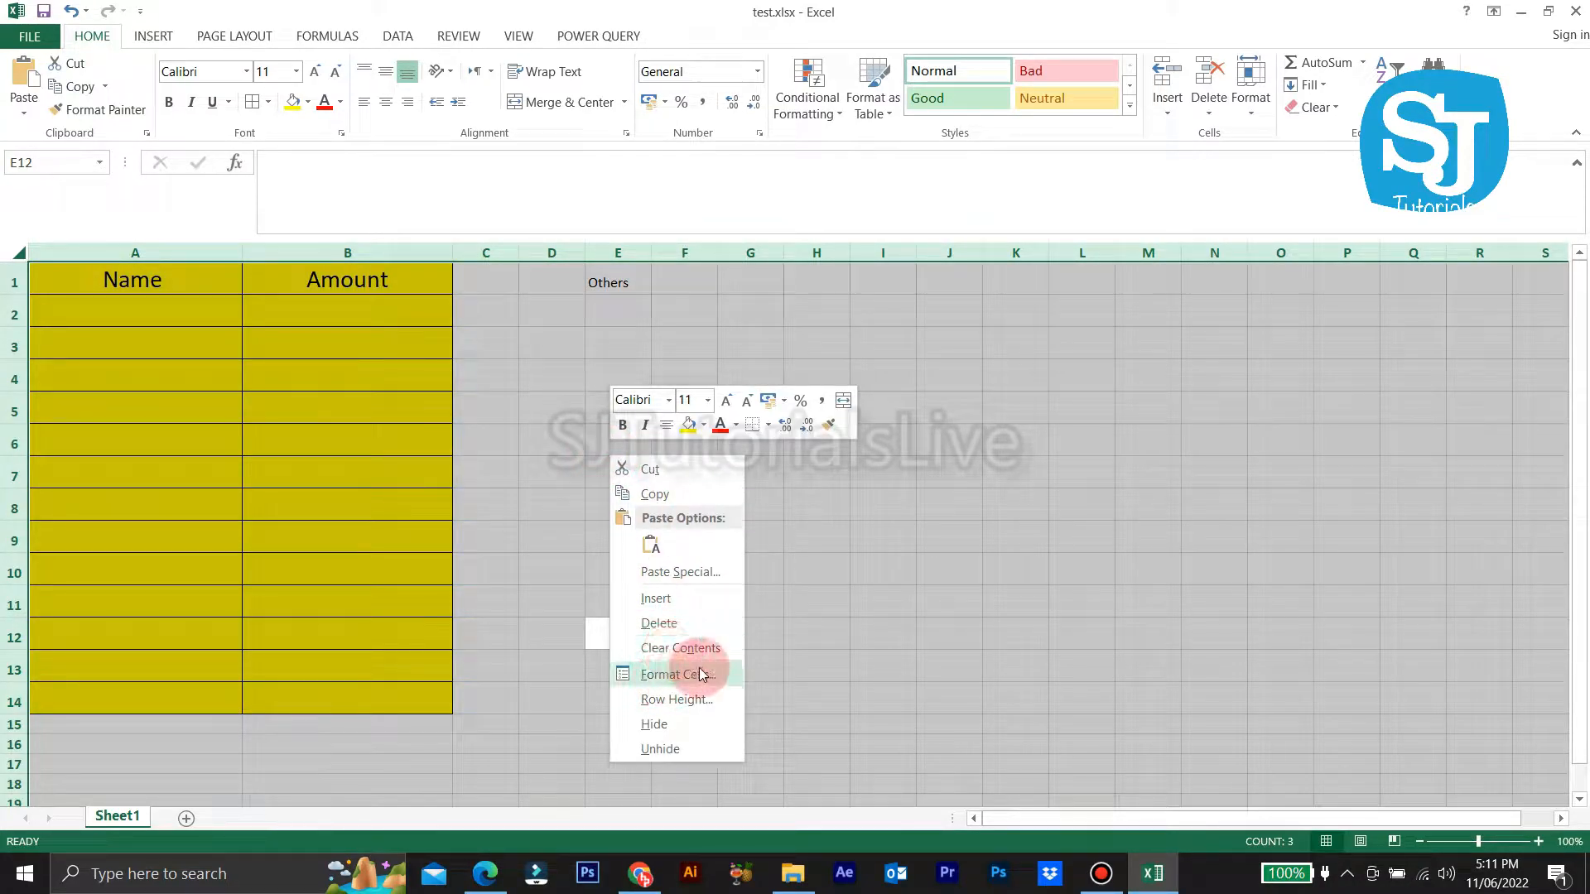
{"action": "left_click", "coordinate": [695, 674]}
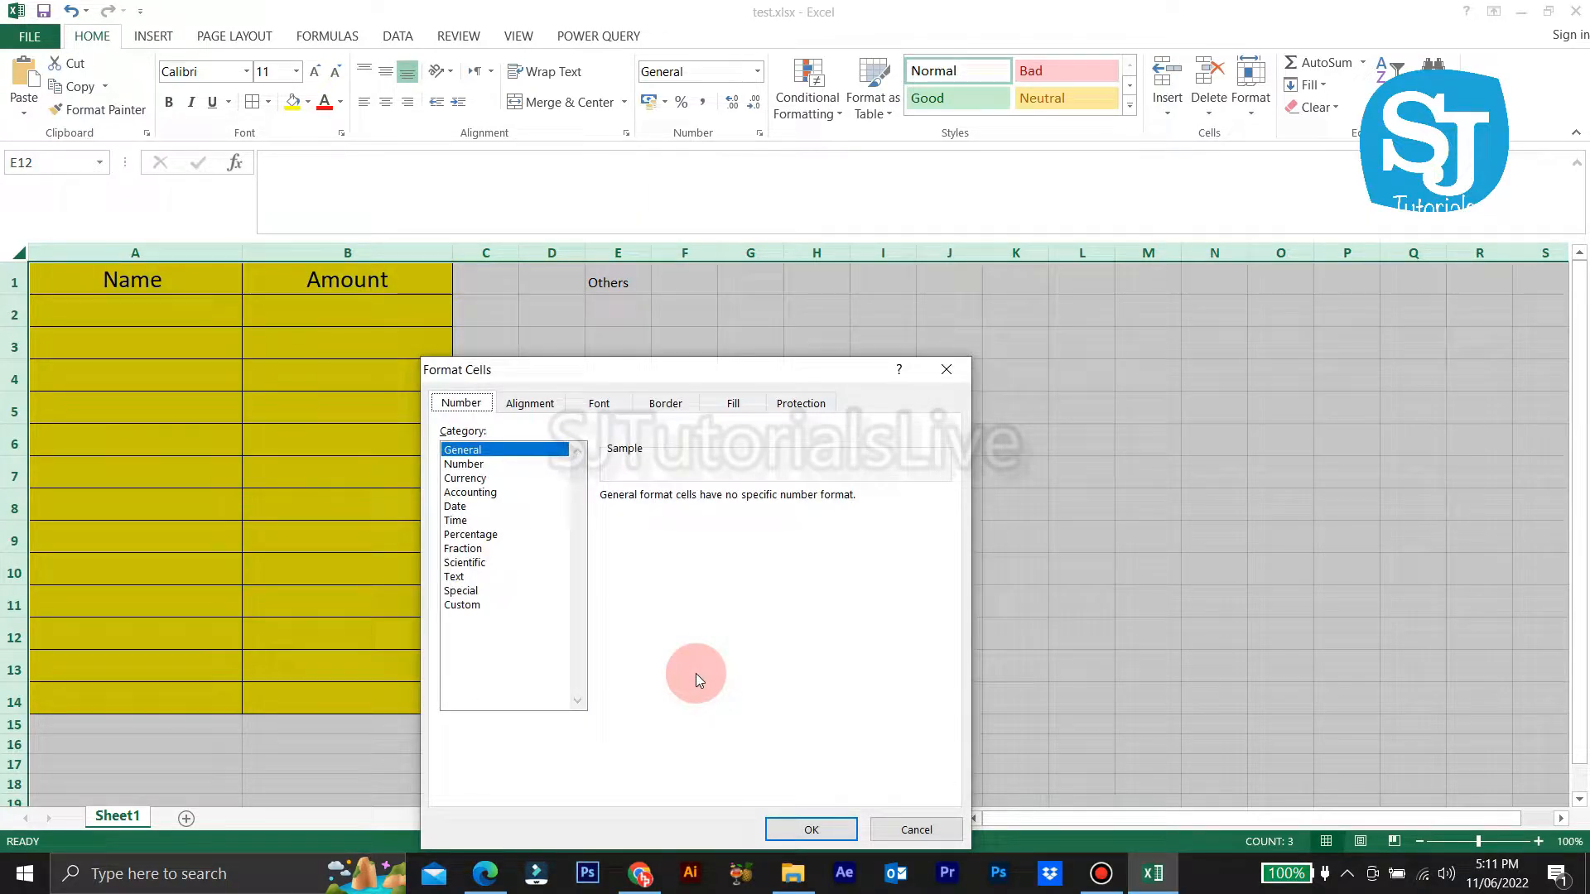
{"action": "left_click", "coordinate": [815, 412]}
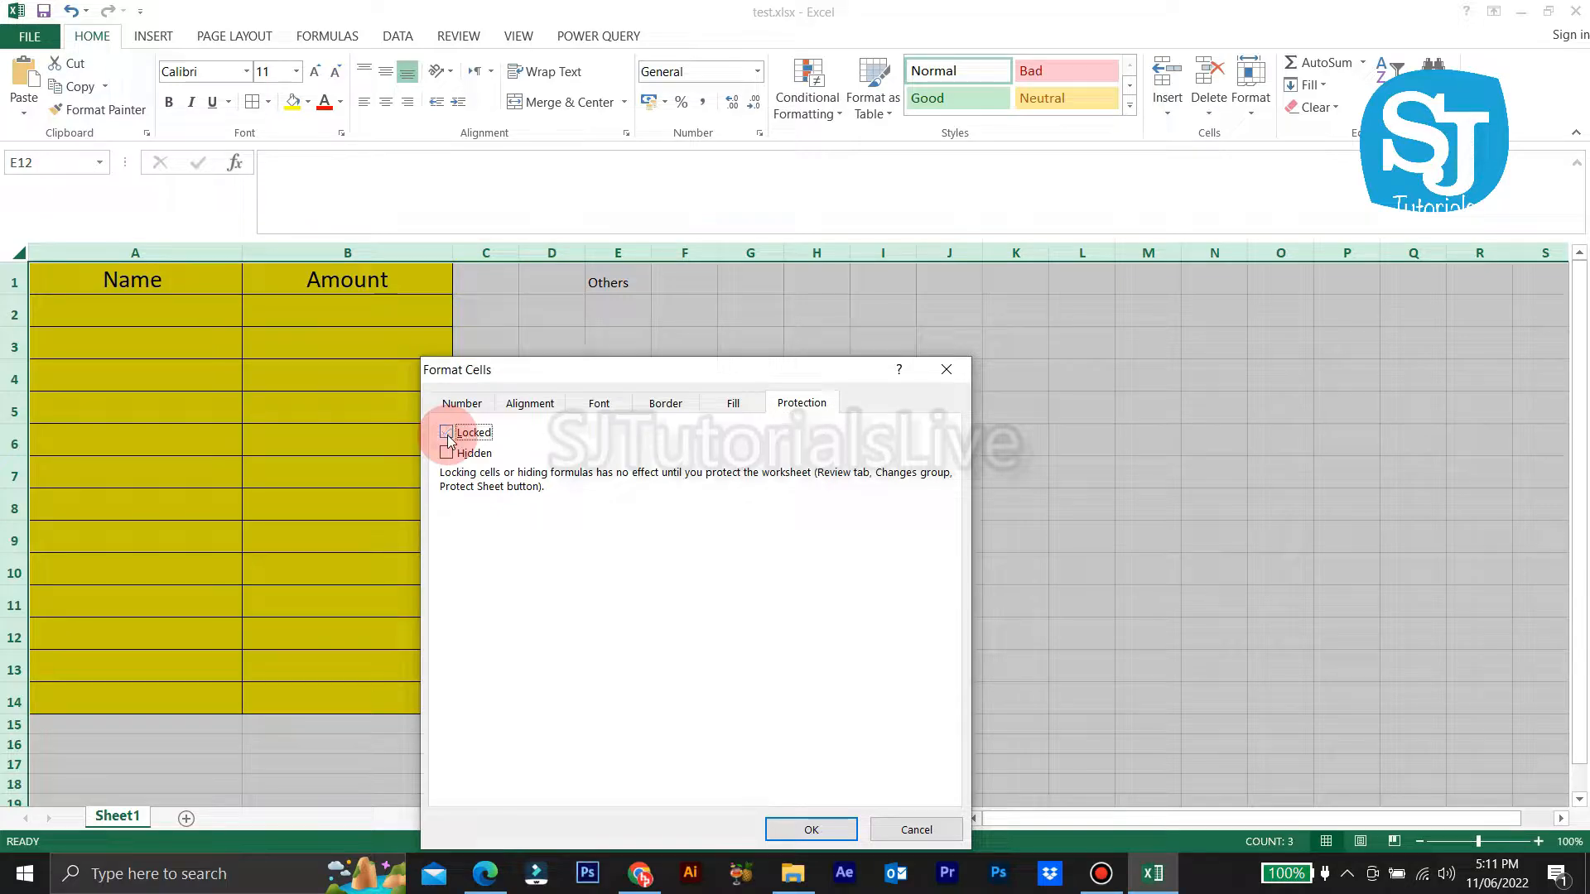
{"action": "left_click", "coordinate": [820, 830]}
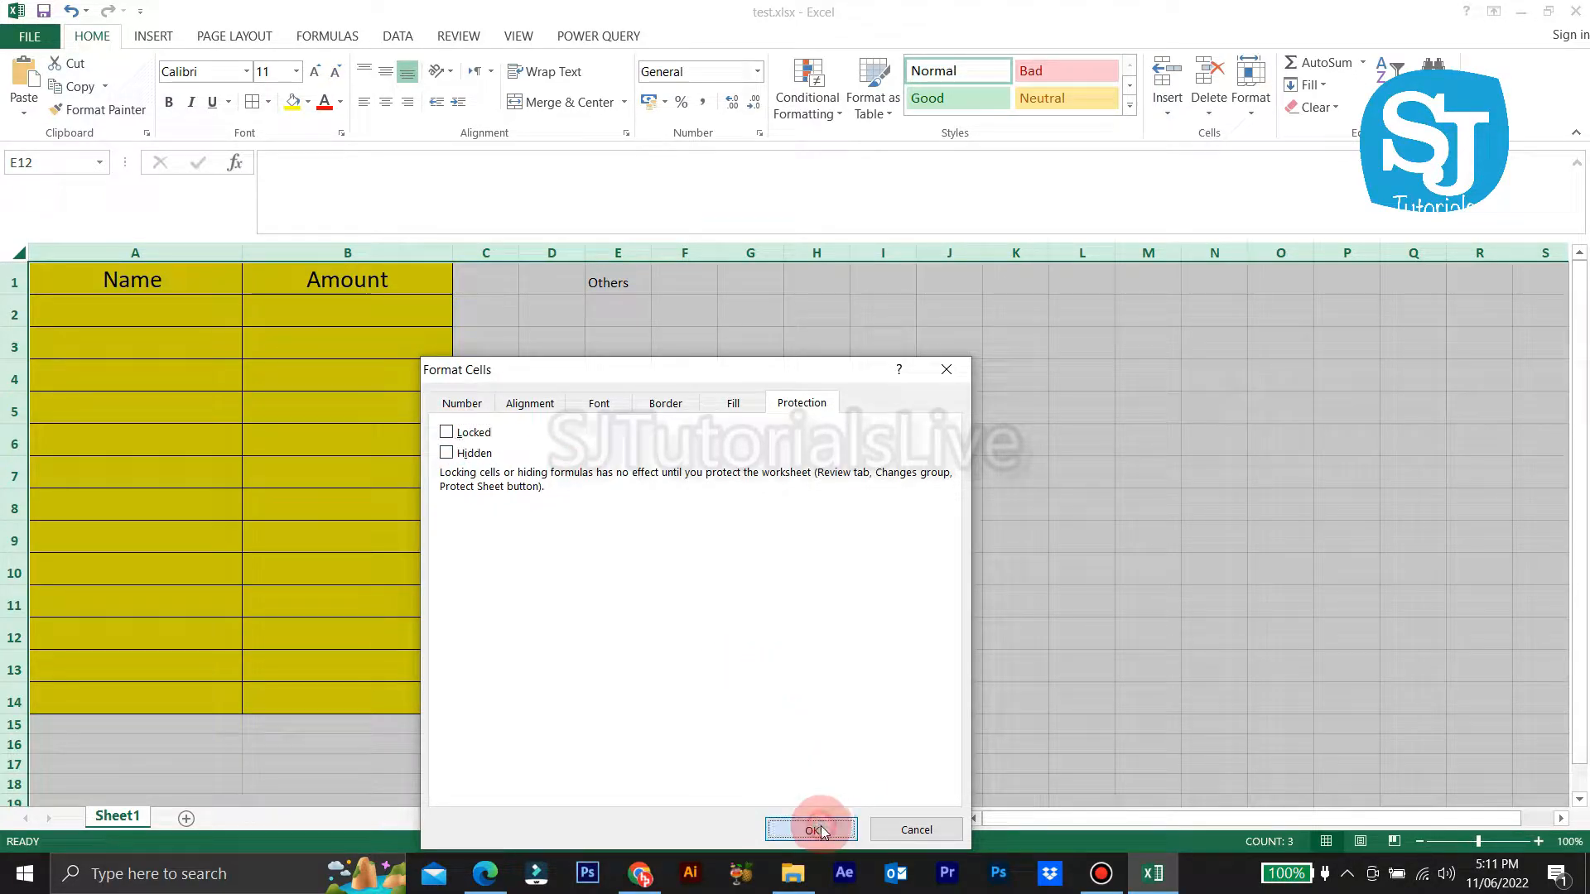
{"action": "left_click", "coordinate": [738, 483]}
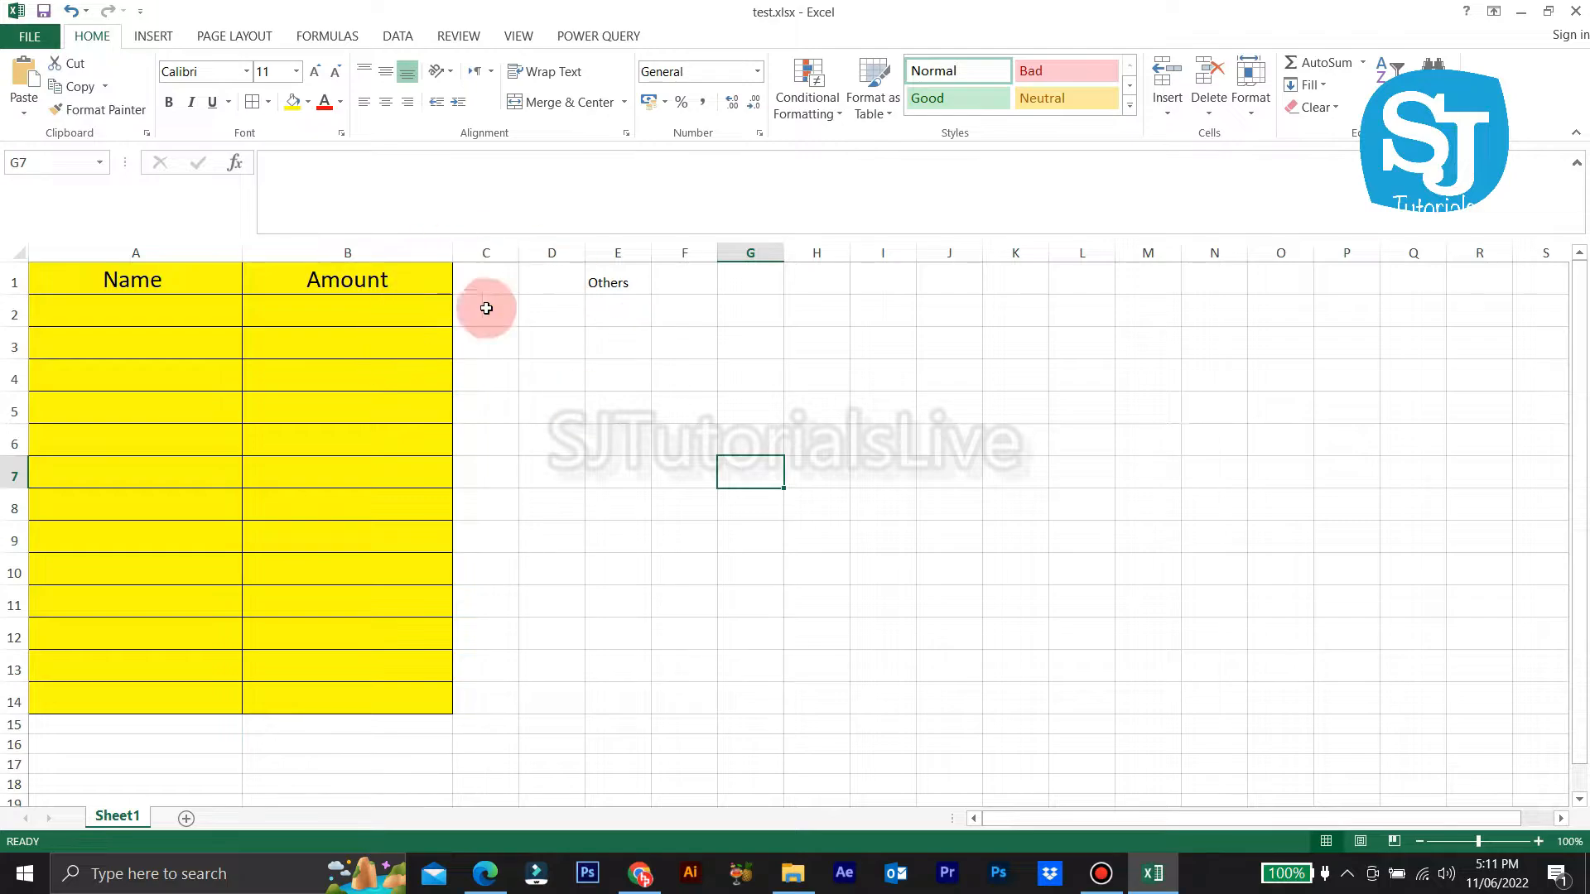
Step: Enter three names in A2:A4 with amounts 1000, 3000 and 4000
{"action": "left_click", "coordinate": [159, 315]}
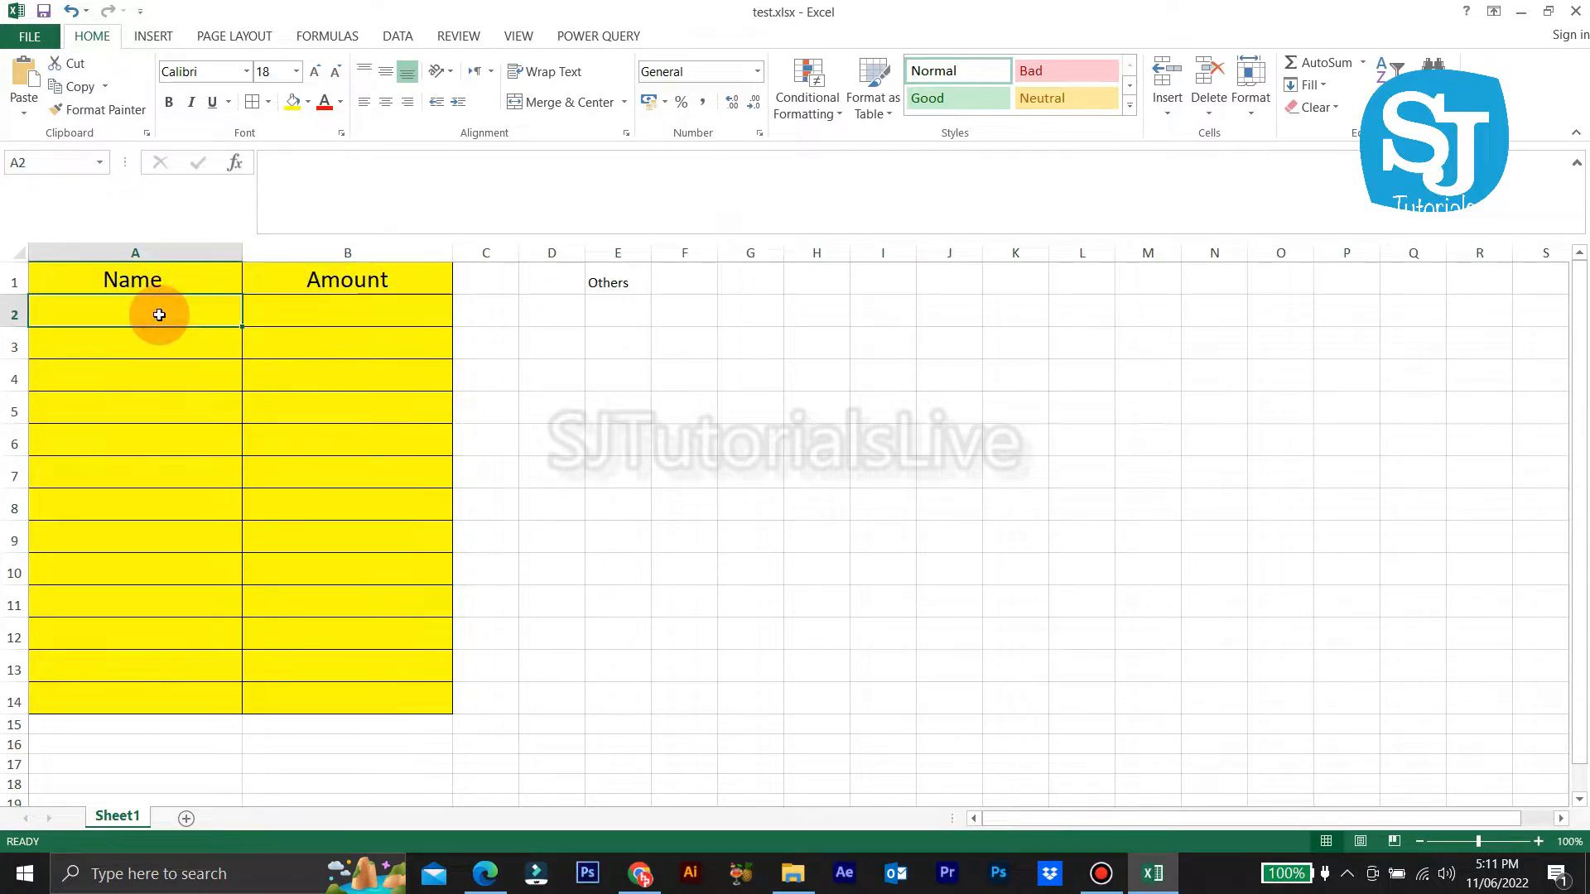
{"action": "type", "text": "sajeer"}
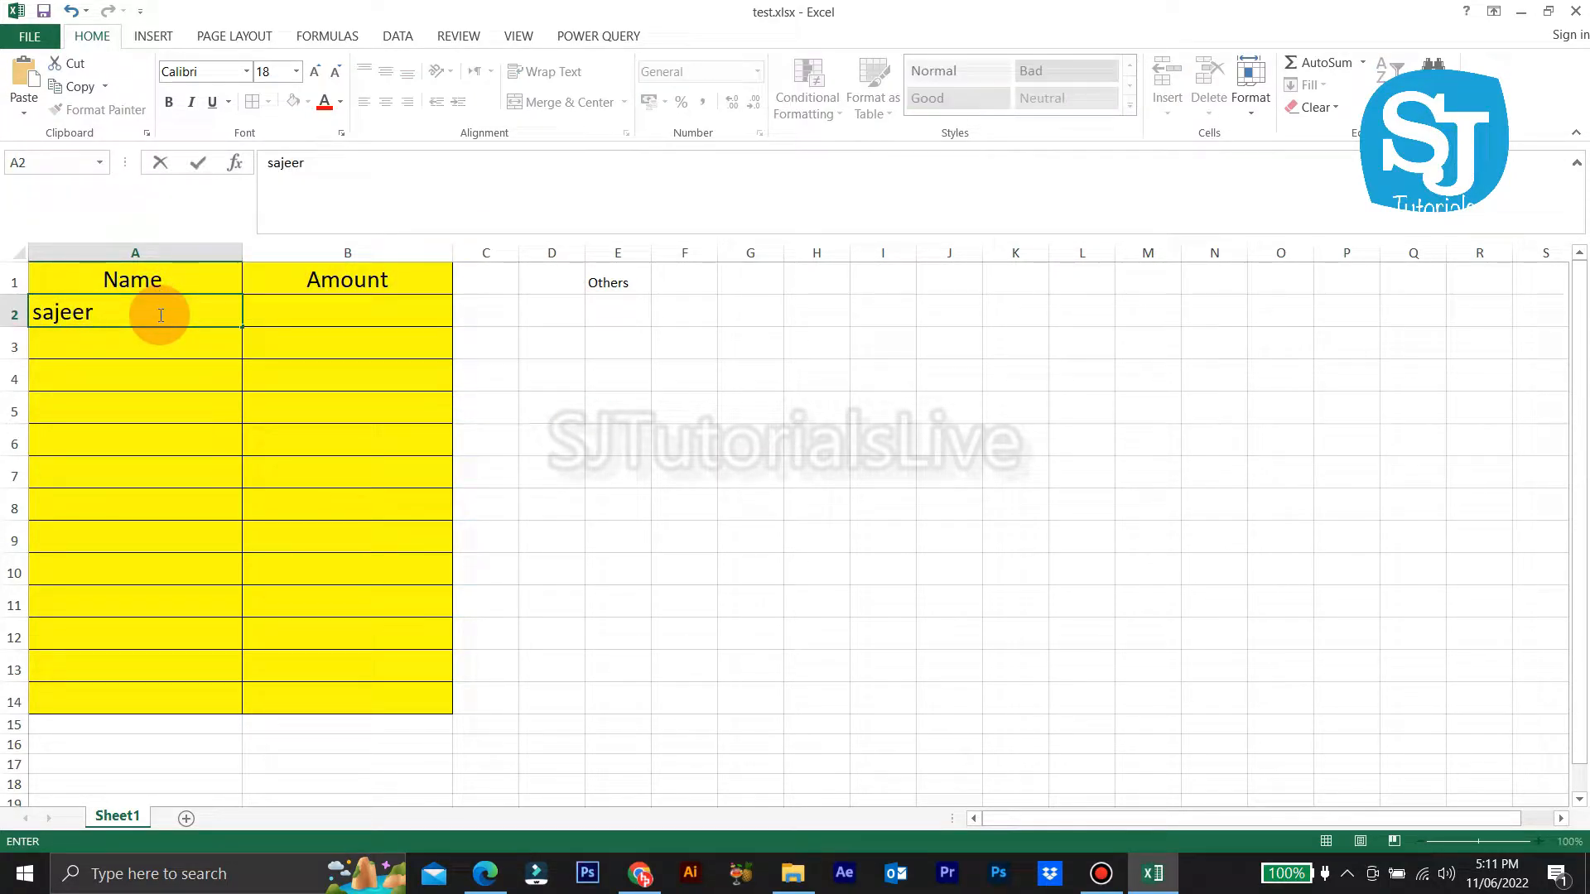
{"action": "key", "text": "Tab"}
{"action": "type", "text": "1000"}
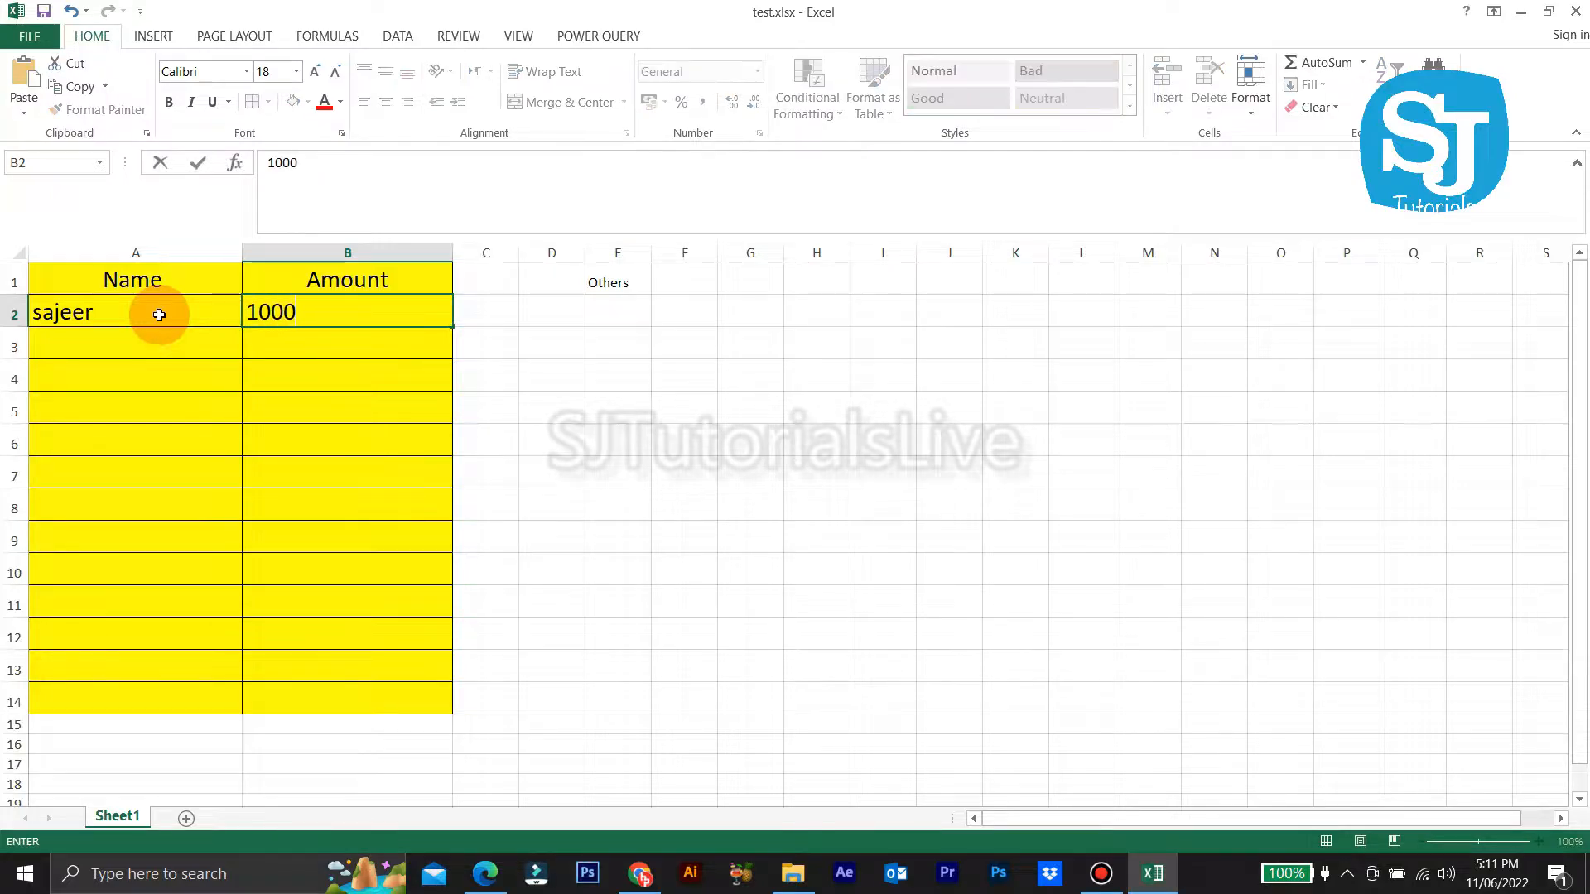
{"action": "key", "text": "Return"}
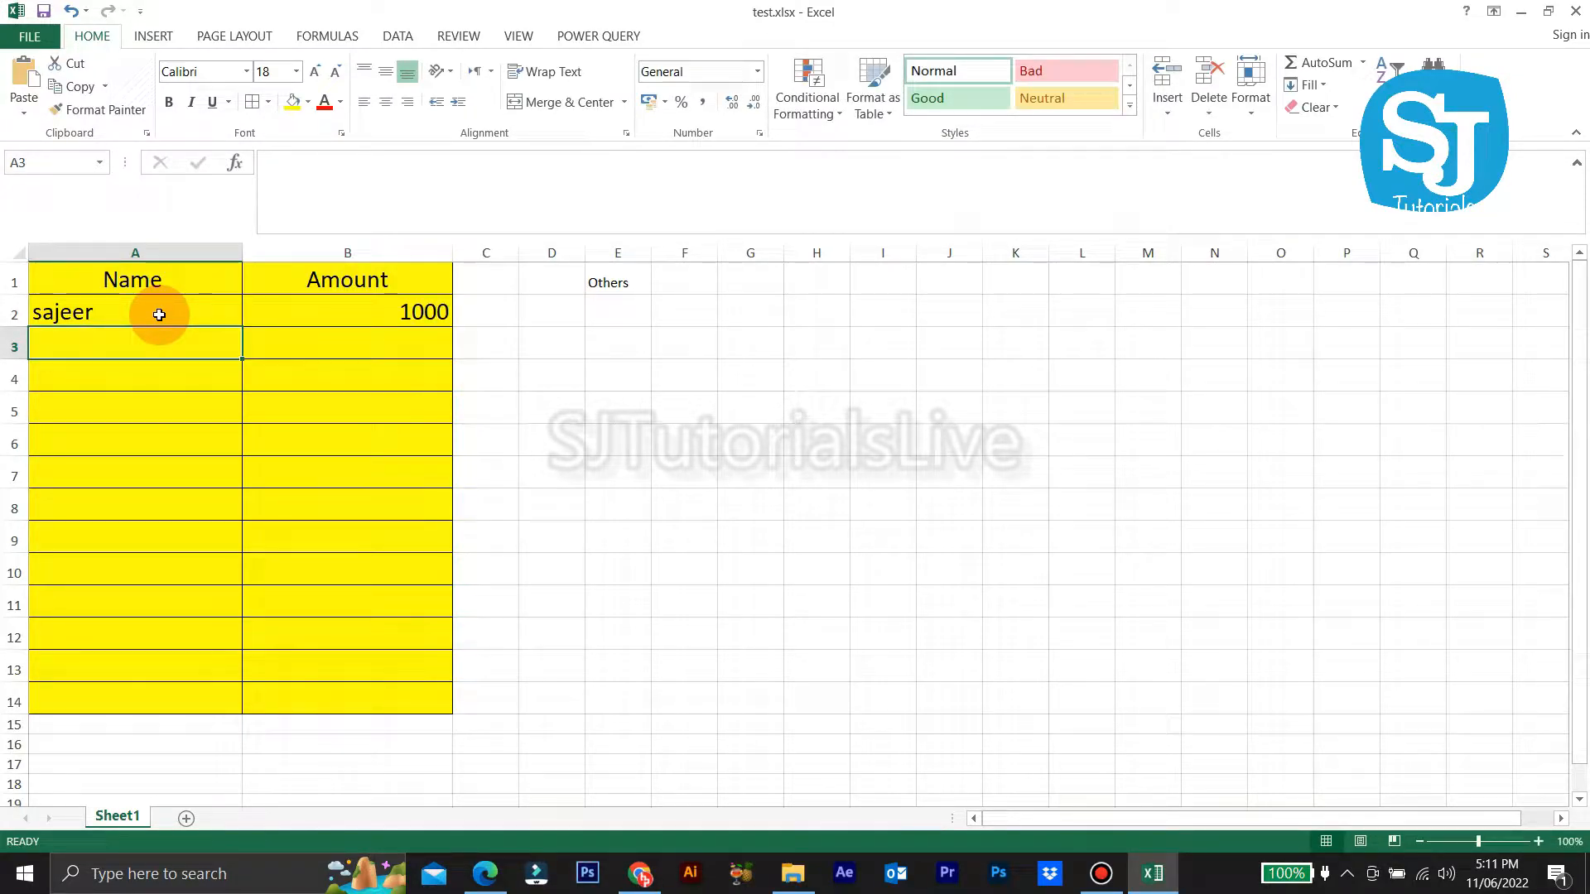
{"action": "type", "text": "Raju"}
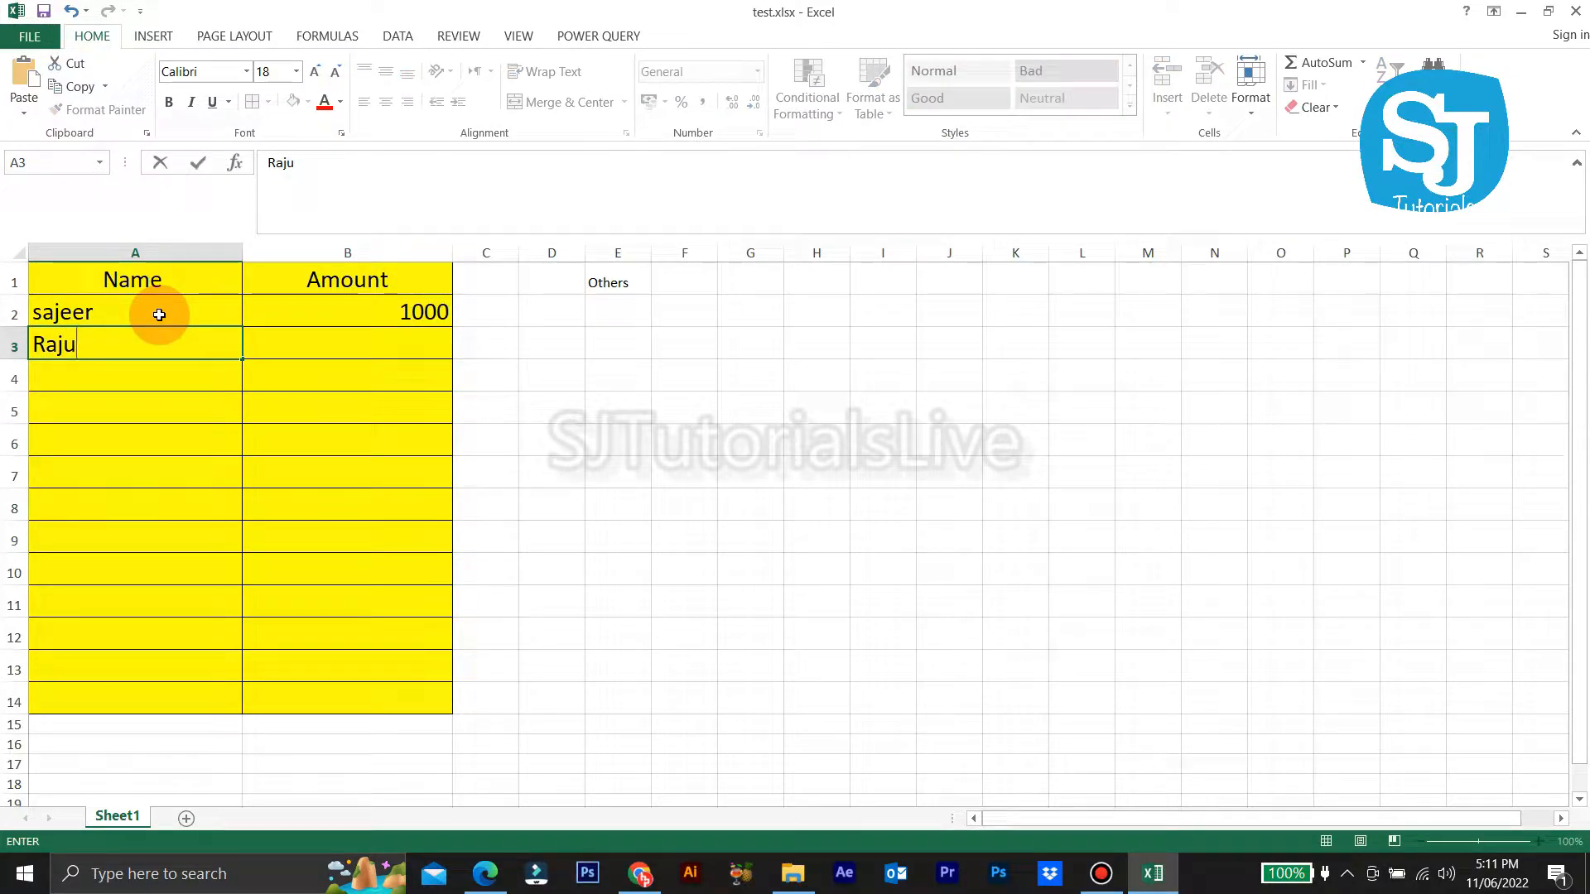
{"action": "key", "text": "Tab"}
{"action": "type", "text": "3000"}
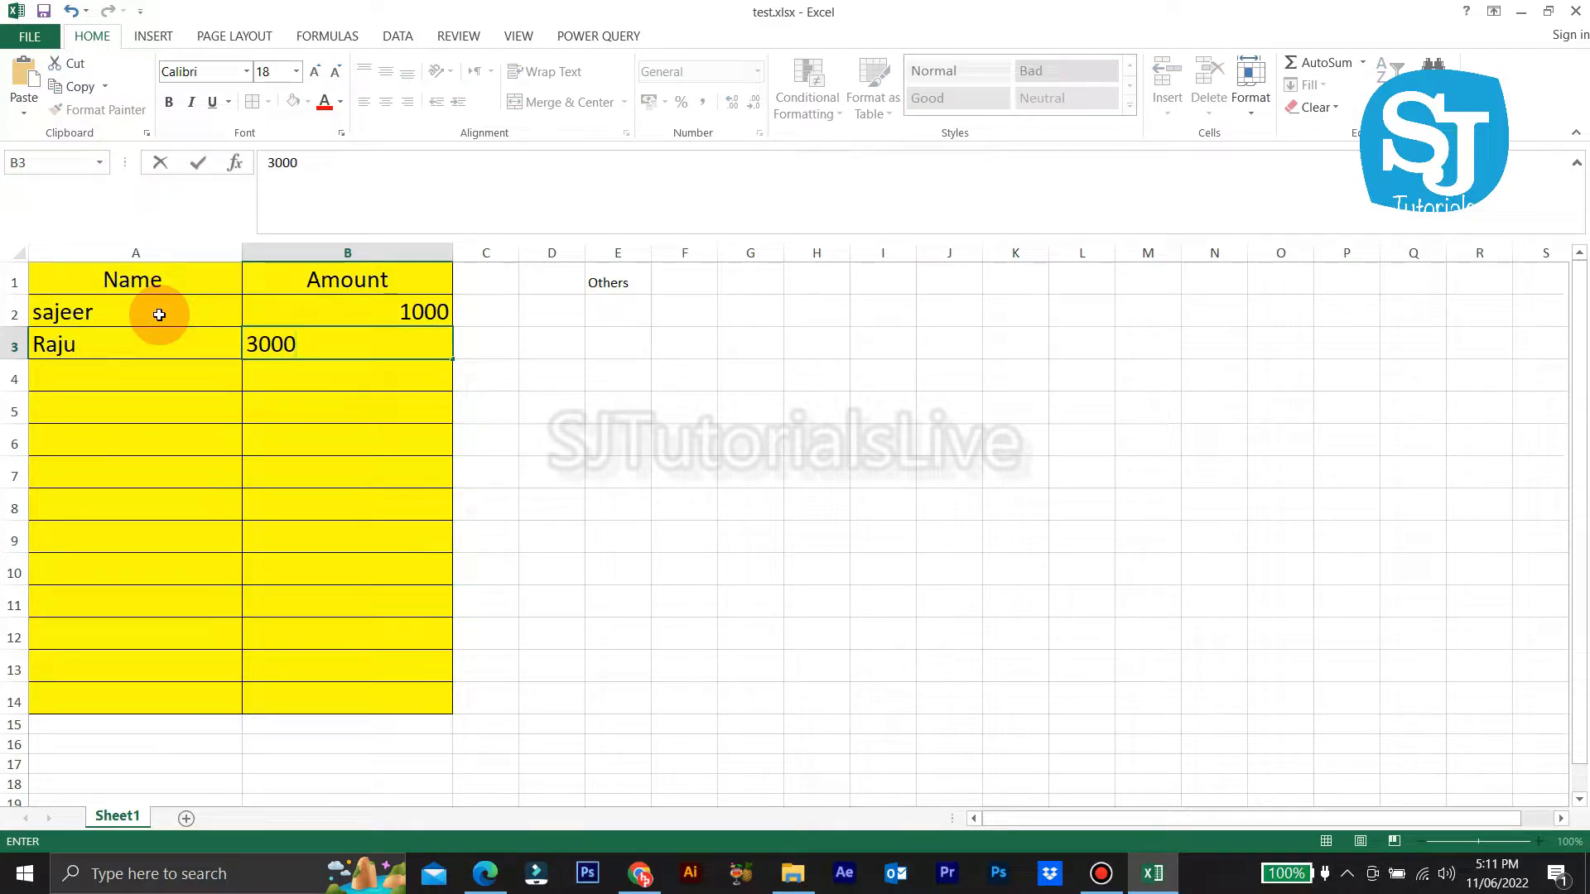
{"action": "key", "text": "Return"}
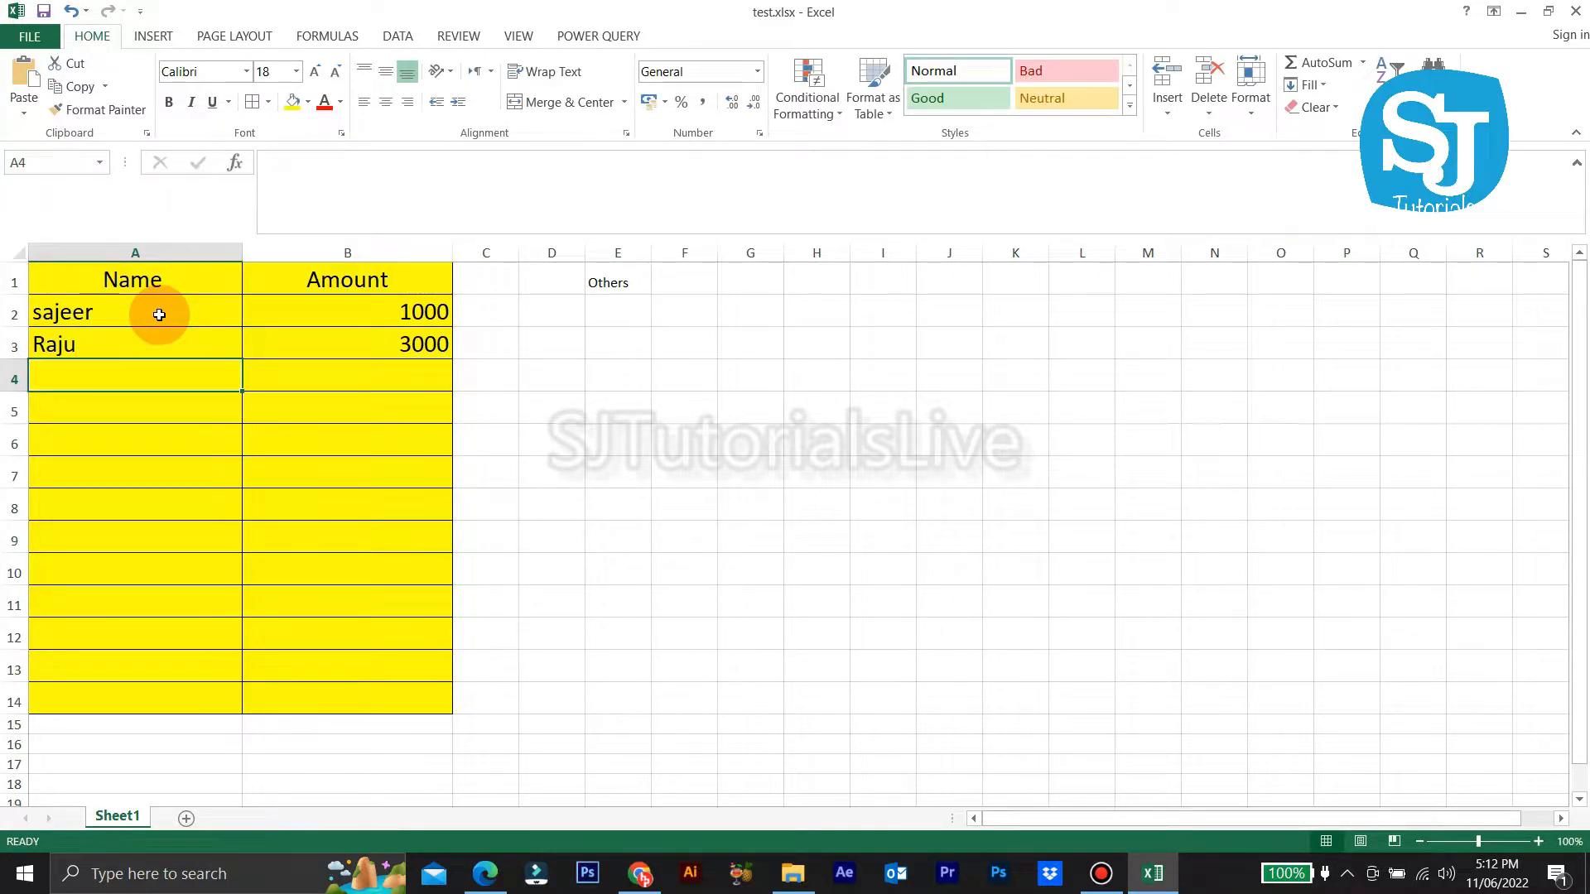
{"action": "type", "text": "Jhon"}
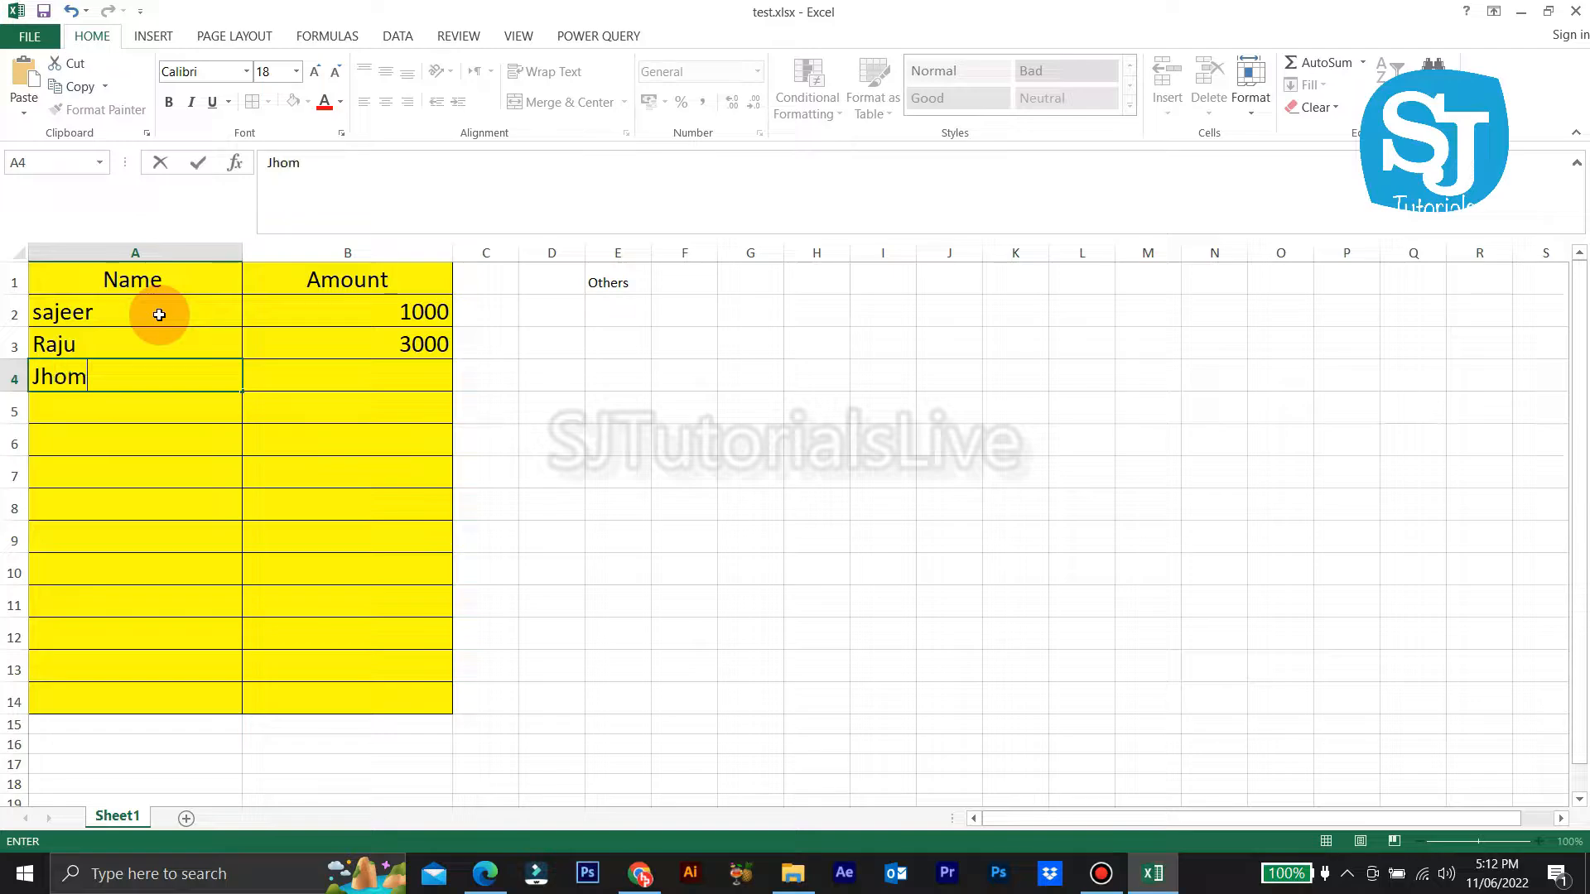
{"action": "key", "text": "Tab"}
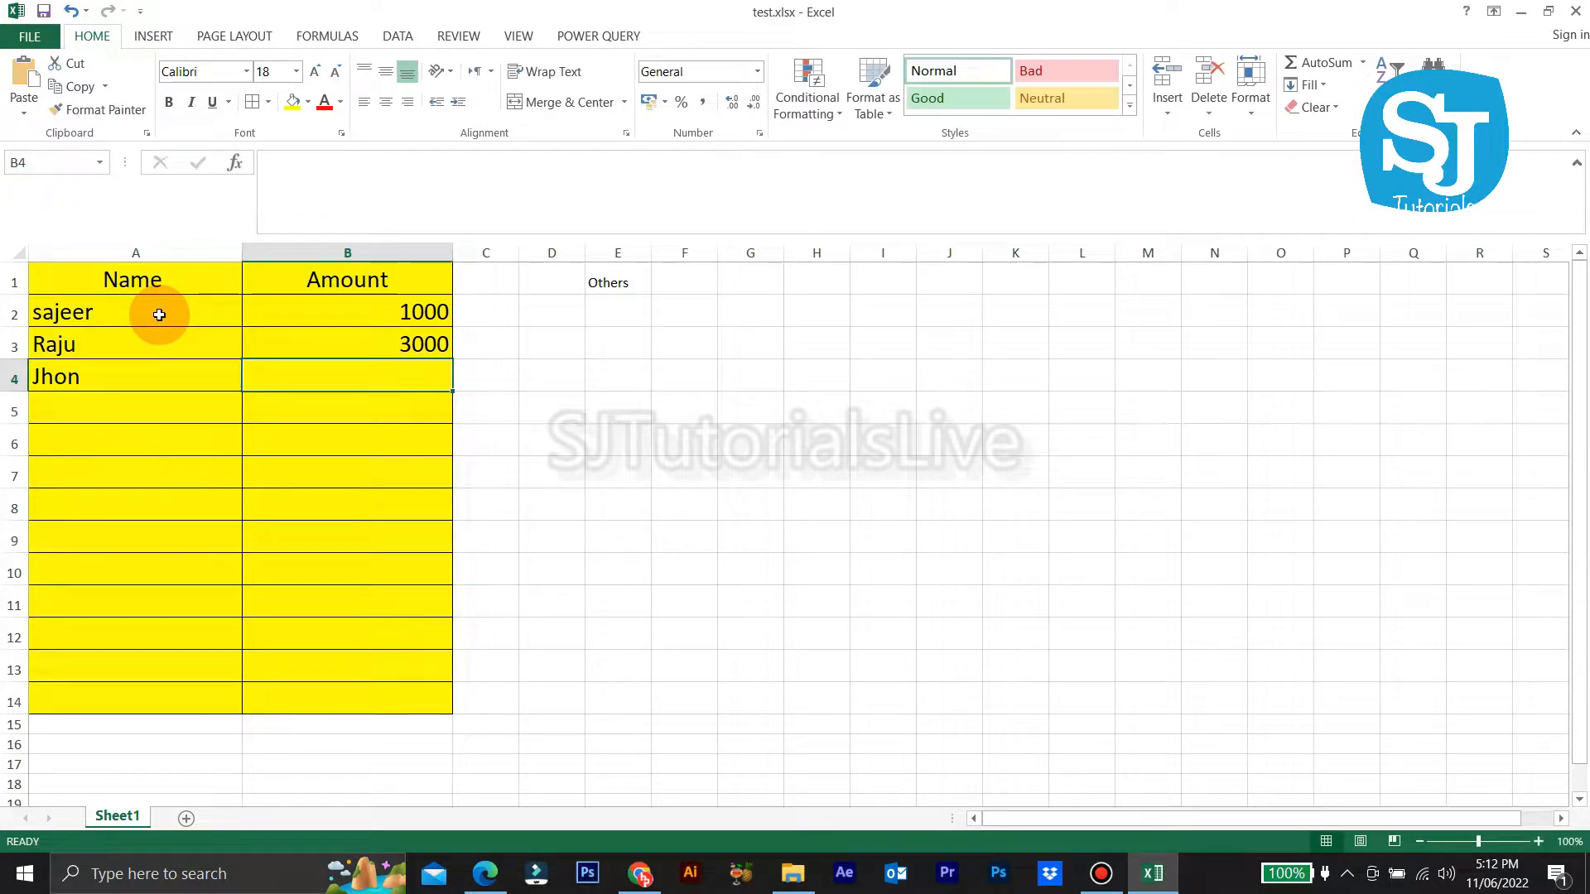
{"action": "type", "text": "4000"}
{"action": "key", "text": "Return"}
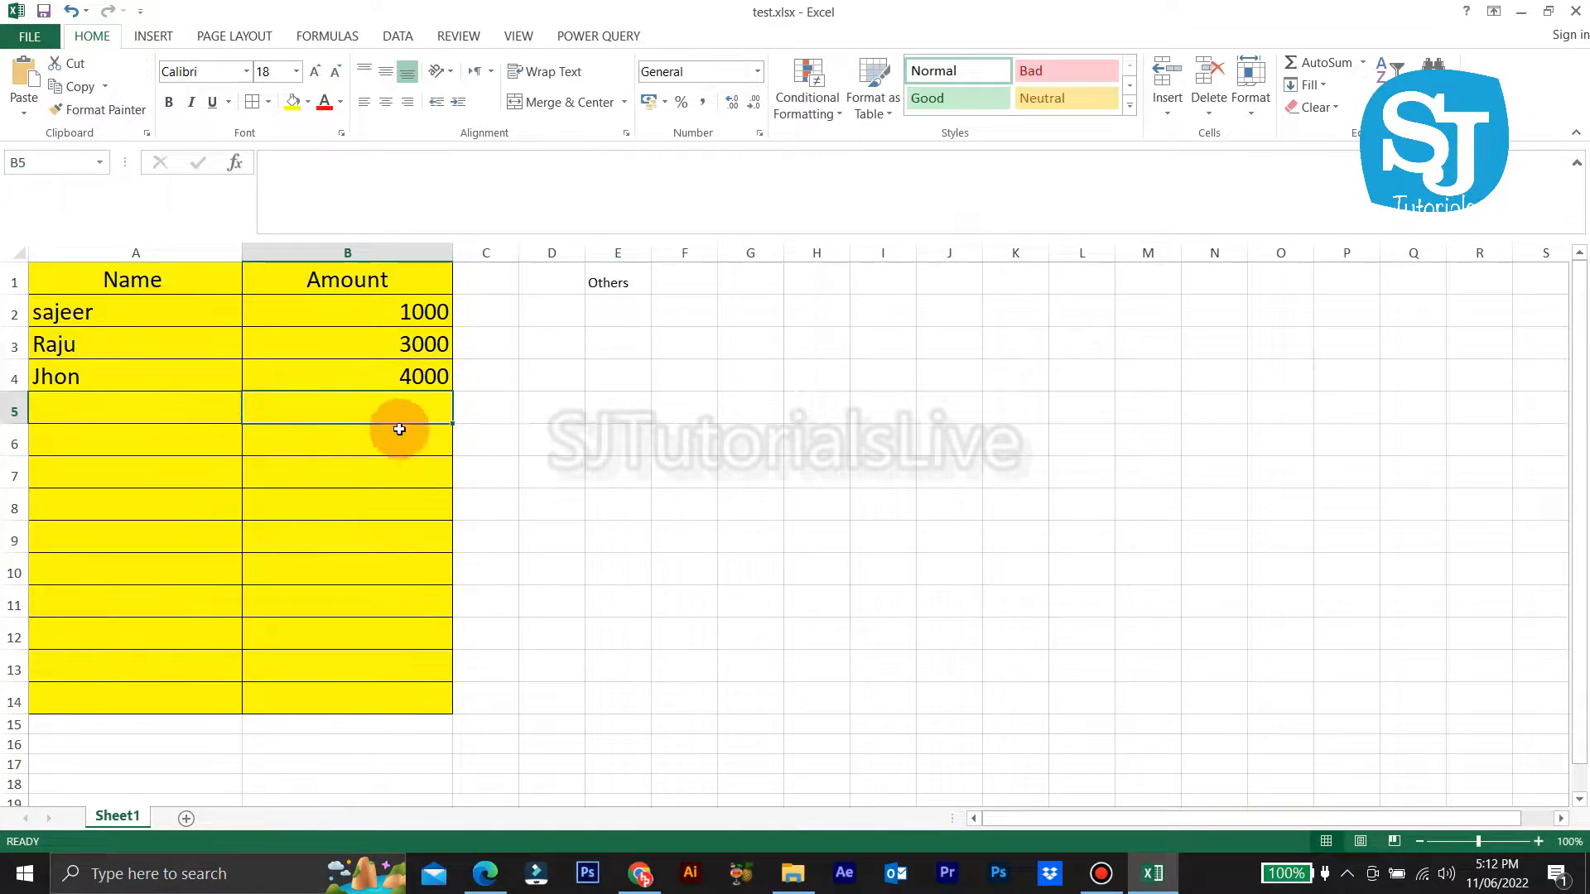
Step: Change the first amount in B2 from 1000 to 2000
{"action": "left_click", "coordinate": [352, 309]}
{"action": "double_click", "coordinate": [383, 354]}
{"action": "double_click", "coordinate": [396, 377]}
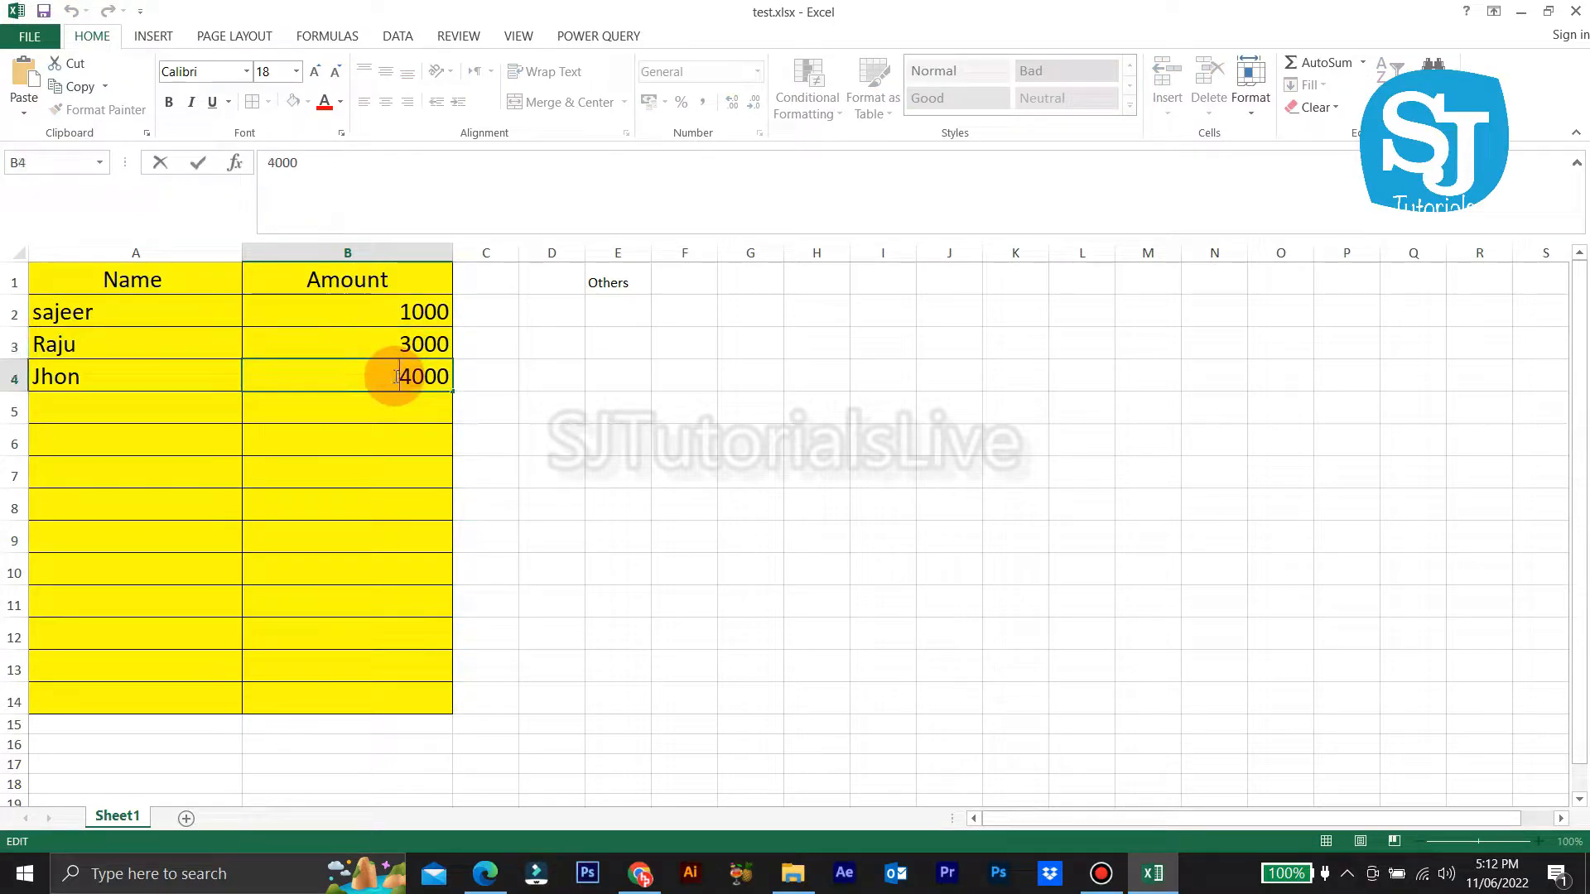
{"action": "left_click", "coordinate": [384, 312]}
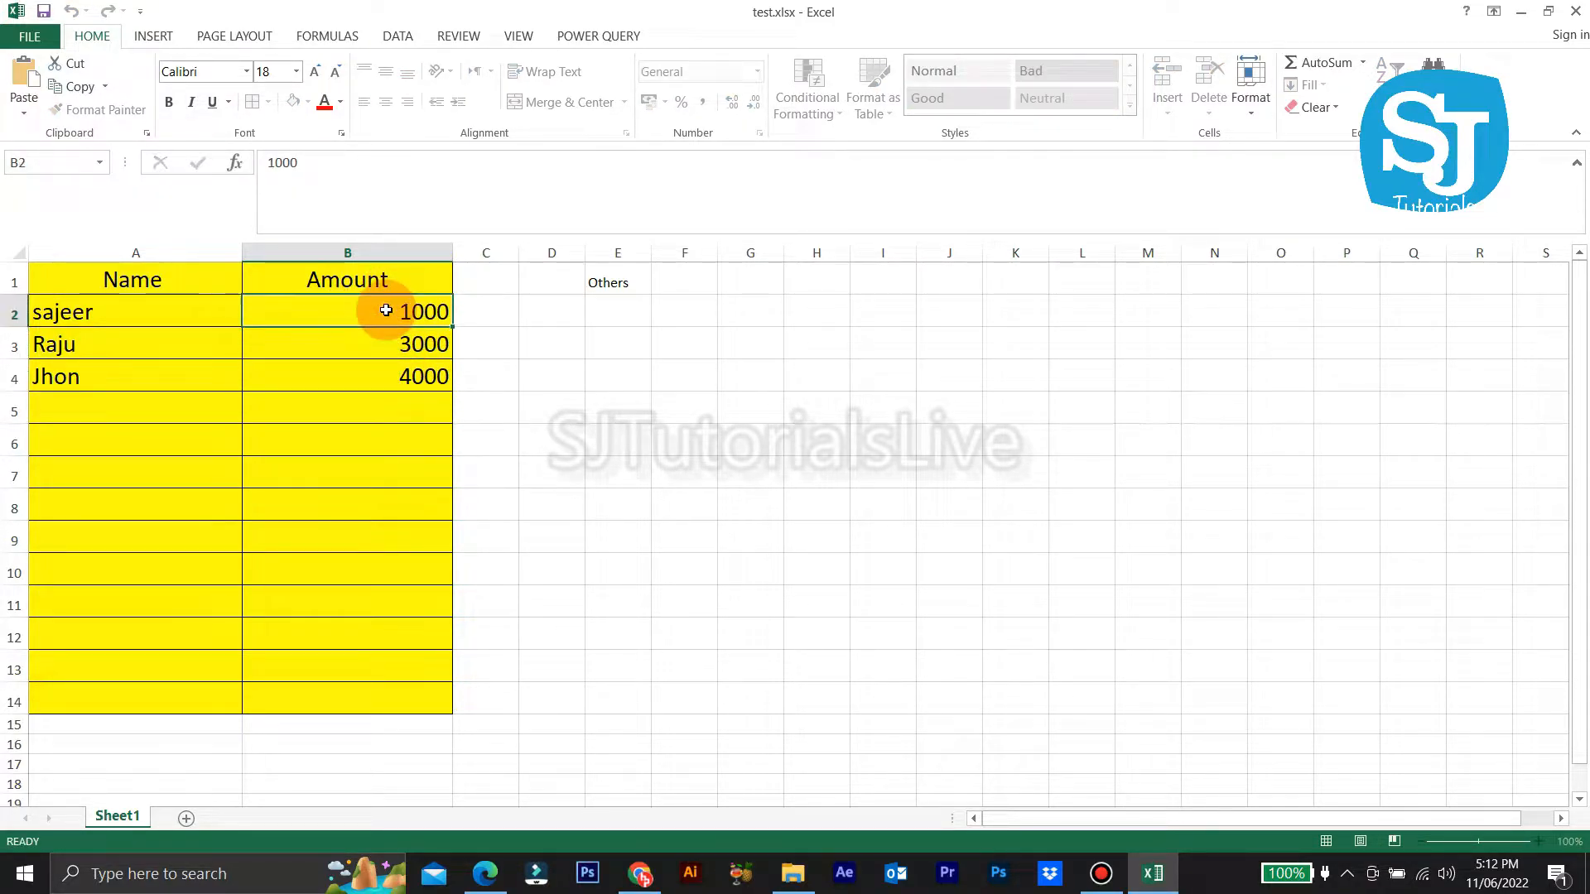
{"action": "left_click_drag", "start_coordinate": [398, 312], "coordinate": [387, 344]}
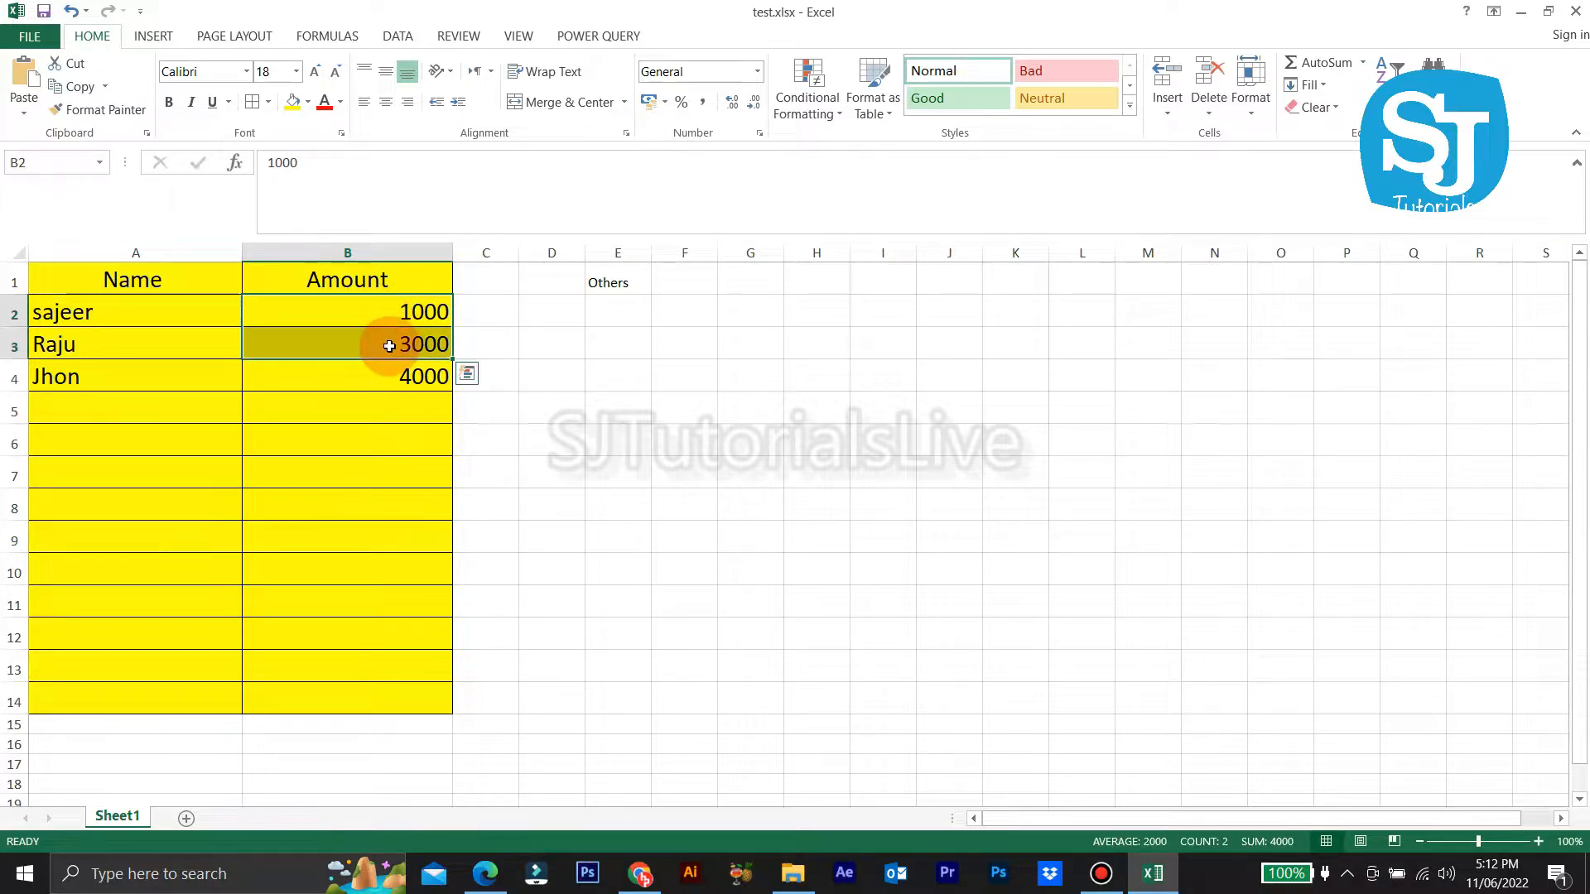
{"action": "left_click", "coordinate": [400, 313]}
{"action": "double_click", "coordinate": [400, 313]}
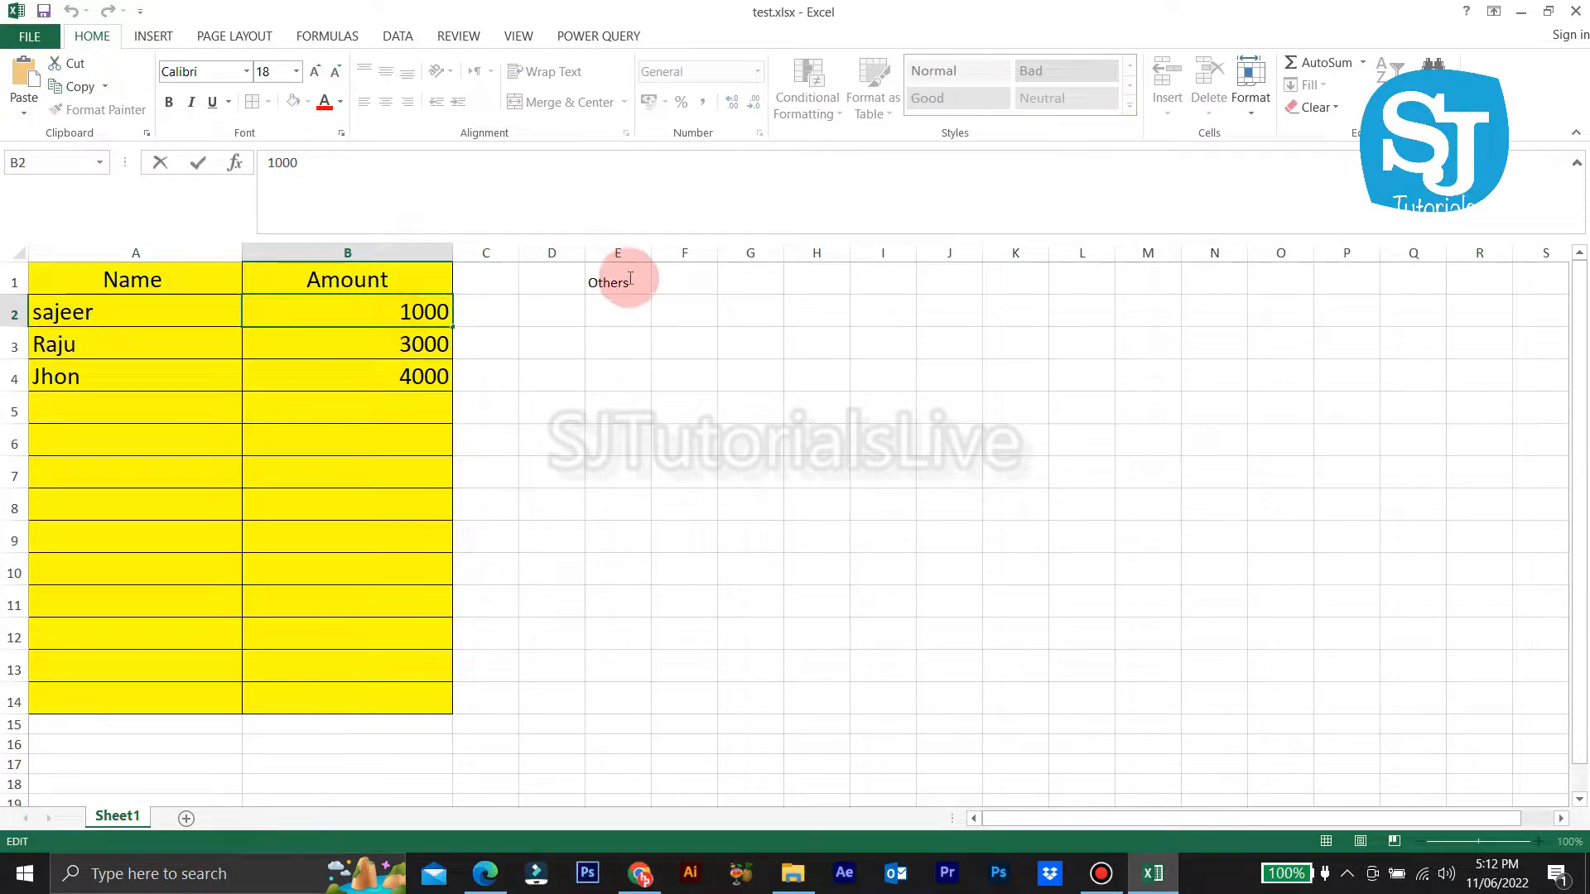
{"action": "type", "text": "200"}
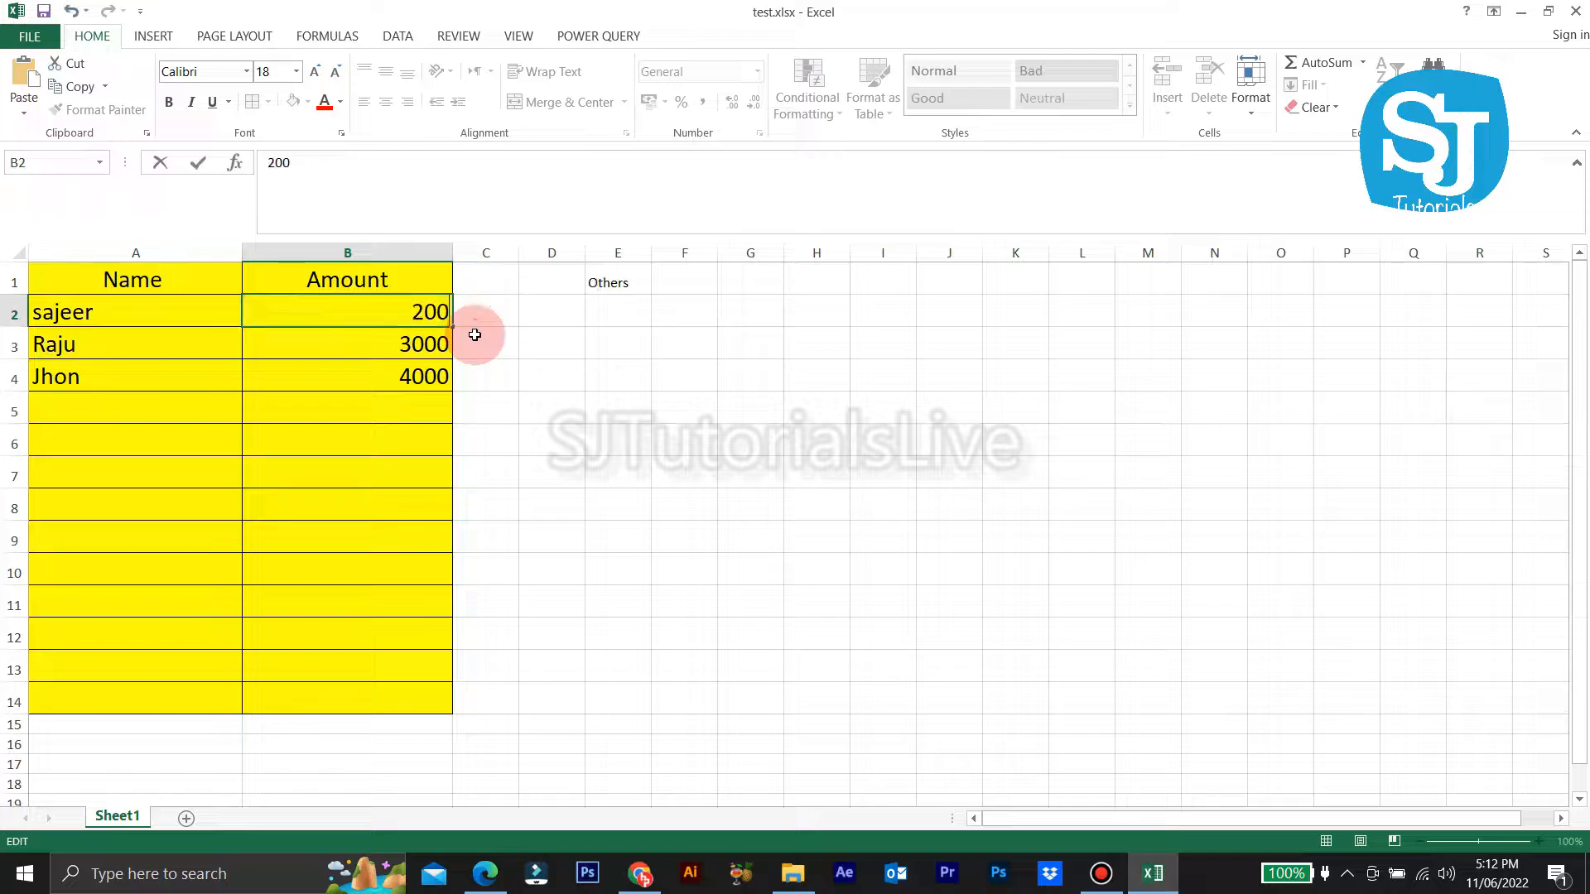
{"action": "type", "text": "0"}
{"action": "key", "text": "Return"}
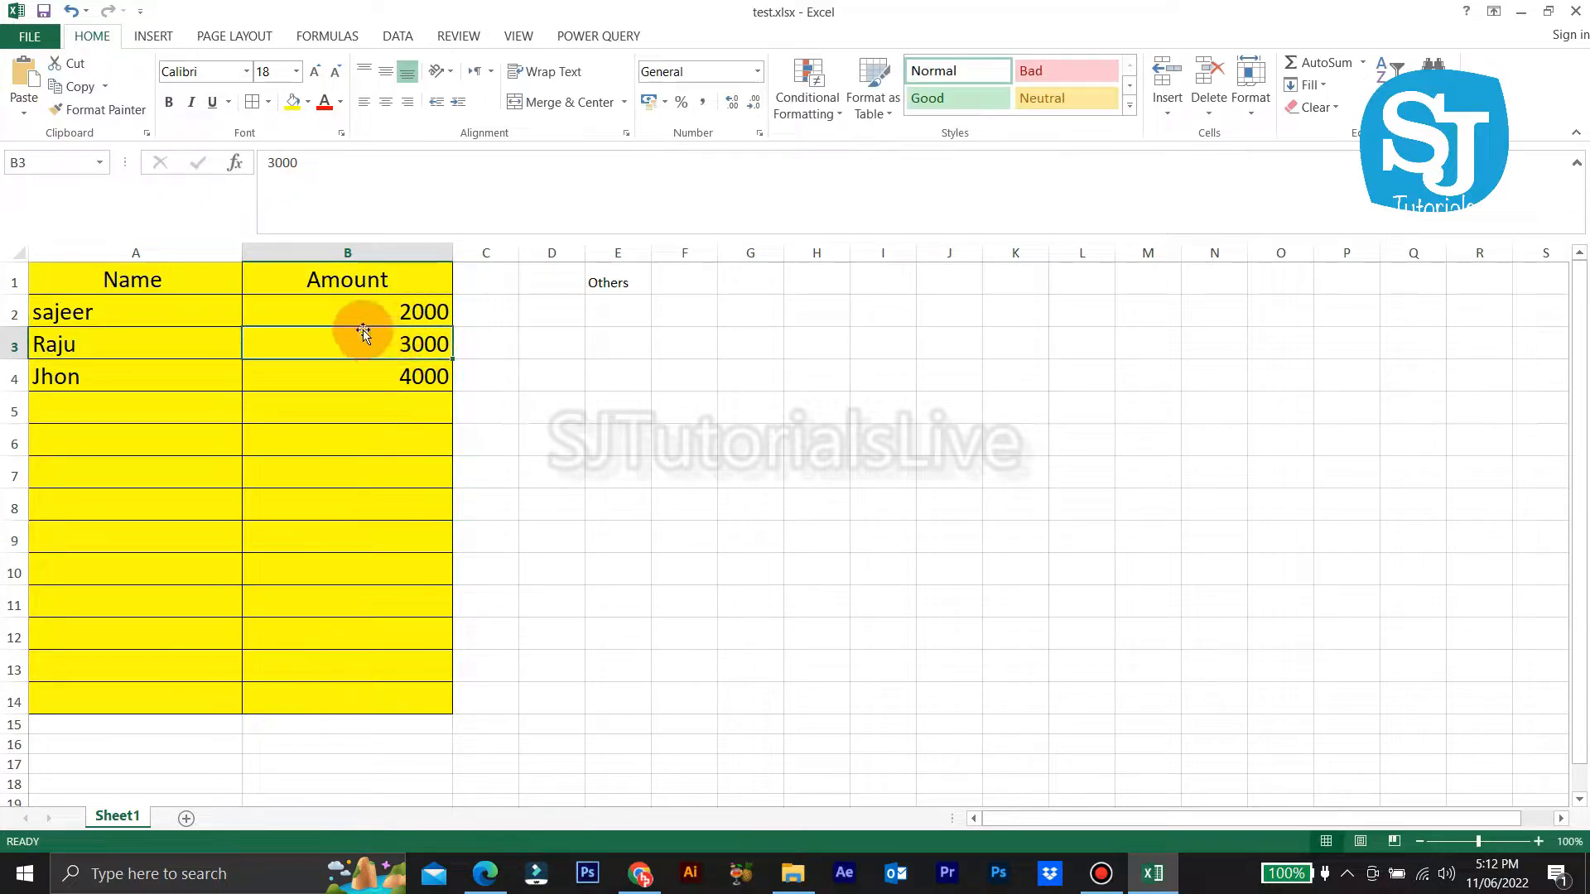
Step: Leave Locked unchecked in Format Cells for the table range A1:B14
{"action": "left_click", "coordinate": [636, 538]}
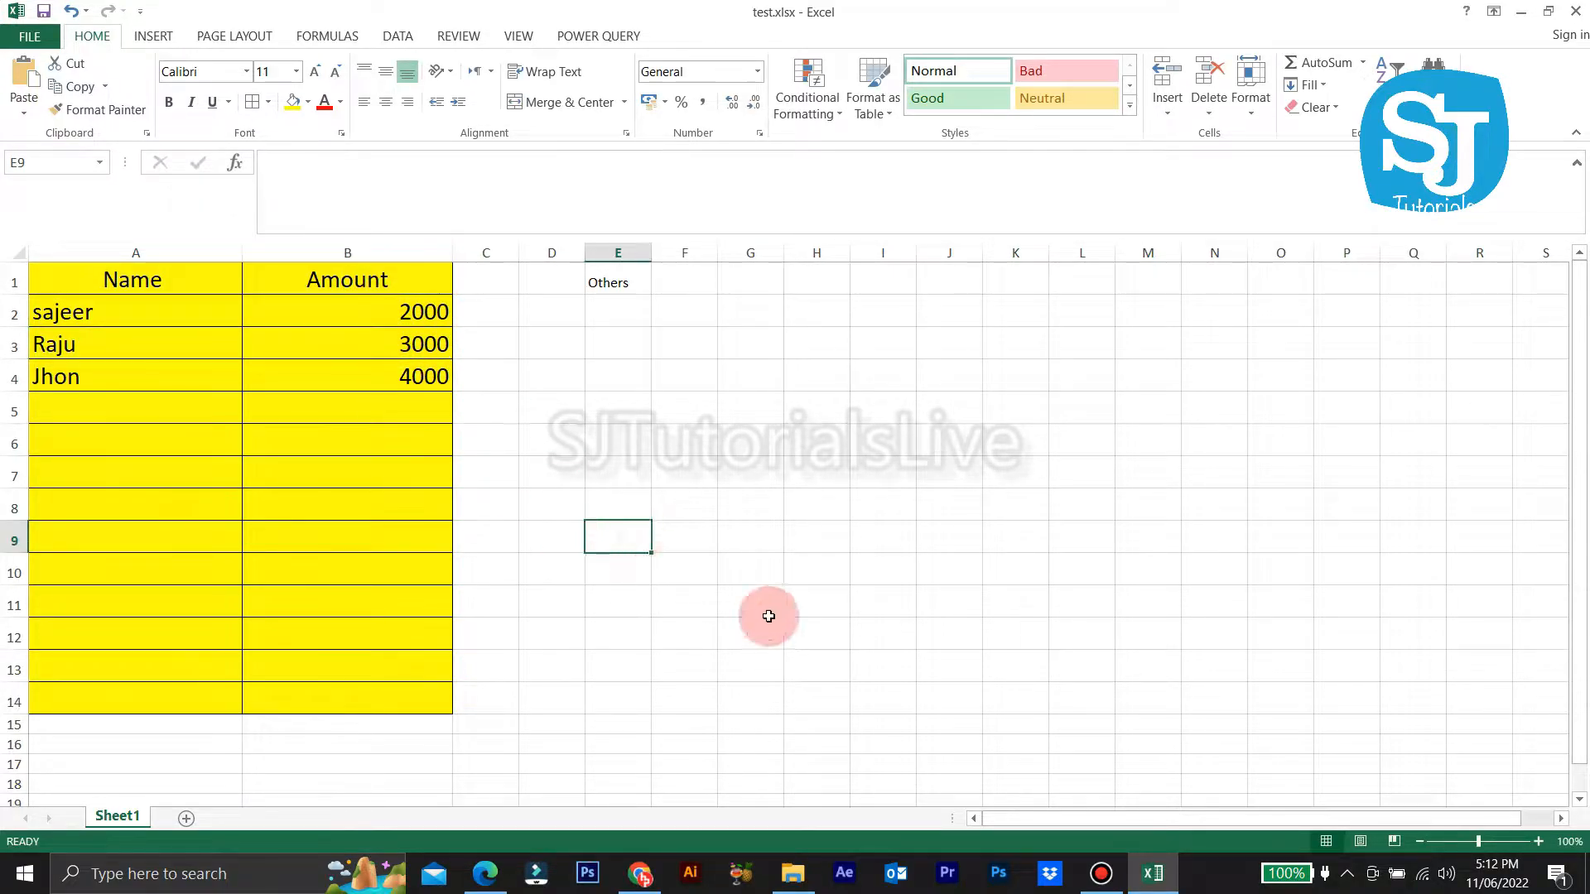
{"action": "left_click_drag", "start_coordinate": [453, 689], "coordinate": [131, 276]}
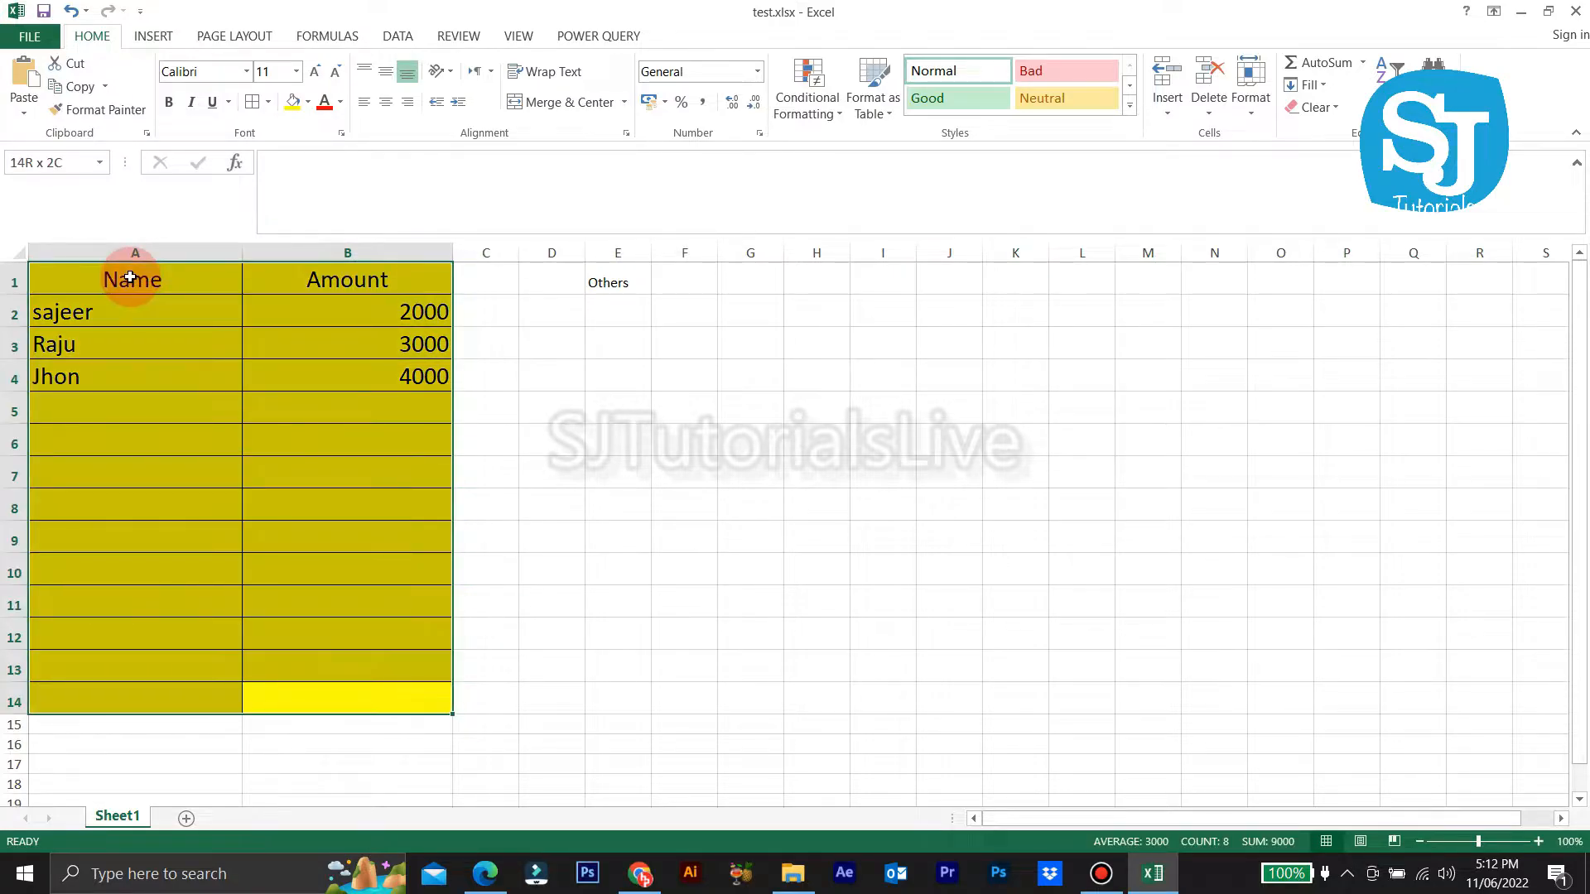
{"action": "right_click", "coordinate": [184, 409]}
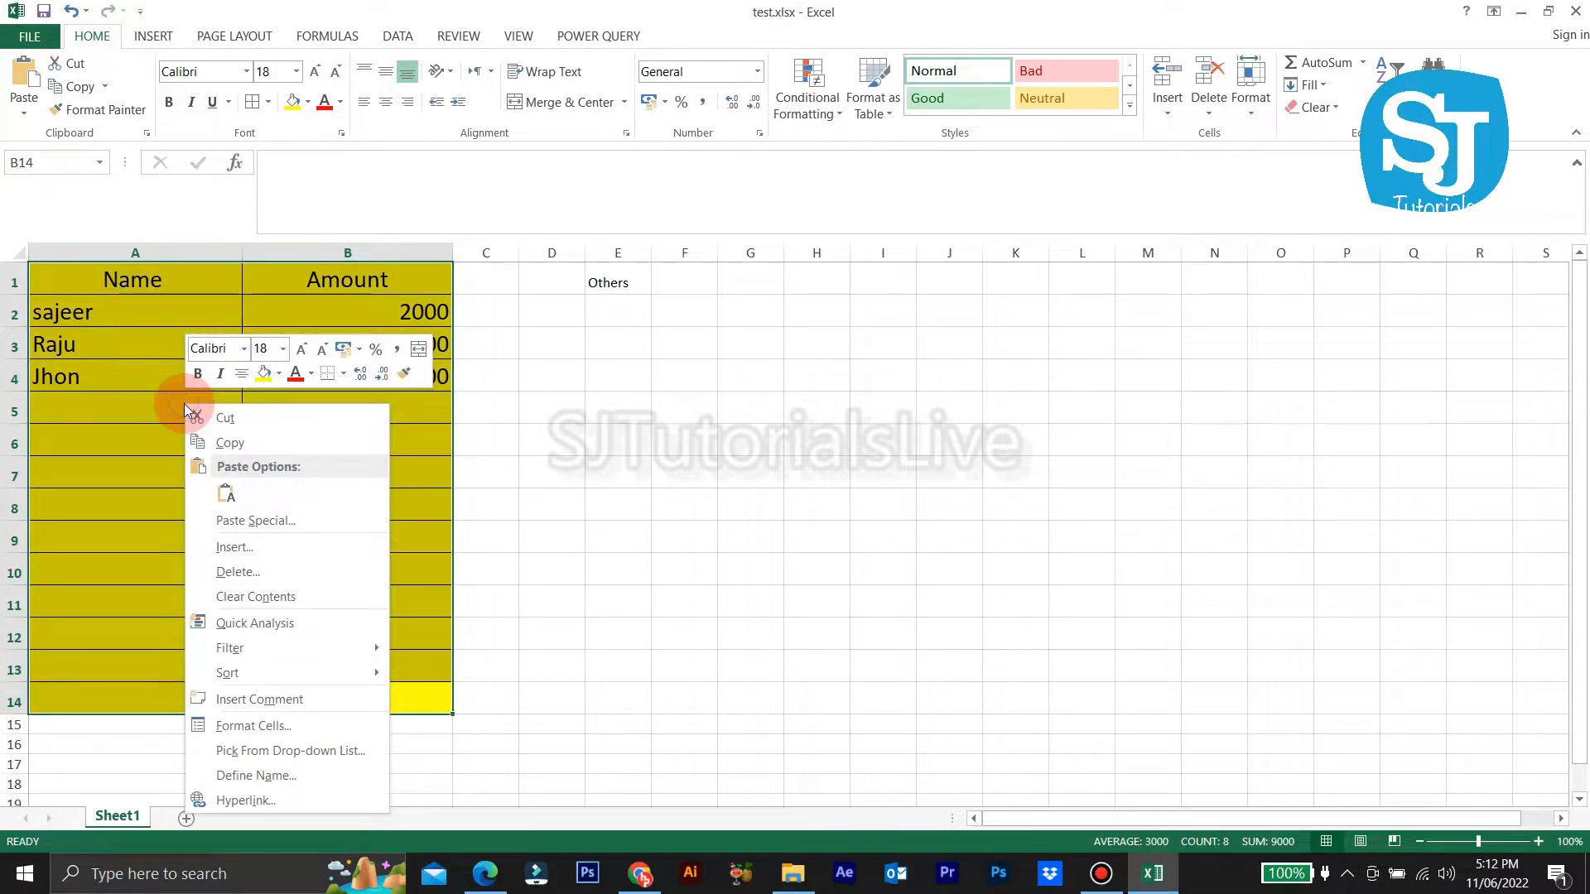
{"action": "left_click", "coordinate": [245, 725]}
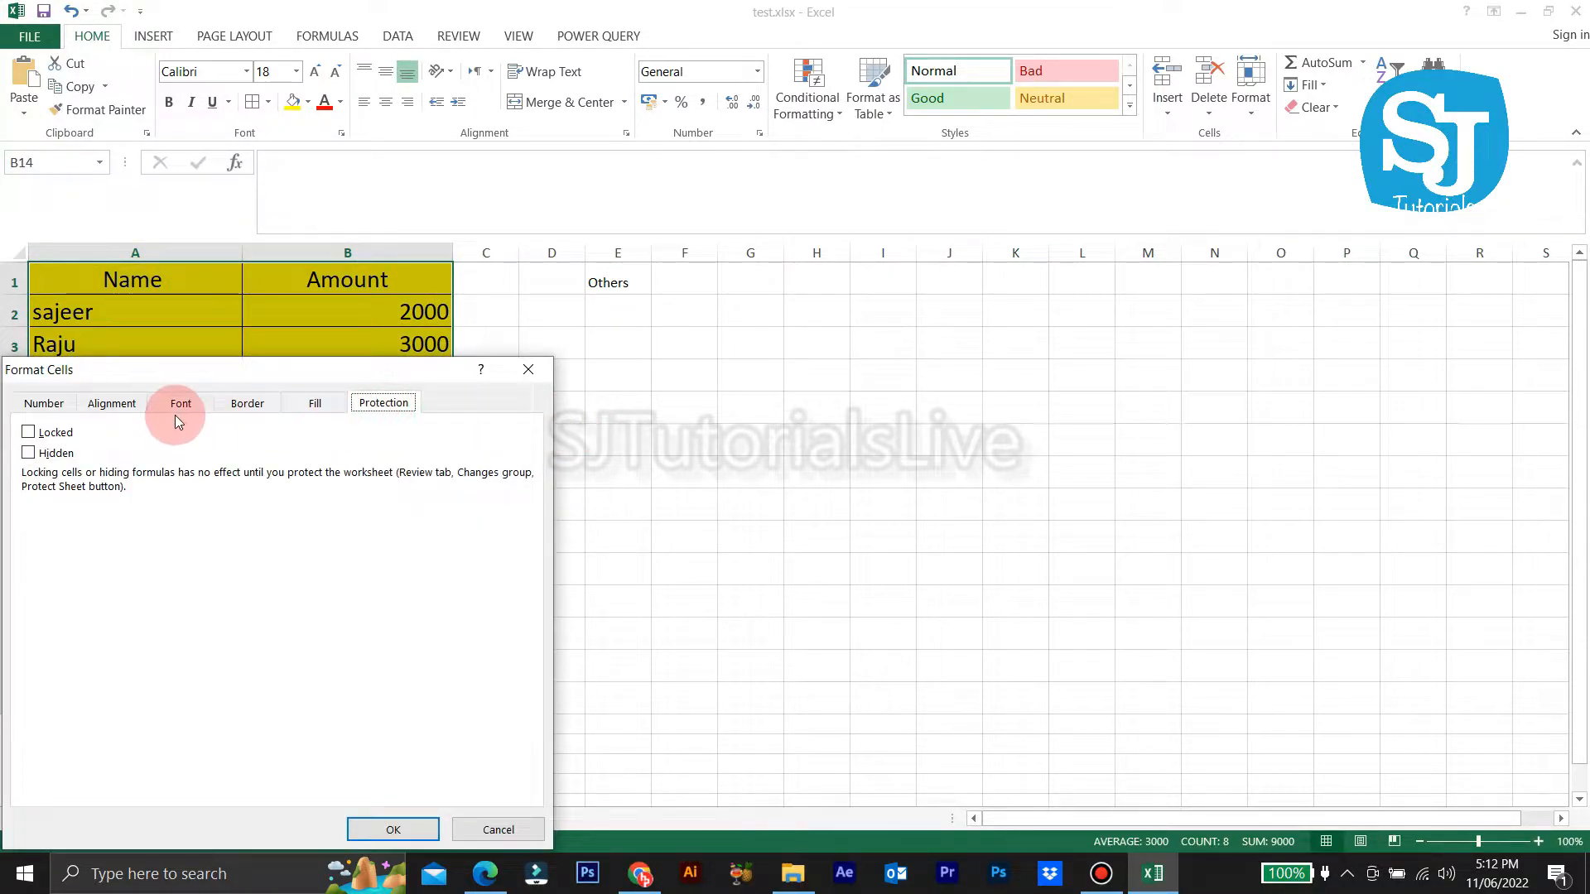
{"action": "left_click", "coordinate": [426, 820]}
{"action": "left_click", "coordinate": [563, 447]}
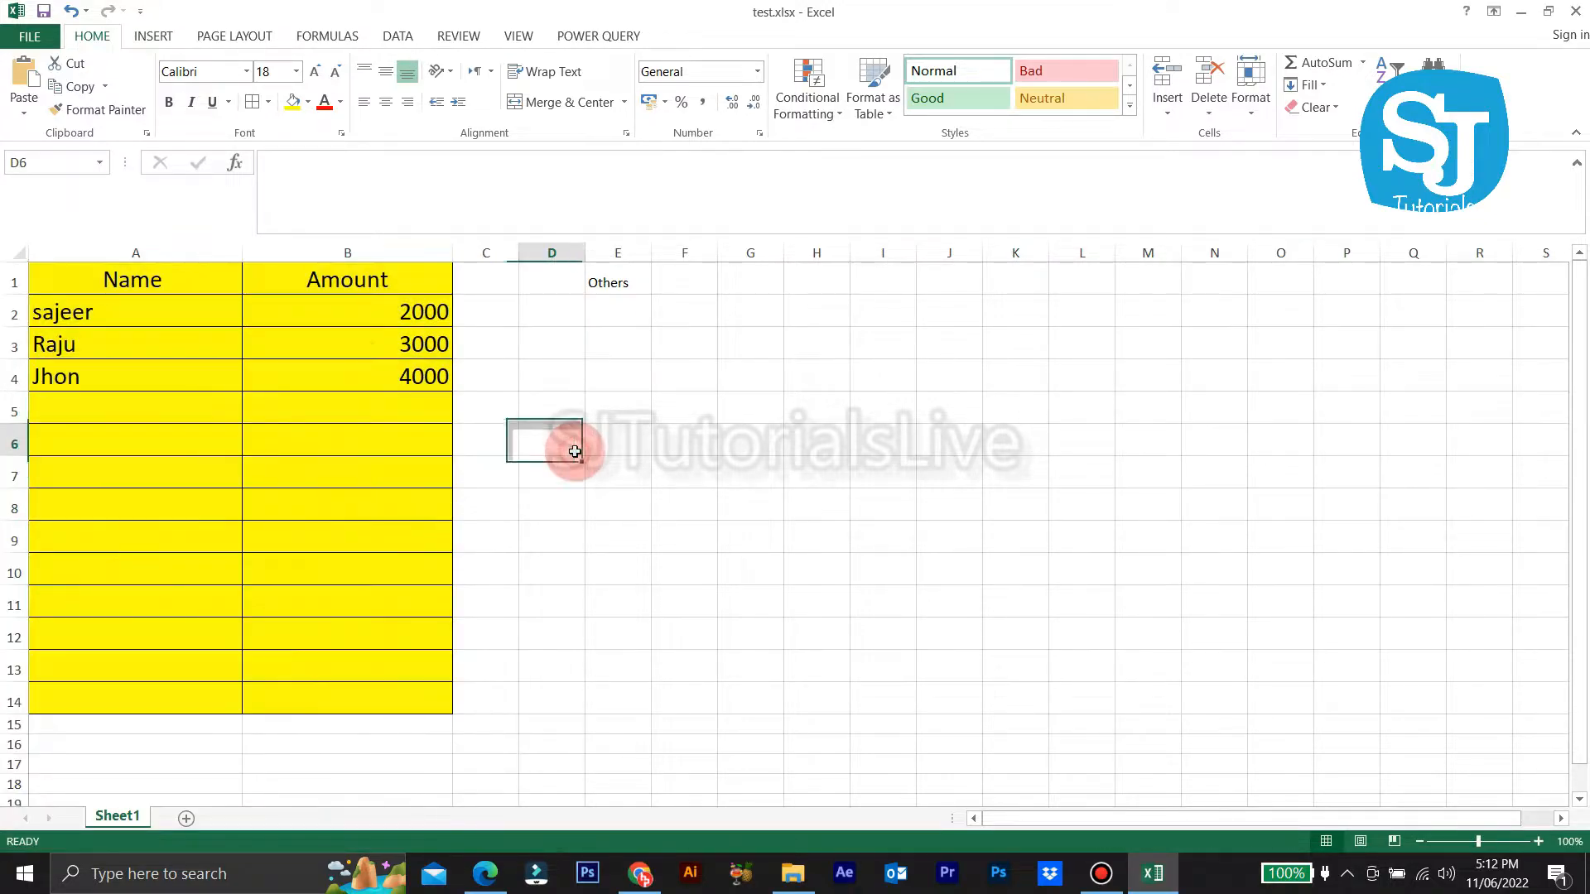
Step: Clear the amounts from B2:B4, leaving only the names
{"action": "left_click_drag", "start_coordinate": [380, 313], "coordinate": [352, 395]}
{"action": "key", "text": "Delete"}
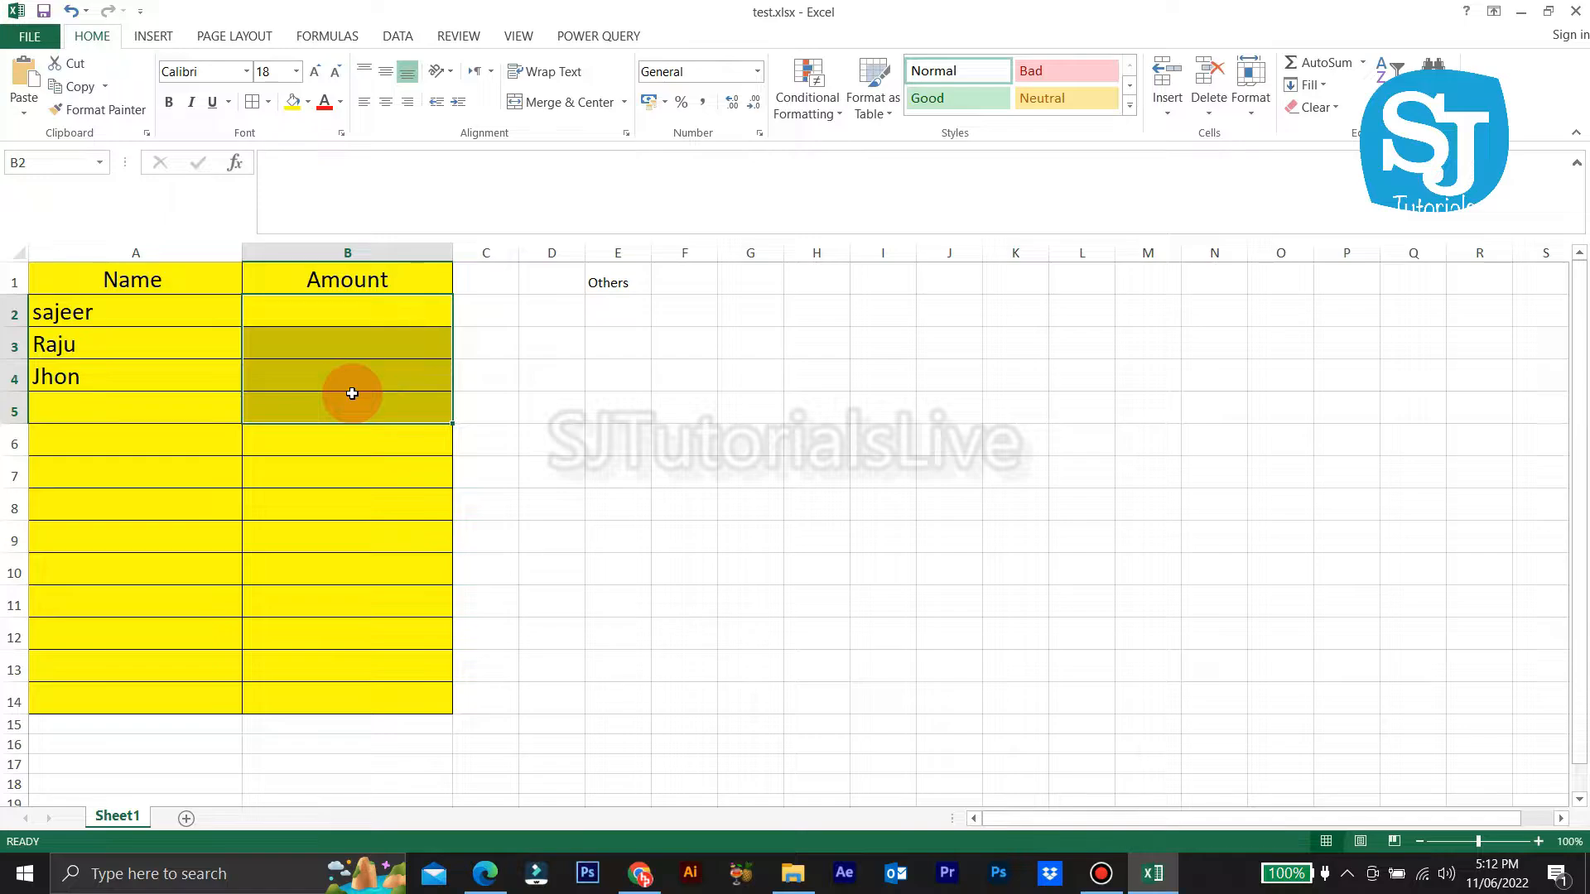
{"action": "left_click", "coordinate": [206, 383]}
{"action": "left_click", "coordinate": [92, 281]}
{"action": "left_click_drag", "start_coordinate": [91, 280], "coordinate": [284, 669]}
{"action": "left_click", "coordinate": [284, 439]}
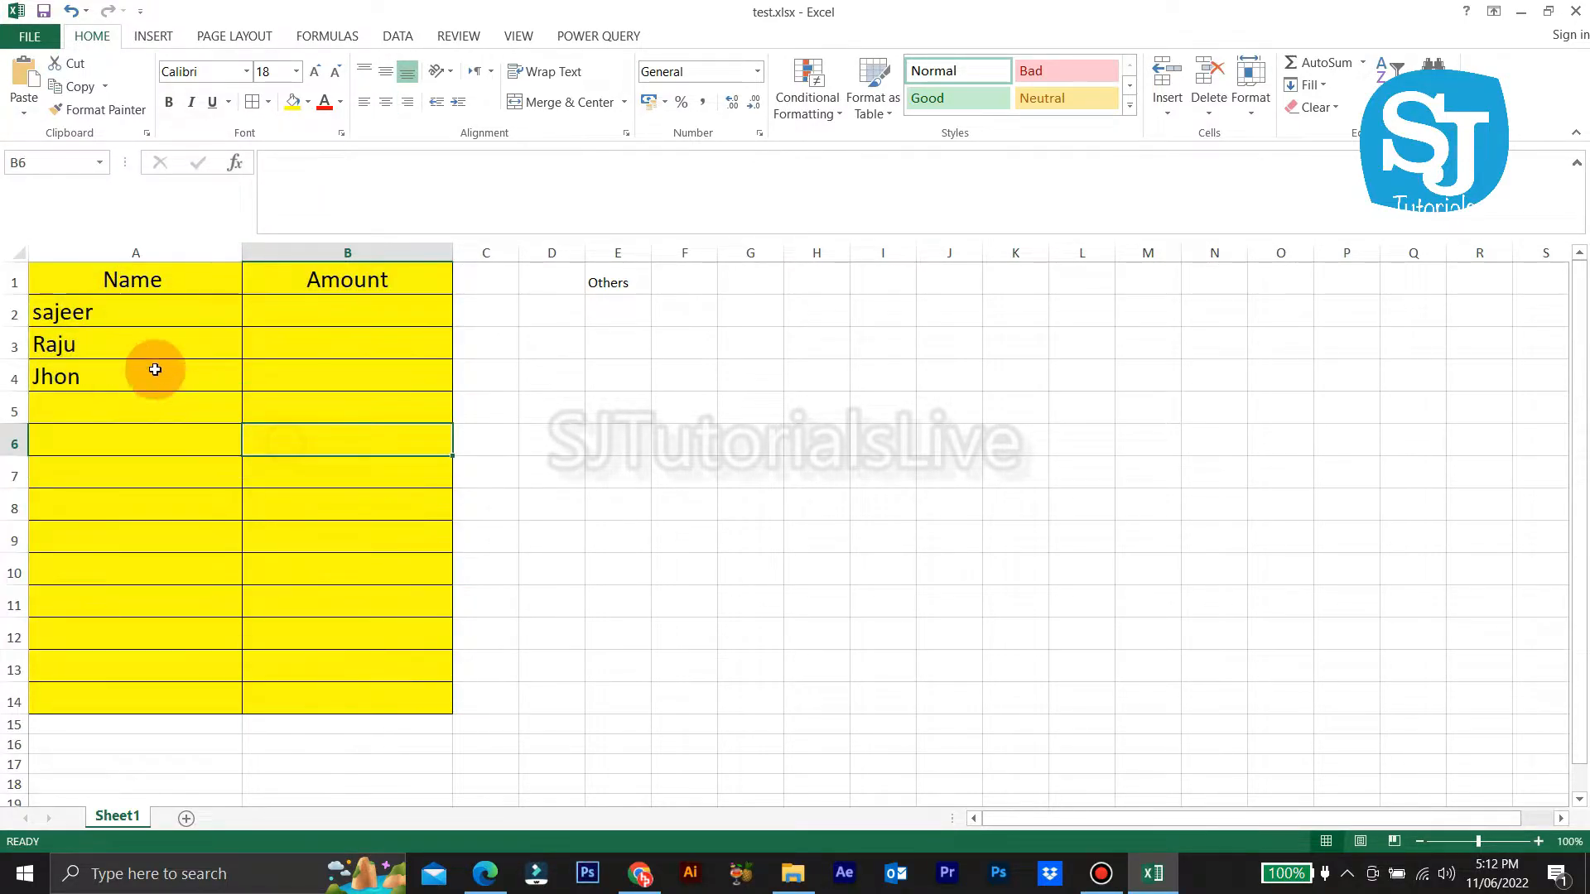
{"action": "left_click", "coordinate": [117, 316]}
{"action": "left_click_drag", "start_coordinate": [118, 344], "coordinate": [108, 369]}
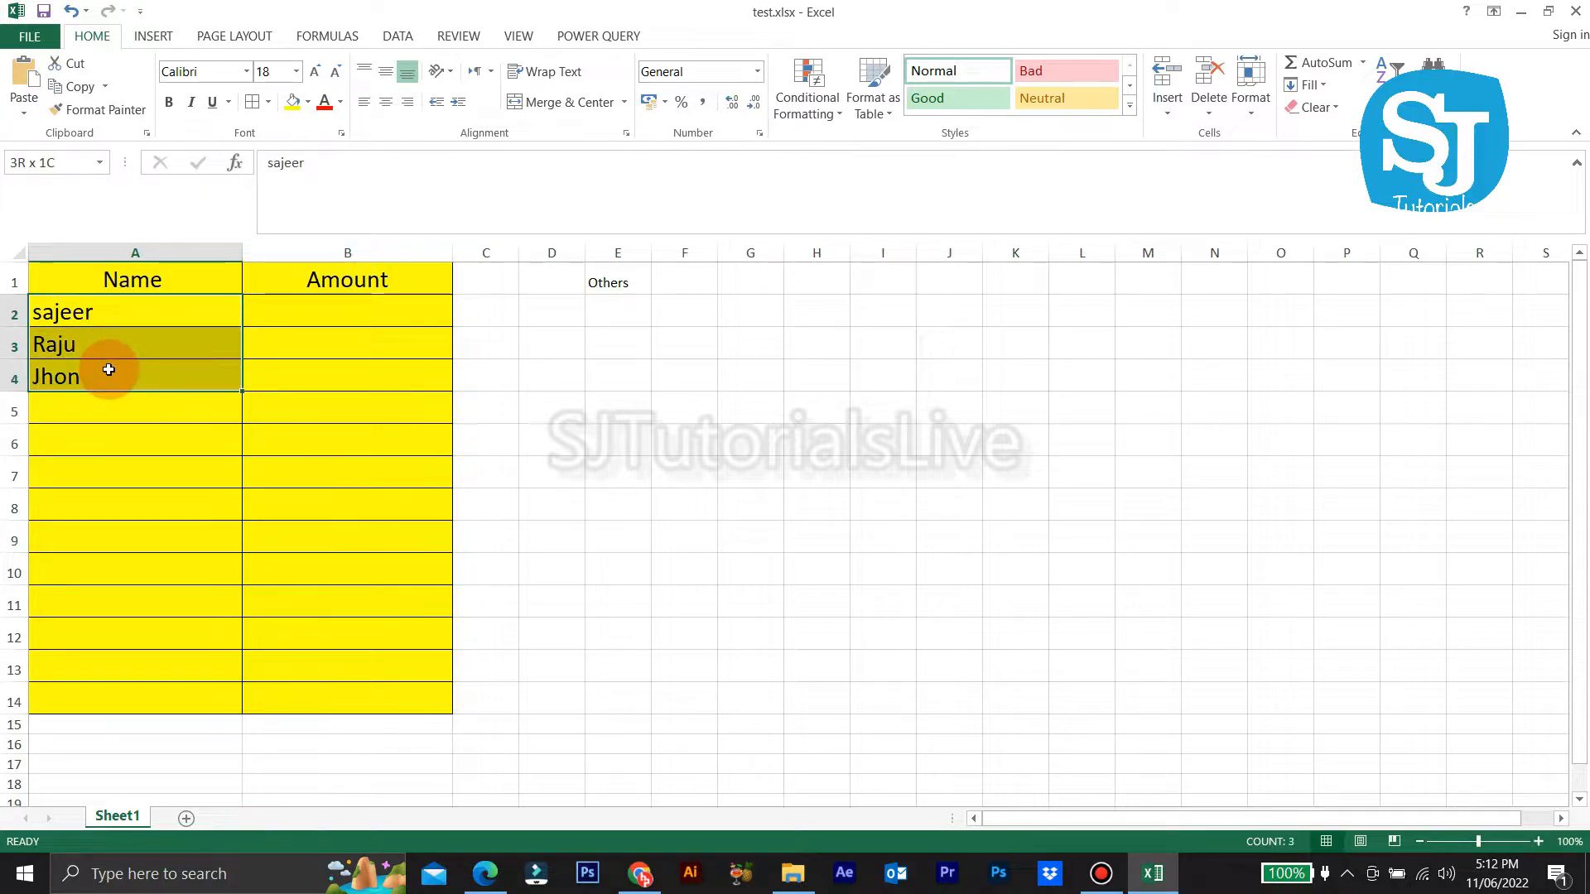
{"action": "left_click", "coordinate": [307, 321]}
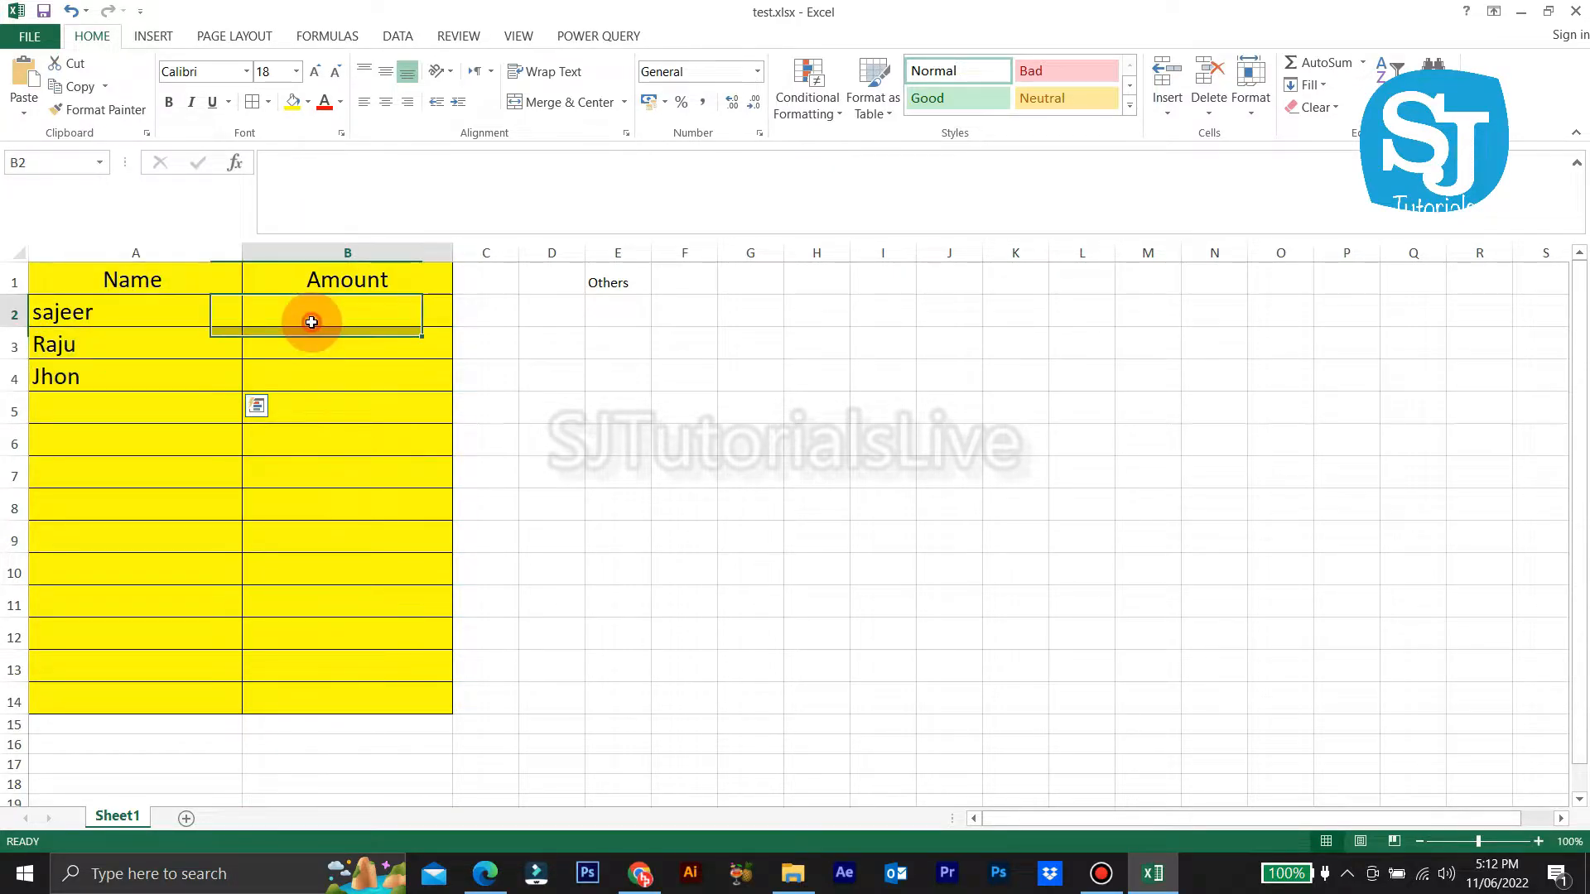
Step: Delete the Others label from cell E1
{"action": "left_click", "coordinate": [627, 275]}
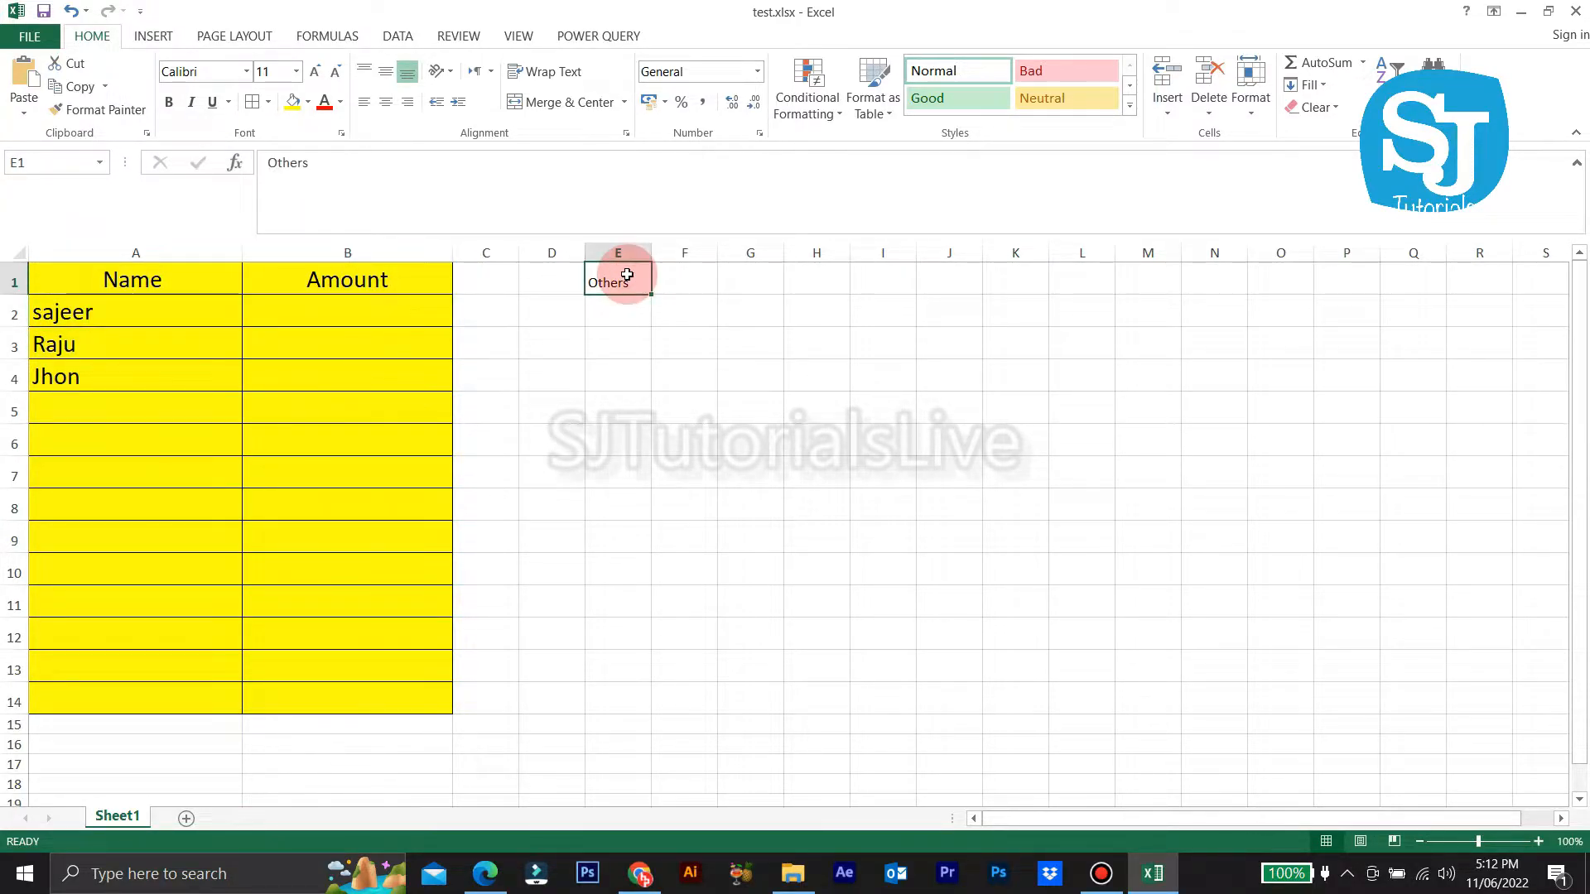
{"action": "key", "text": "Delete"}
{"action": "left_click", "coordinate": [605, 578]}
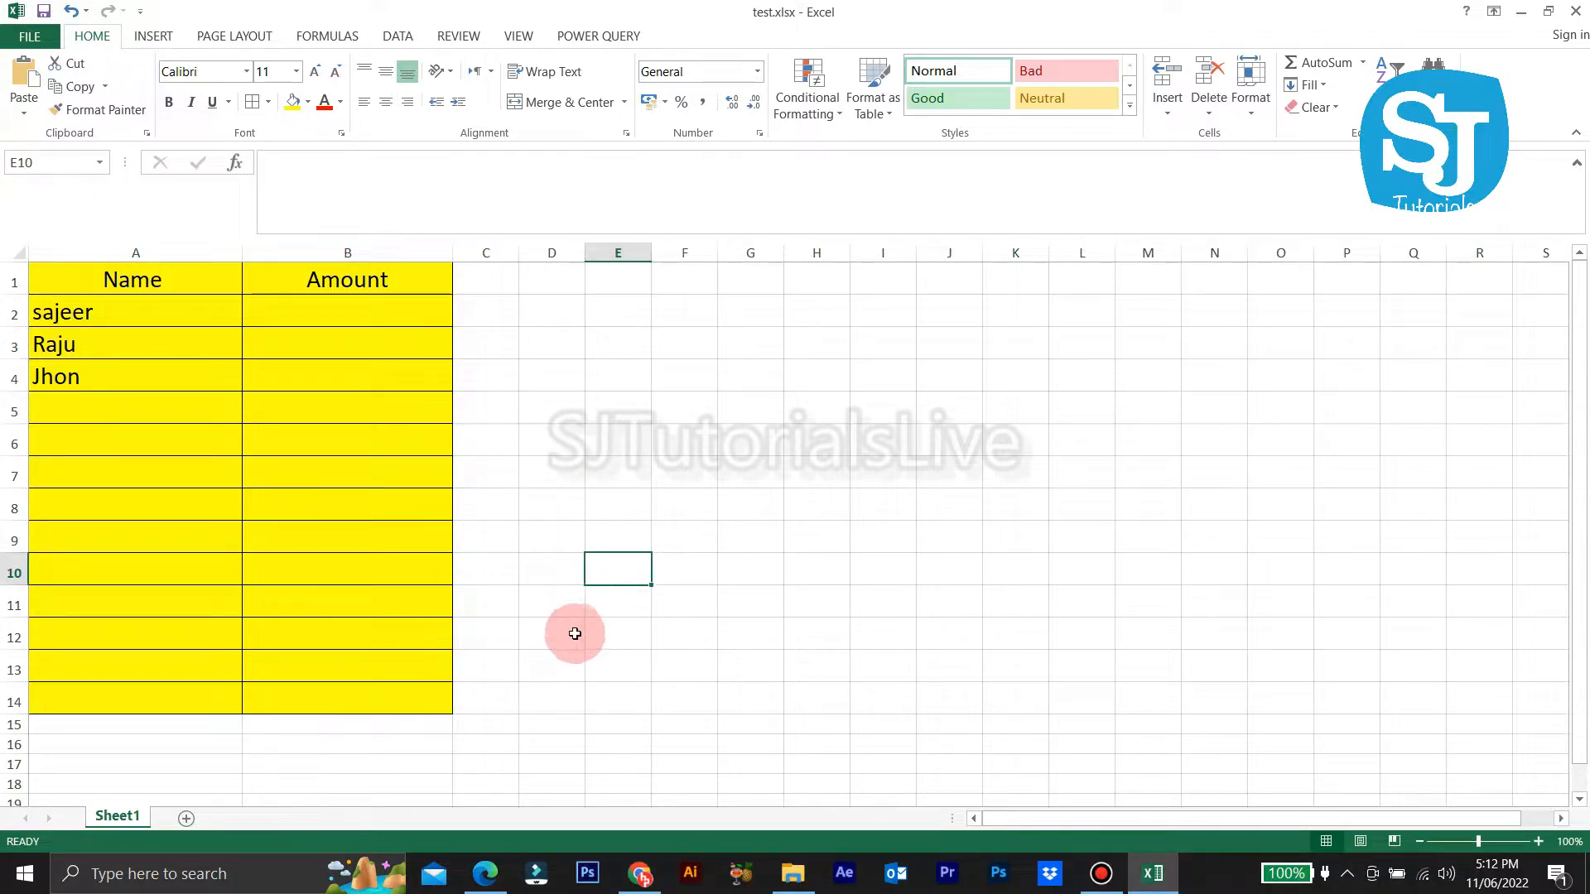
Step: Protect Sheet1 with a password, entering and confirming it
{"action": "right_click", "coordinate": [122, 816]}
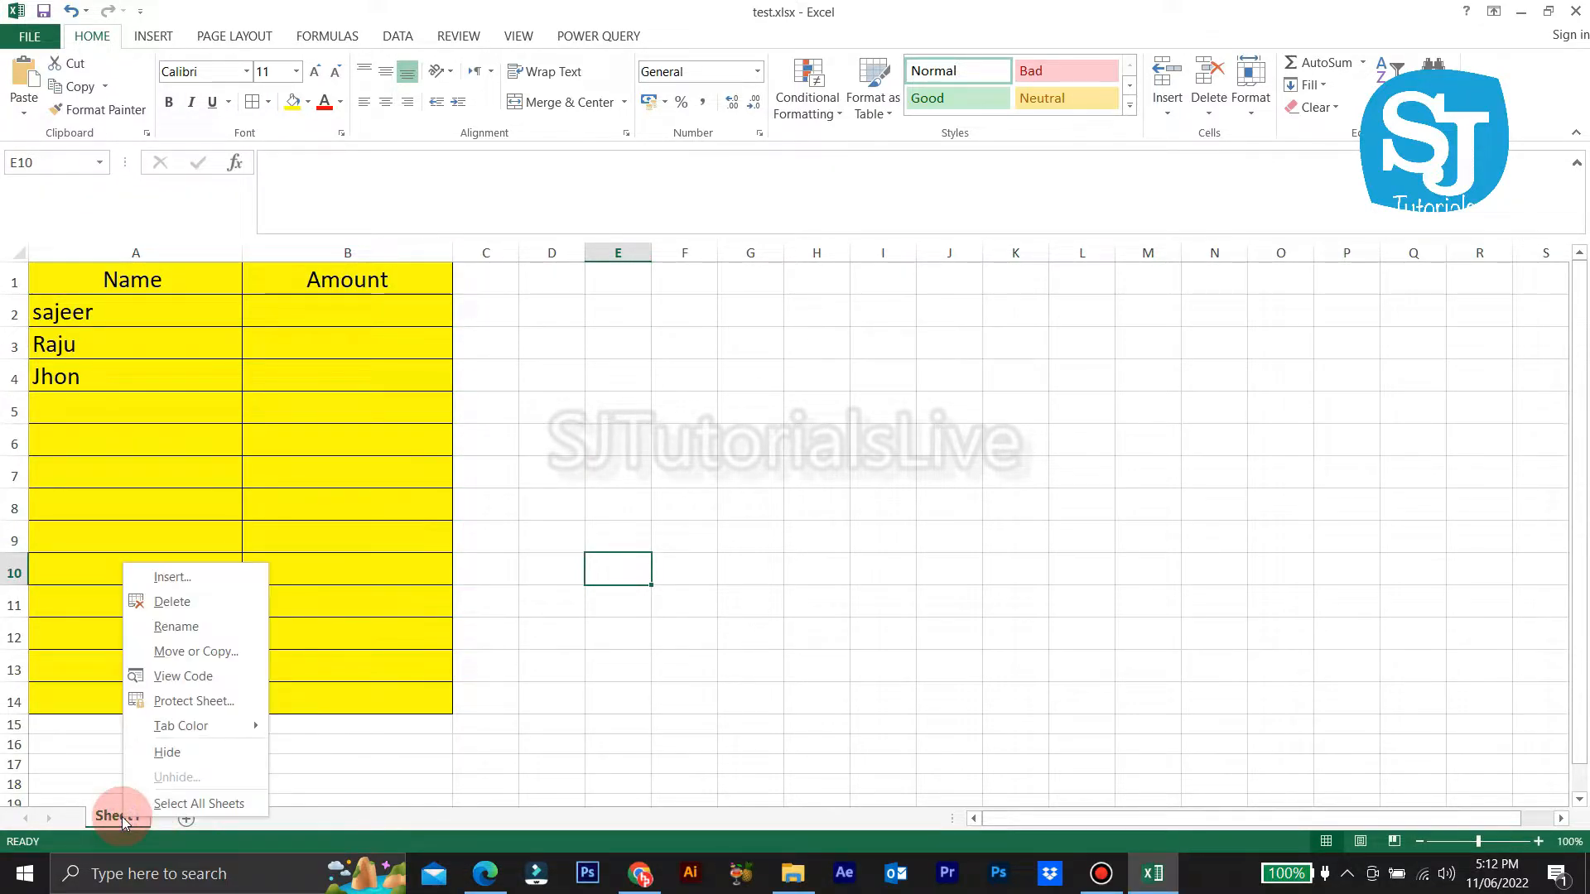
{"action": "left_click", "coordinate": [184, 704]}
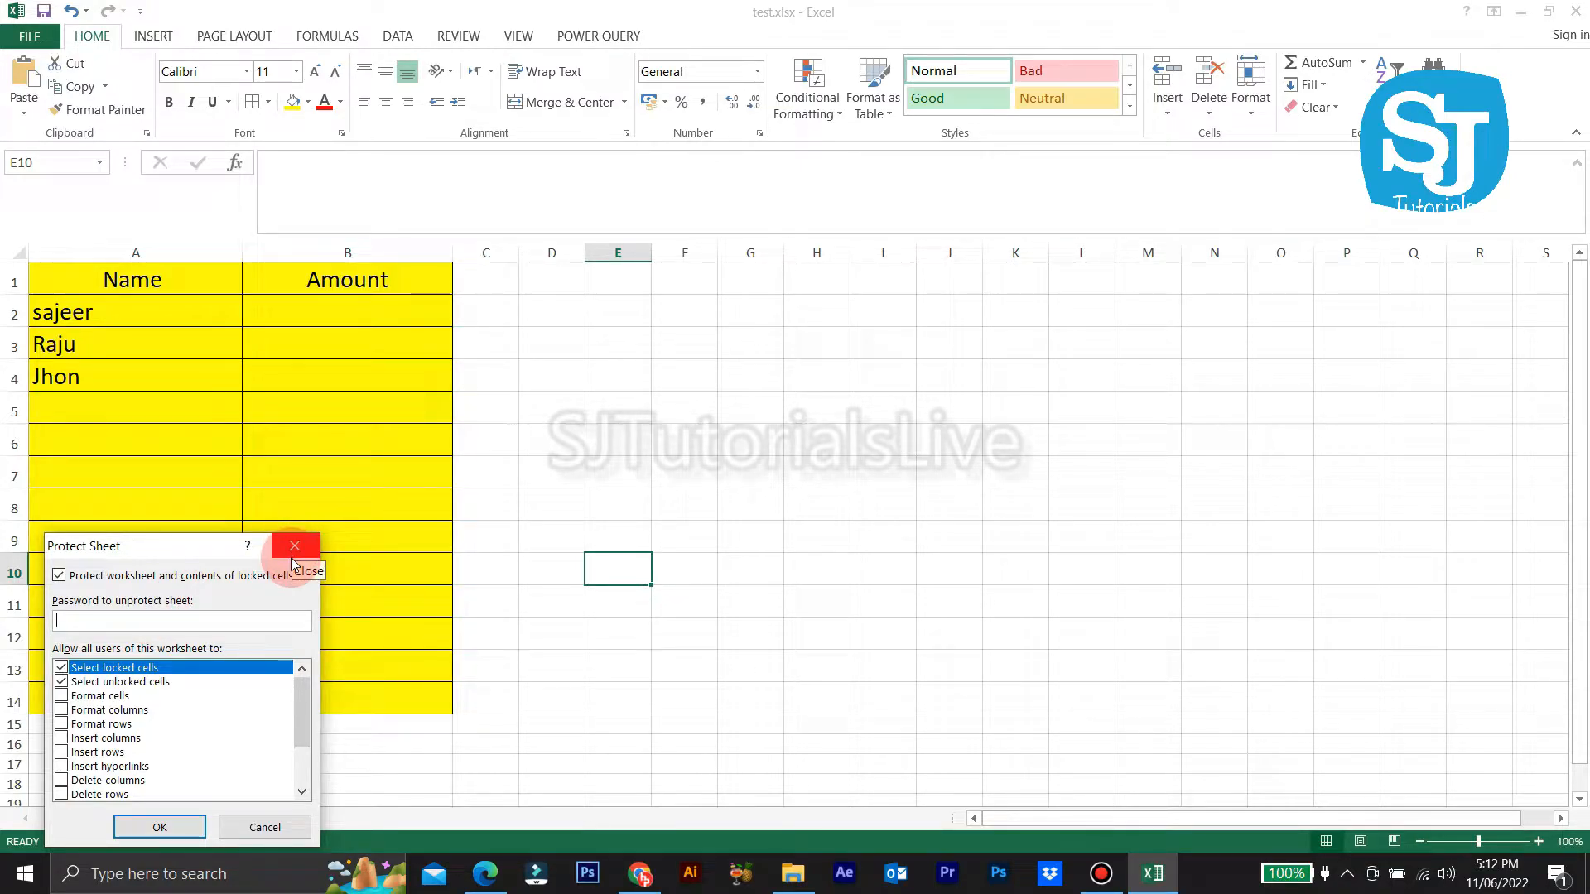
{"action": "key", "text": "Return"}
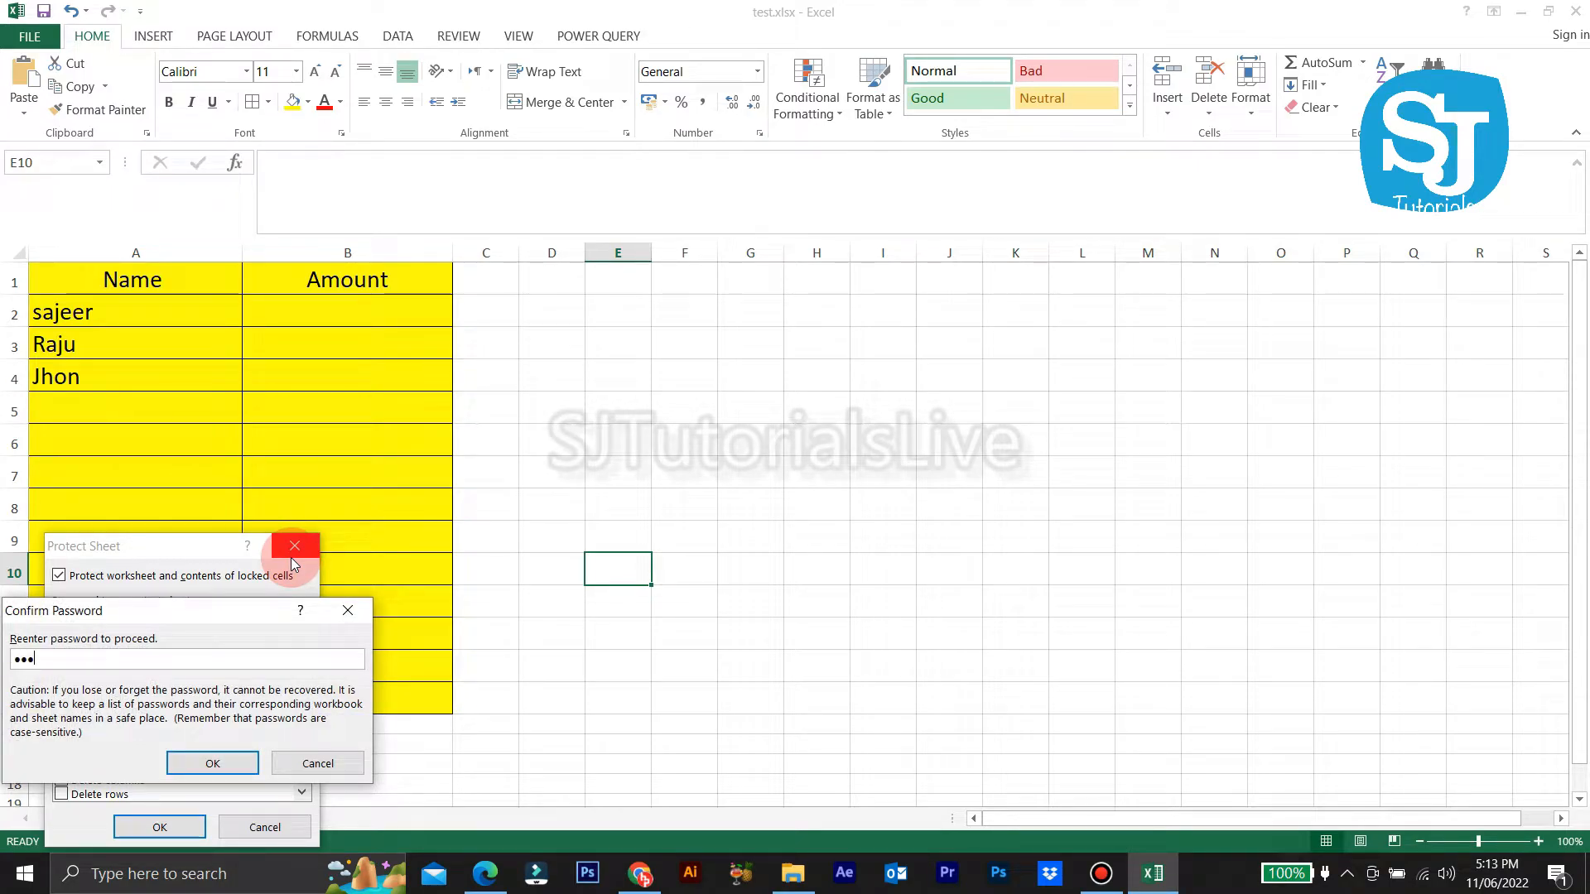
{"action": "key", "text": "Return"}
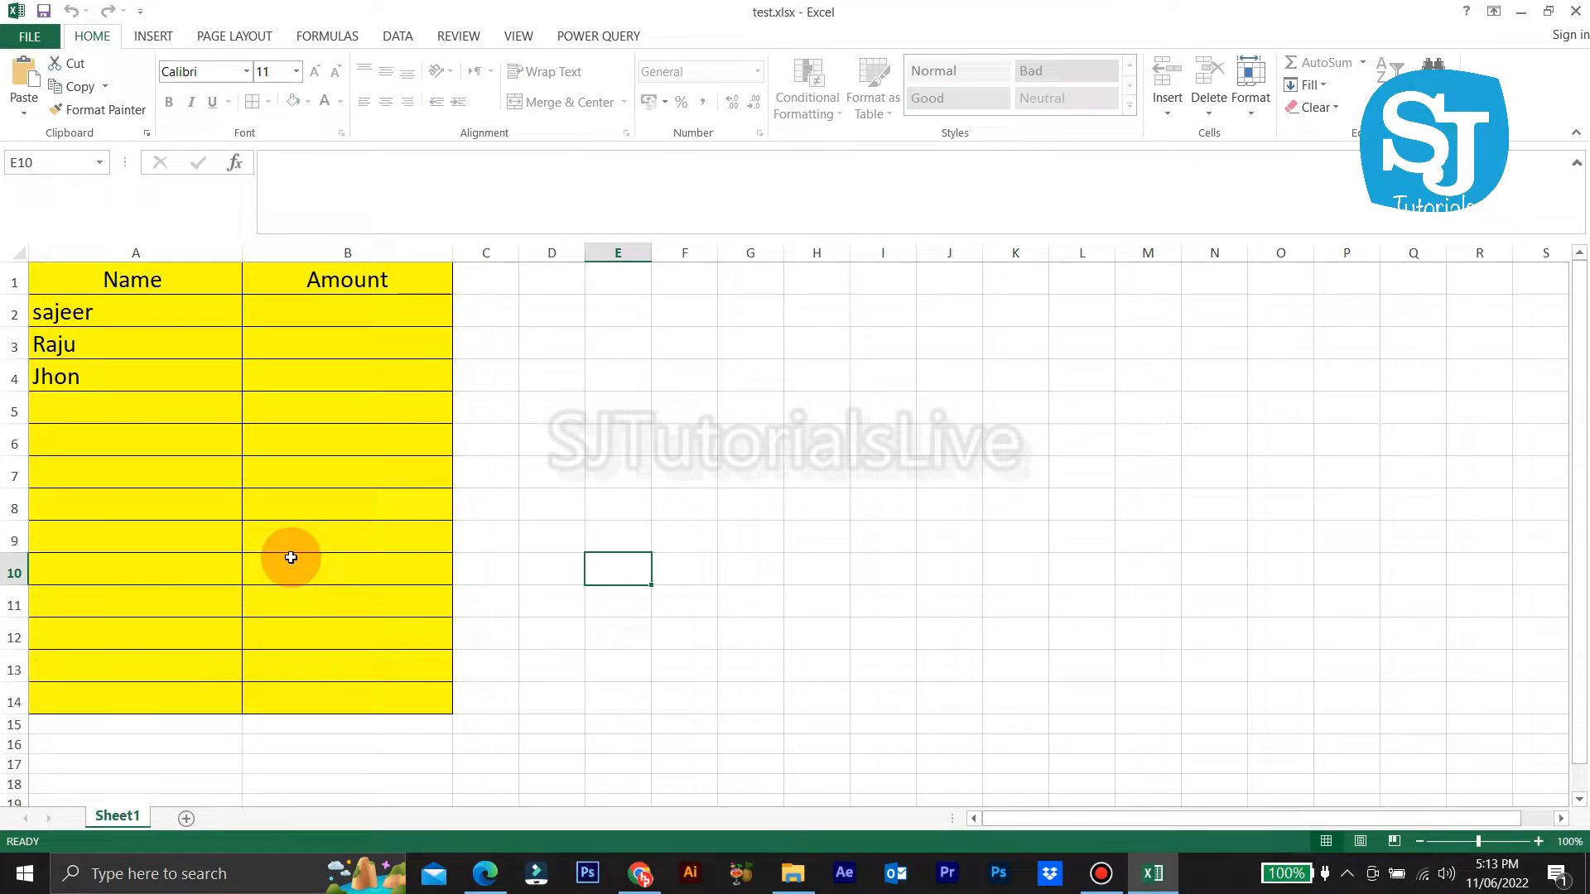
{"action": "right_click", "coordinate": [126, 818]}
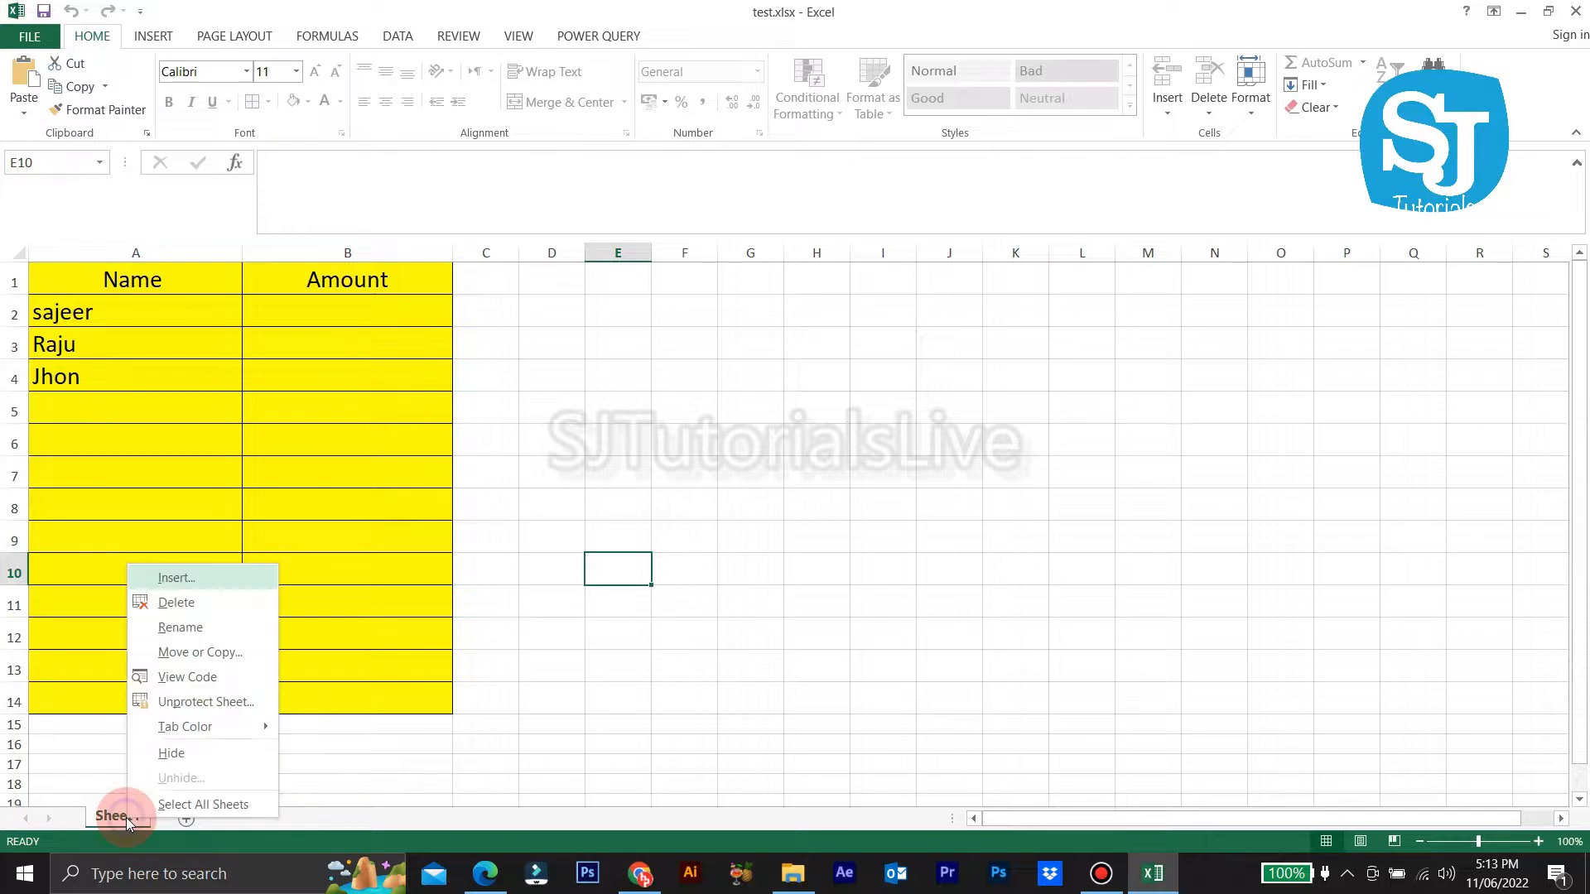
Step: Copy all the macro text from Code.txt and switch to Sheet1's empty code window
{"action": "left_click", "coordinate": [199, 681]}
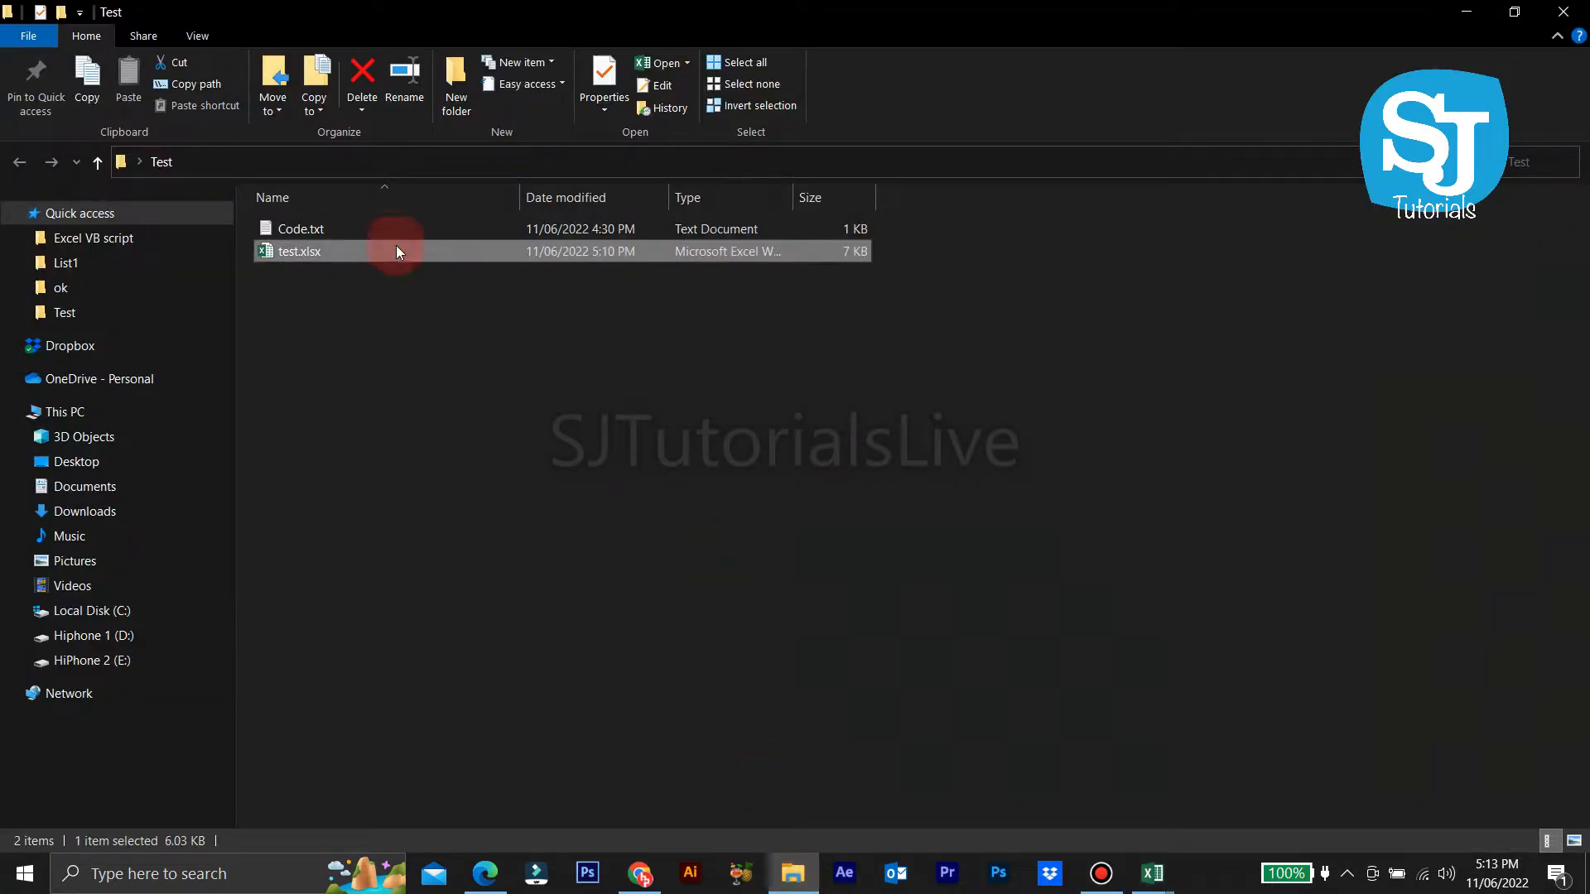
{"action": "double_click", "coordinate": [396, 227]}
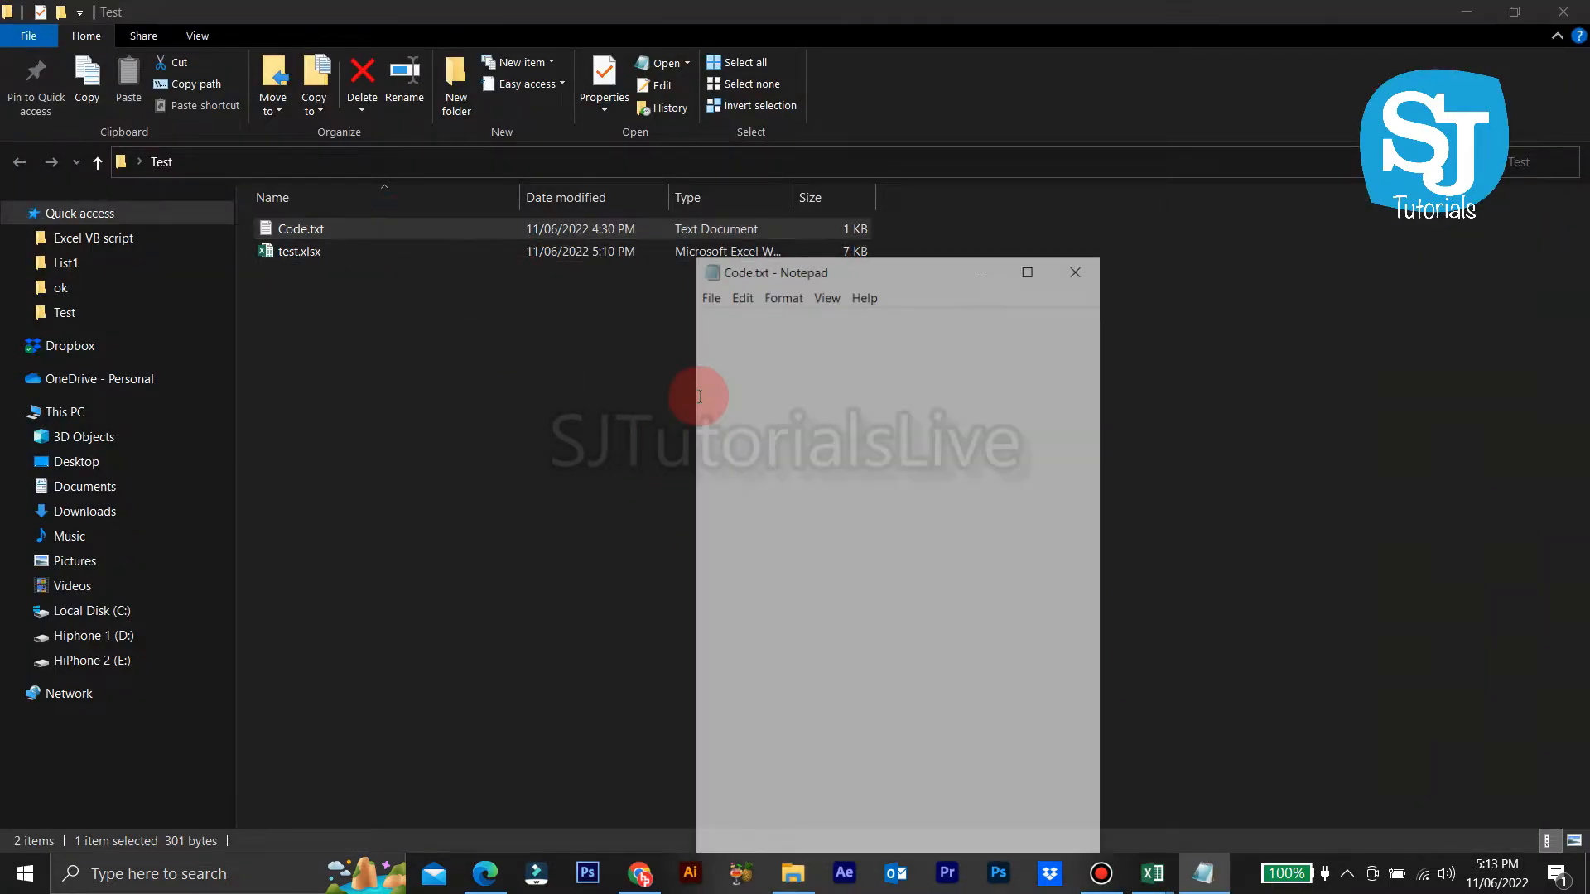
{"action": "key", "text": "ctrl+a"}
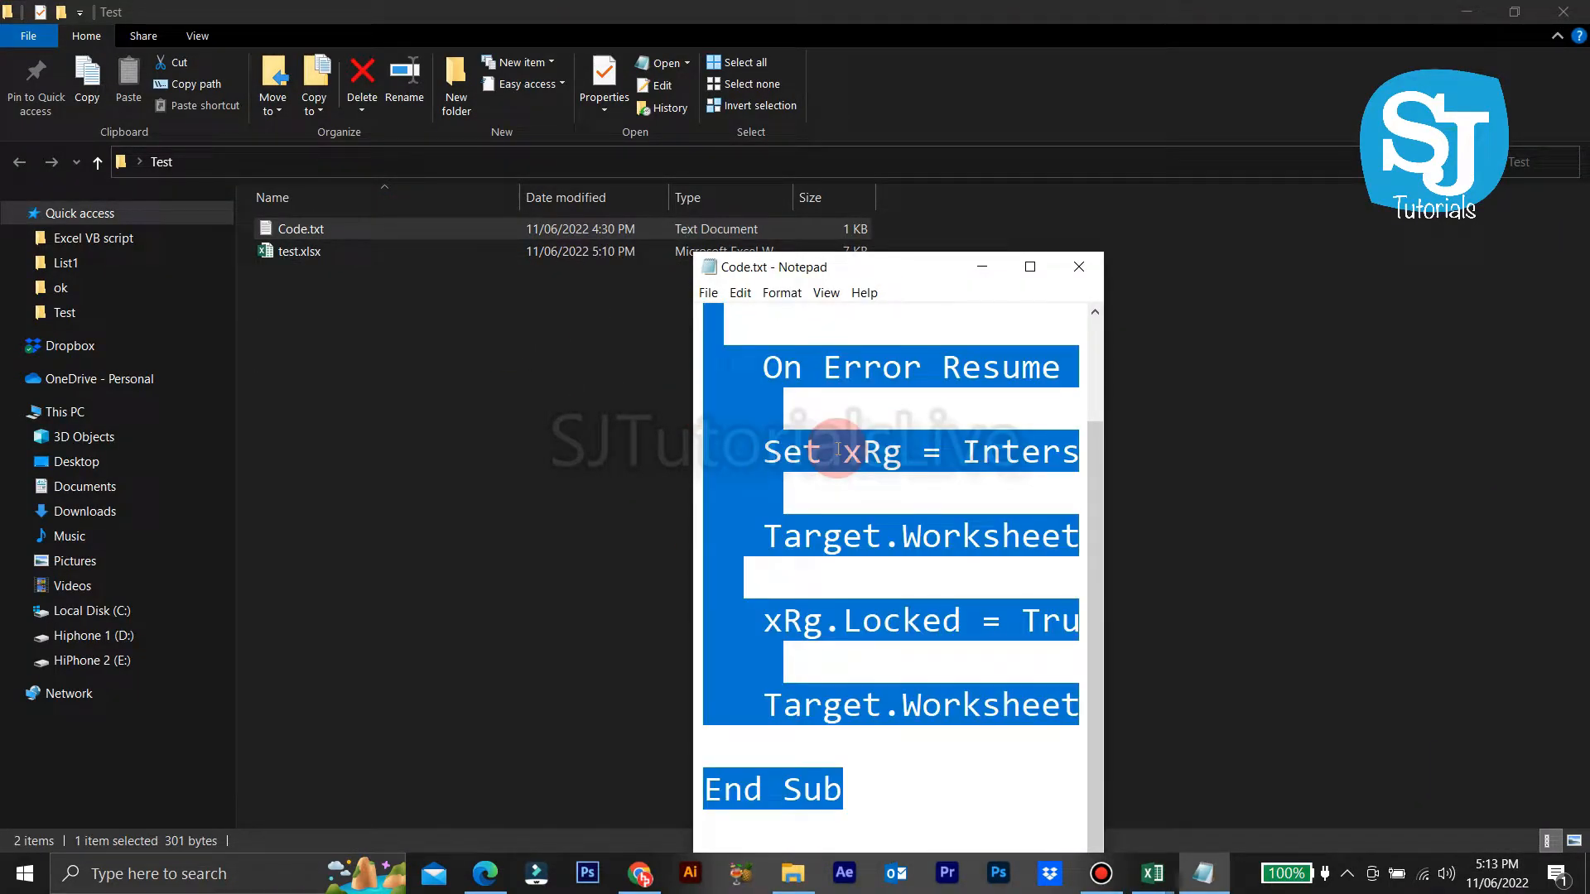
{"action": "key", "text": "super+Down"}
{"action": "key", "text": "alt+Tab"}
{"action": "key", "text": "Tab"}
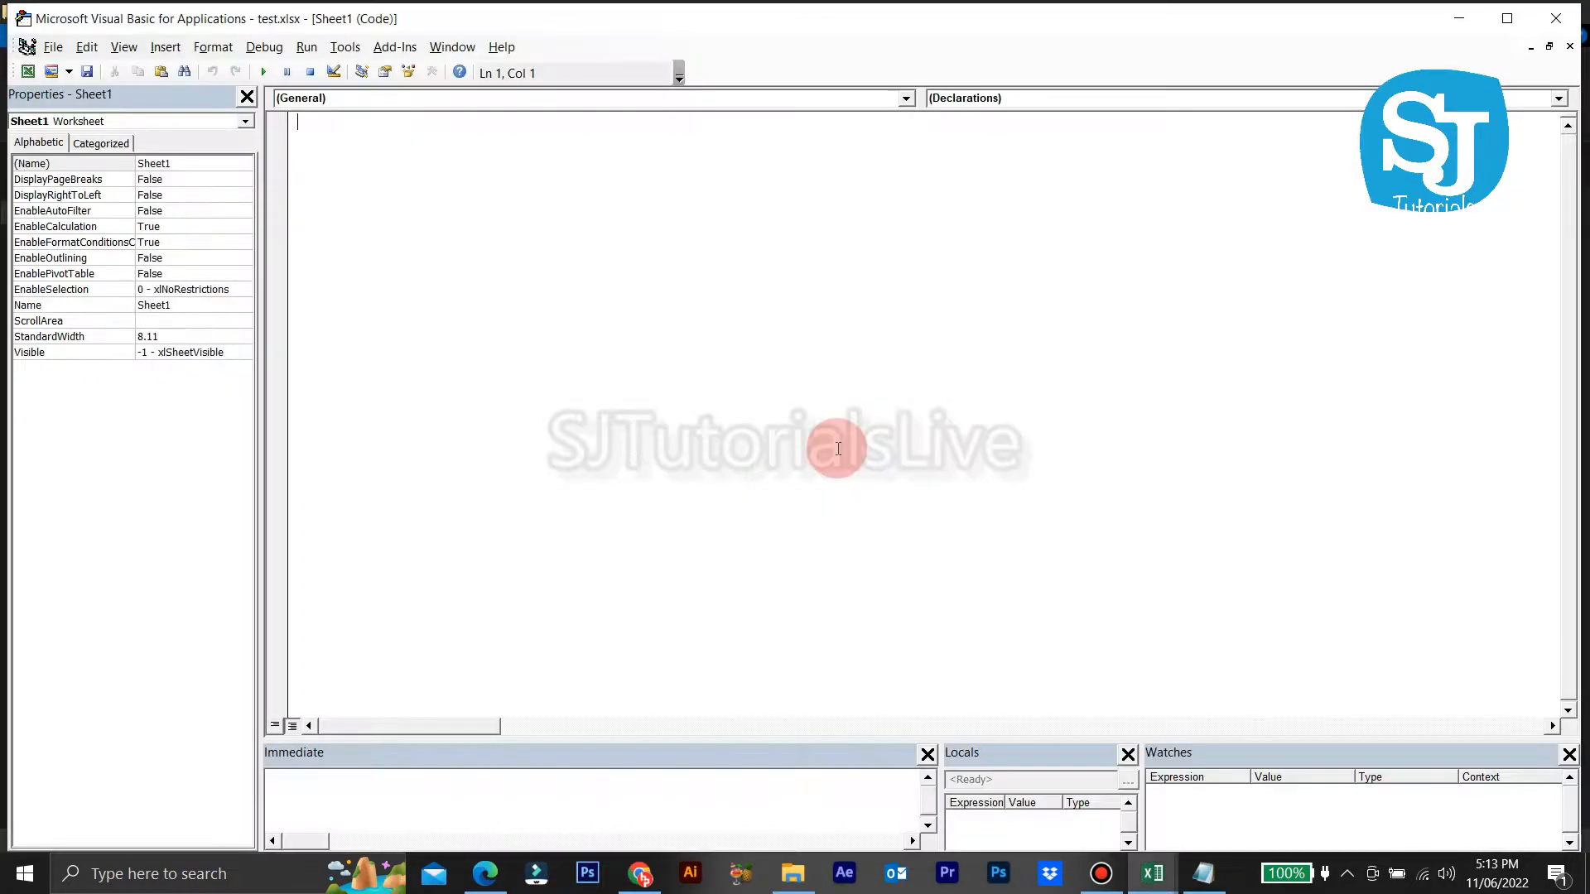
{"action": "key", "text": "ctrl+v"}
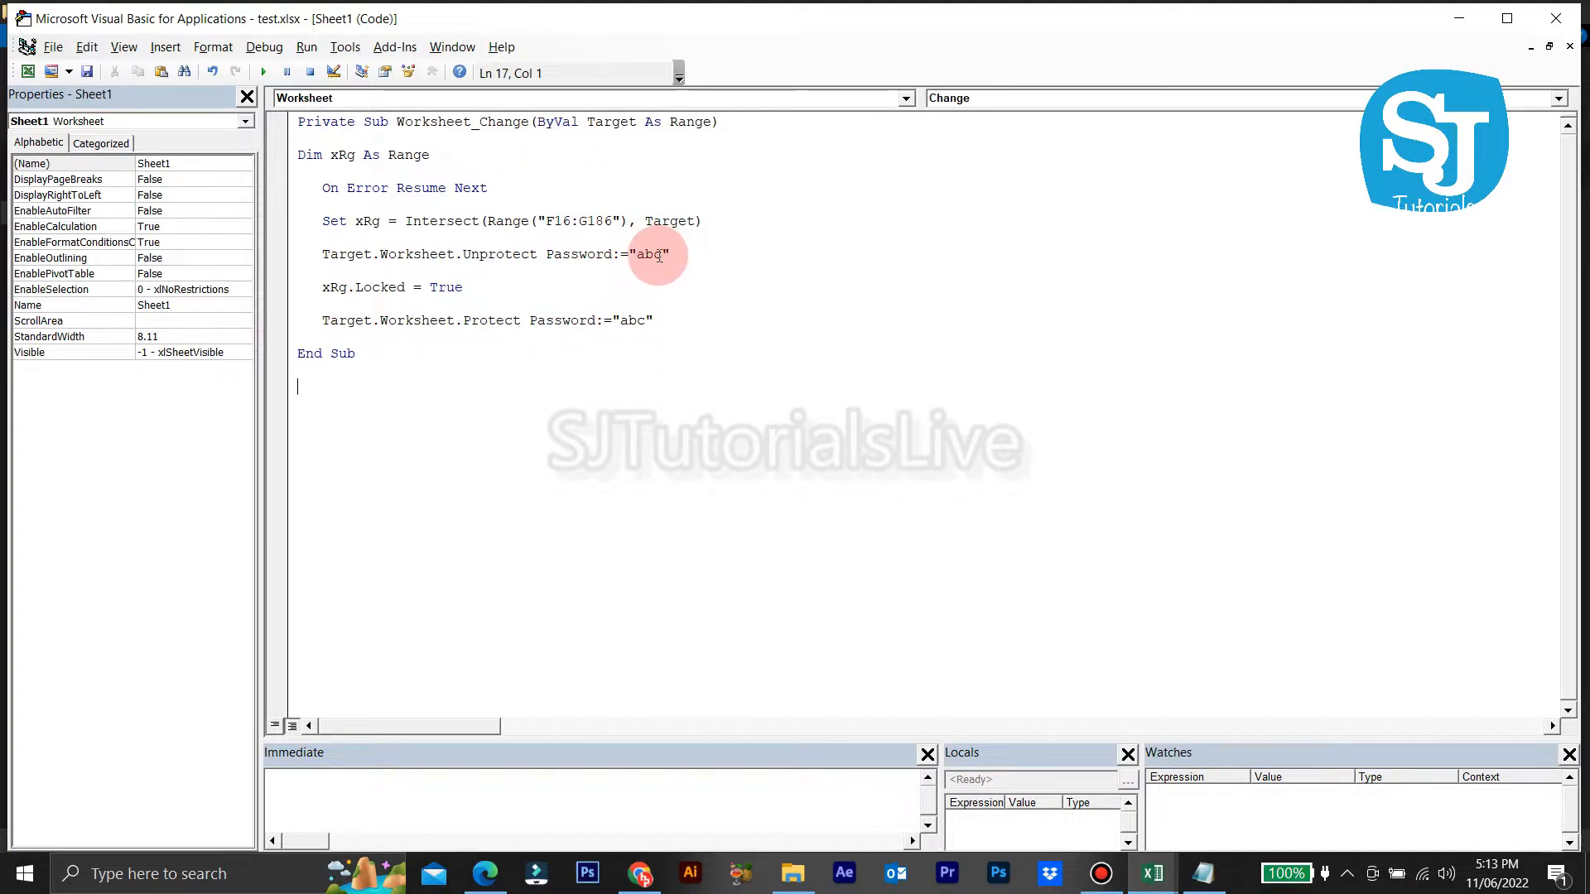
{"action": "key", "text": "BackSpace"}
{"action": "key", "text": "BackSpace"}
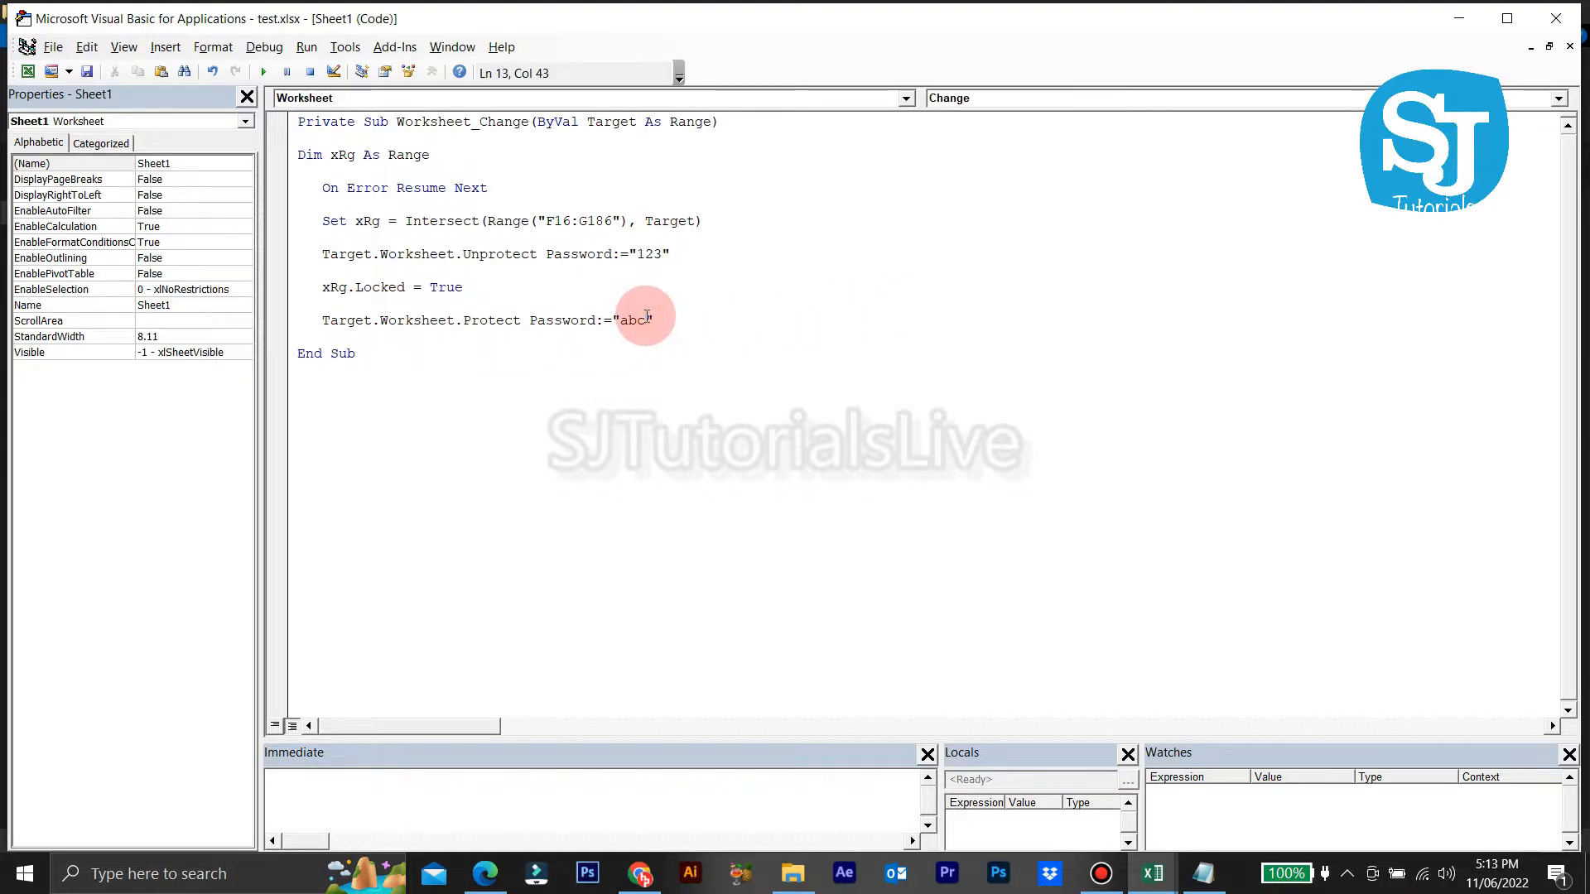
{"action": "key", "text": "BackSpace"}
{"action": "key", "text": "BackSpace"}
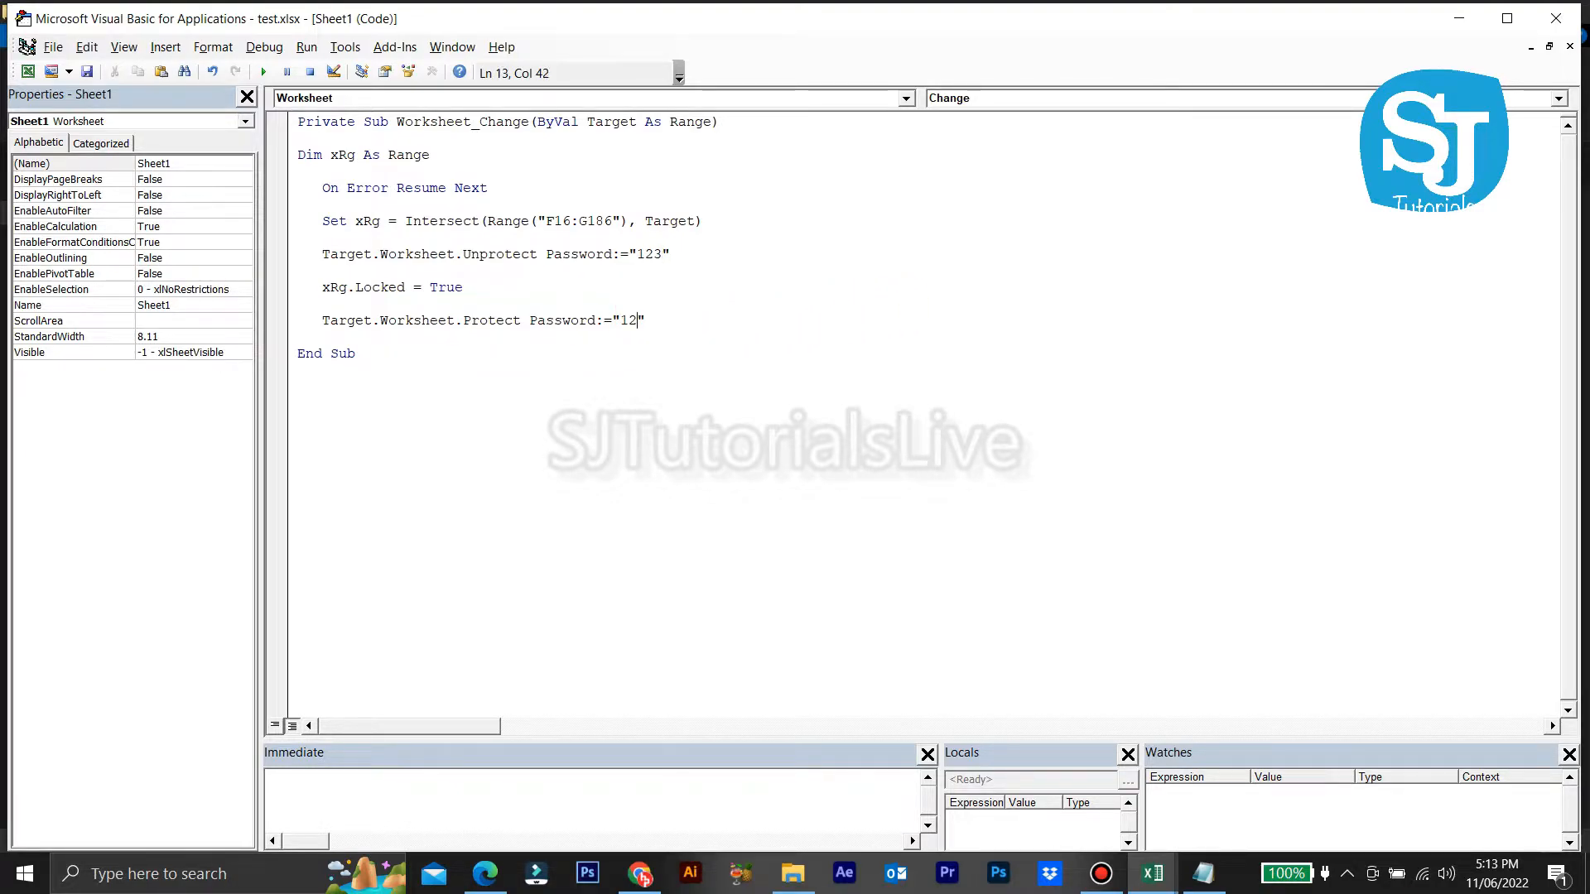
{"action": "left_click", "coordinate": [1464, 21]}
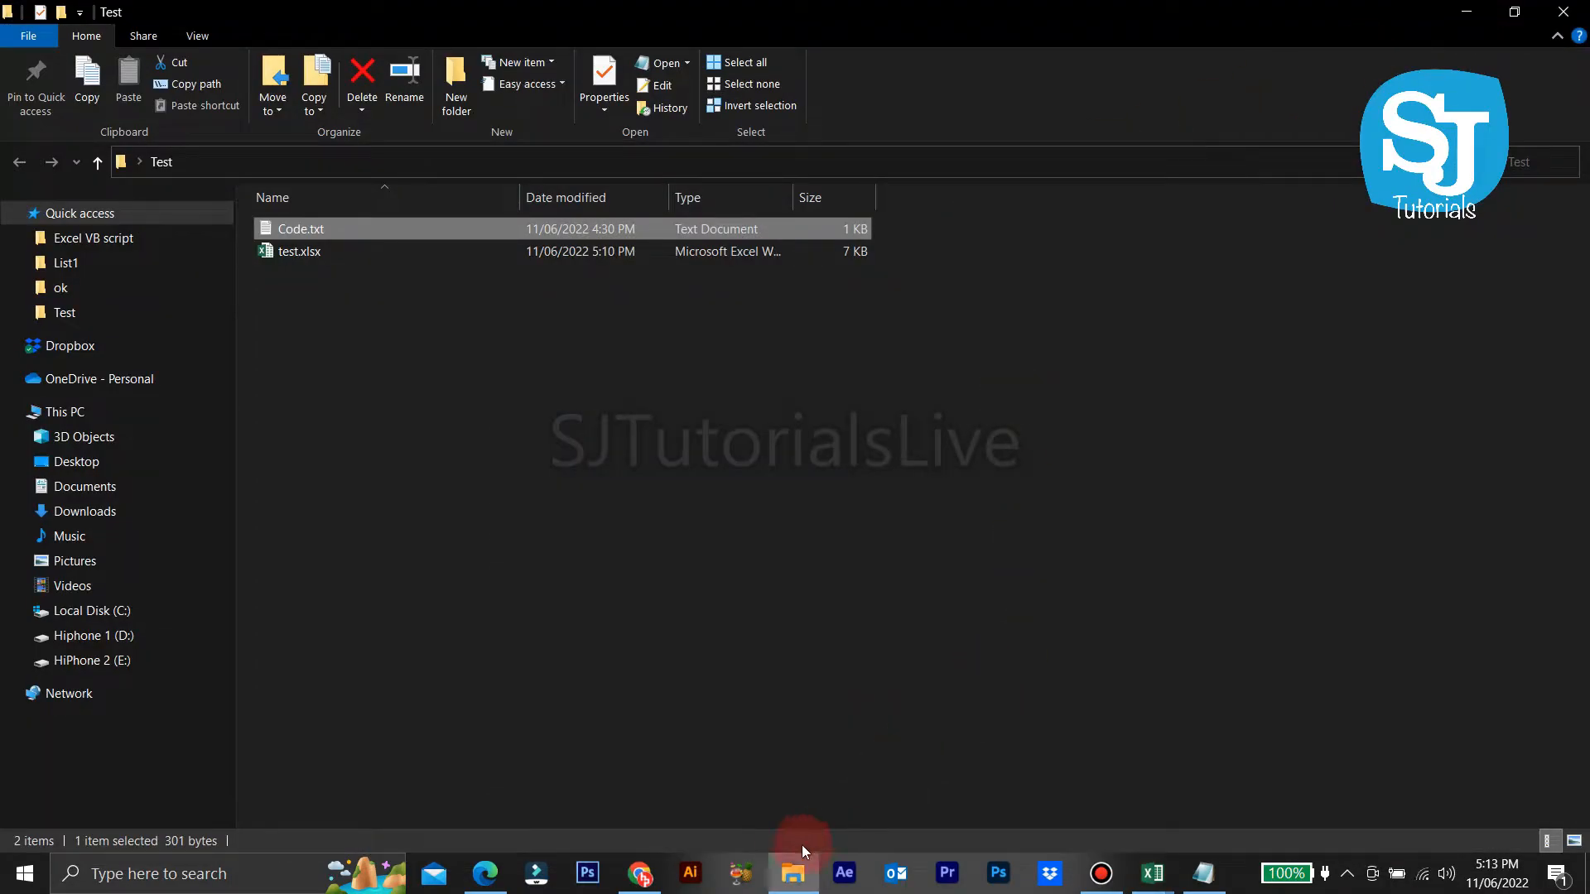
Step: In test.xlsx, confirm the Amount cells span B2 to B14, then return to the VBA editor
{"action": "mouse_move", "coordinate": [1152, 874]}
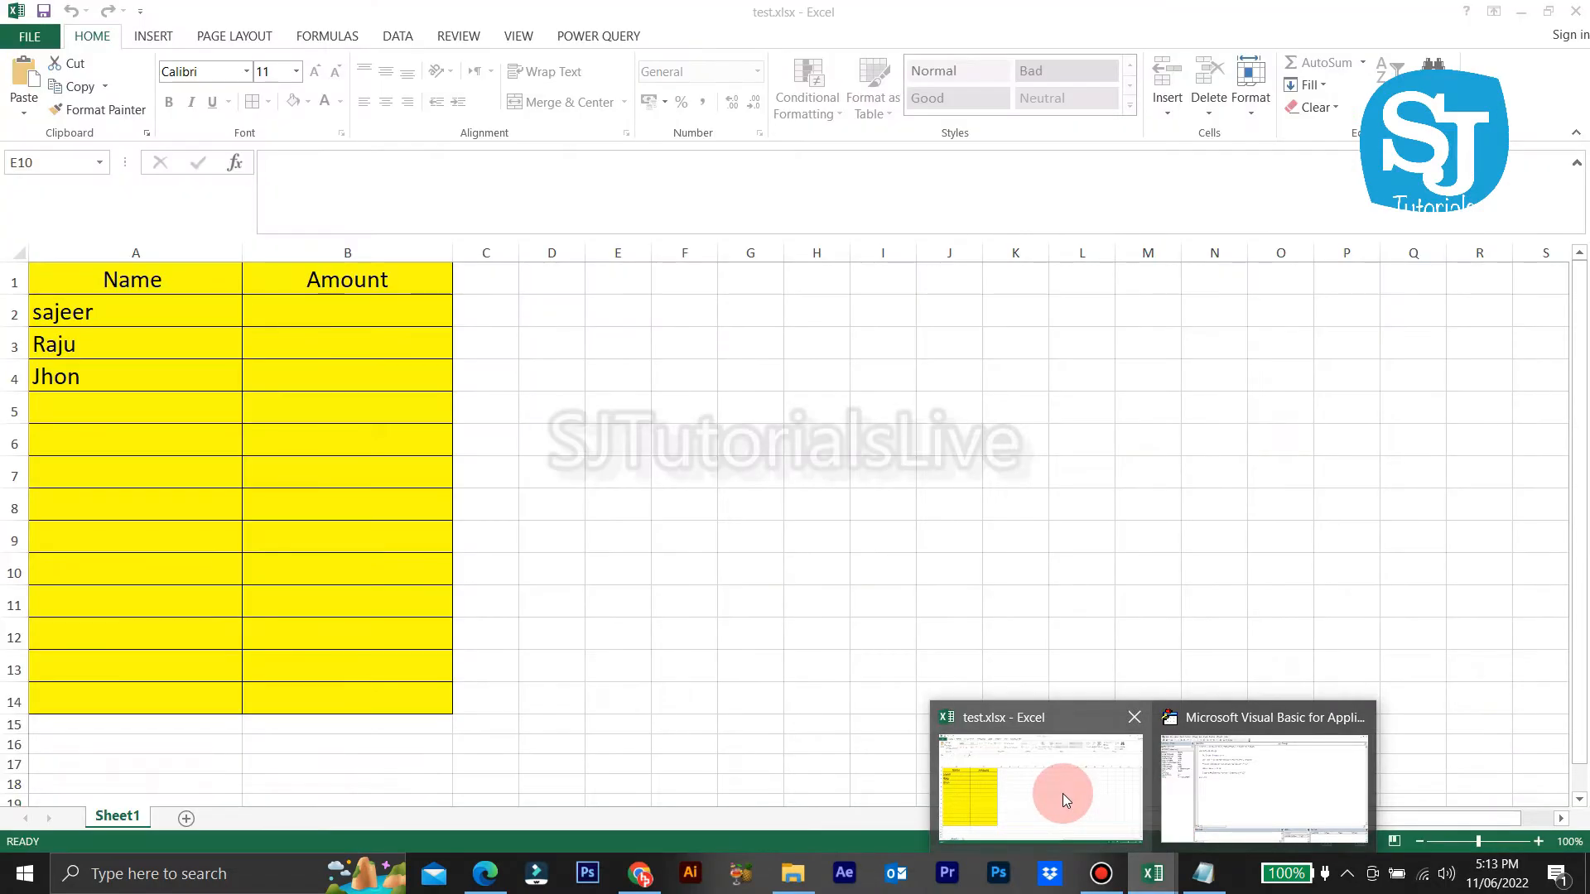
{"action": "left_click", "coordinate": [1062, 793]}
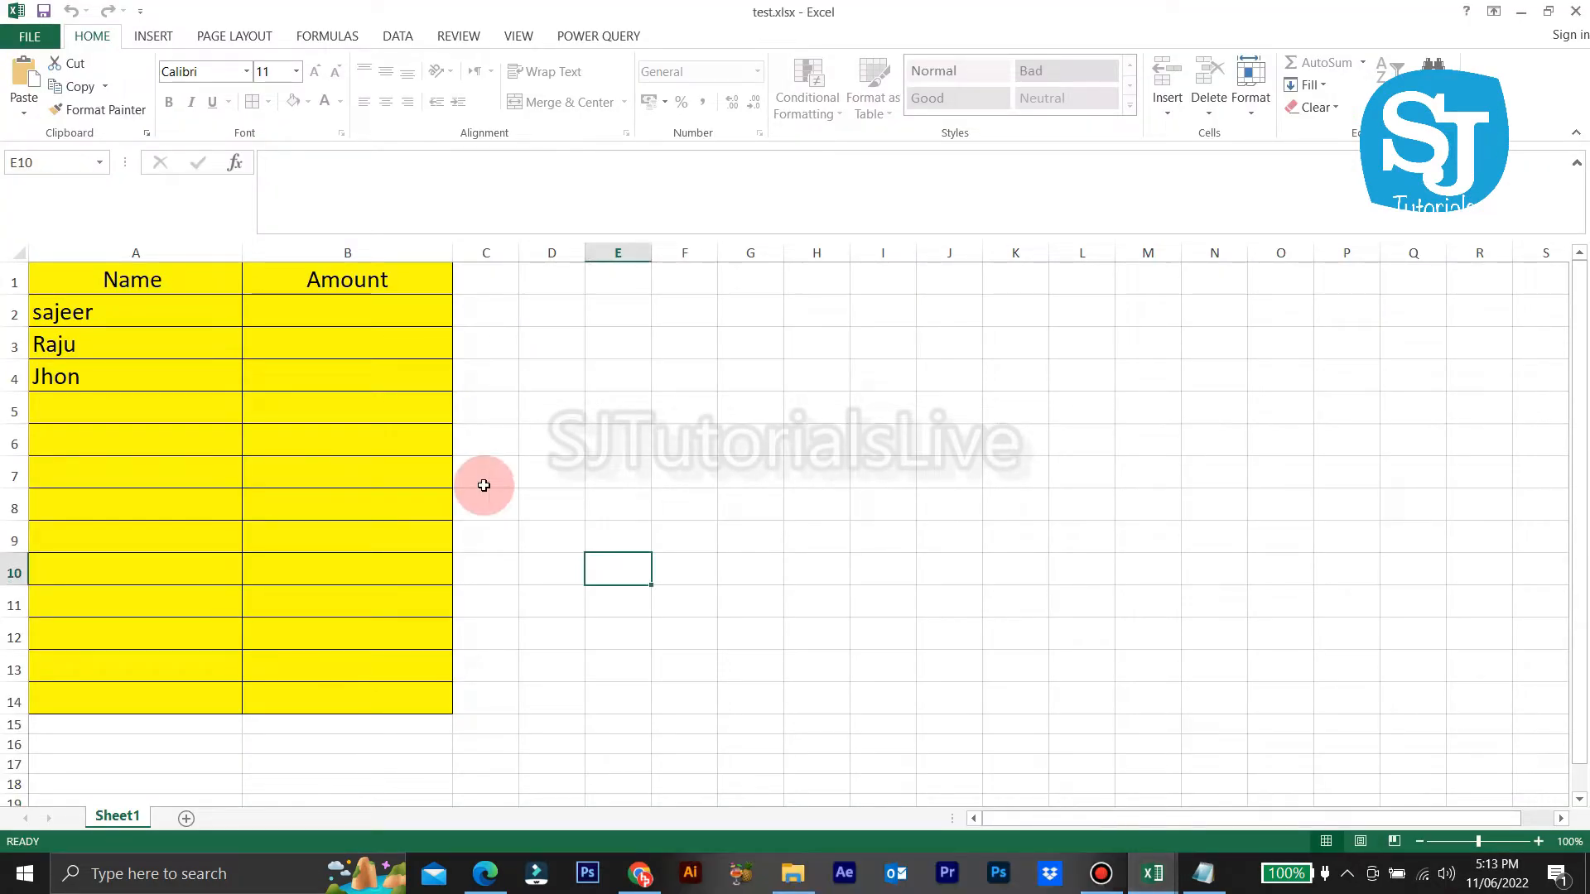
{"action": "left_click", "coordinate": [351, 252]}
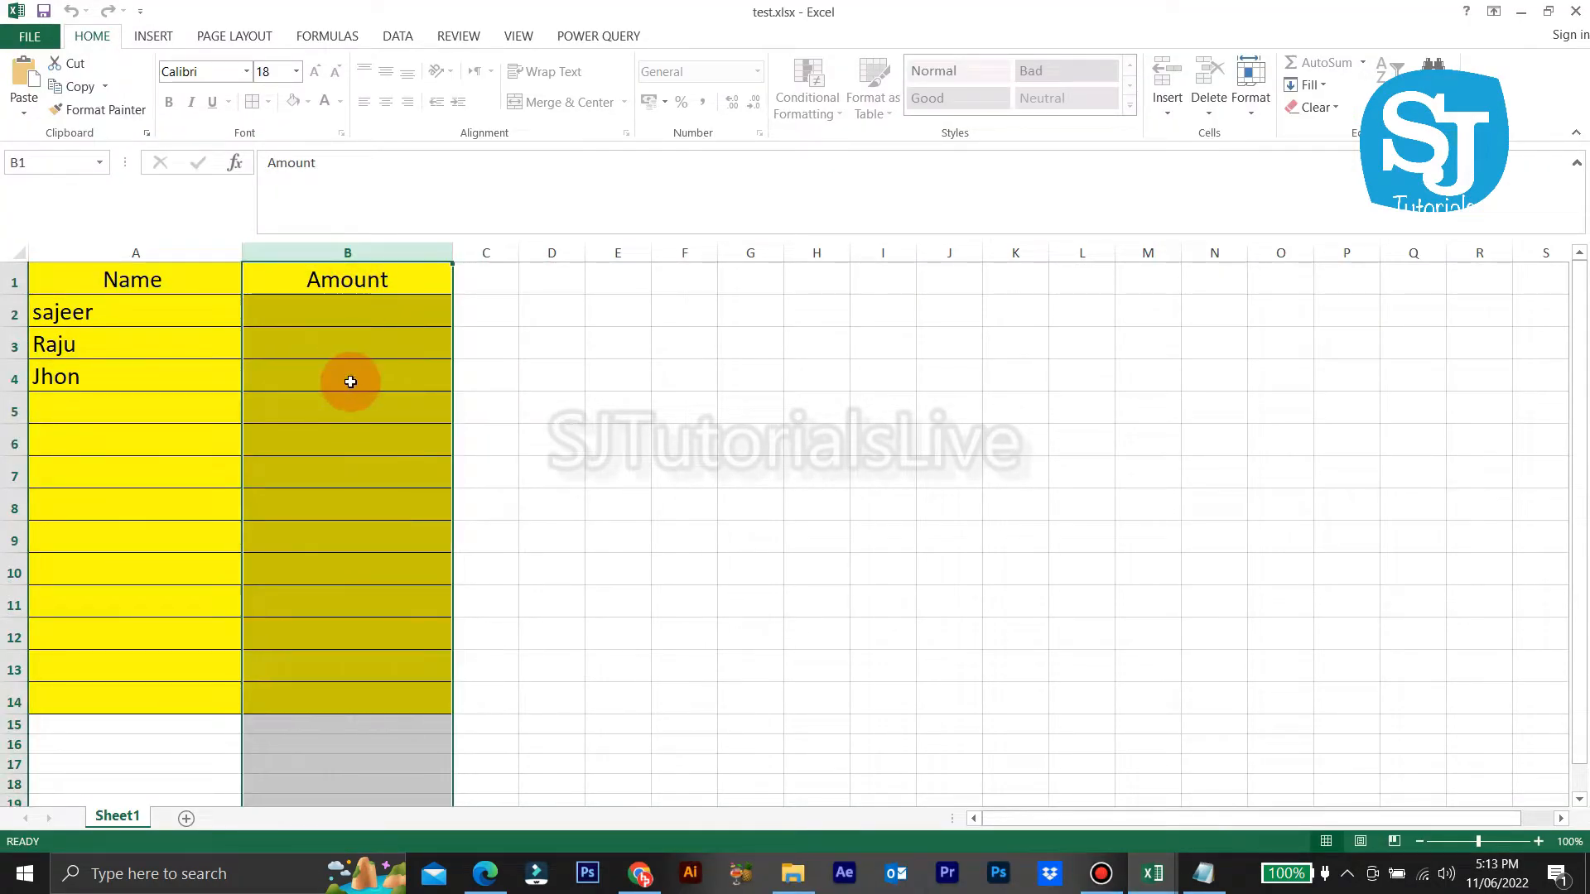
{"action": "left_click", "coordinate": [368, 322]}
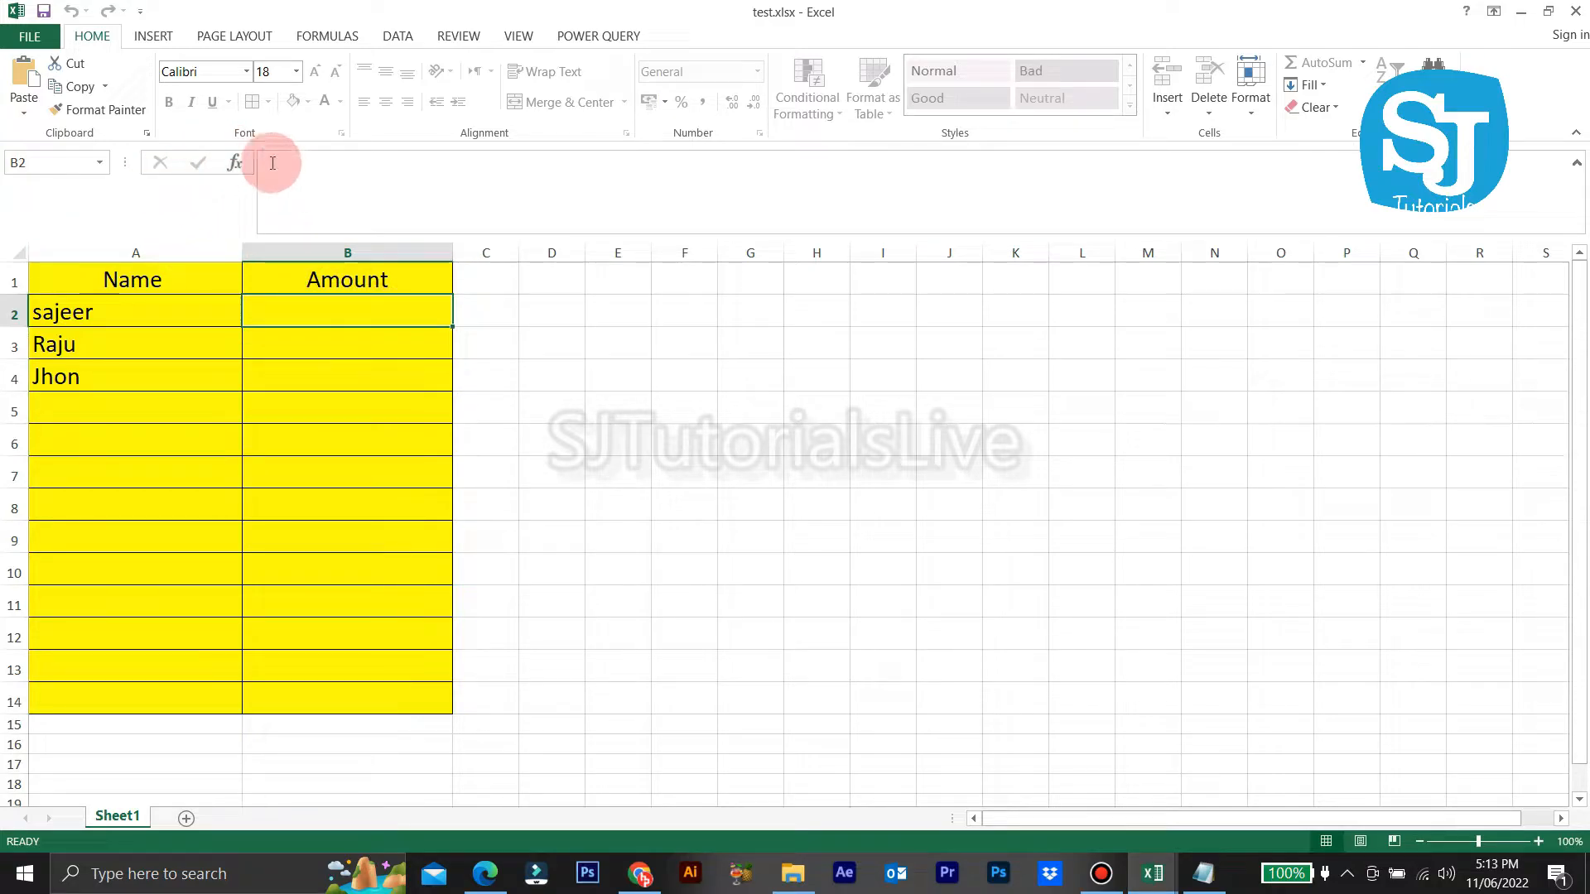
{"action": "left_click", "coordinate": [308, 683]}
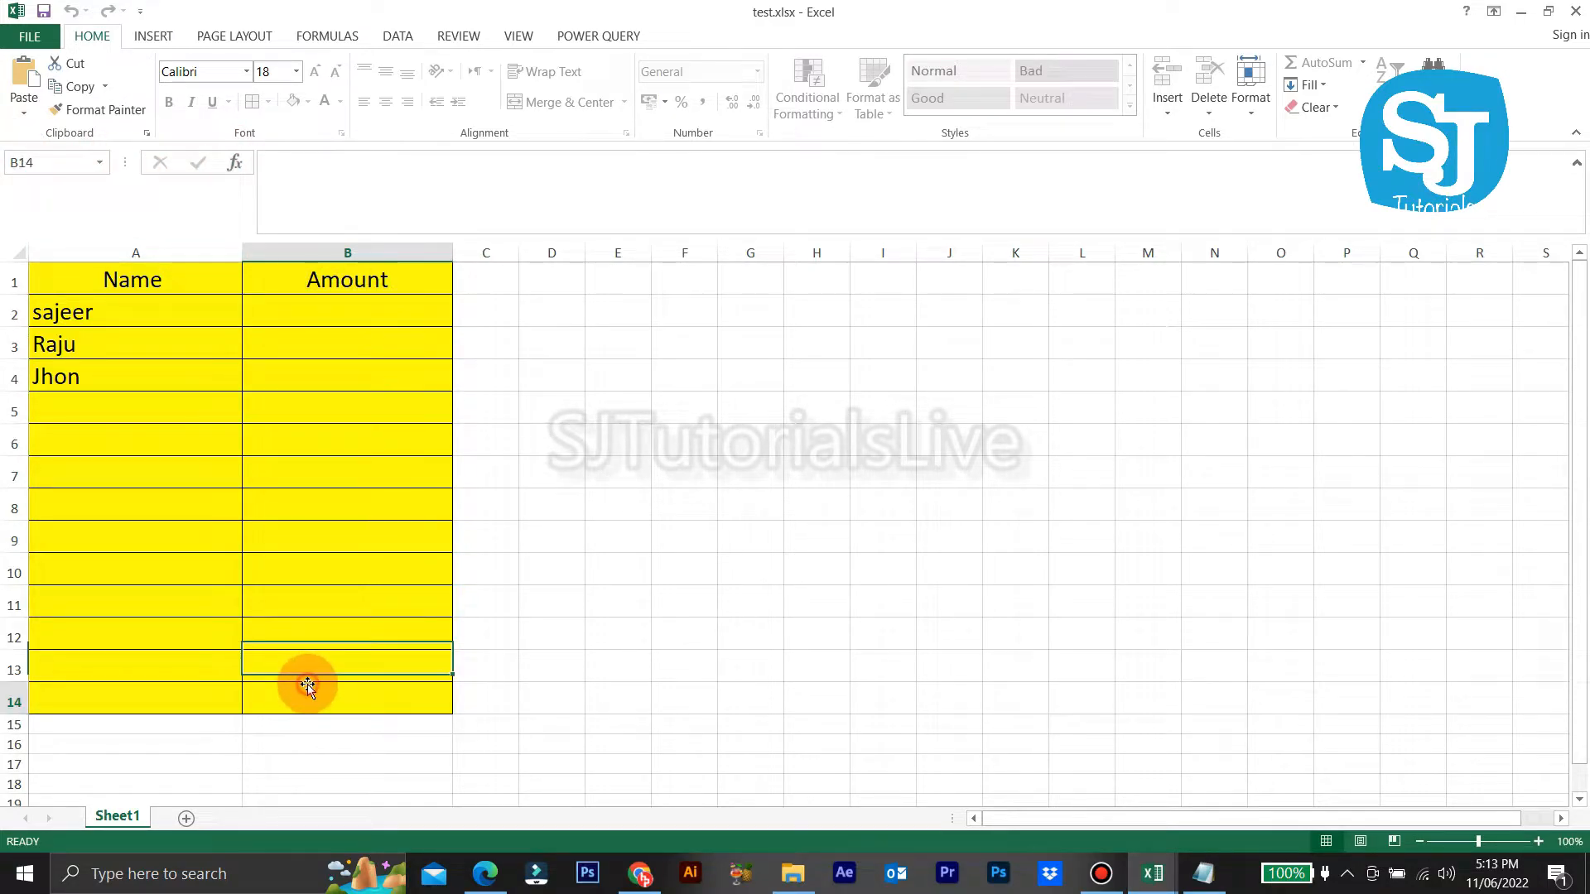
{"action": "left_click", "coordinate": [29, 159]}
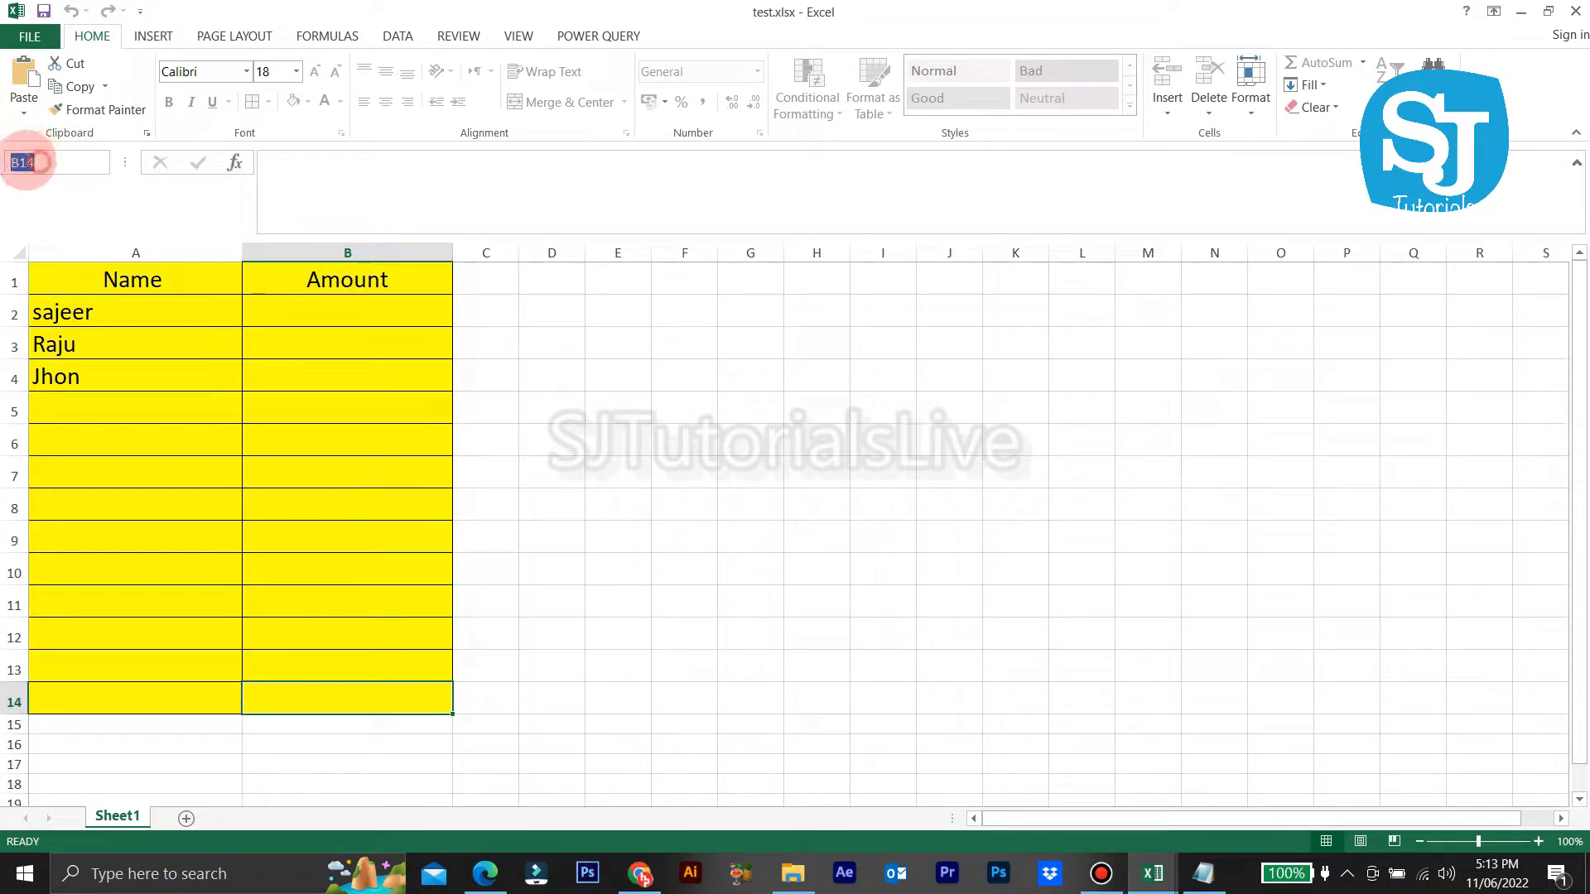
{"action": "left_click", "coordinate": [556, 404]}
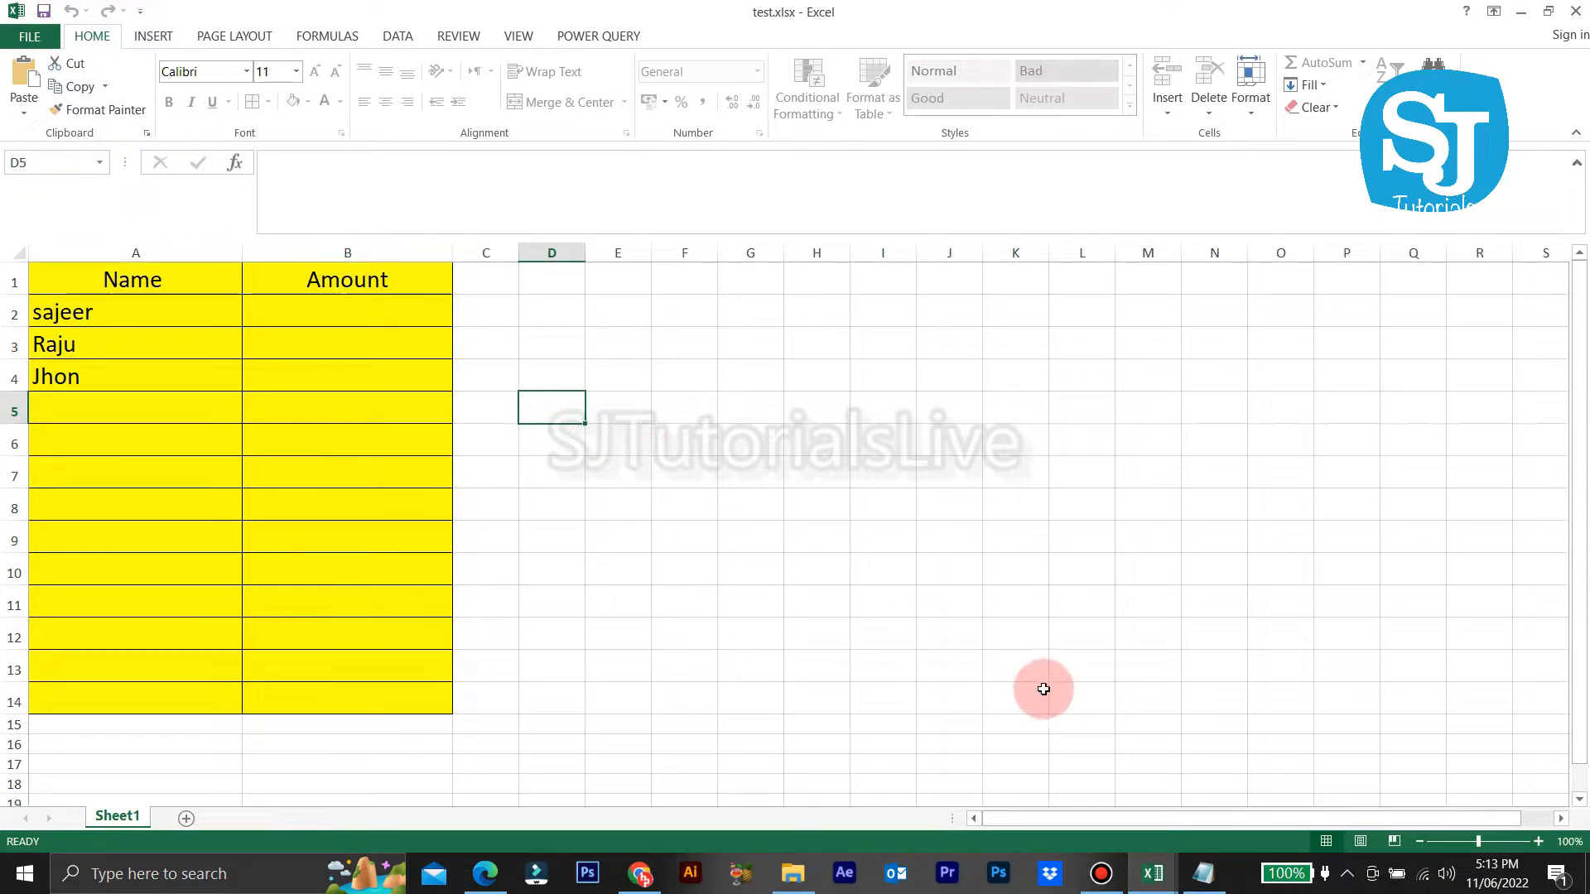
{"action": "mouse_move", "coordinate": [1151, 880]}
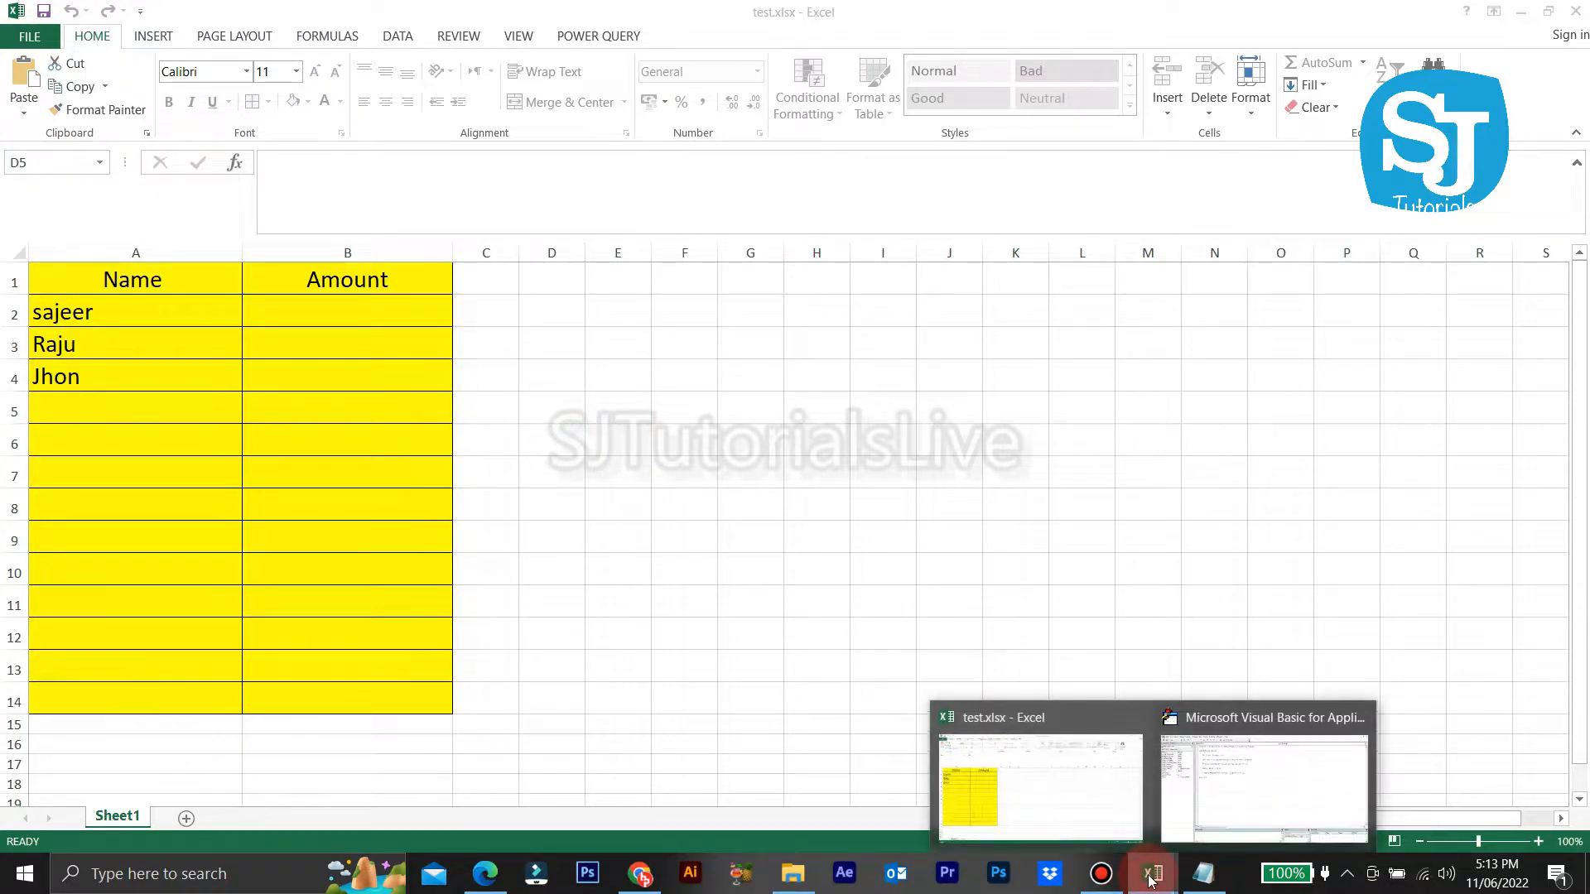
{"action": "left_click", "coordinate": [1193, 803]}
Step: Edit the macro's Intersect range from F16:G186 to B2:B14
{"action": "left_click", "coordinate": [573, 221]}
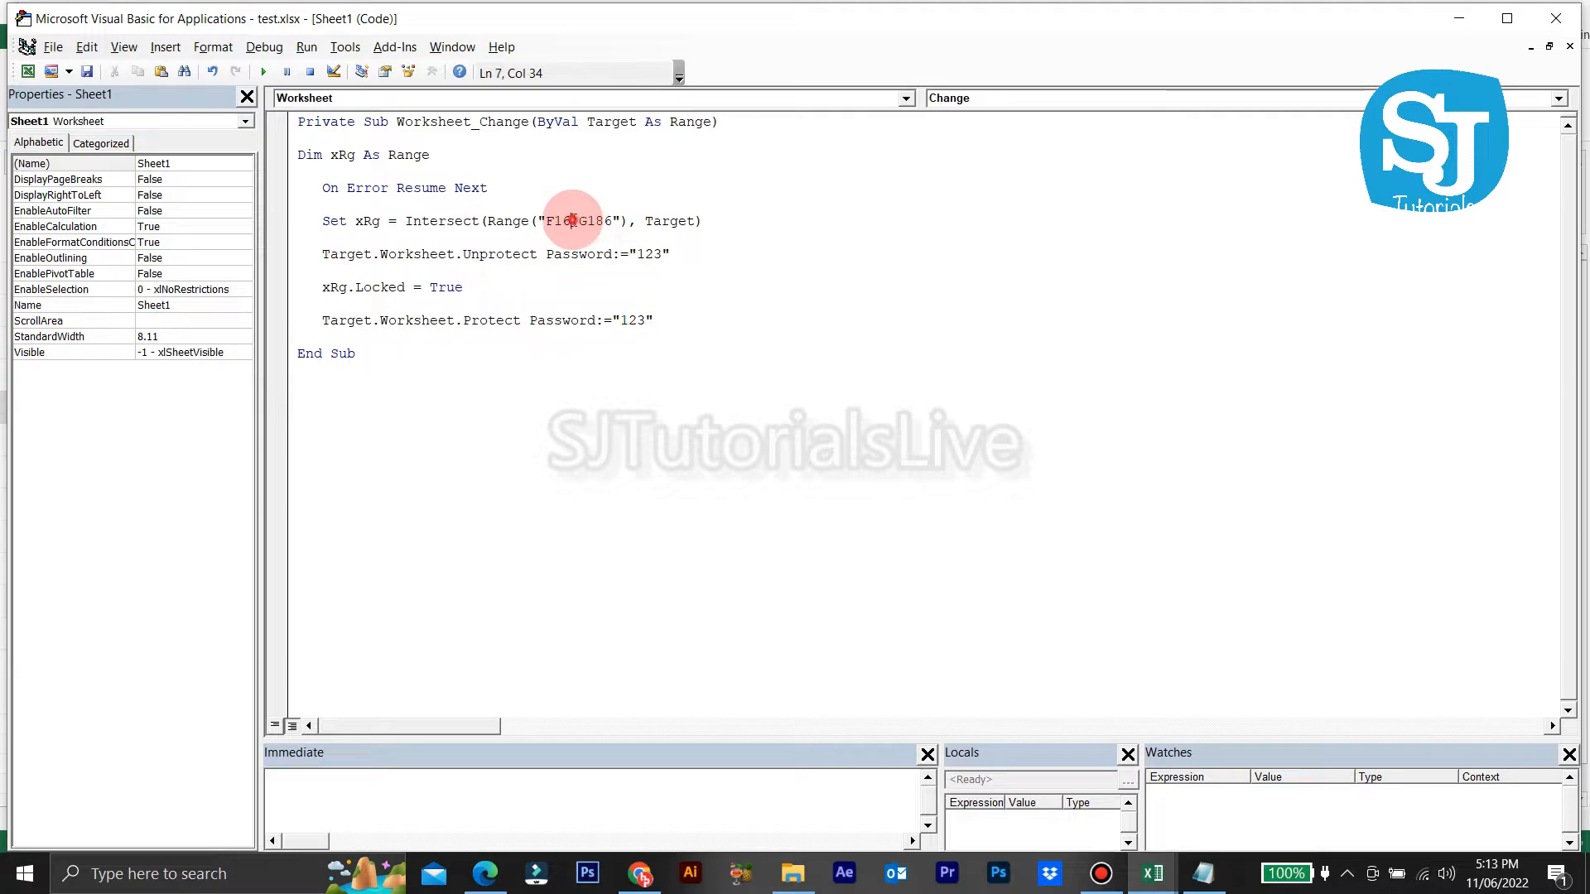
{"action": "key", "text": "BackSpace"}
{"action": "key", "text": "BackSpace"}
{"action": "key", "text": "BackSpace"}
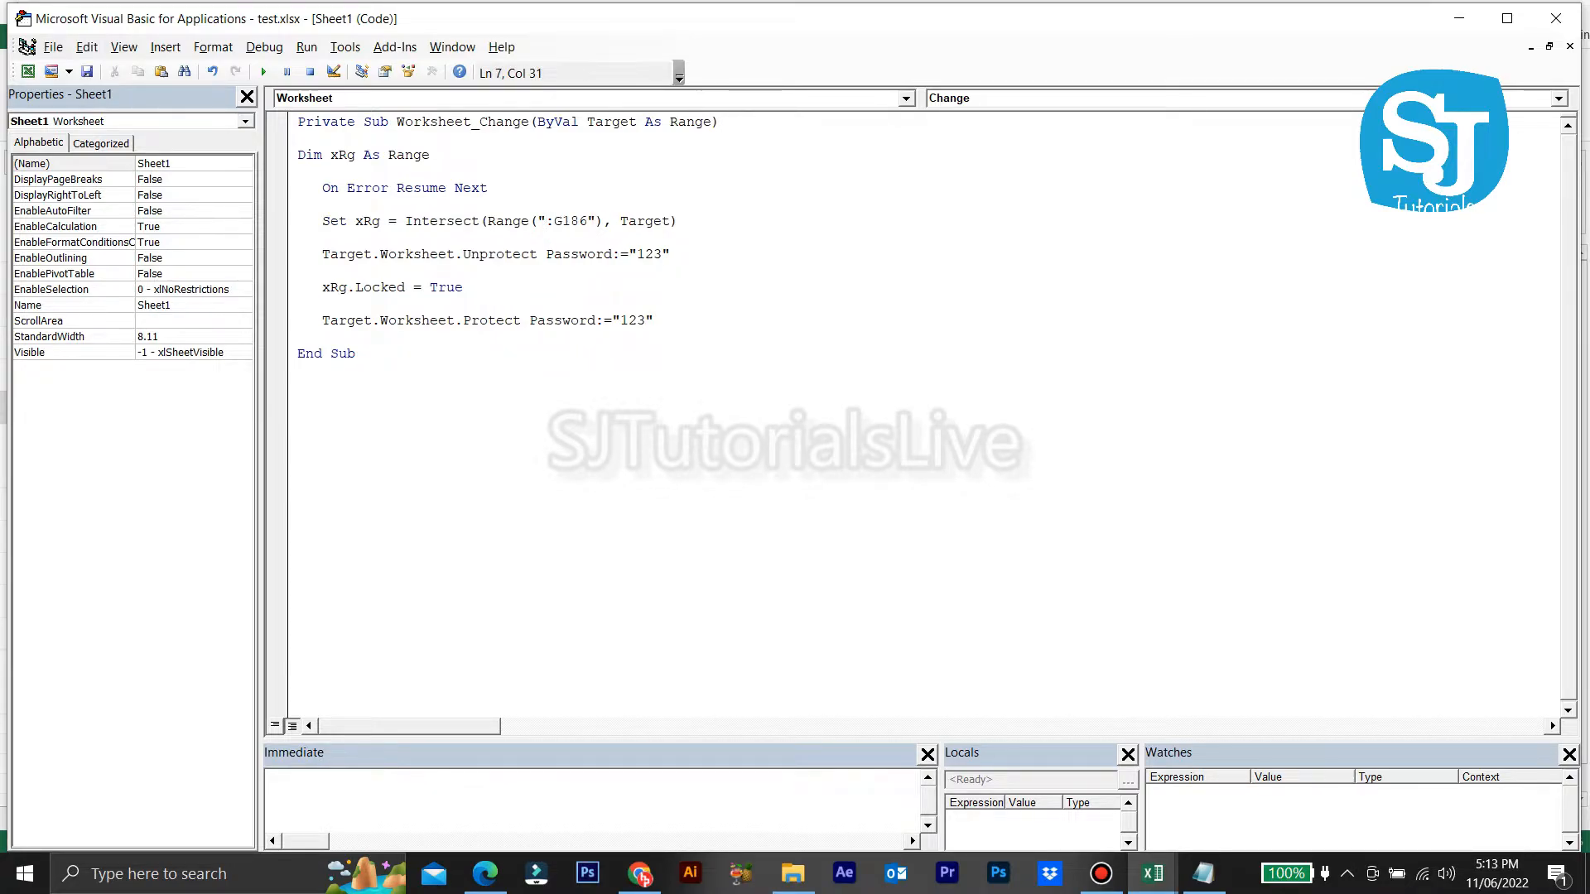
{"action": "type", "text": "B2"}
{"action": "left_click", "coordinate": [603, 221]}
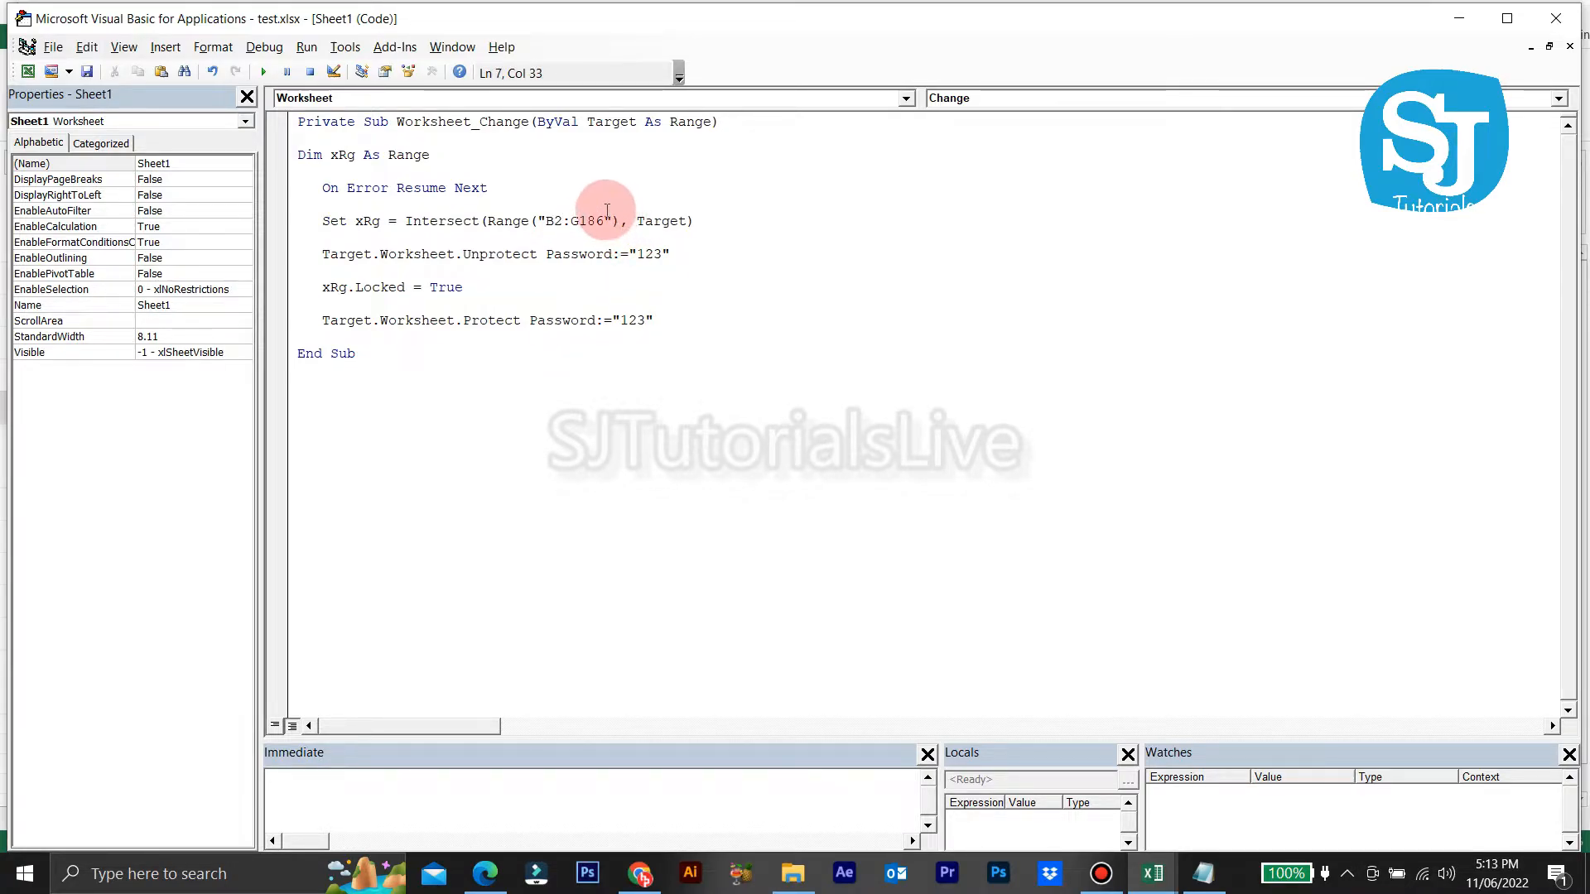
{"action": "key", "text": "BackSpace"}
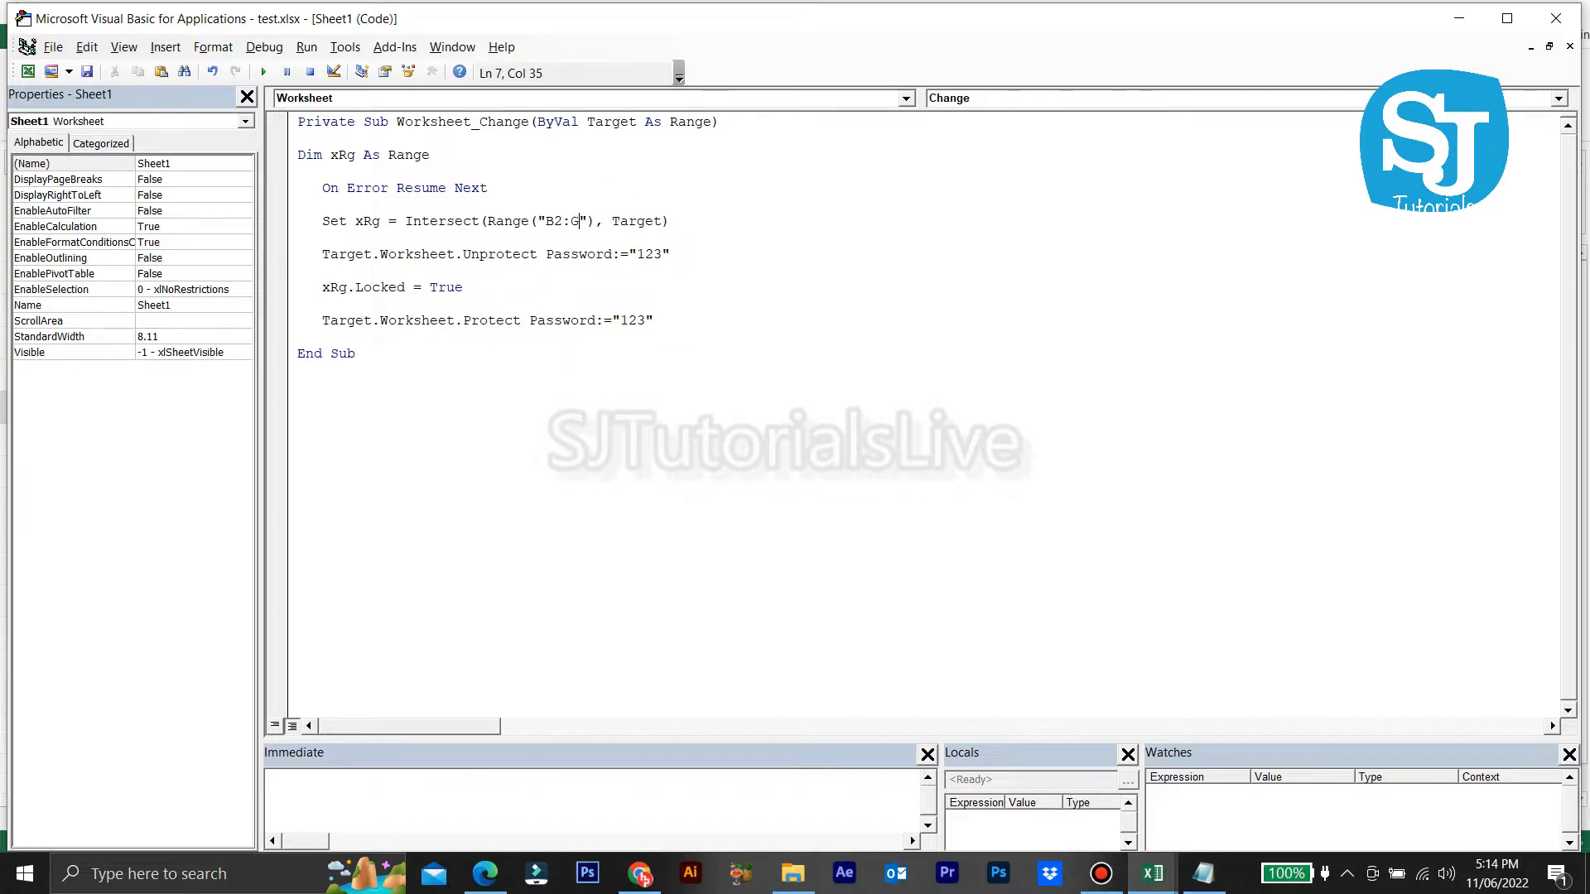
{"action": "type", "text": "4"}
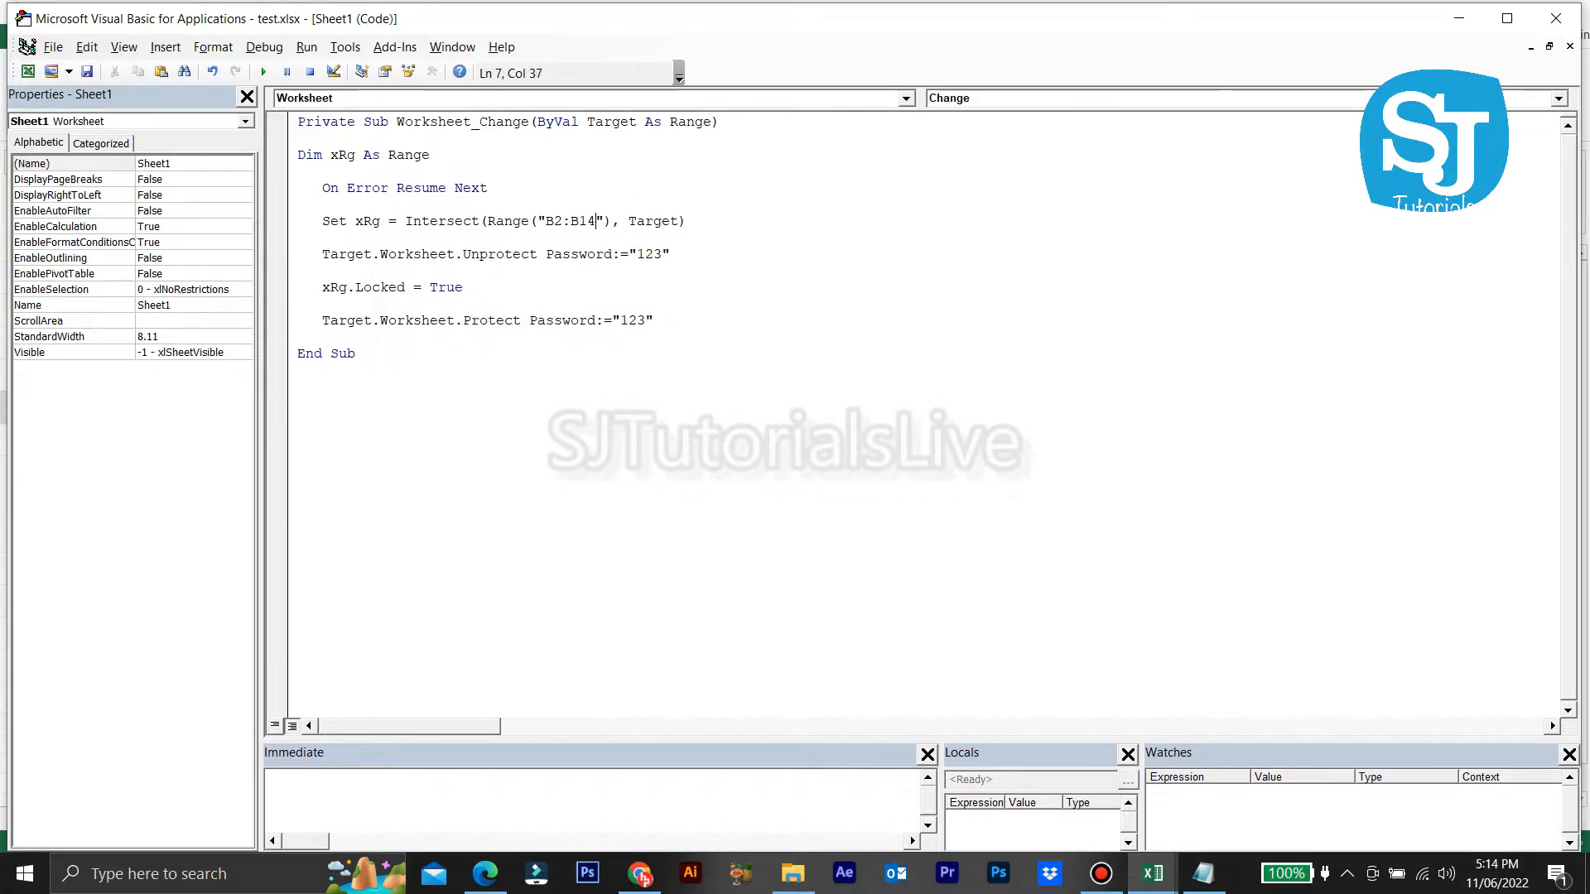
{"action": "left_click", "coordinate": [841, 284]}
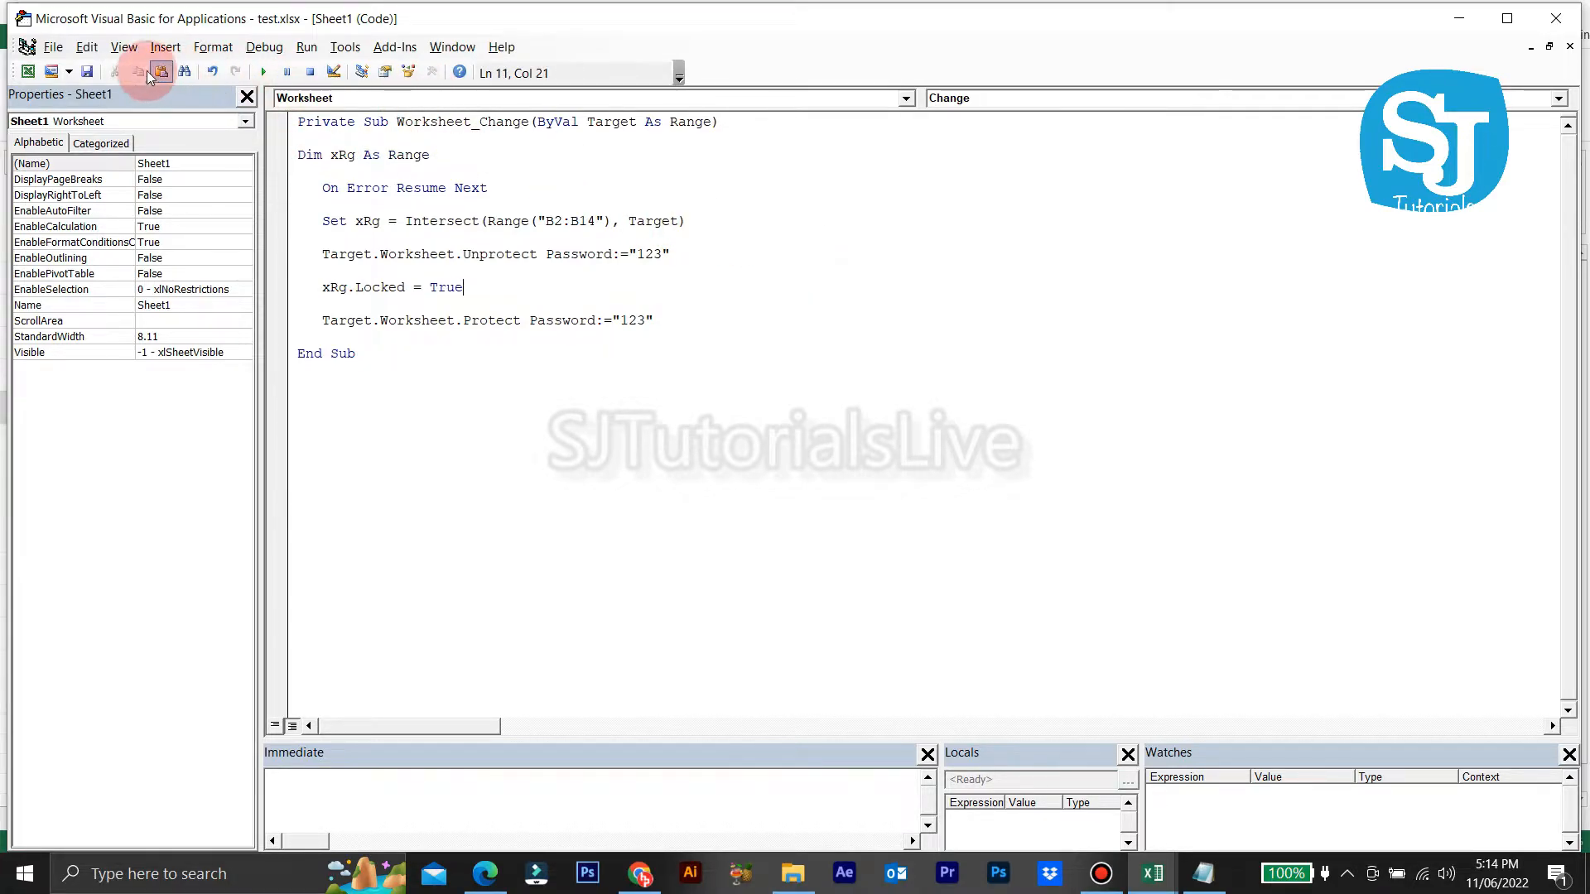
Step: Save the workbook as the macro-enabled test.xlsm, dismissing the personal-information warning
{"action": "left_click", "coordinate": [87, 72]}
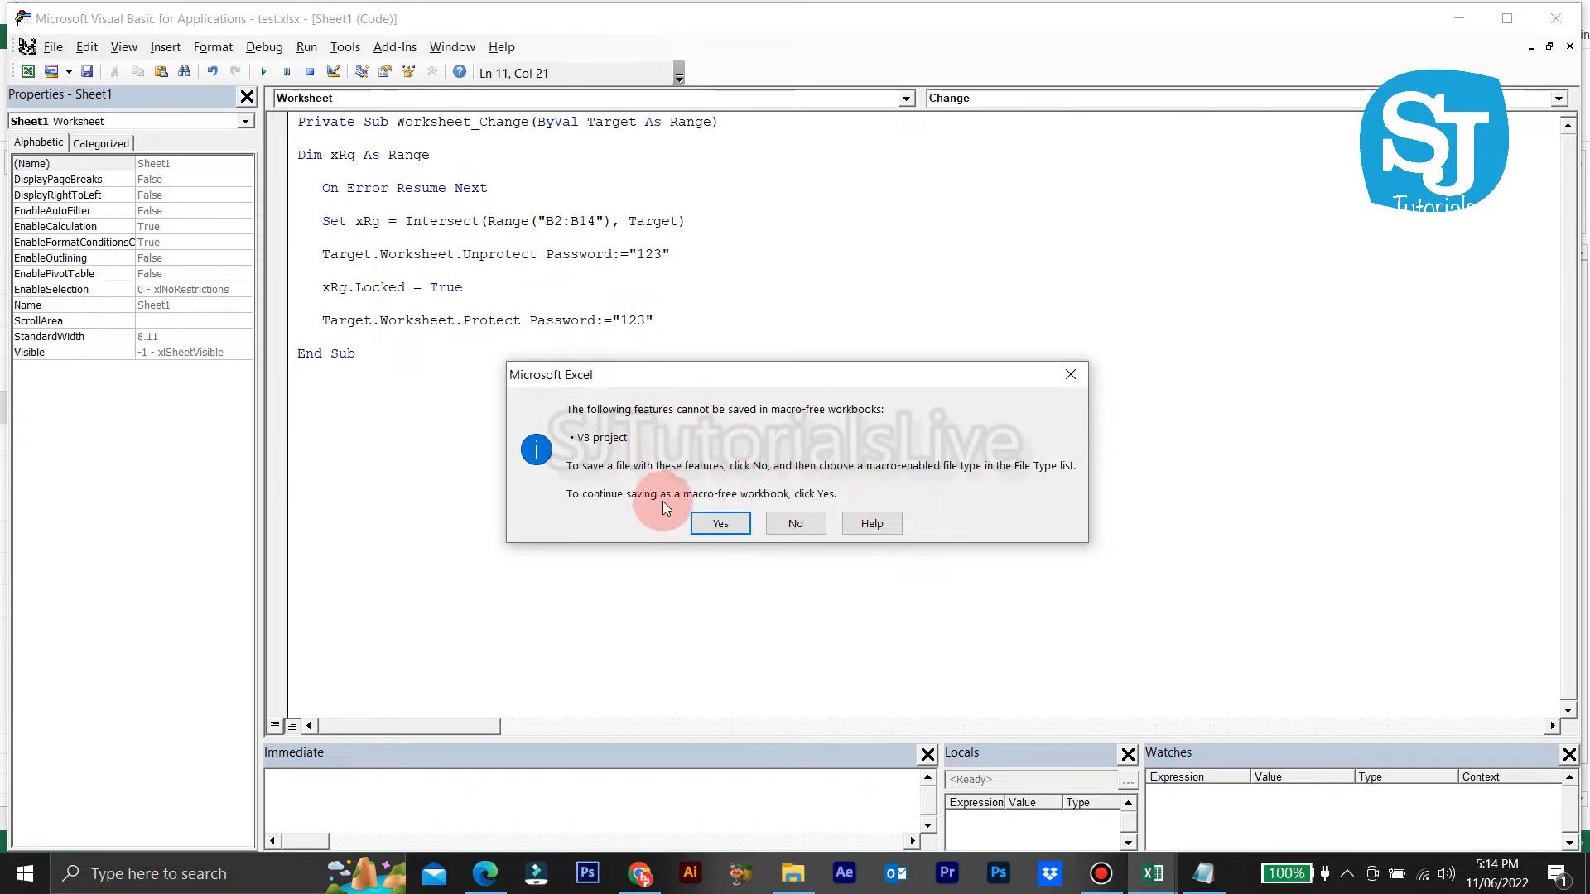
{"action": "left_click", "coordinate": [795, 524]}
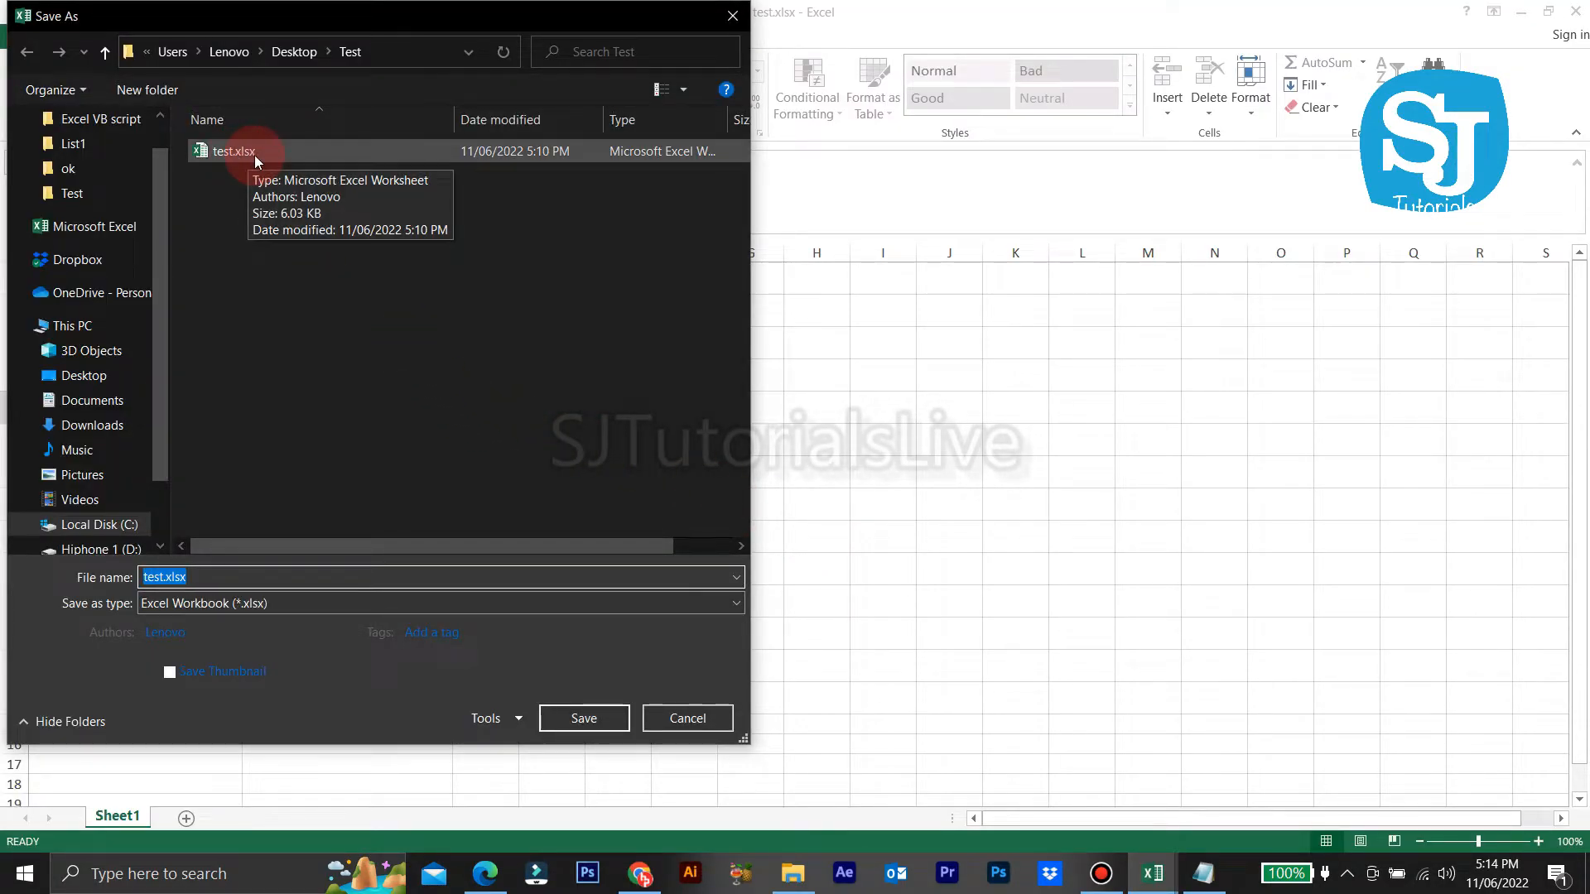
{"action": "left_click", "coordinate": [253, 607]}
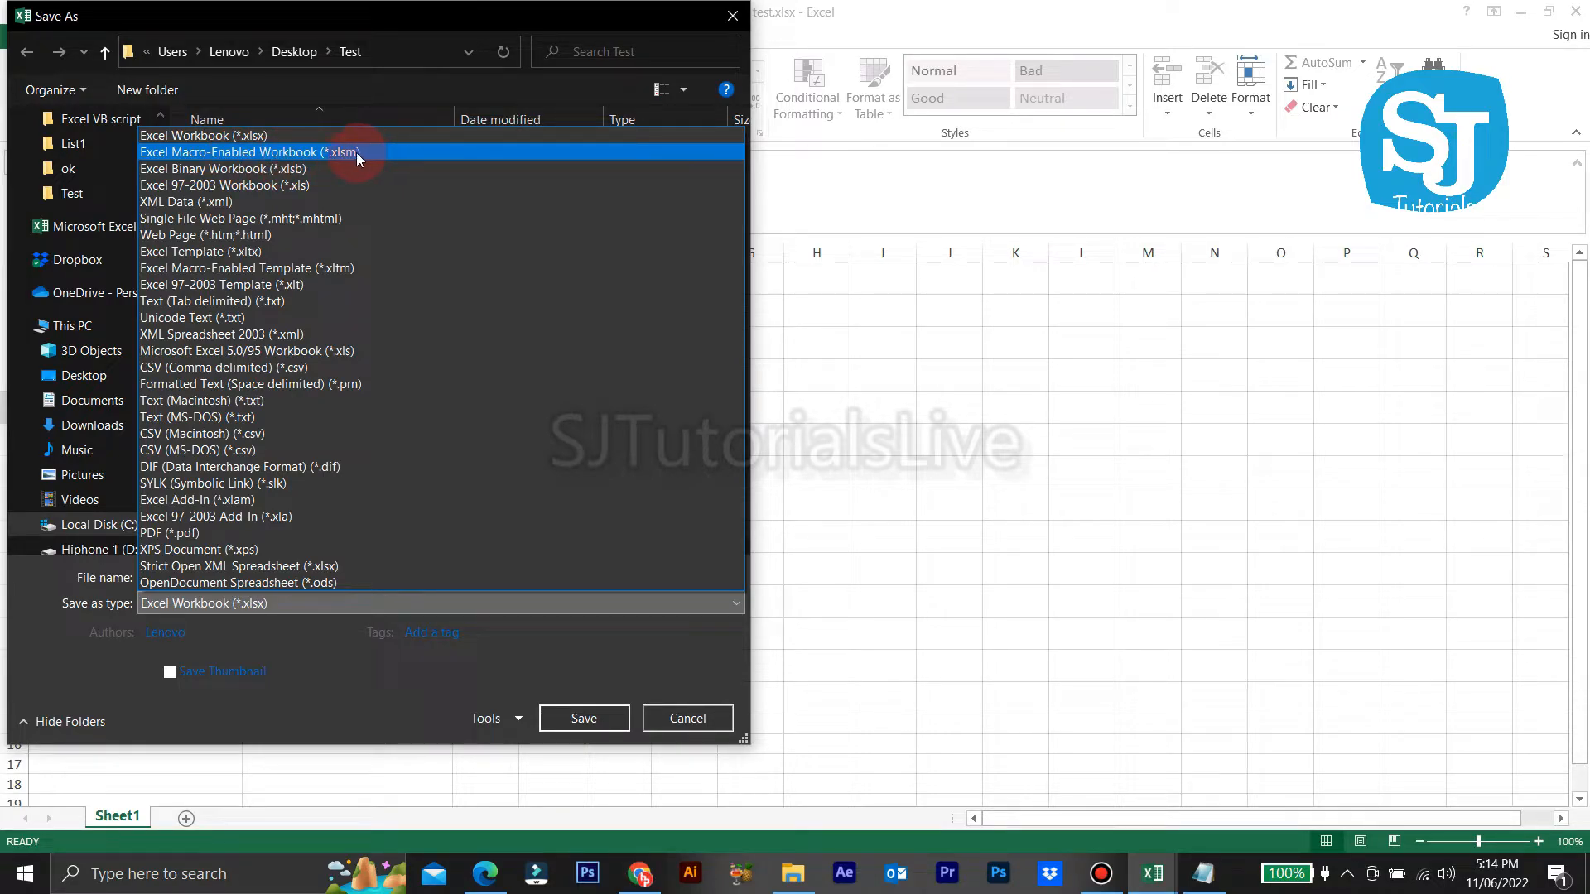
{"action": "left_click", "coordinate": [378, 152]}
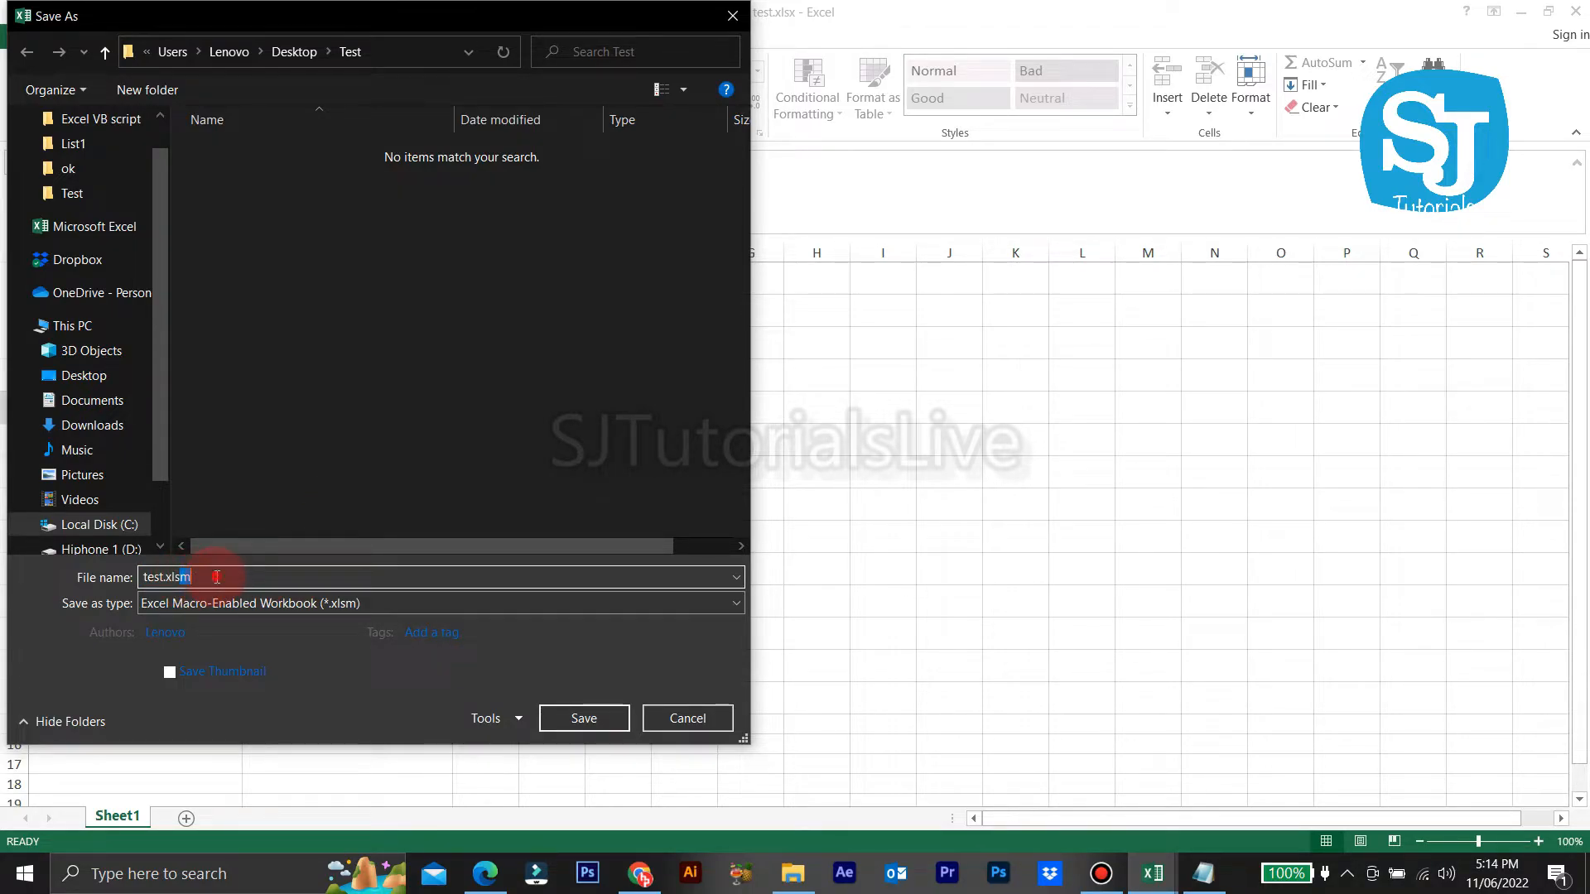
{"action": "left_click", "coordinate": [614, 721]}
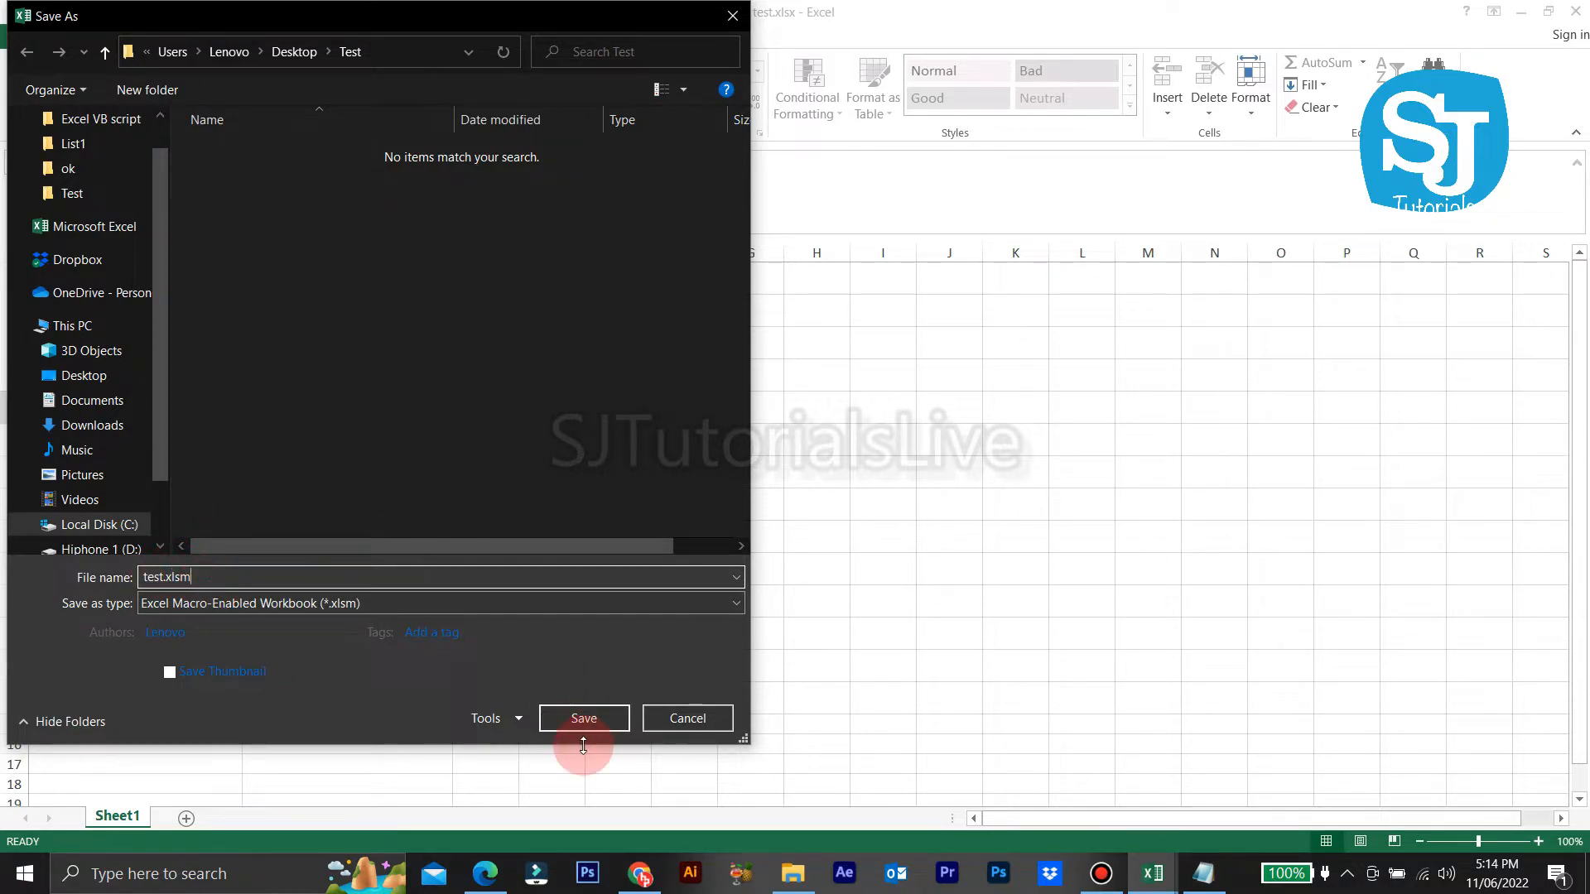
{"action": "left_click", "coordinate": [593, 718]}
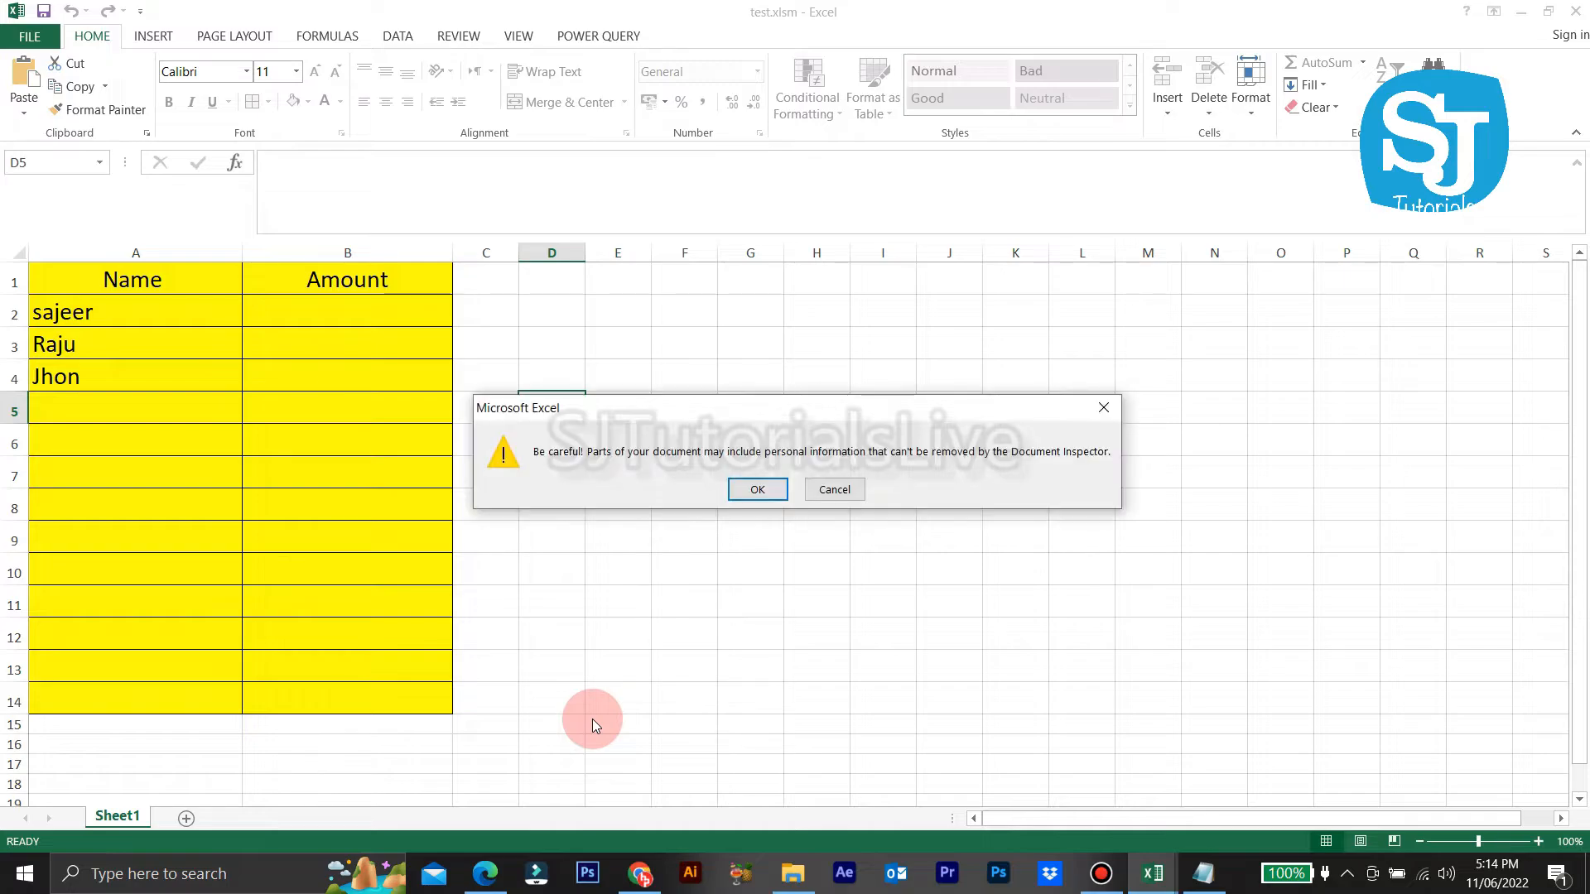
{"action": "left_click", "coordinate": [757, 490]}
Step: Save the macro-enabled workbook again and close the Visual Basic editor
{"action": "left_click", "coordinate": [709, 351]}
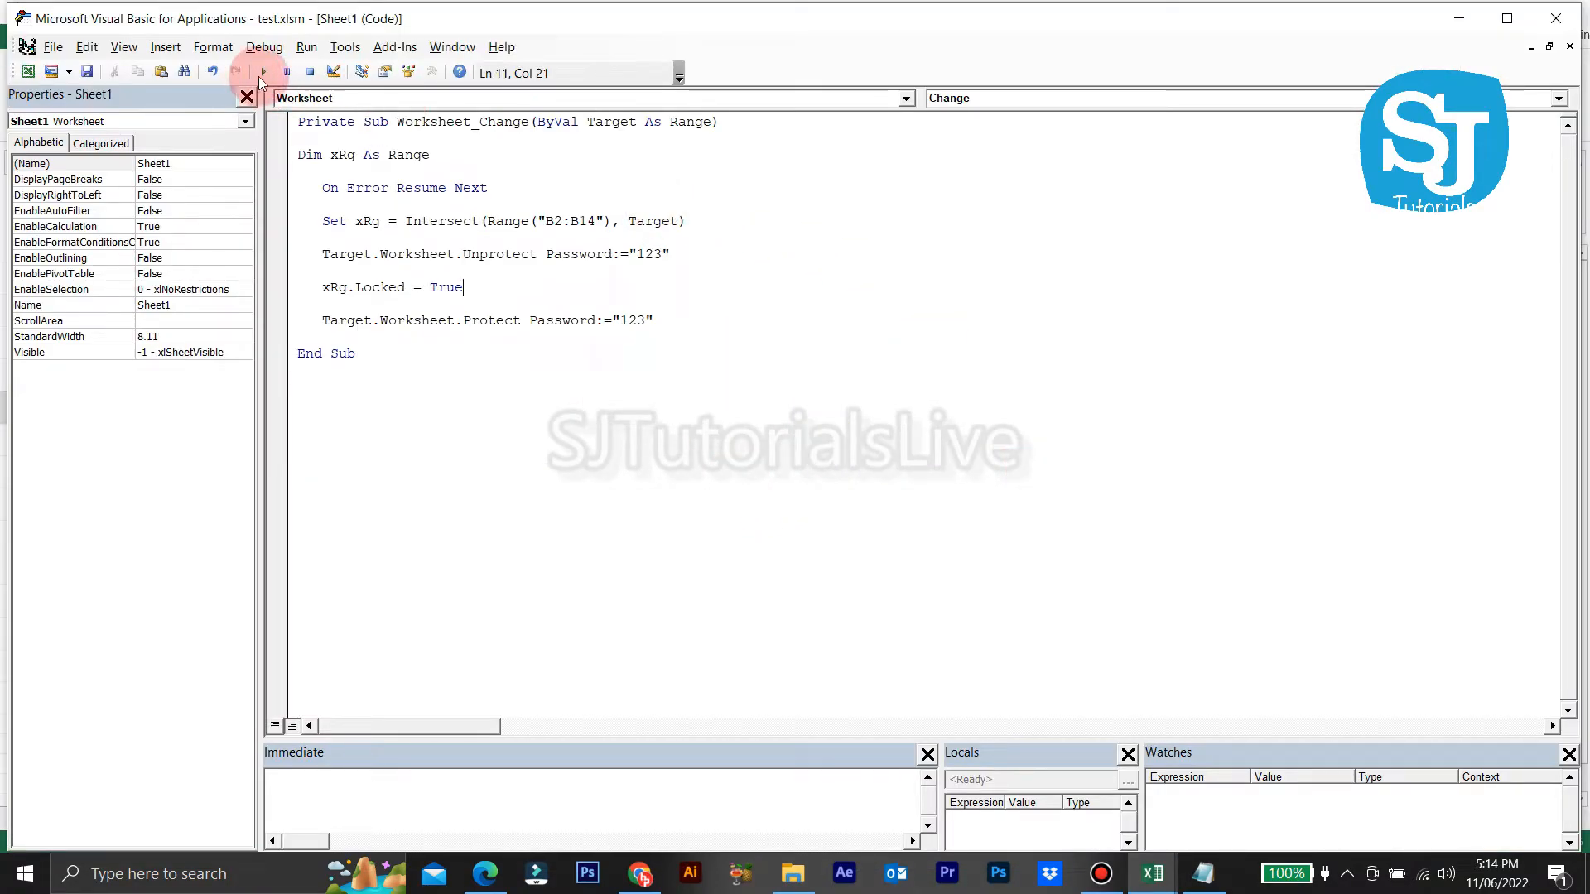
{"action": "left_click", "coordinate": [87, 71]}
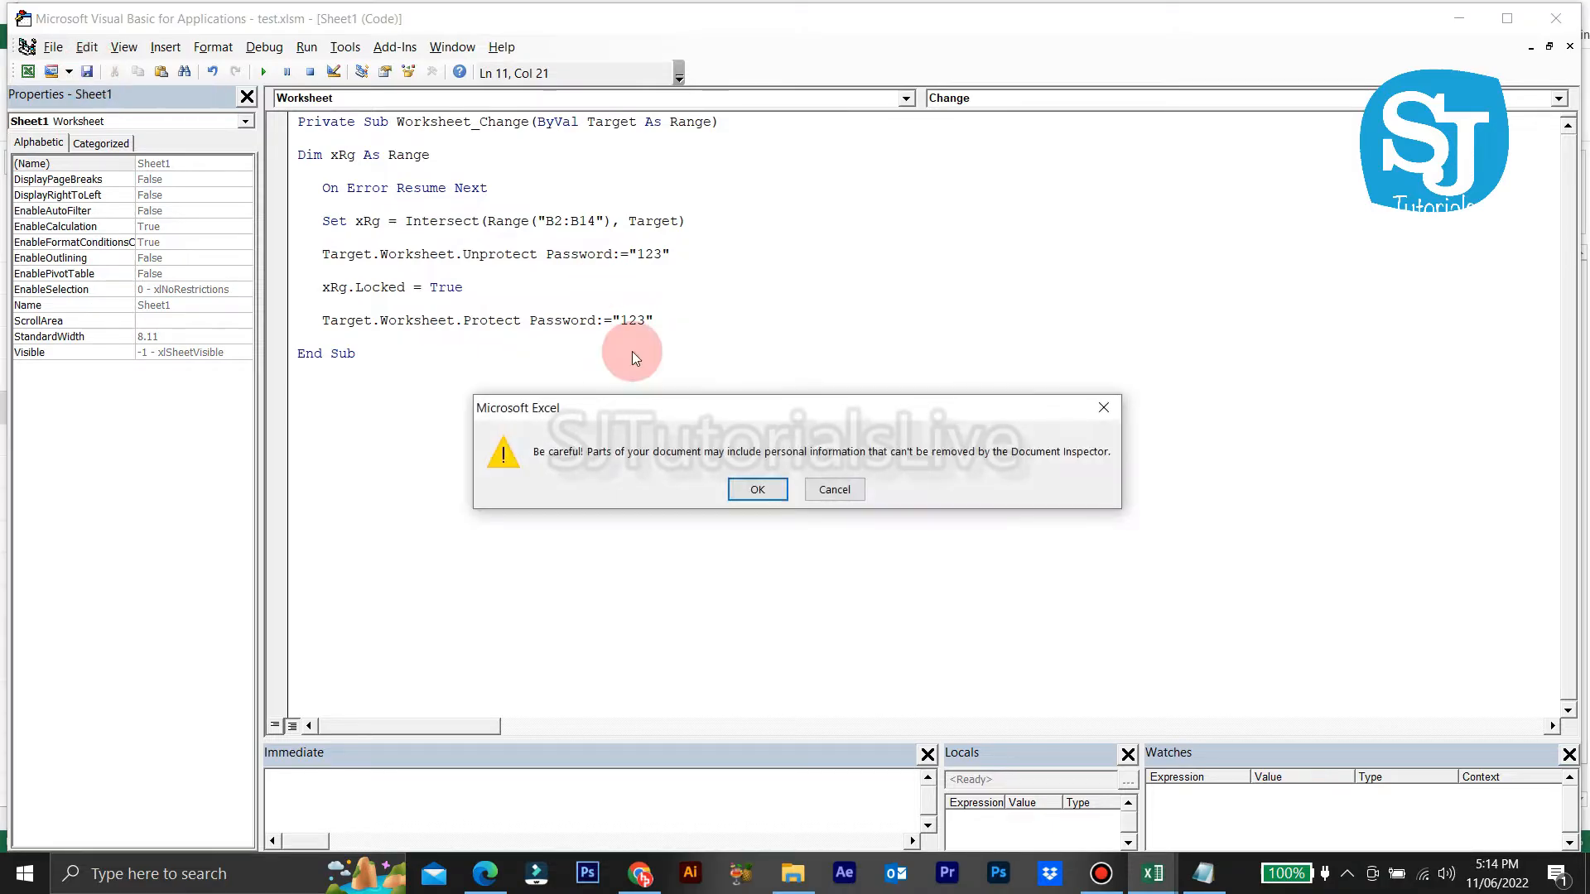
{"action": "left_click", "coordinate": [771, 492]}
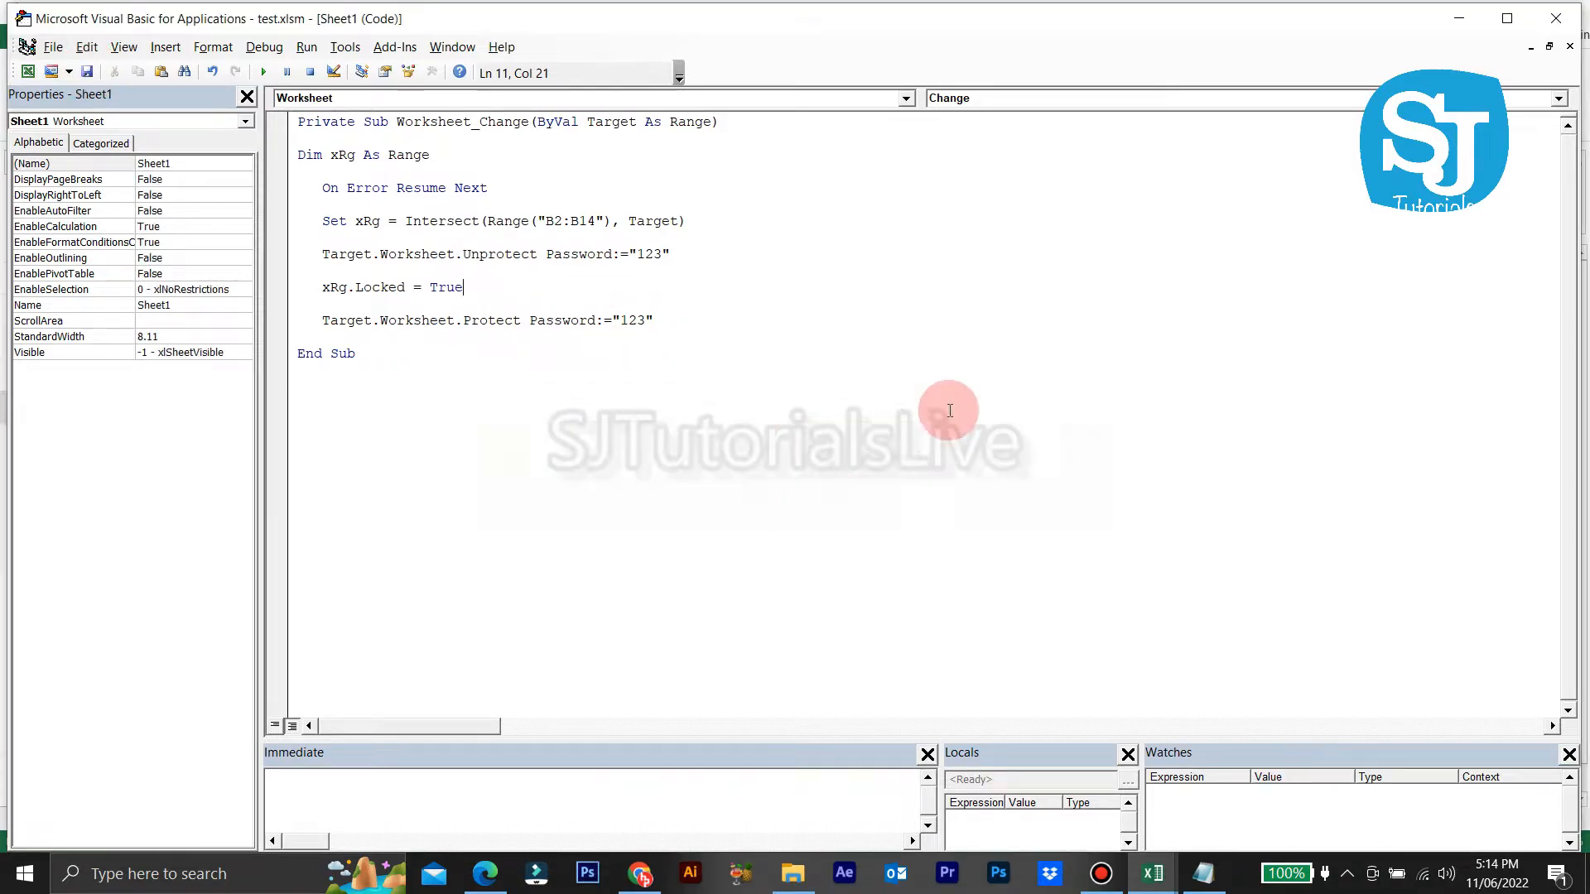
{"action": "left_click", "coordinate": [1553, 27]}
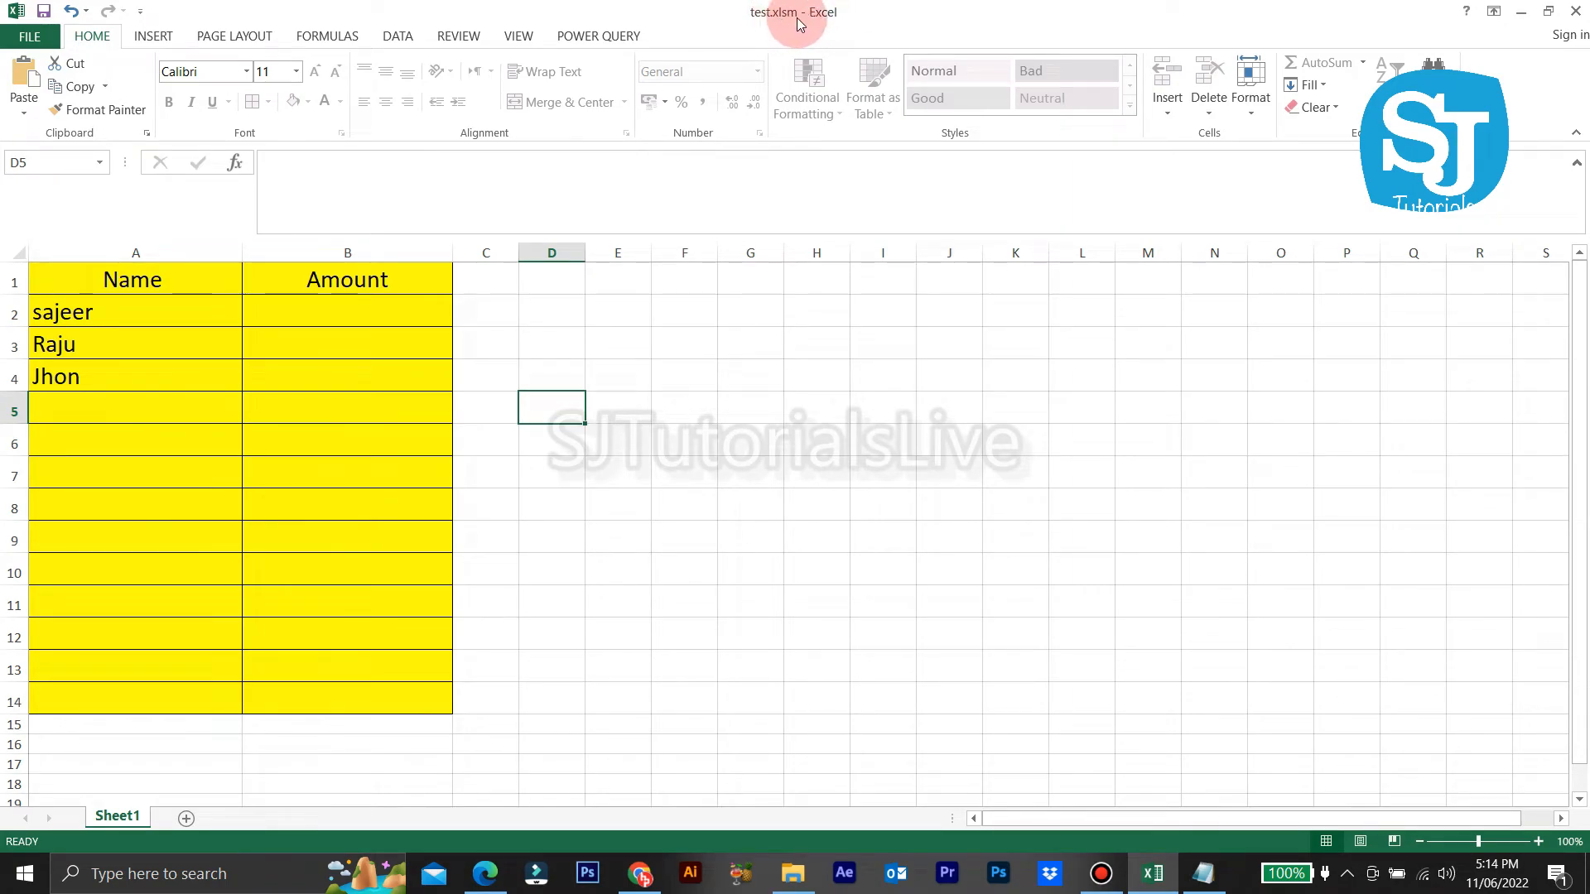
Step: Enter amounts 5000, 2000 and 3000 in B2:B4
{"action": "left_click", "coordinate": [339, 310]}
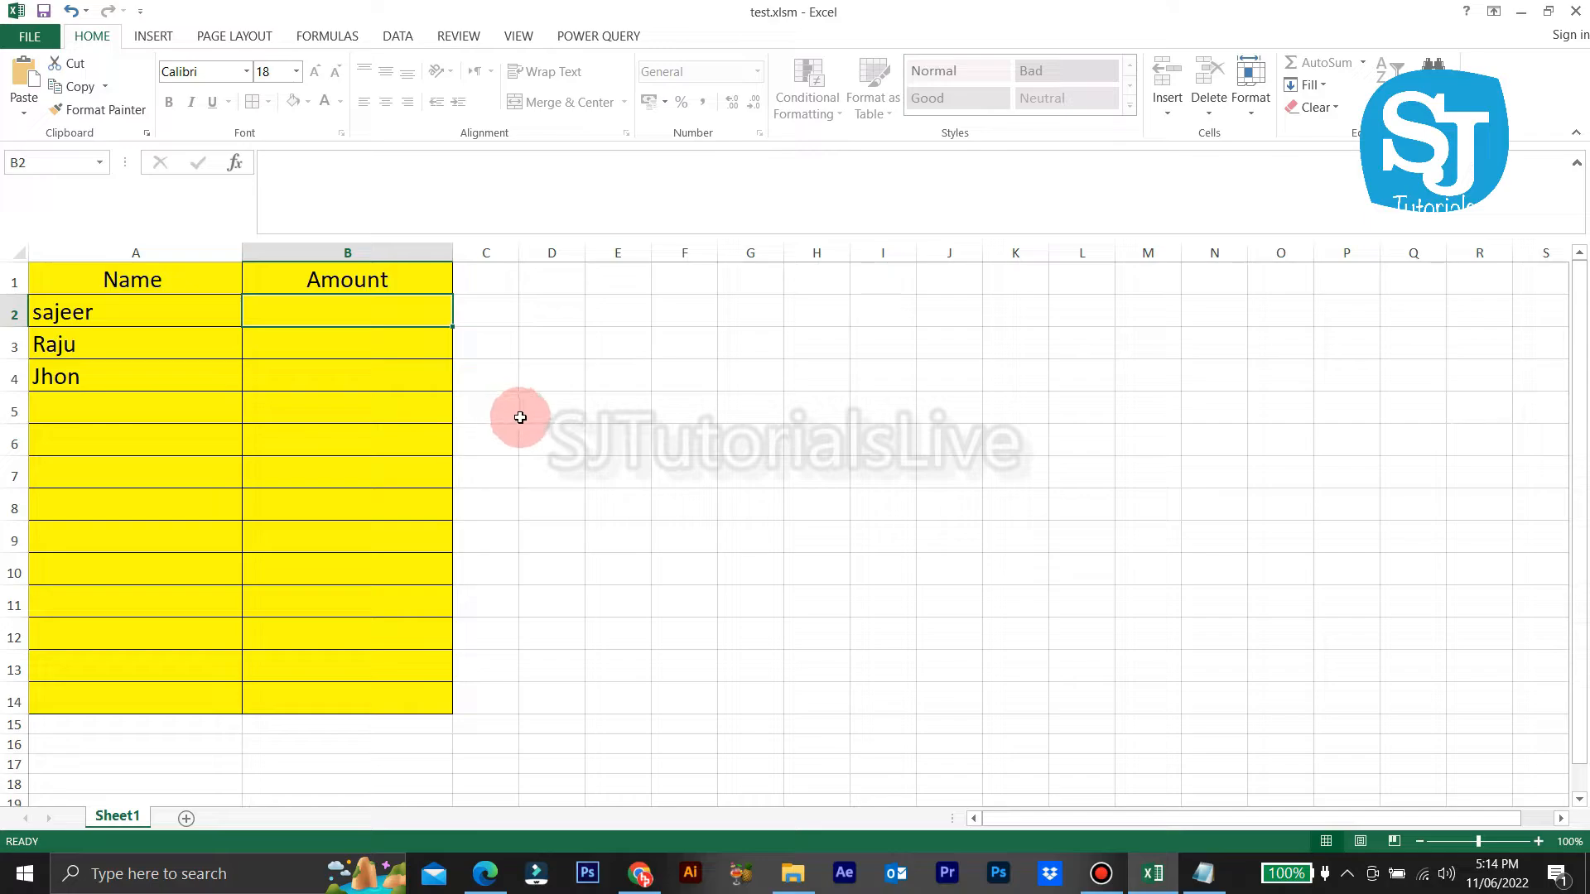
{"action": "type", "text": "5000"}
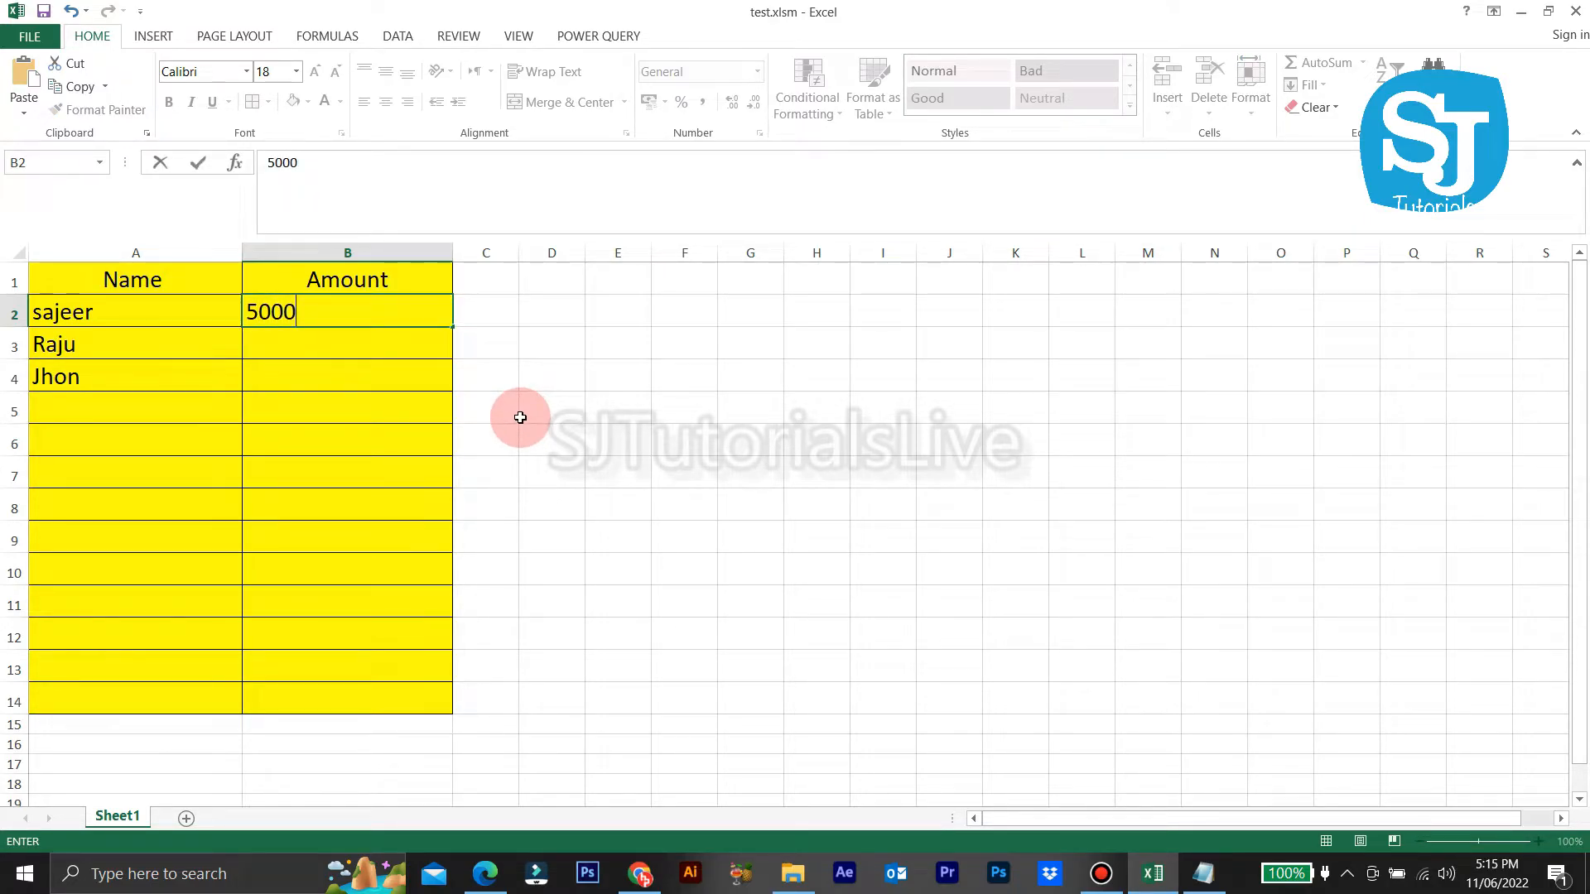
{"action": "key", "text": "Return"}
{"action": "type", "text": "2000"}
{"action": "key", "text": "Return"}
{"action": "type", "text": "3000"}
{"action": "key", "text": "Return"}
Step: Confirm the 5000, 2000 and 3000 amount cells each trigger the protected-sheet warning
{"action": "double_click", "coordinate": [429, 313]}
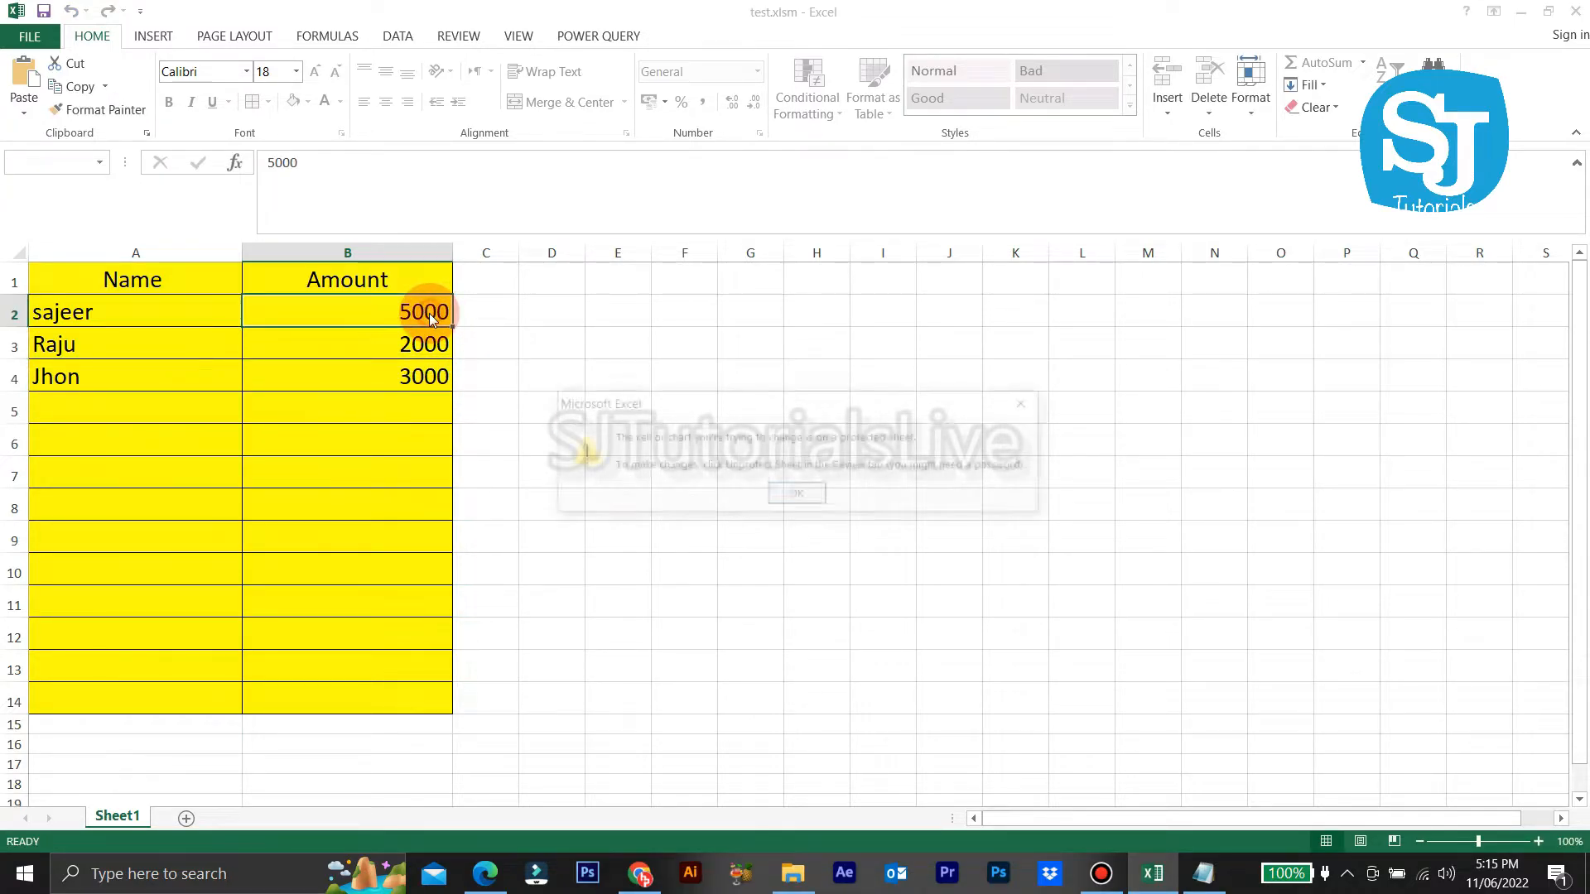
{"action": "left_click", "coordinate": [797, 496]}
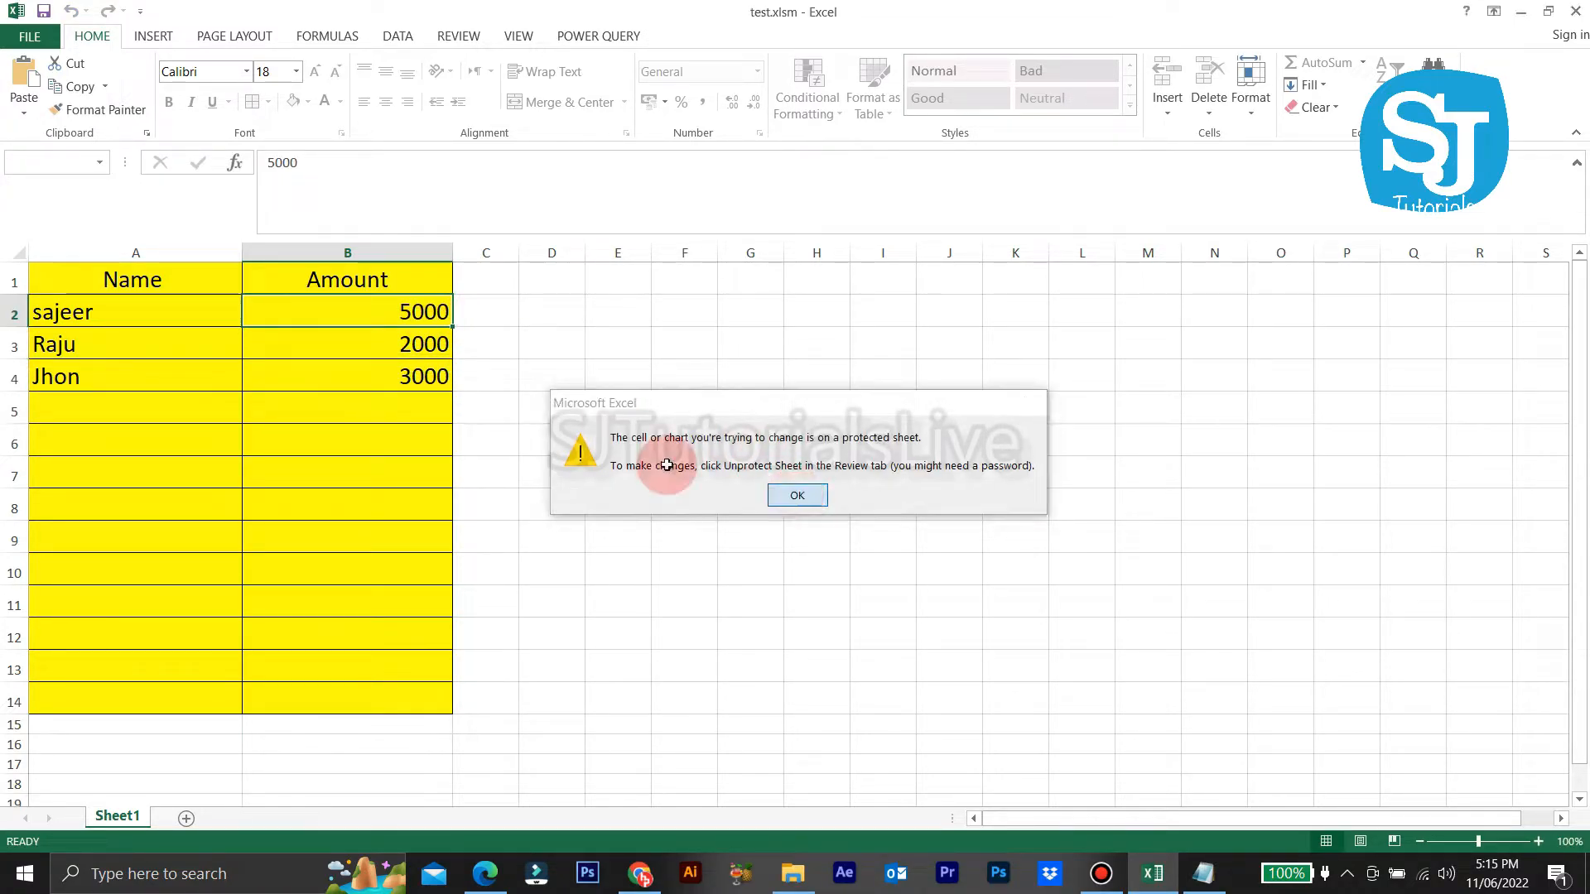
{"action": "left_click", "coordinate": [434, 343]}
{"action": "double_click", "coordinate": [434, 343]}
{"action": "left_click", "coordinate": [795, 495]}
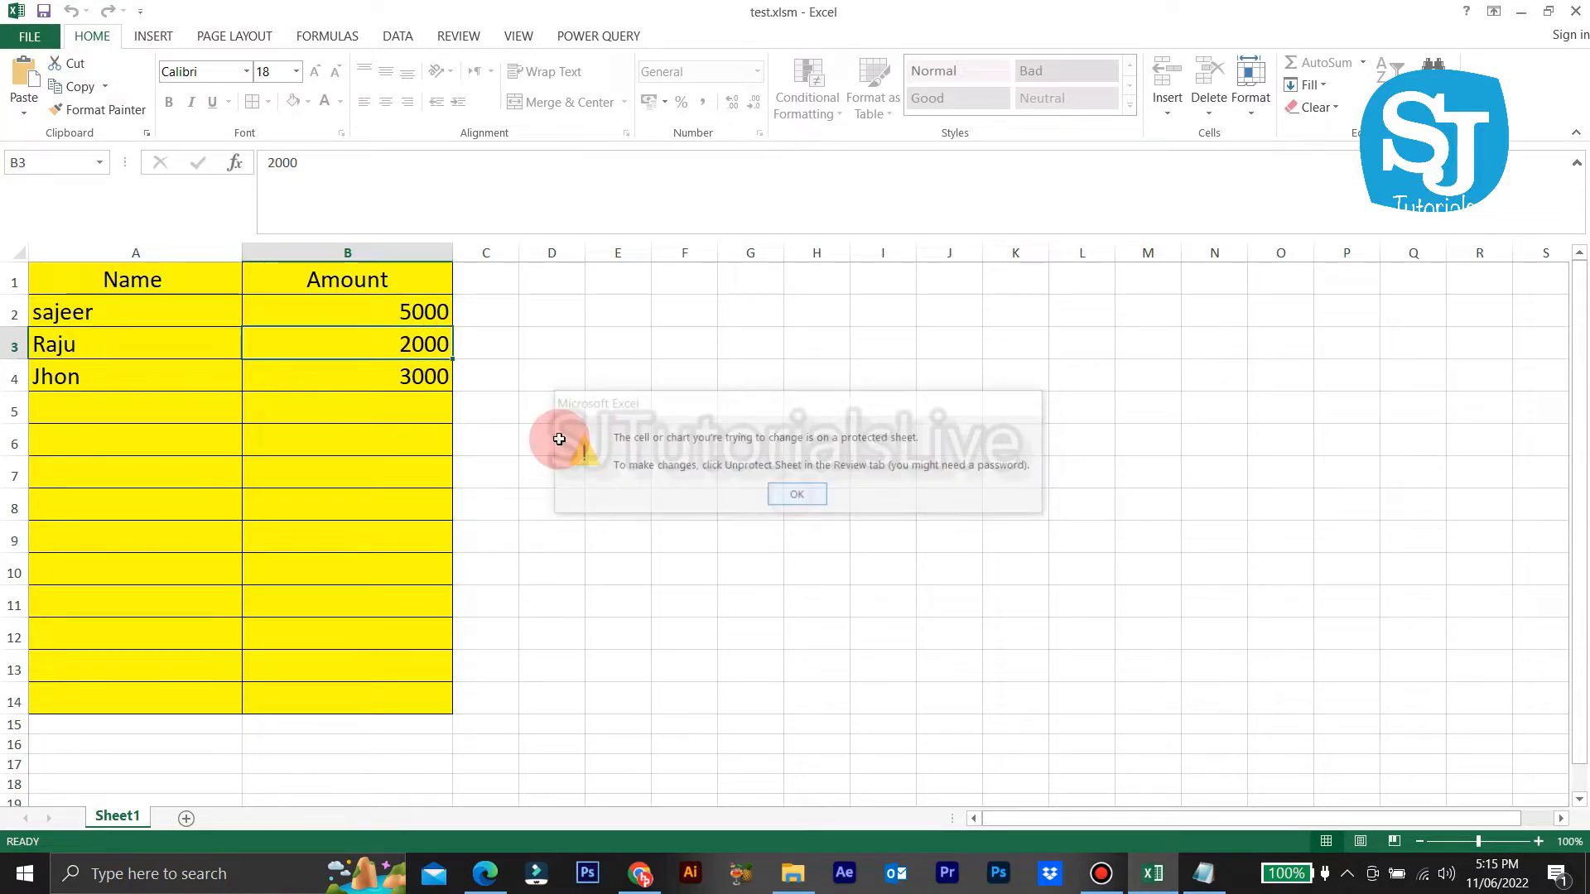
{"action": "double_click", "coordinate": [429, 380]}
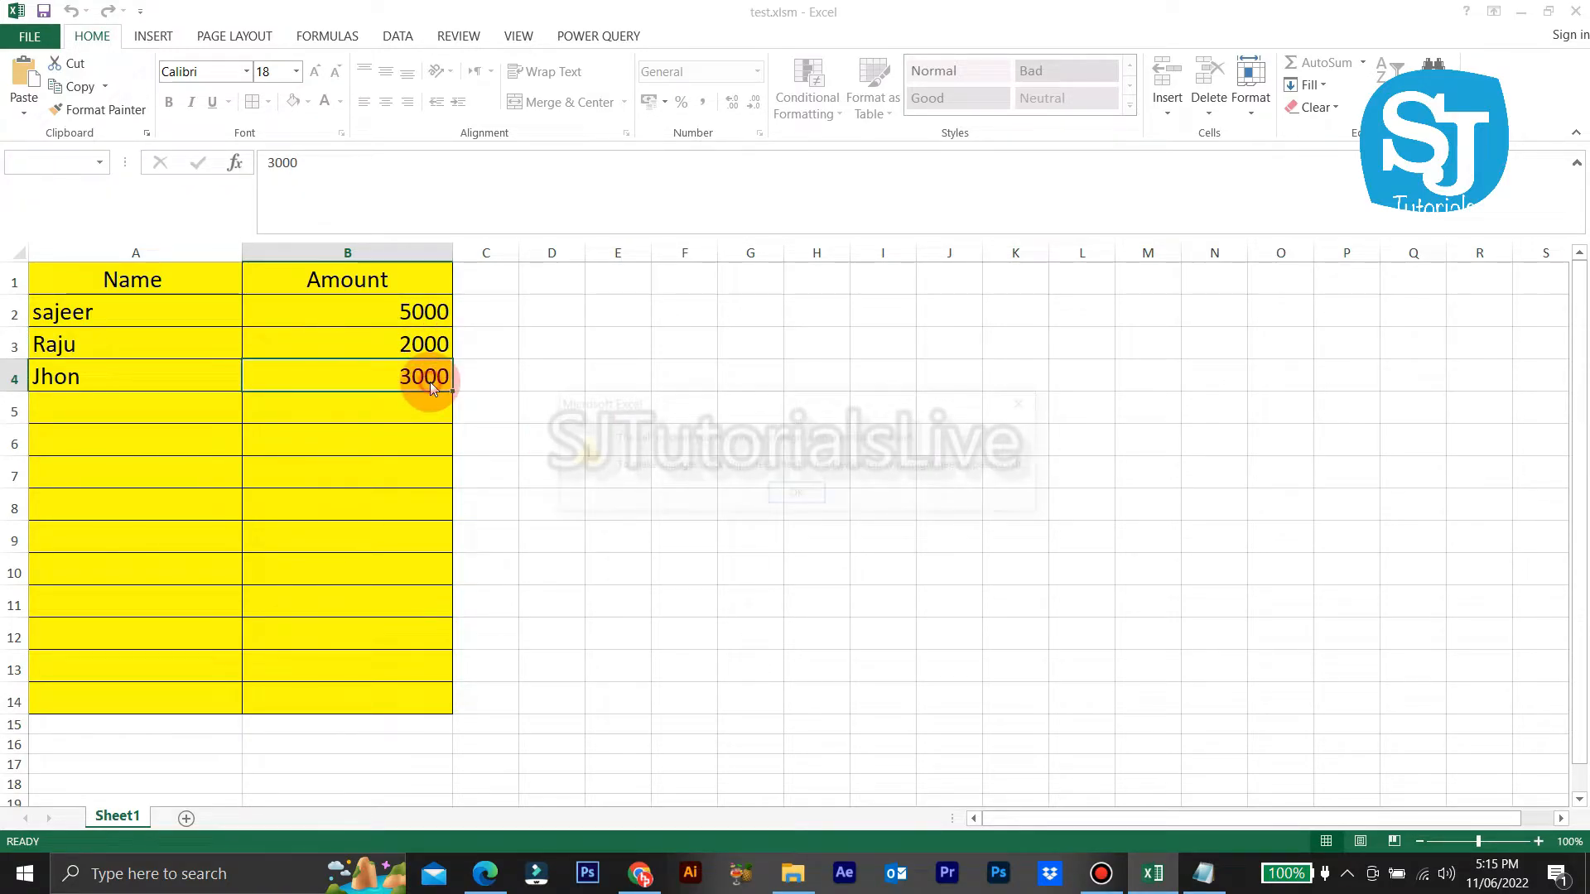
{"action": "left_click", "coordinate": [795, 495]}
{"action": "left_click", "coordinate": [152, 408]}
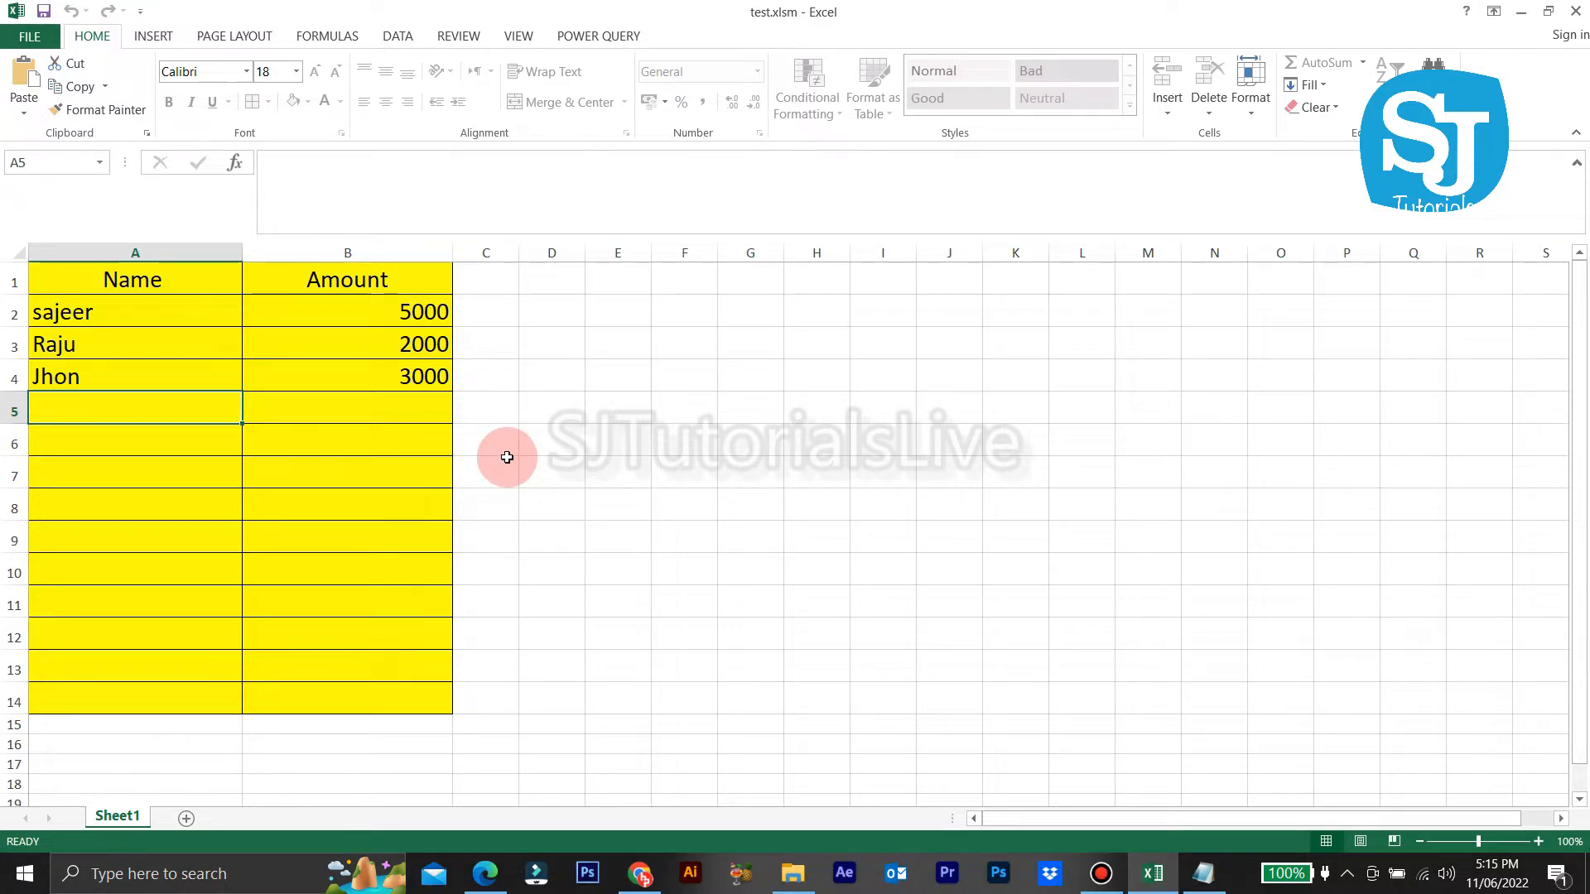
Step: Enter the name sajeer in A5 and amount 200 in B5
{"action": "type", "text": "sa"}
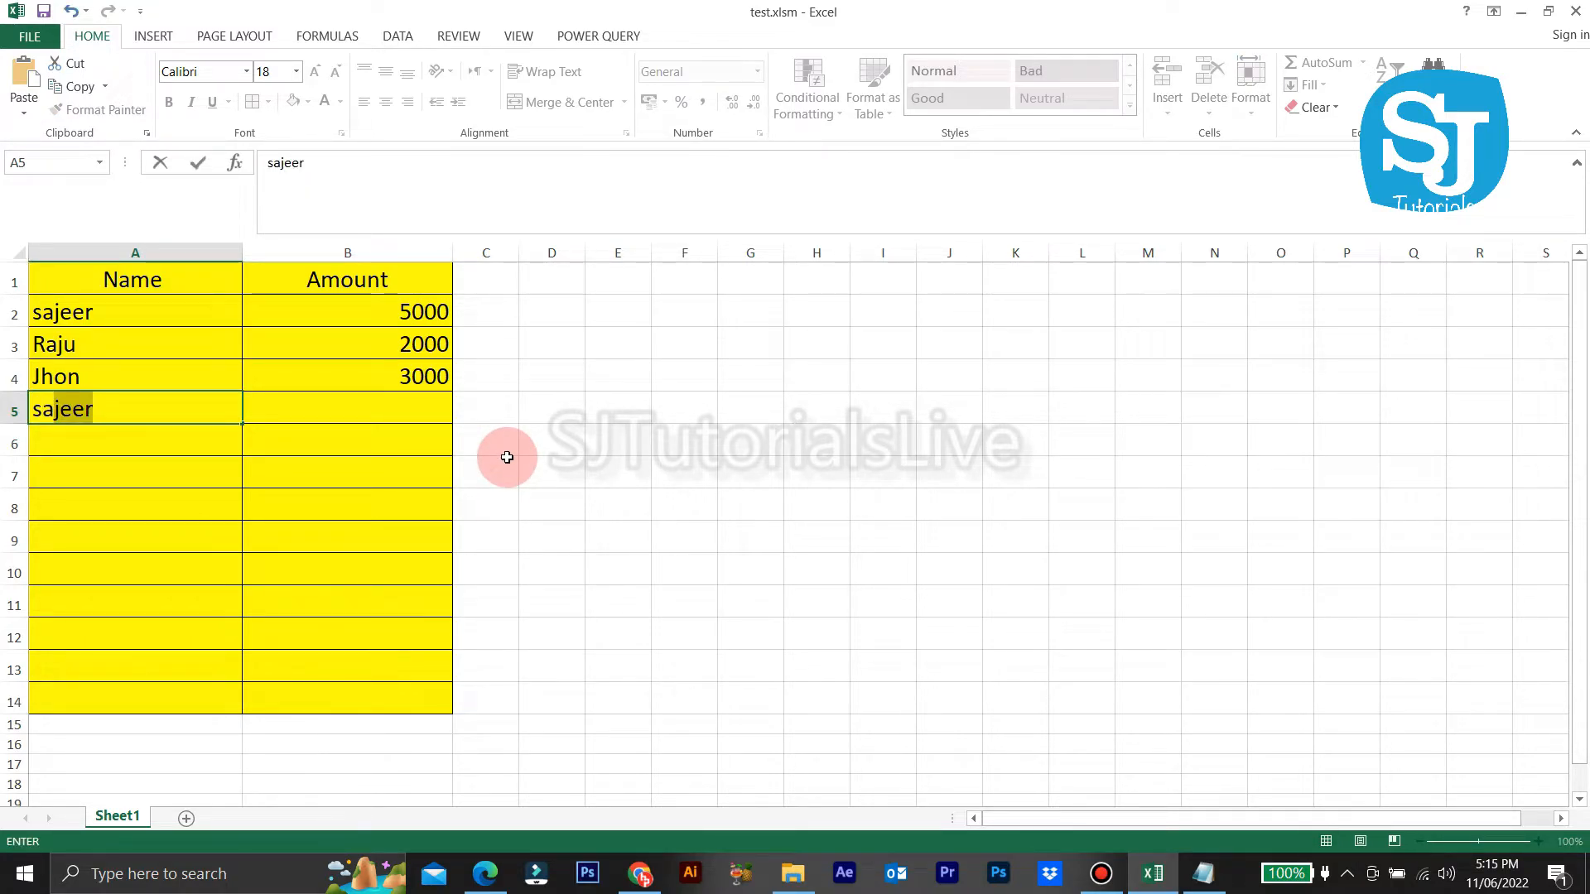
{"action": "key", "text": "Return"}
{"action": "key", "text": "Up"}
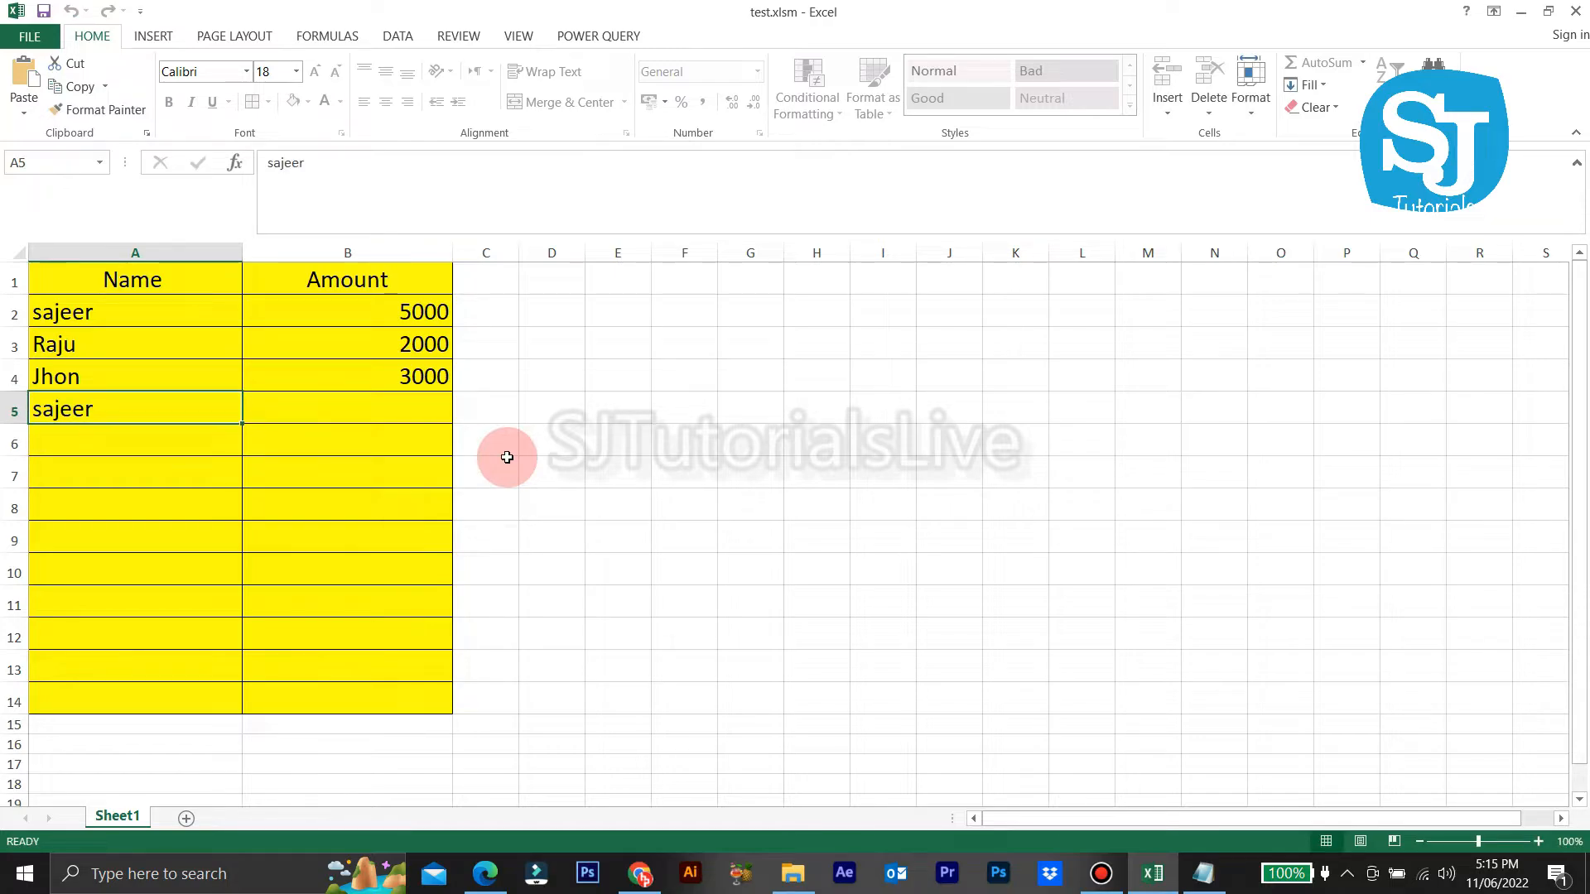
{"action": "key", "text": "Right"}
{"action": "type", "text": "200"}
{"action": "key", "text": "Return"}
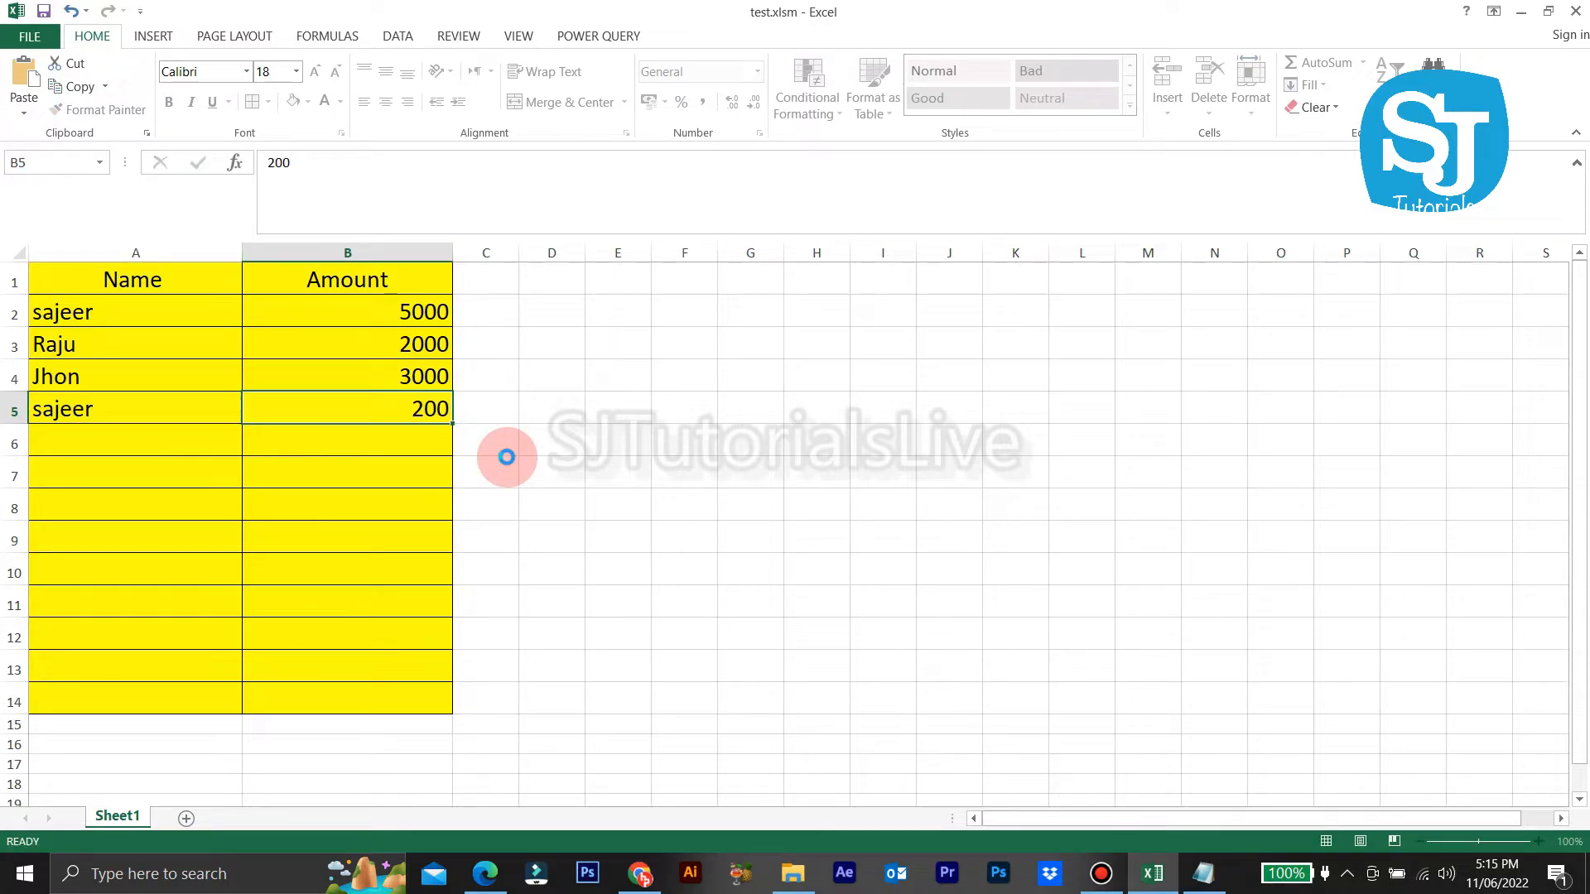
Step: Confirm the 200 amount in B5 is now locked against edits
{"action": "double_click", "coordinate": [152, 411]}
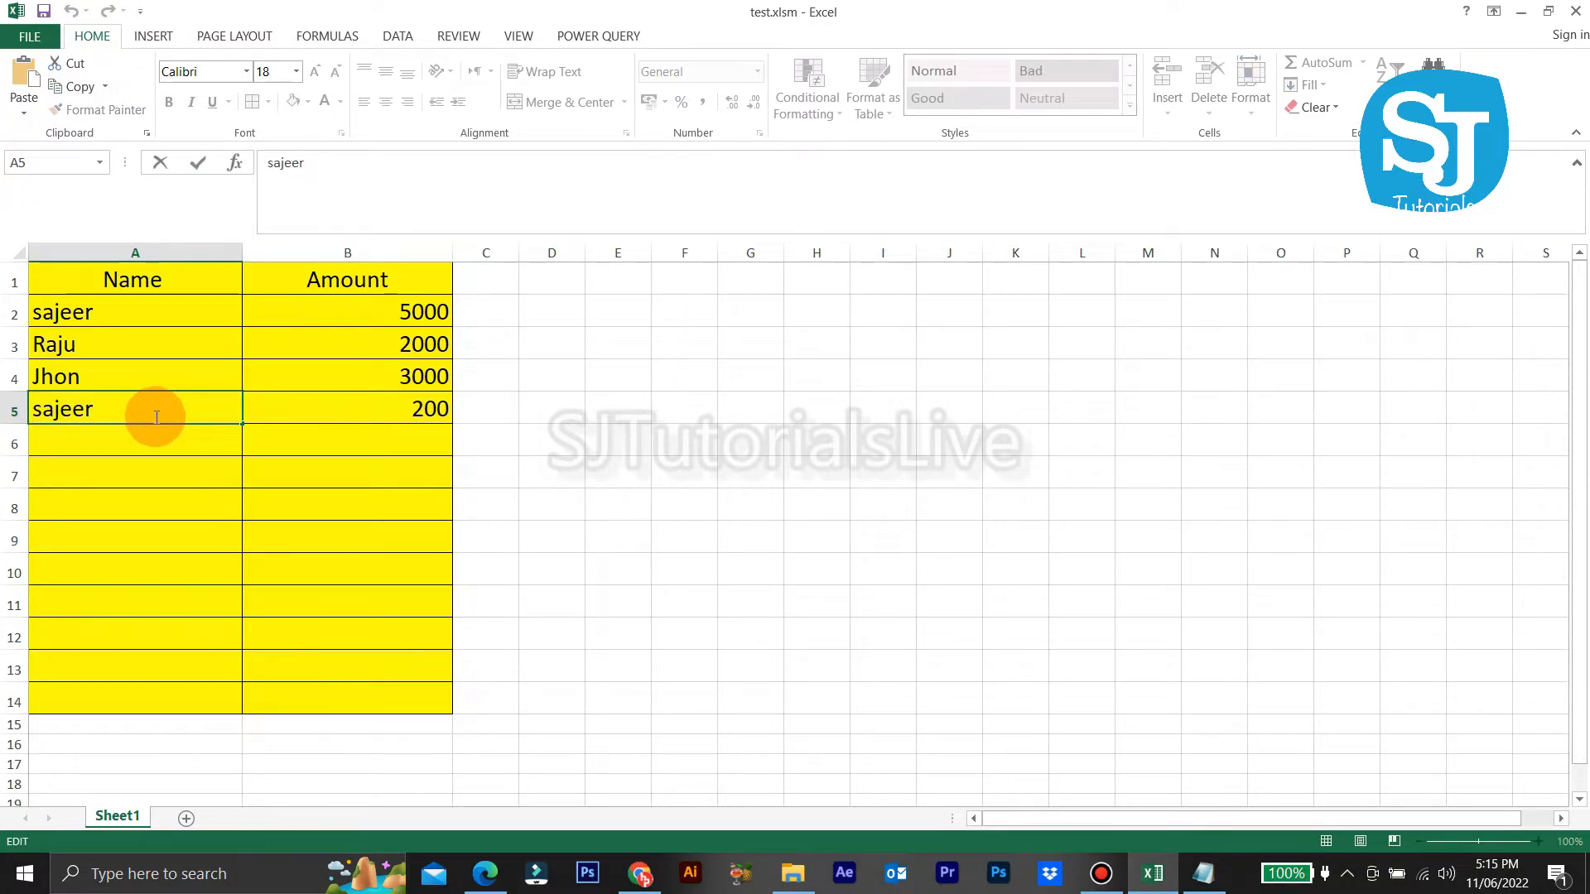
{"action": "left_click", "coordinate": [405, 414]}
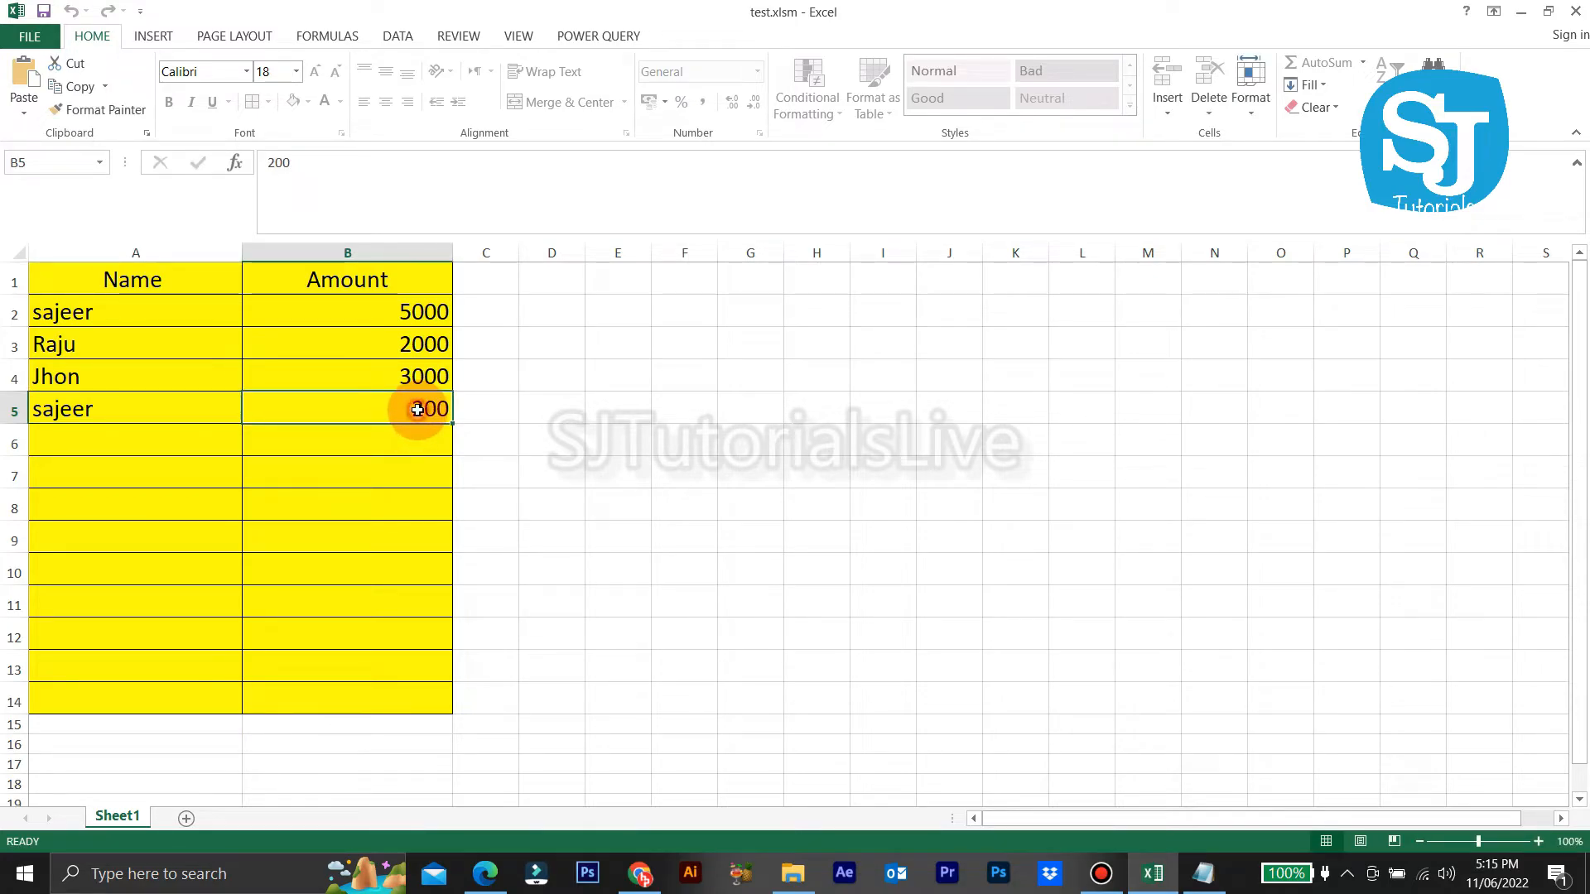
{"action": "double_click", "coordinate": [419, 412]}
{"action": "left_click", "coordinate": [797, 495]}
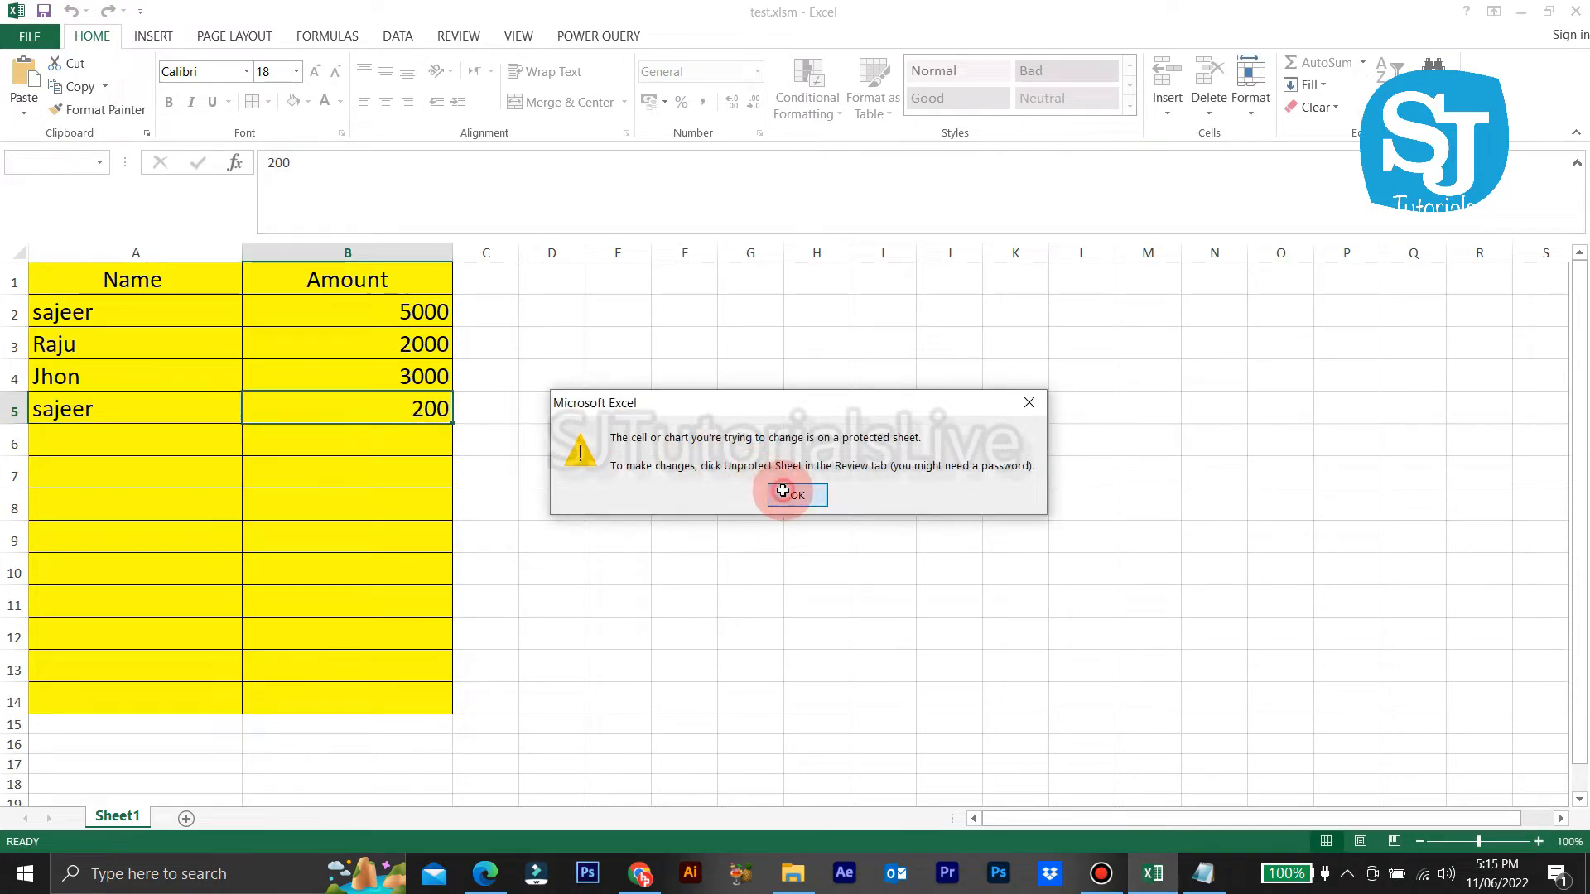
Step: Rename A5 to Jhon and A4 to Test, then retry editing the locked 3000 amount
{"action": "left_click", "coordinate": [165, 409]}
{"action": "double_click", "coordinate": [165, 409]}
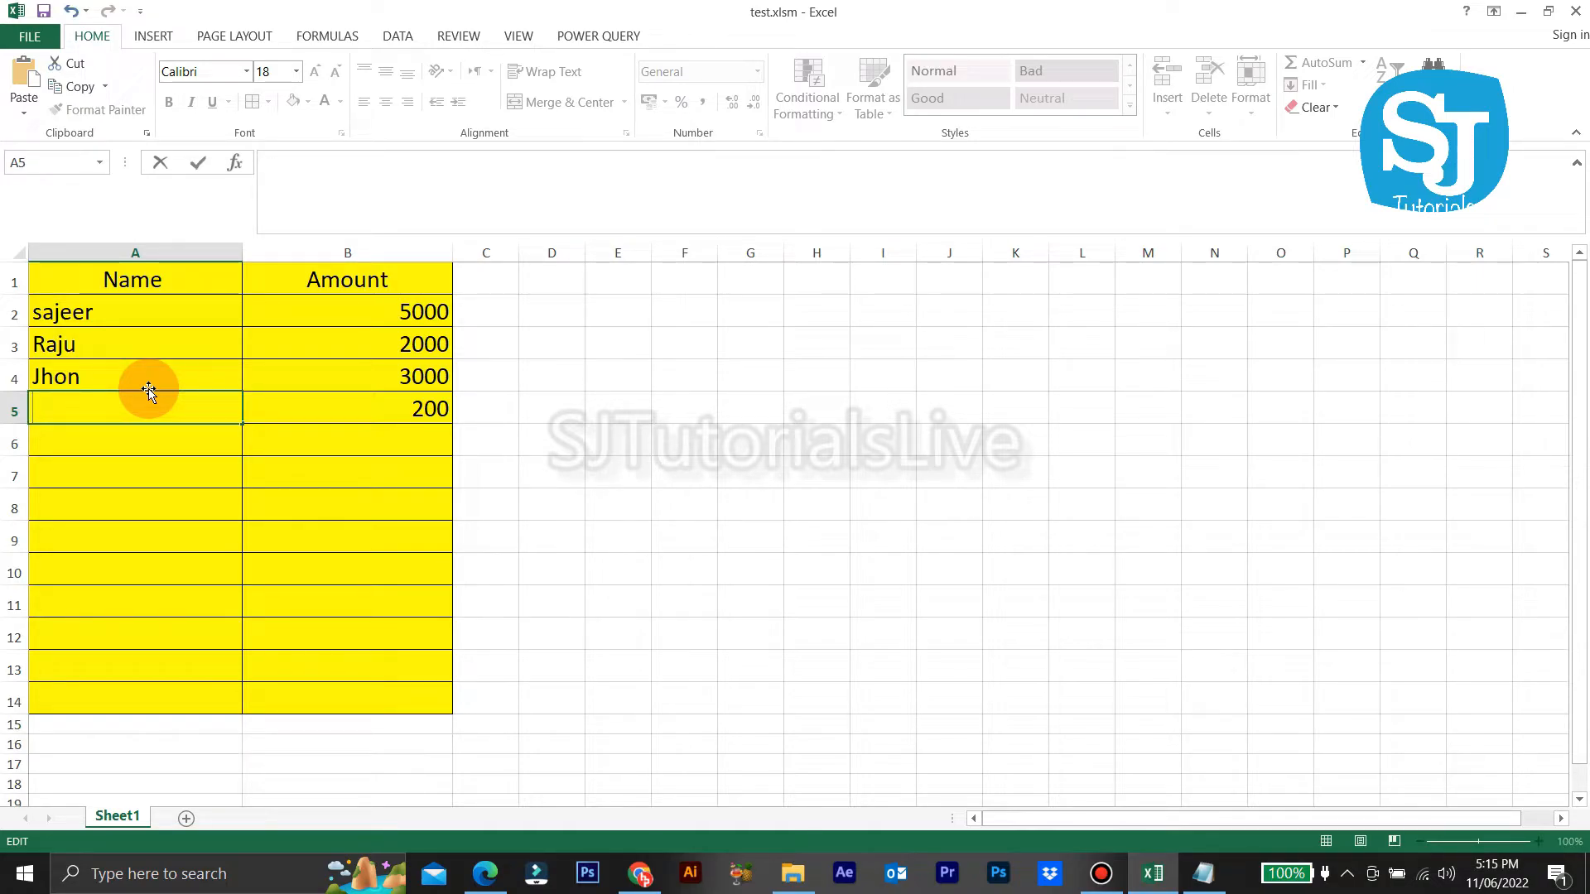
{"action": "type", "text": "J"}
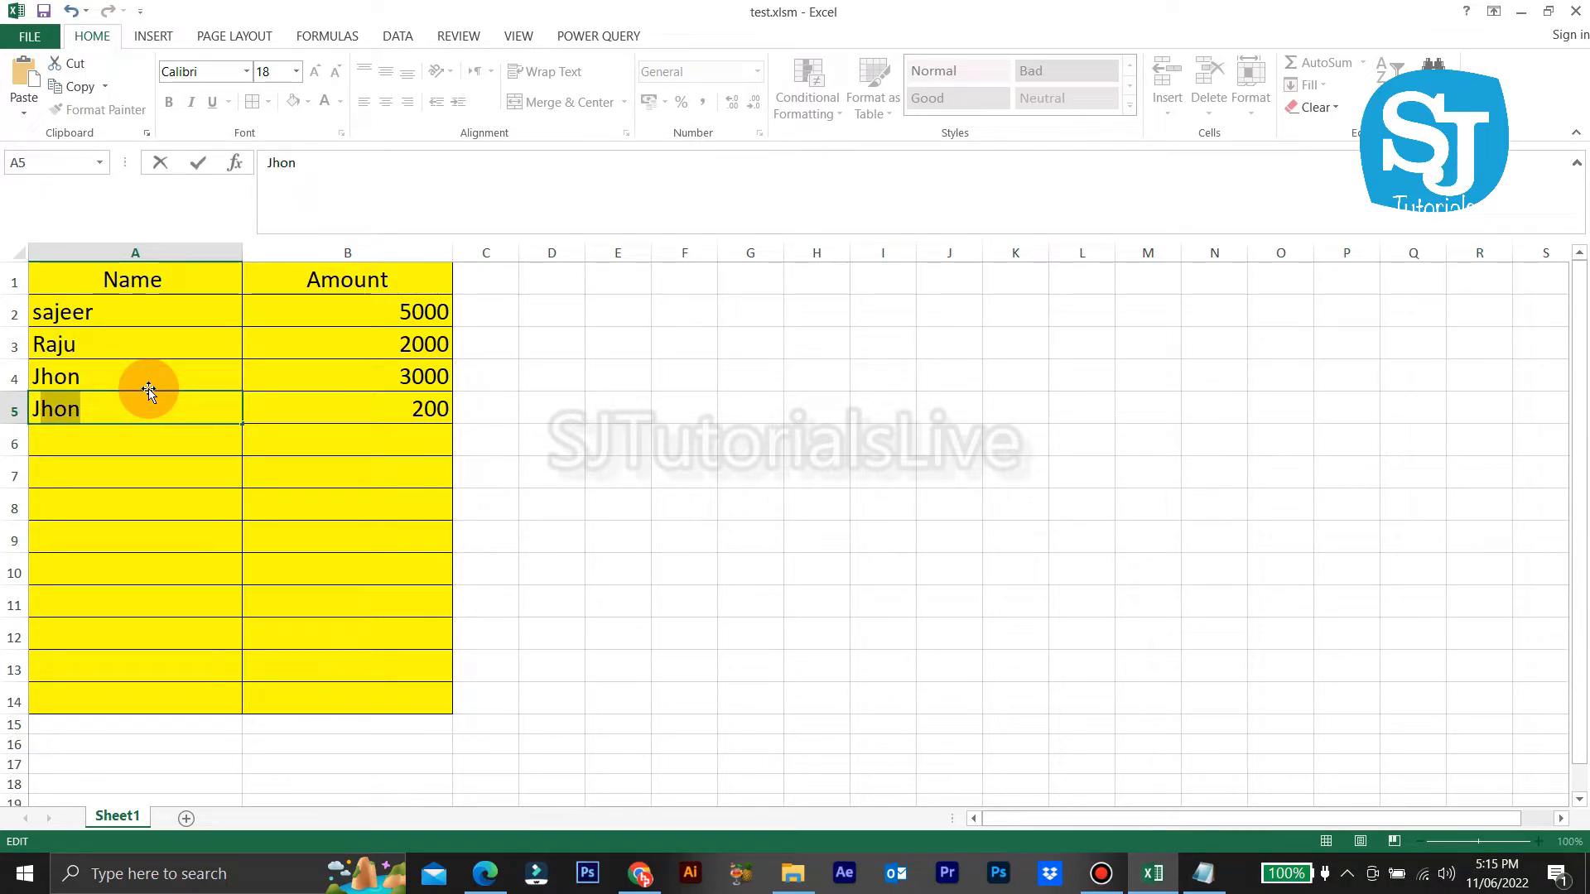
{"action": "key", "text": "Return"}
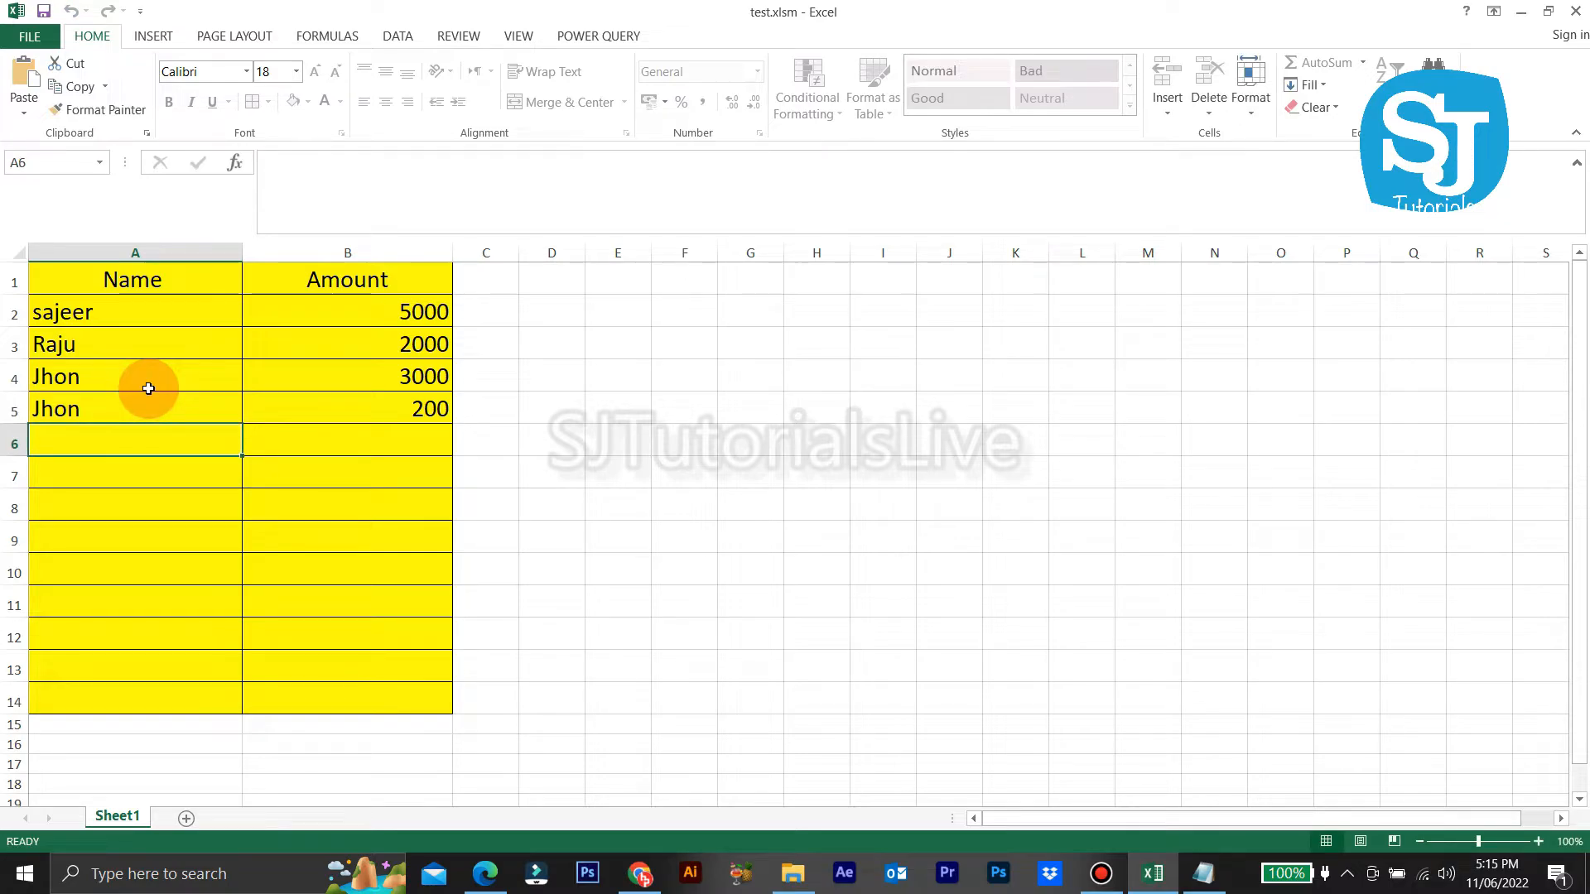
{"action": "double_click", "coordinate": [148, 383]}
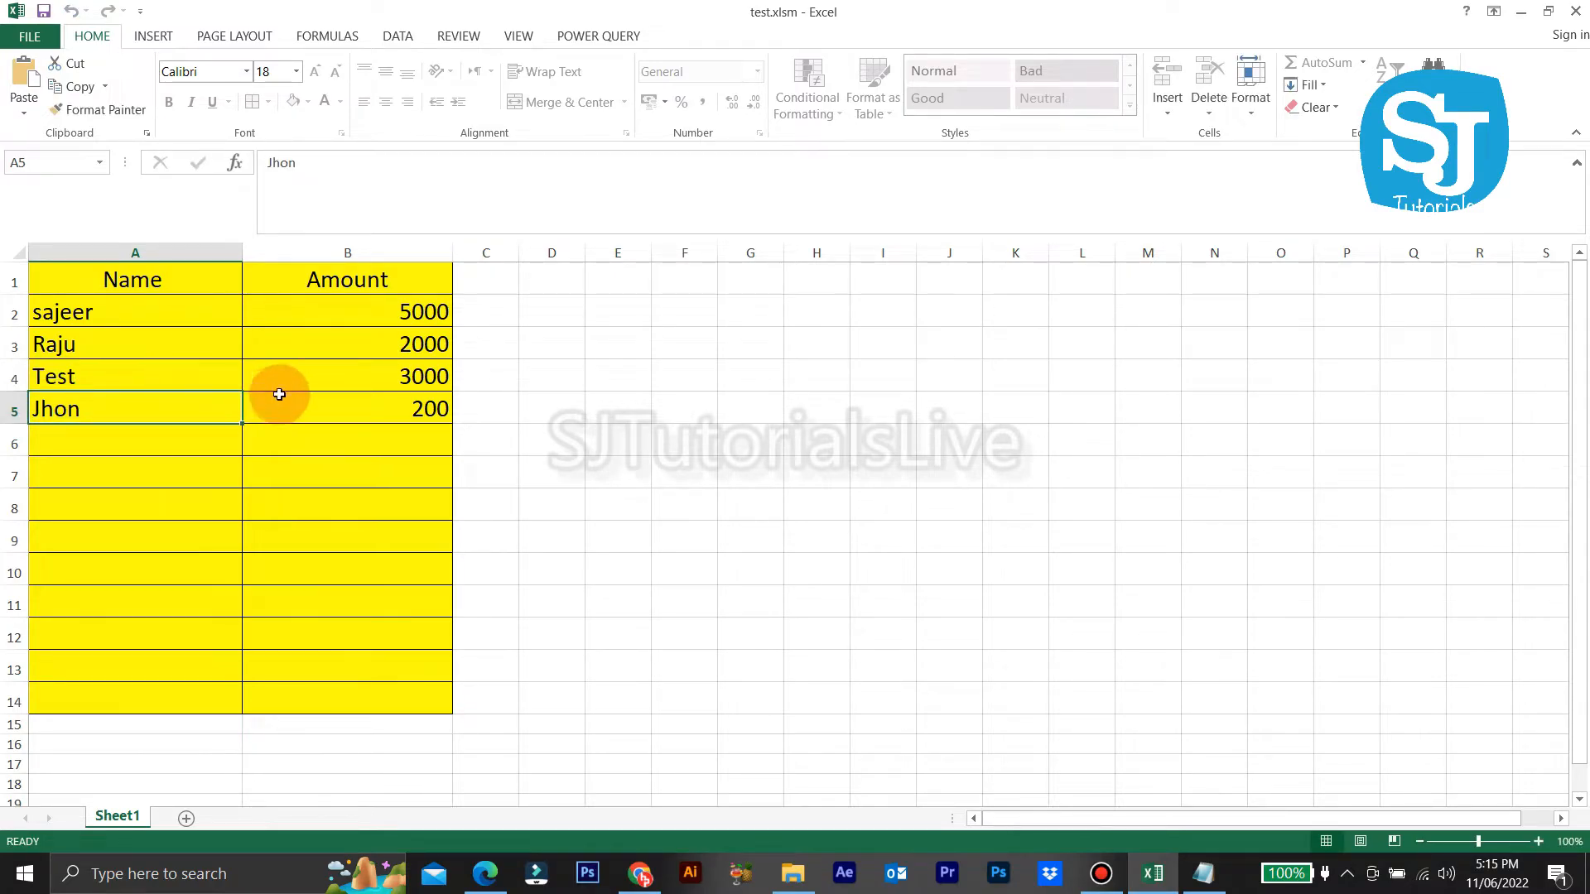
{"action": "double_click", "coordinate": [329, 370]}
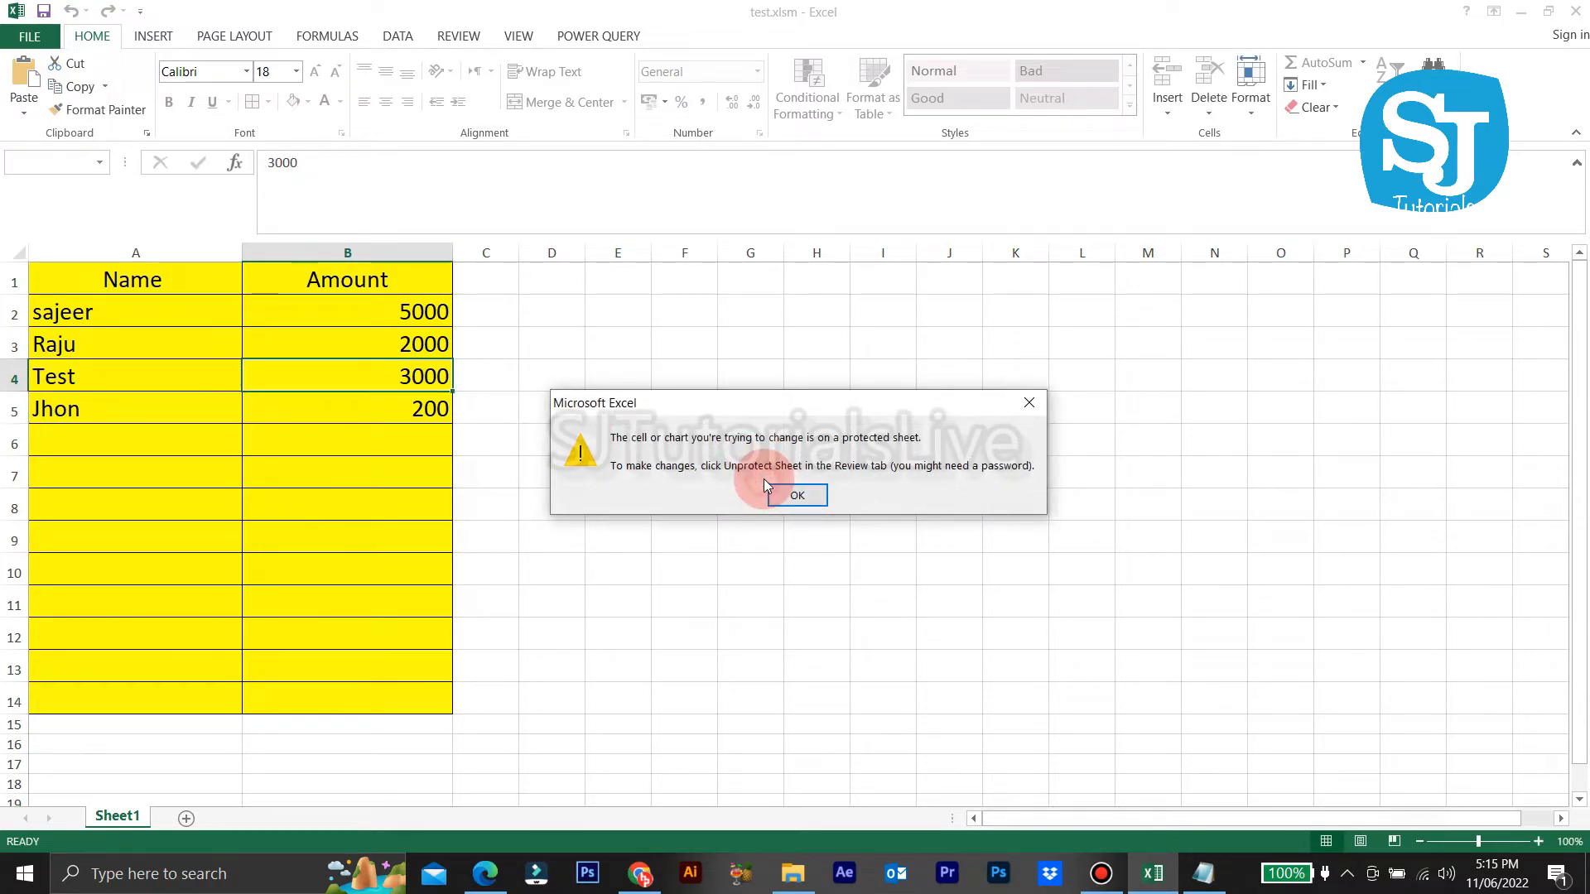
Step: Enter test text chk, adsd, asd, asd, asdd, asdasd and asd down C2:C8
{"action": "left_click", "coordinate": [784, 497]}
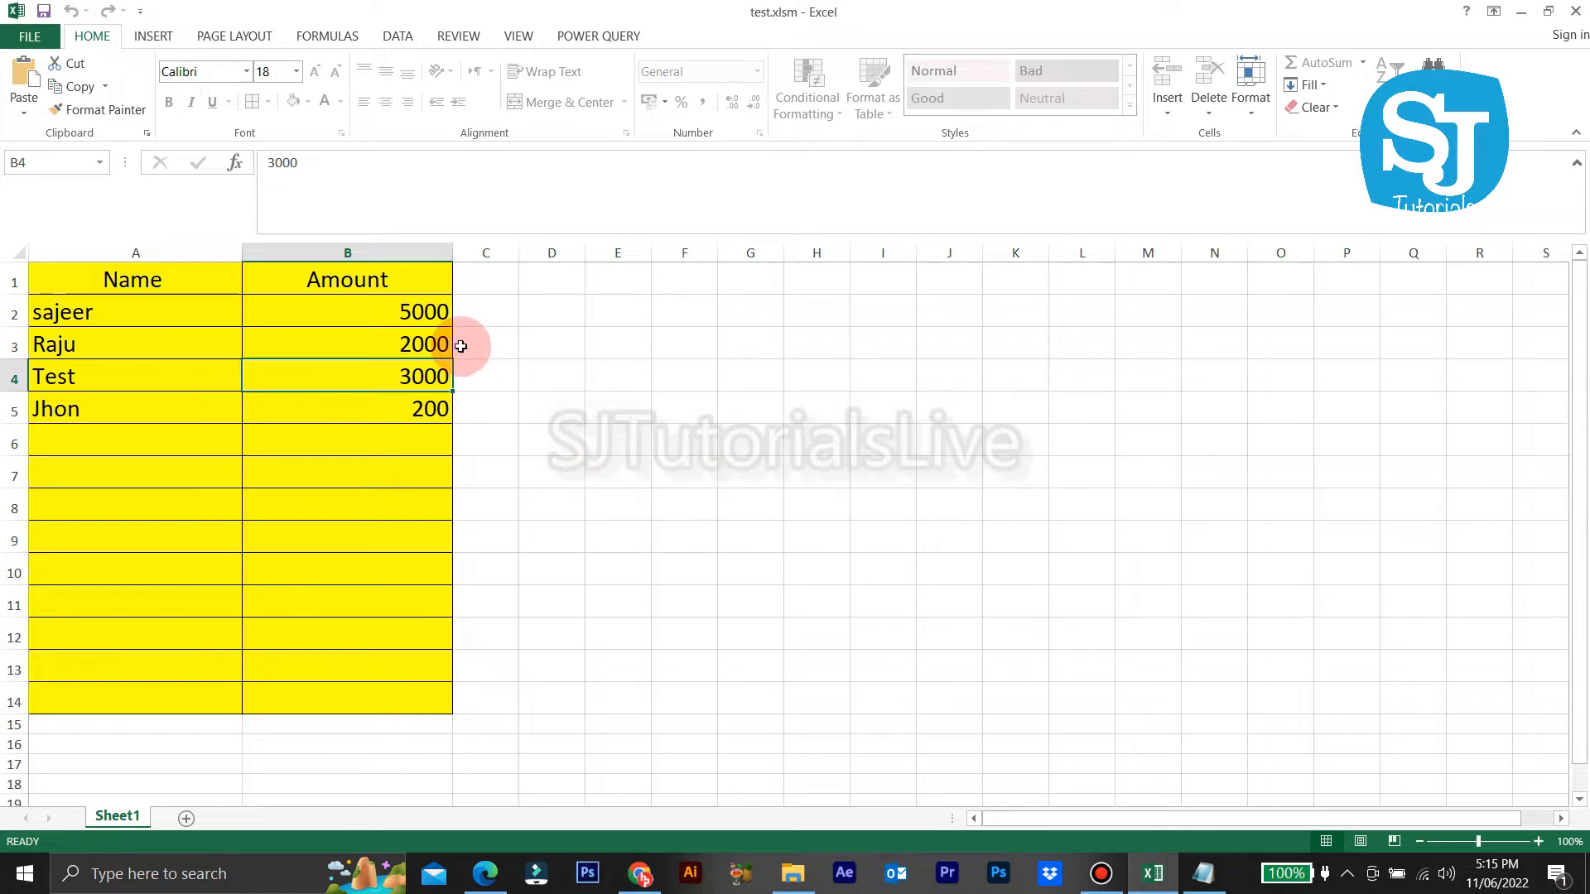
{"action": "left_click_drag", "start_coordinate": [422, 312], "coordinate": [398, 695]}
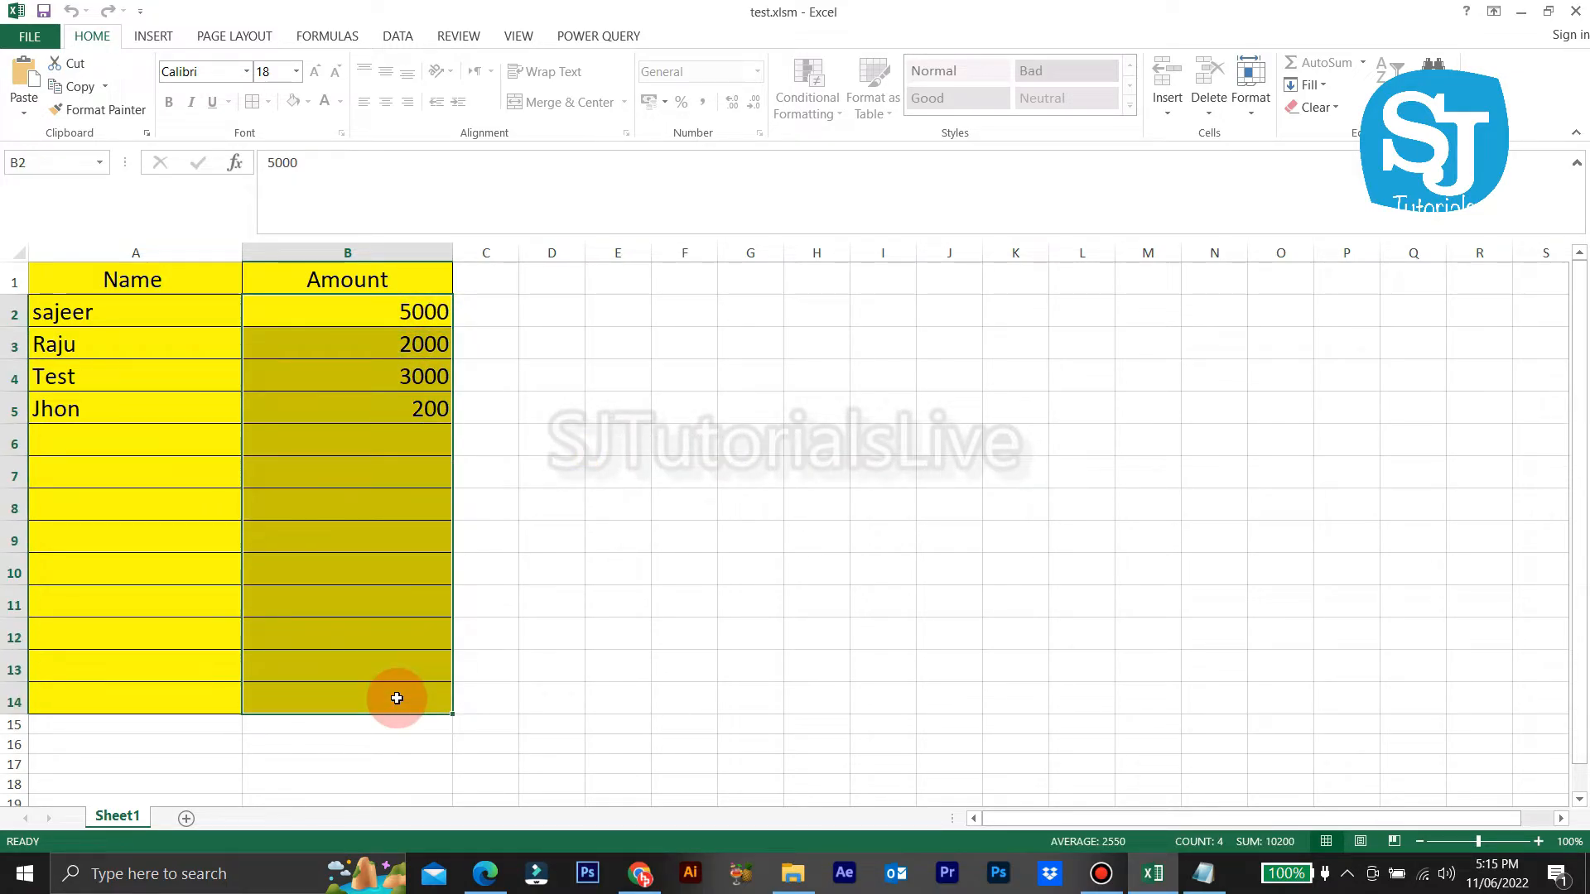
{"action": "left_click", "coordinate": [480, 306]}
{"action": "type", "text": "chk"}
{"action": "key", "text": "Return"}
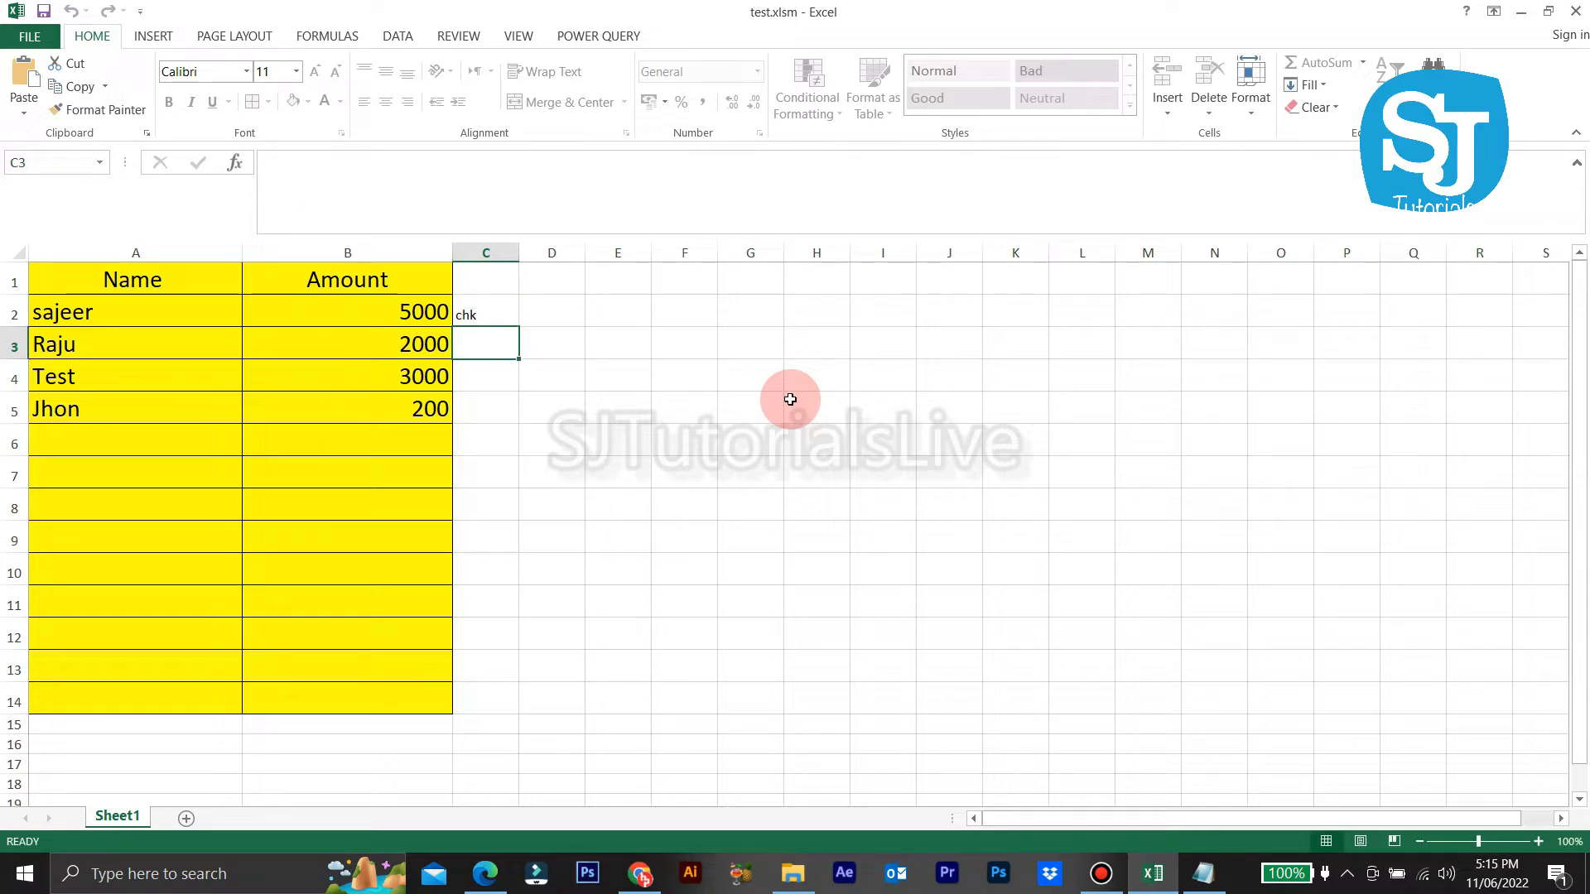
{"action": "type", "text": "adsd"}
{"action": "key", "text": "Return"}
{"action": "type", "text": "asd"}
{"action": "key", "text": "Return"}
{"action": "type", "text": "asd"}
{"action": "key", "text": "Return"}
{"action": "type", "text": "asdd"}
{"action": "key", "text": "Return"}
{"action": "type", "text": "asdasd"}
{"action": "key", "text": "Return"}
{"action": "type", "text": "asd"}
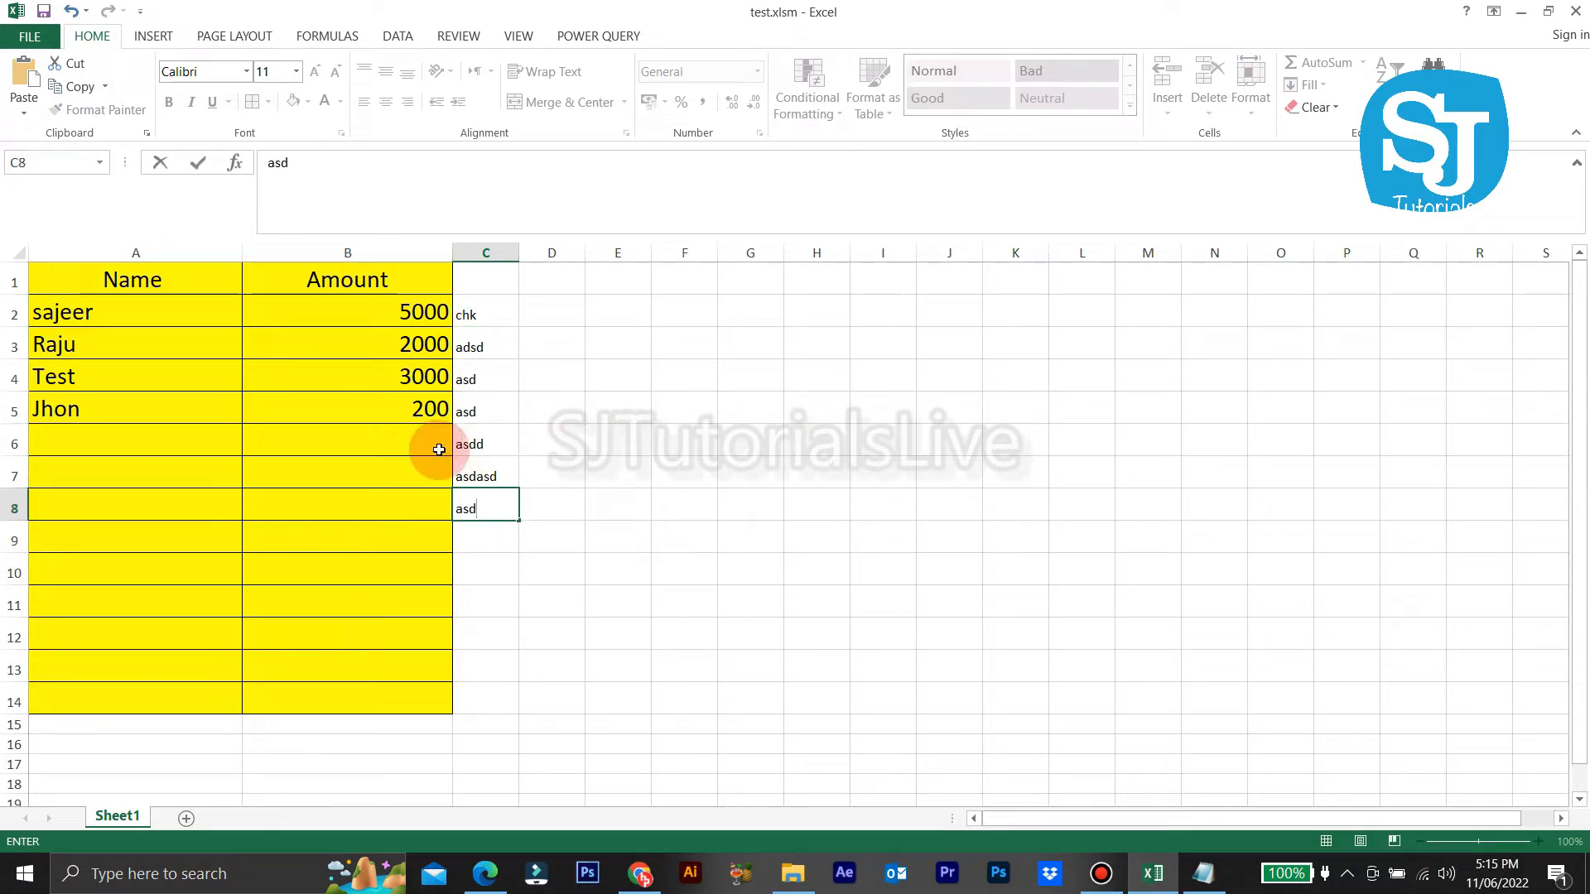
{"action": "left_click", "coordinate": [497, 312]}
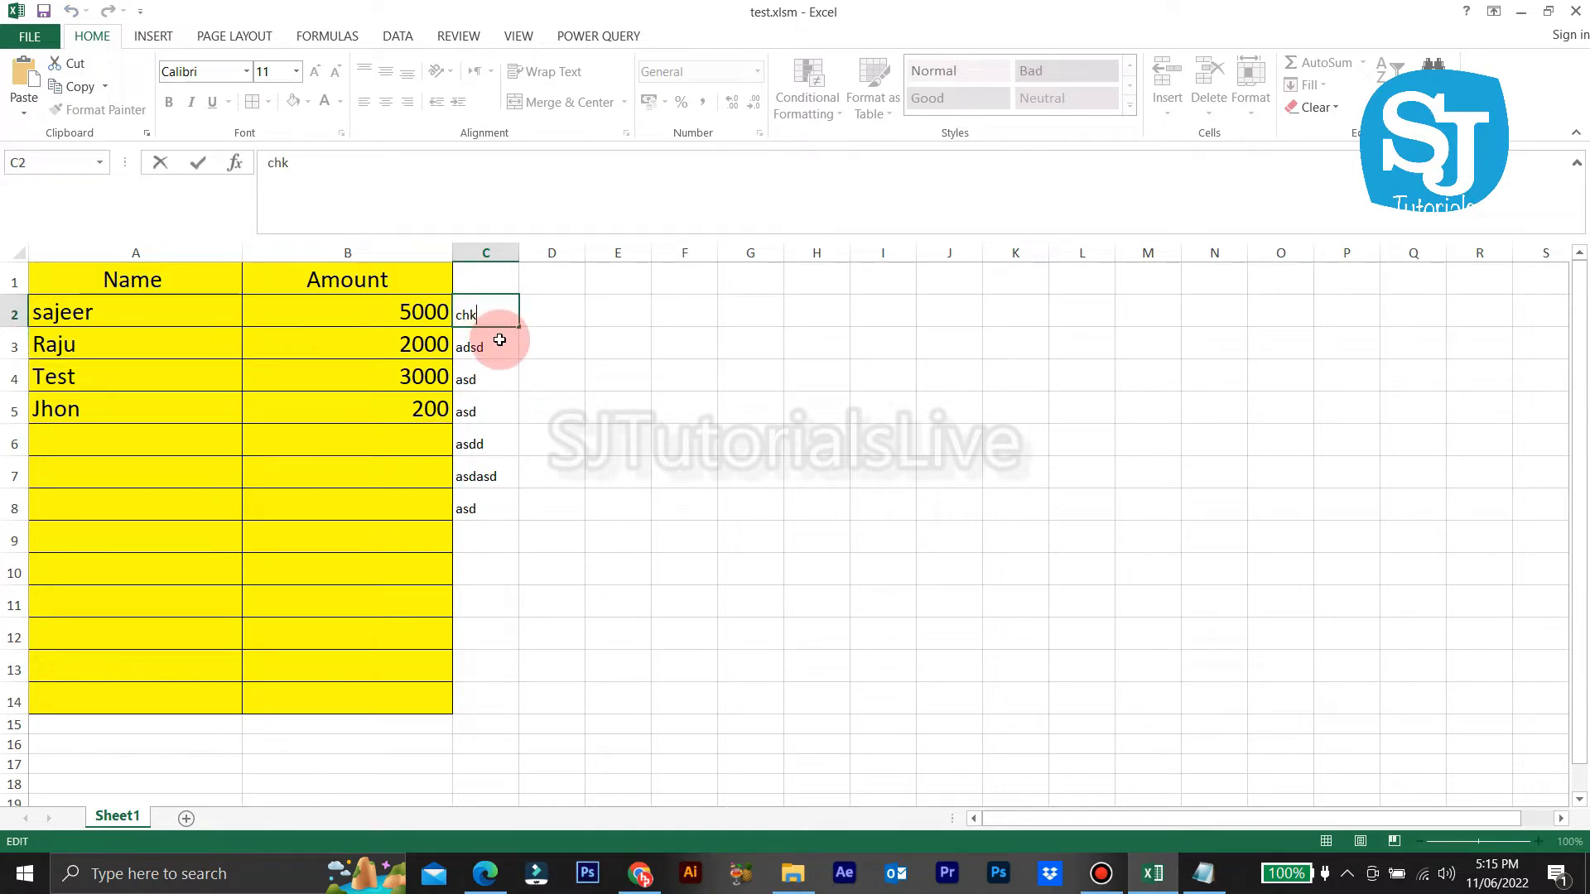
Step: Confirm the column C entries stay editable while the 5000 amount remains locked
{"action": "left_click", "coordinate": [499, 344]}
{"action": "left_click", "coordinate": [474, 382]}
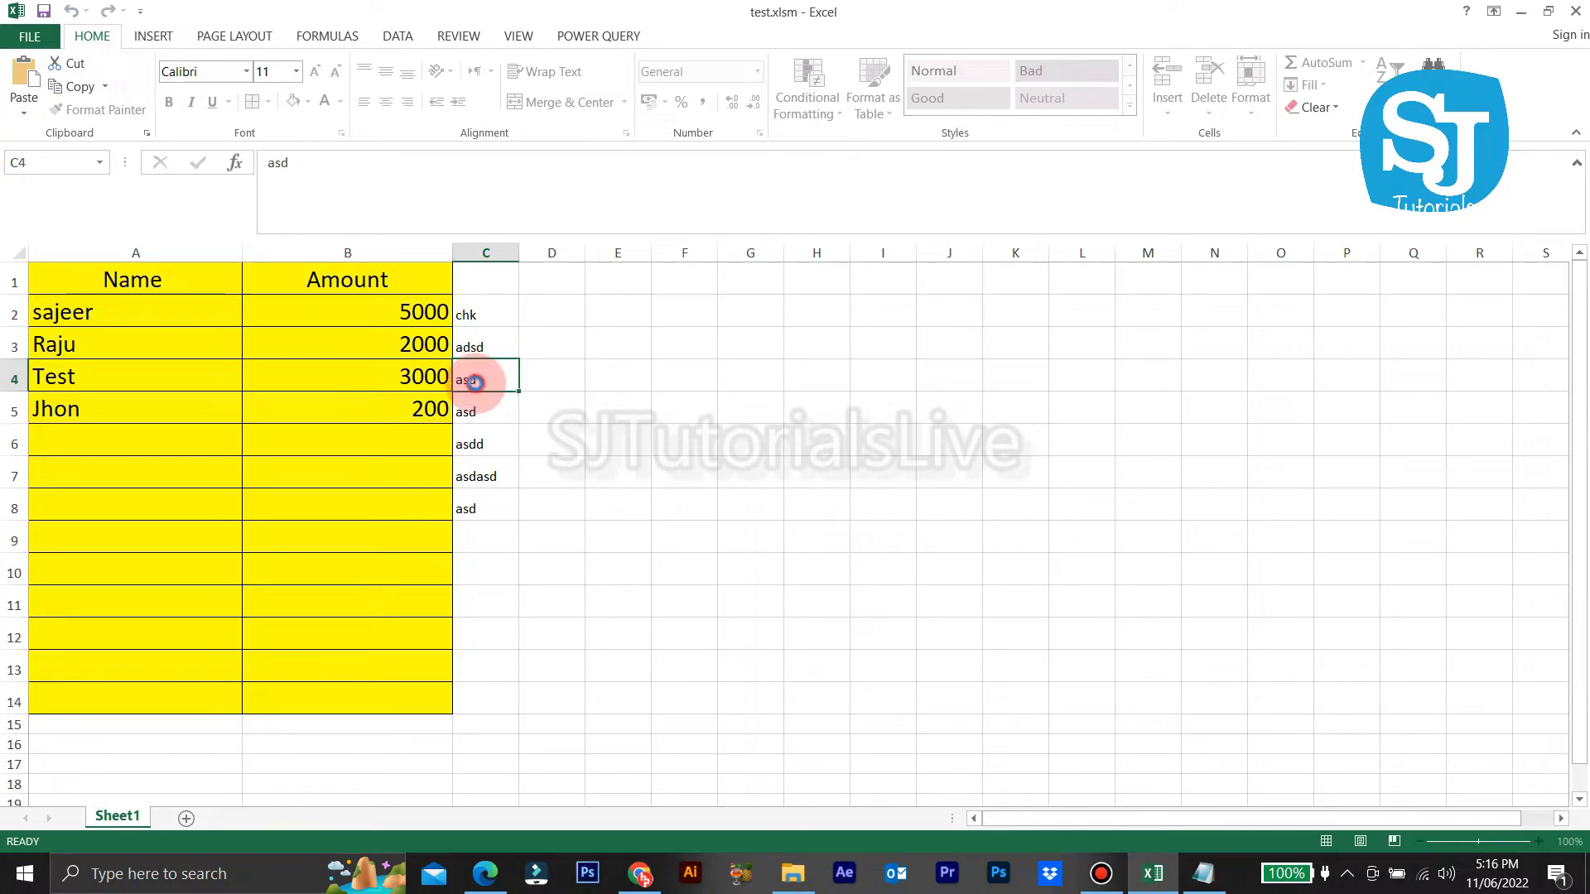
{"action": "left_click", "coordinate": [406, 310]}
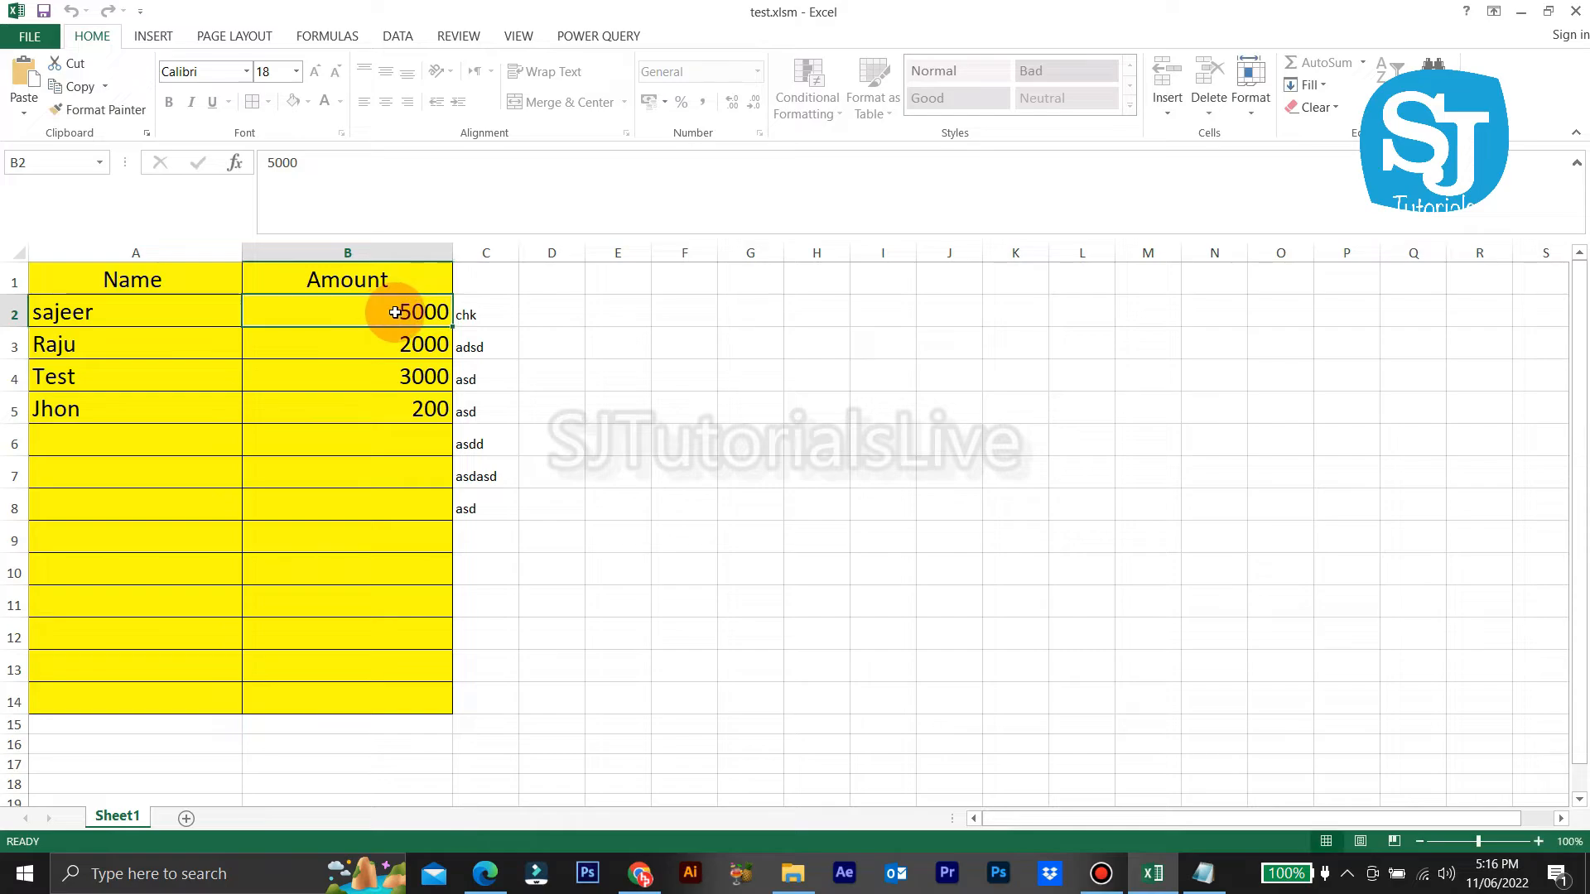
{"action": "double_click", "coordinate": [418, 312]}
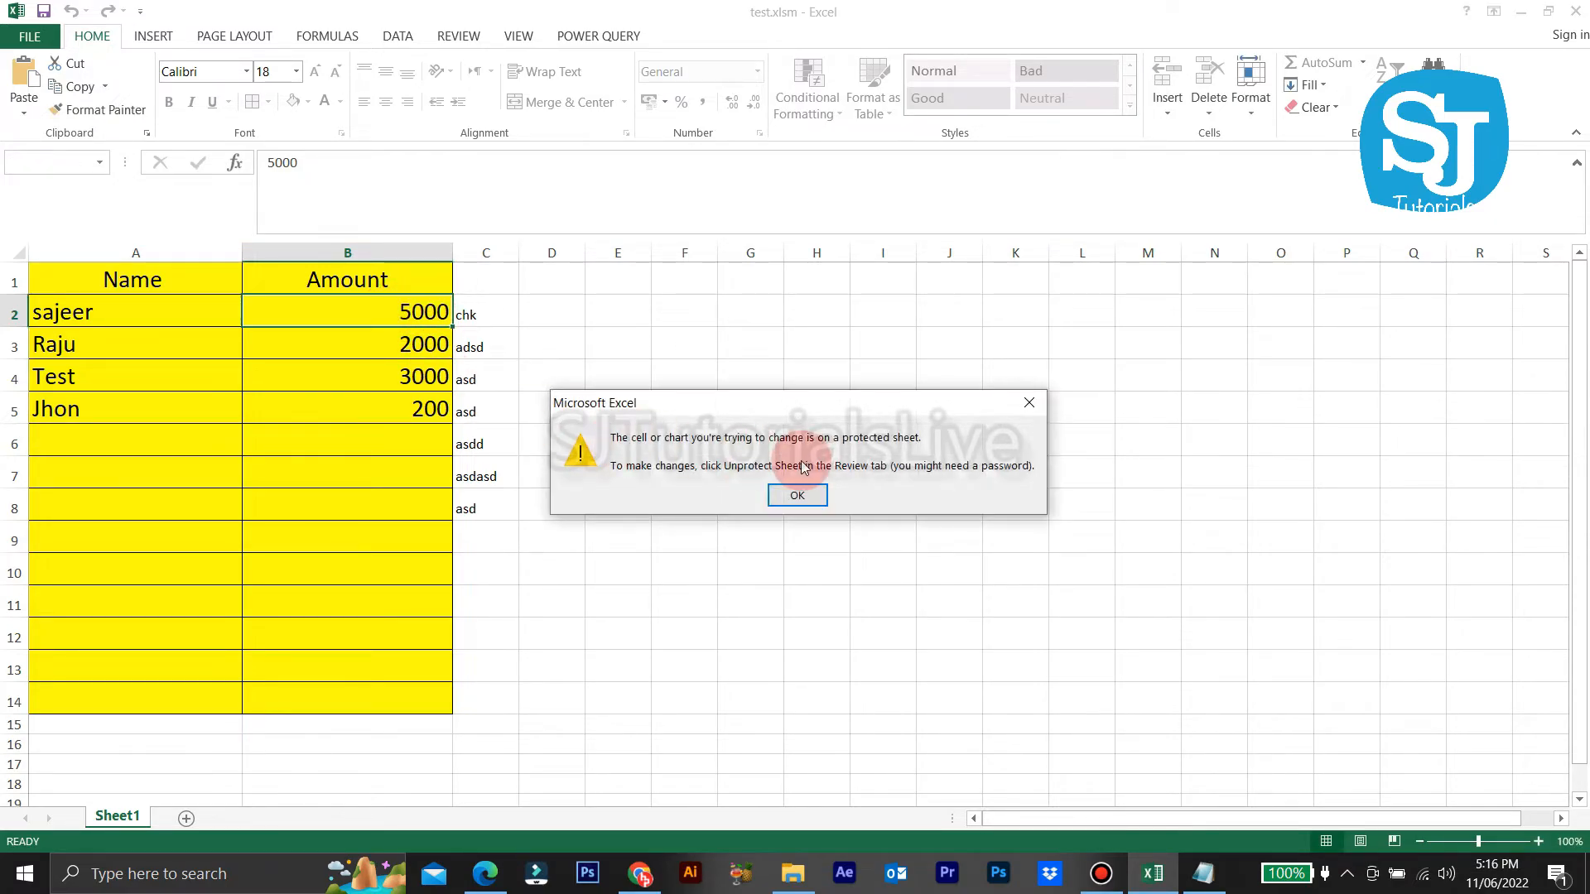
{"action": "left_click", "coordinate": [800, 497]}
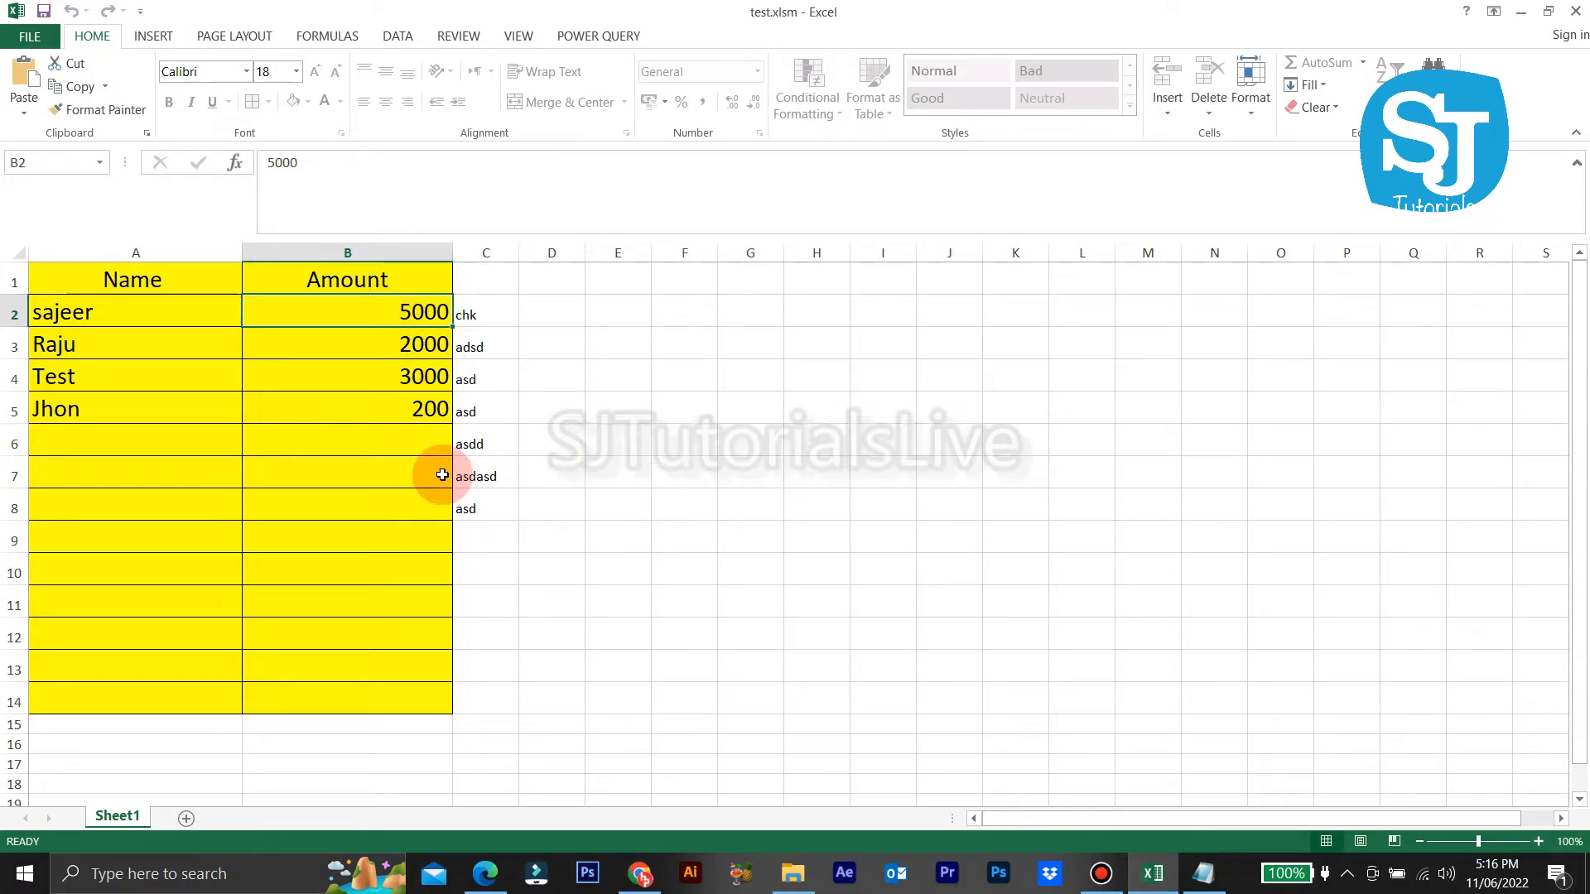
{"action": "left_click", "coordinate": [409, 440]}
Step: Fill the Amount column with 66000, 2000, 12000, 3200, 12200, 3200, 1223, 22333 and 2
{"action": "type", "text": "66000"}
{"action": "key", "text": "Return"}
{"action": "type", "text": "20"}
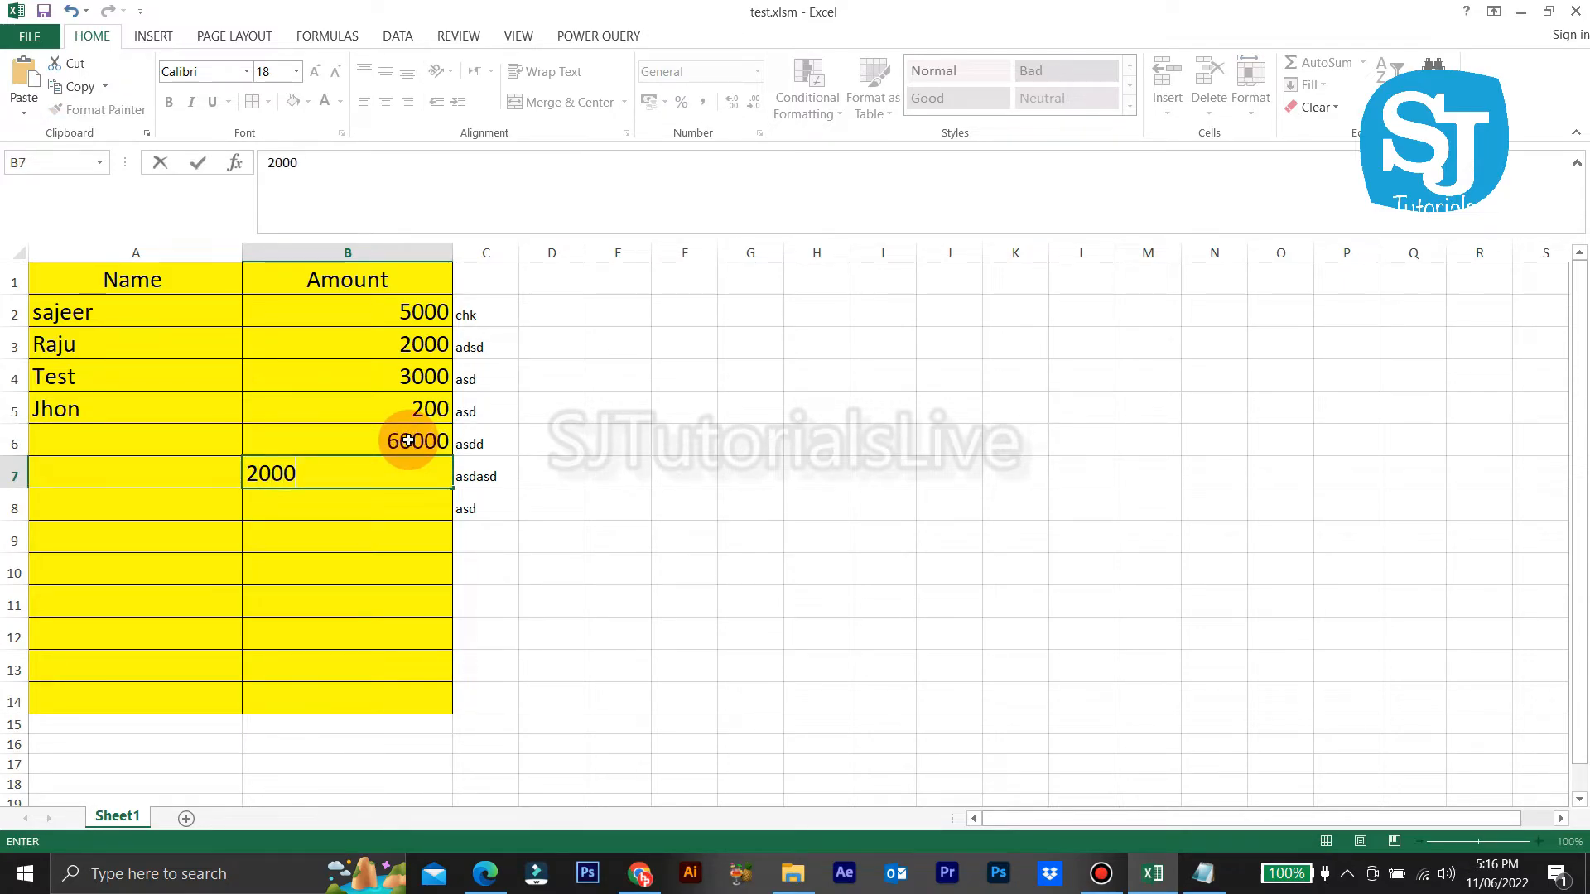
{"action": "type", "text": "00"}
{"action": "key", "text": "Return"}
{"action": "type", "text": "12000"}
{"action": "key", "text": "Return"}
{"action": "type", "text": "32"}
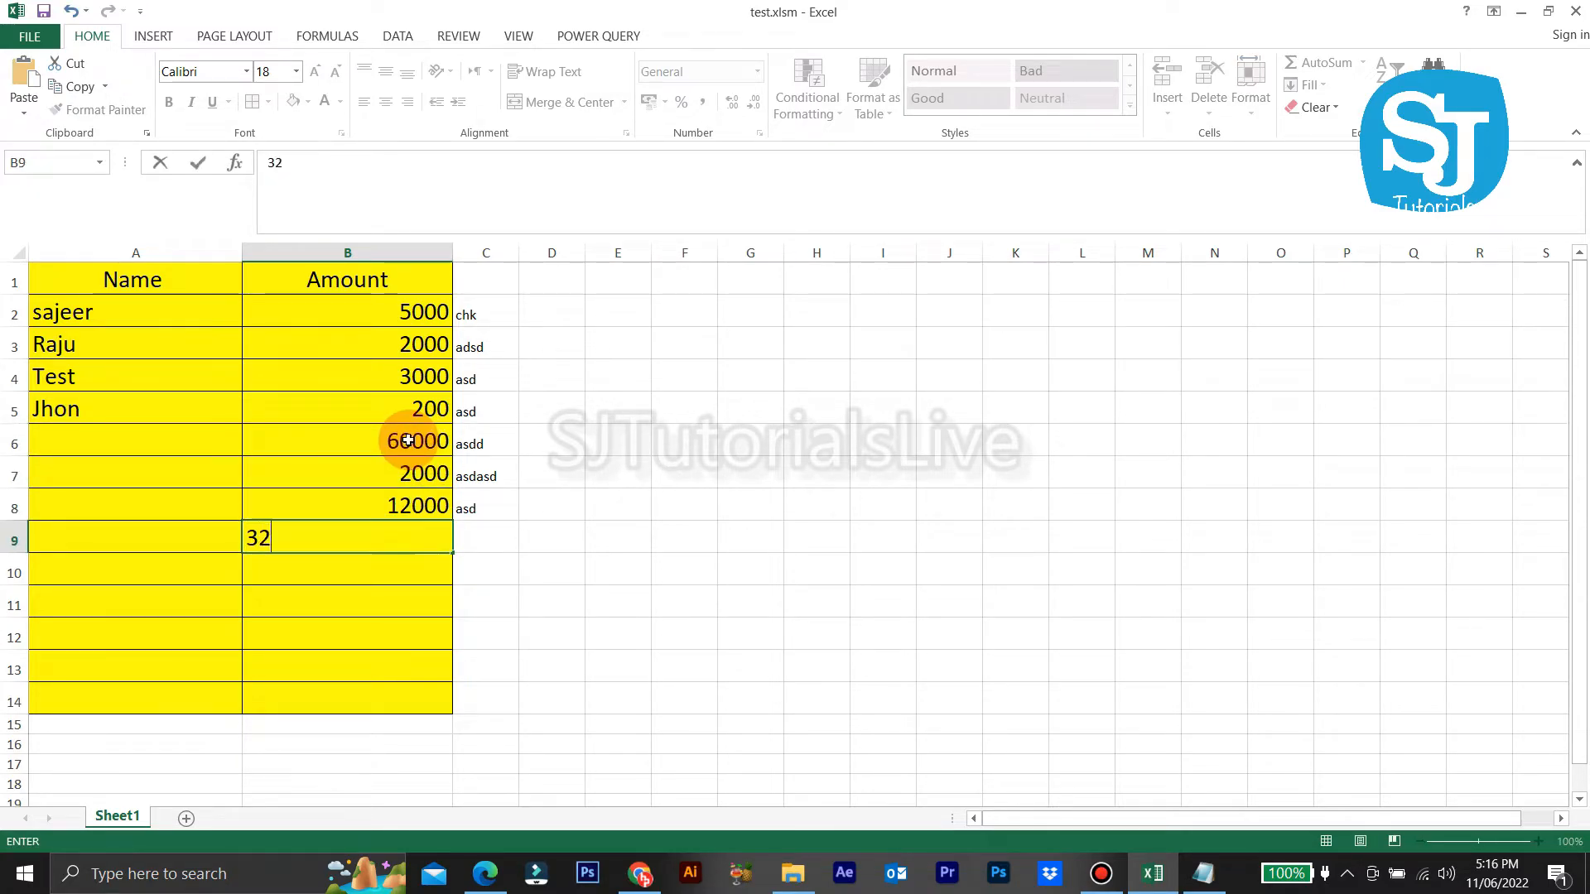
{"action": "type", "text": "00"}
{"action": "key", "text": "Return"}
{"action": "type", "text": "1"}
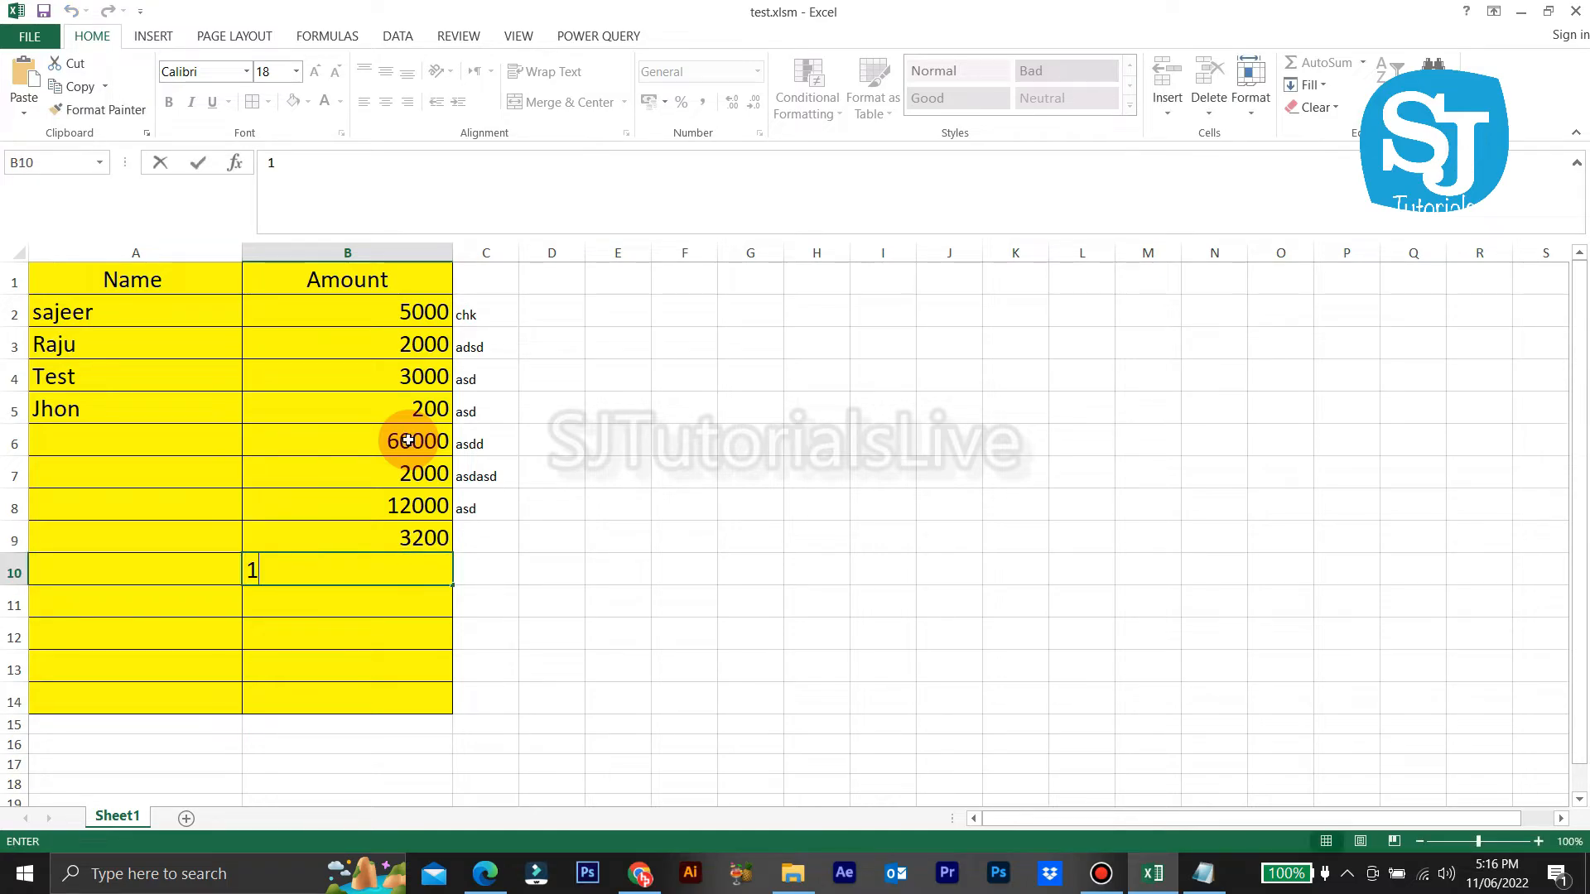
{"action": "type", "text": "2200"}
{"action": "key", "text": "Return"}
{"action": "type", "text": "3200"}
{"action": "key", "text": "Return"}
{"action": "type", "text": "1223"}
{"action": "key", "text": "Return"}
{"action": "type", "text": "2"}
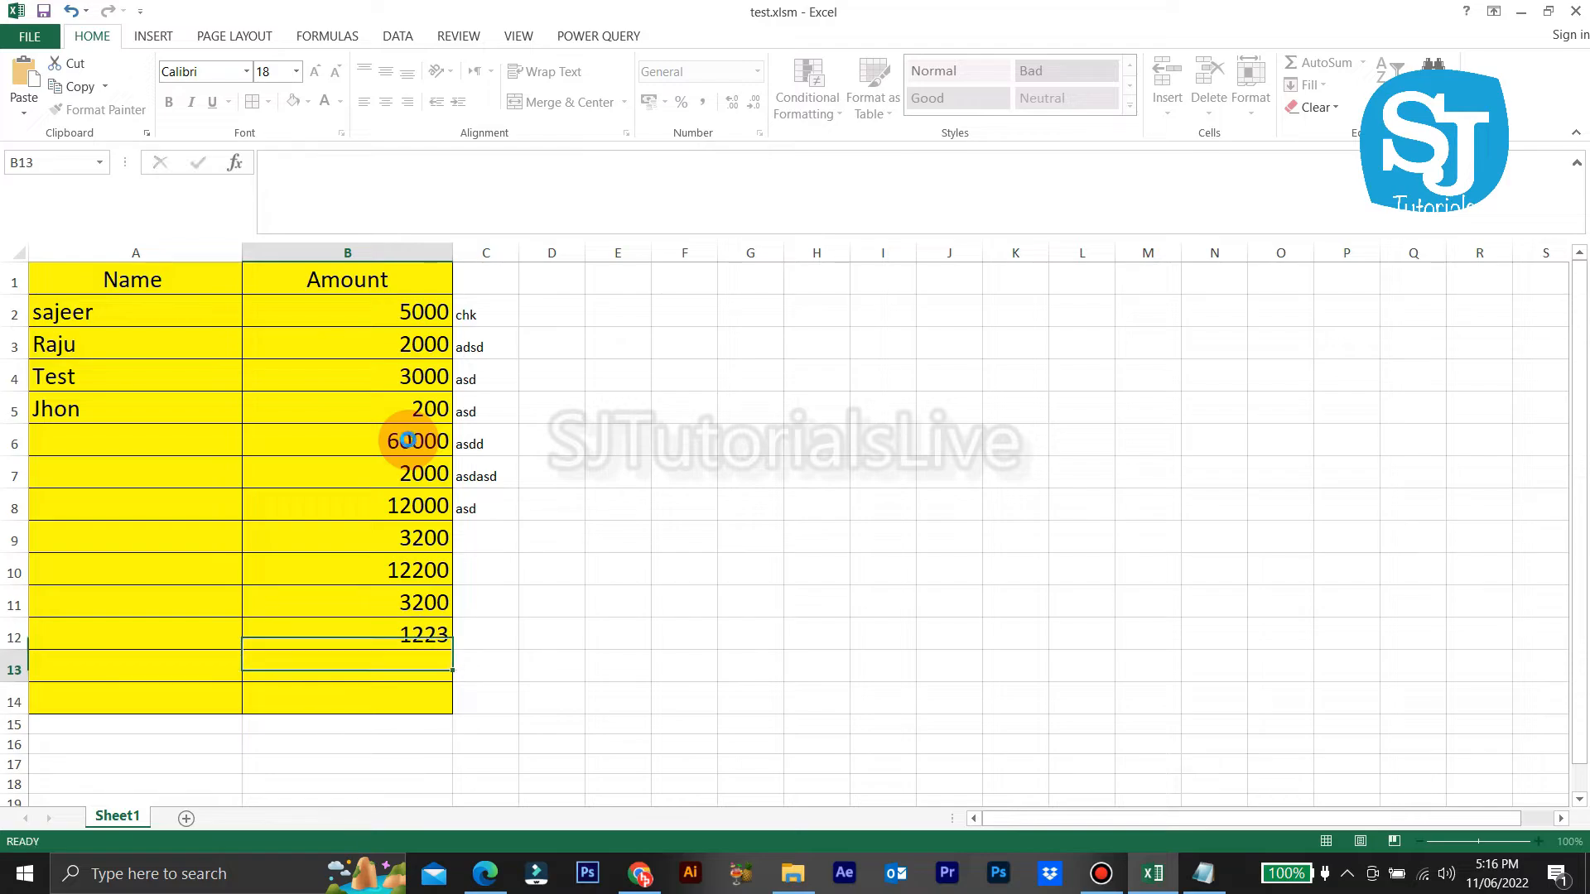
{"action": "type", "text": "2333"}
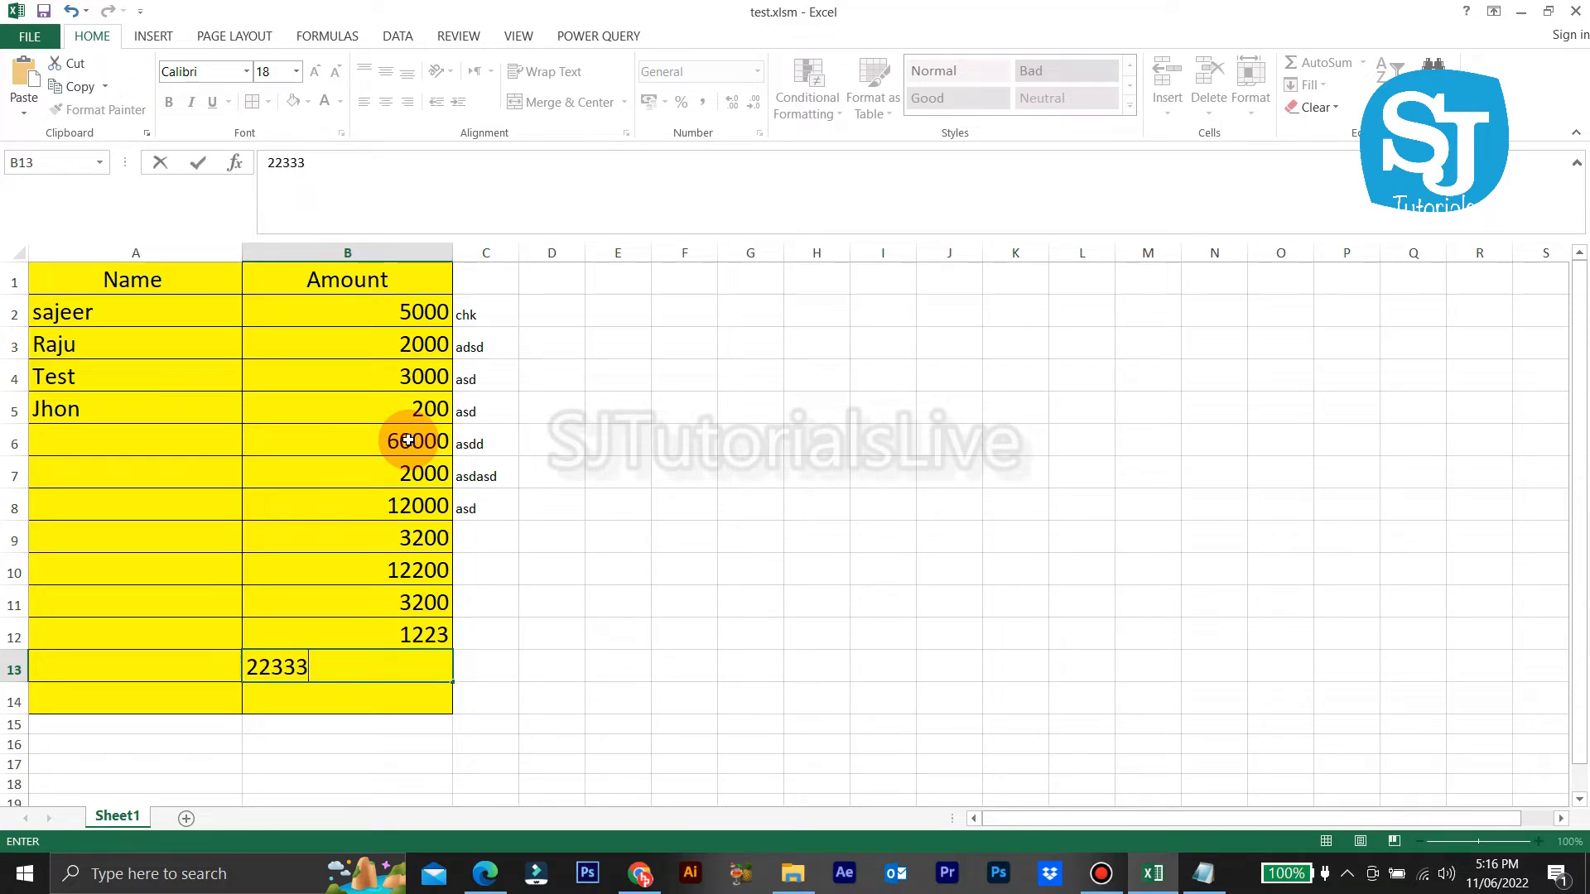
{"action": "key", "text": "Return"}
{"action": "type", "text": "2"}
{"action": "key", "text": "Return"}
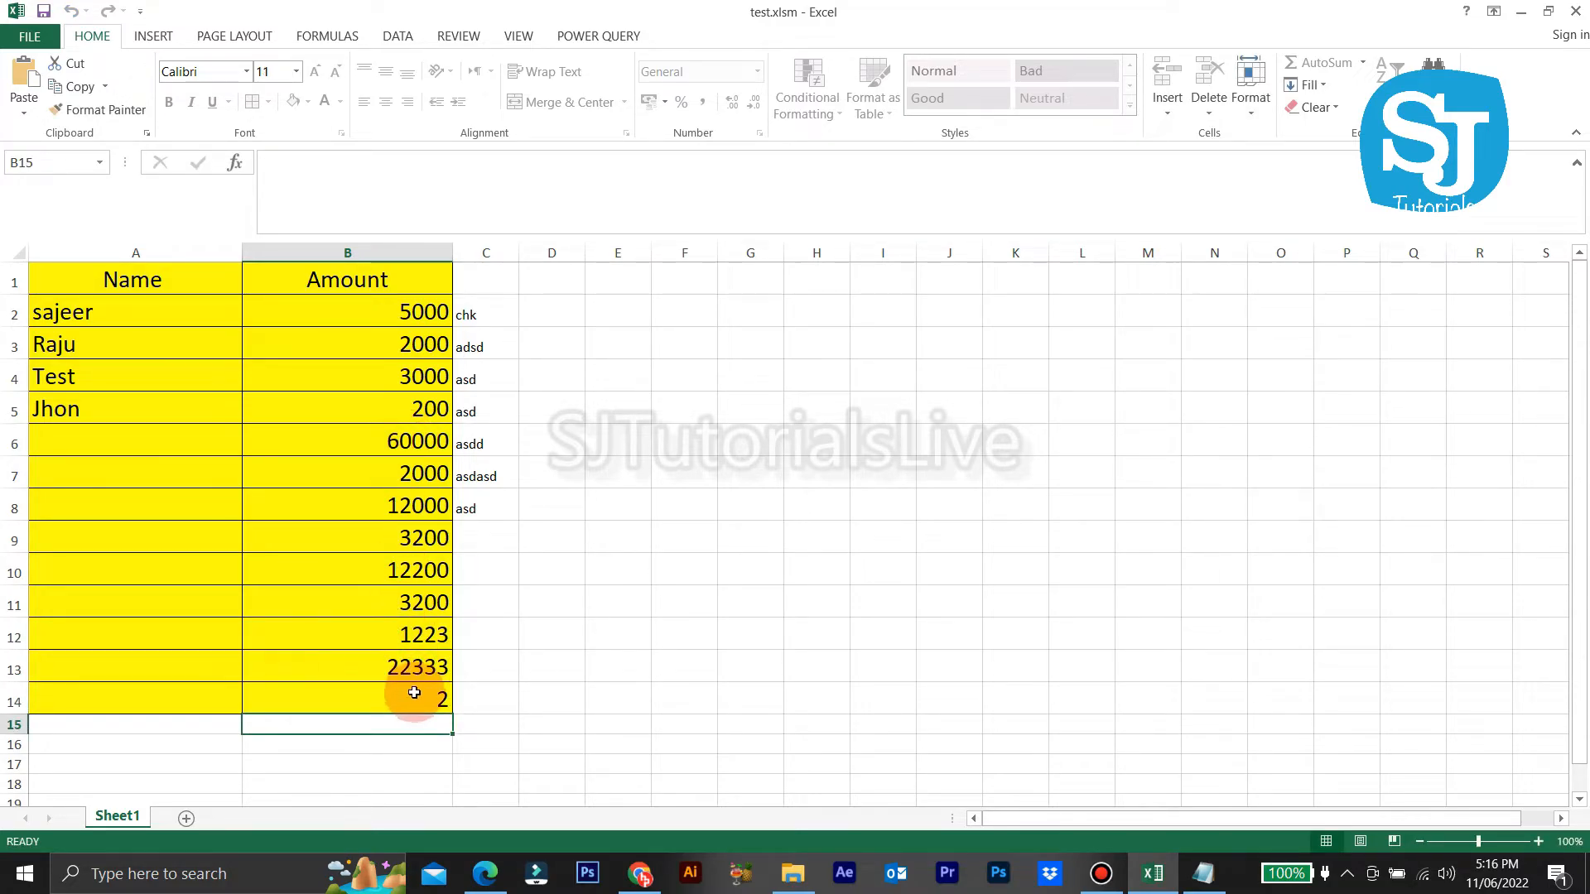
Step: Confirm the amounts in B14 and B13 now refuse edits
{"action": "double_click", "coordinate": [415, 691]}
{"action": "left_click", "coordinate": [788, 491]}
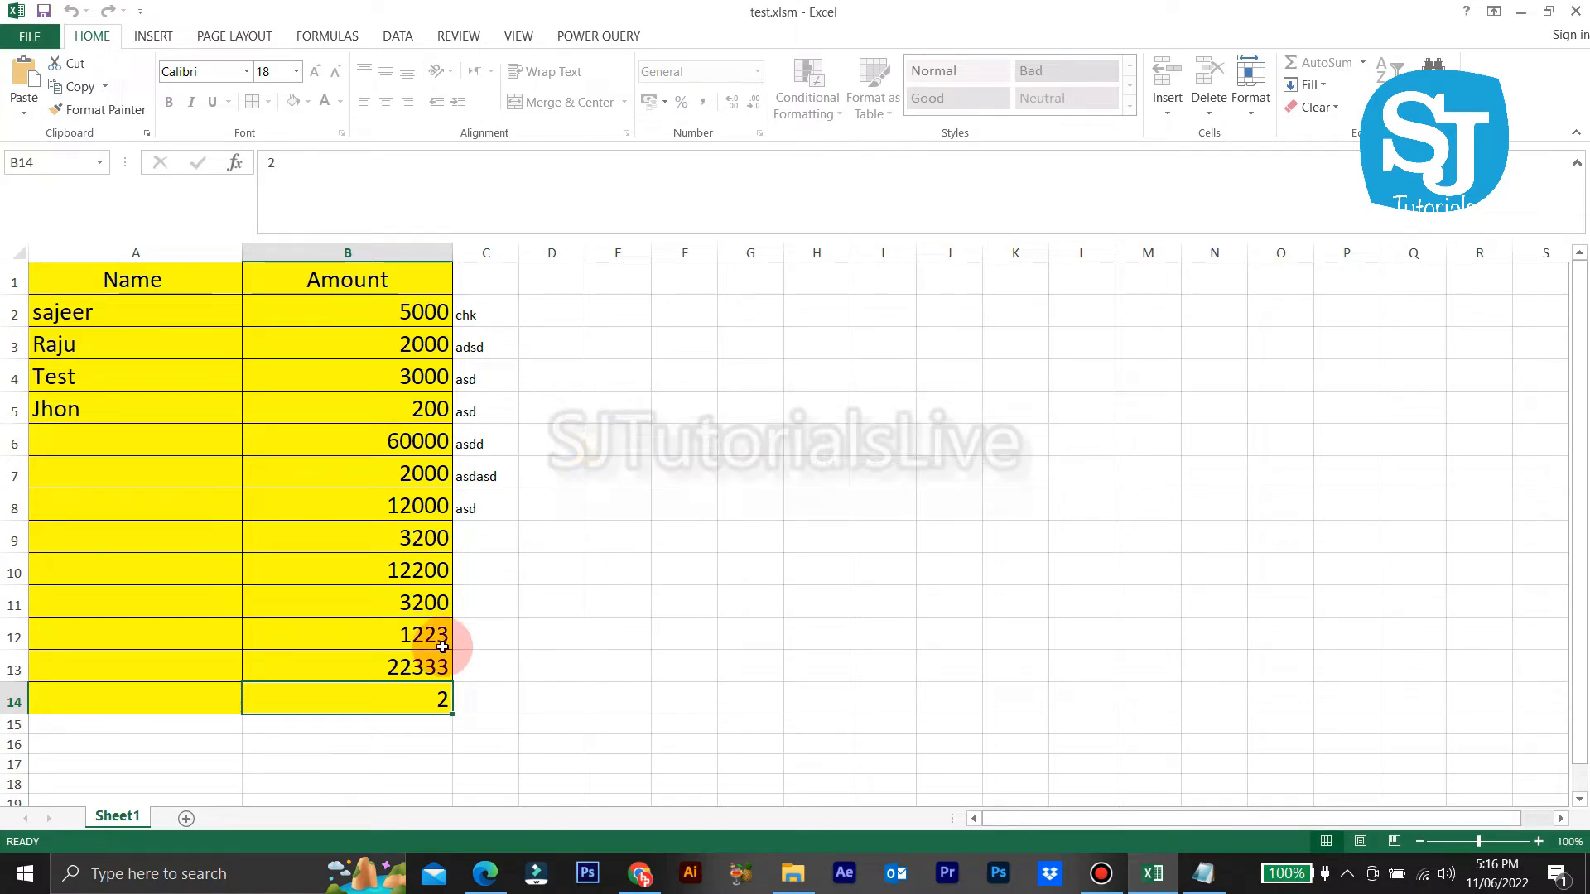
{"action": "double_click", "coordinate": [442, 661]}
{"action": "left_click", "coordinate": [797, 494]}
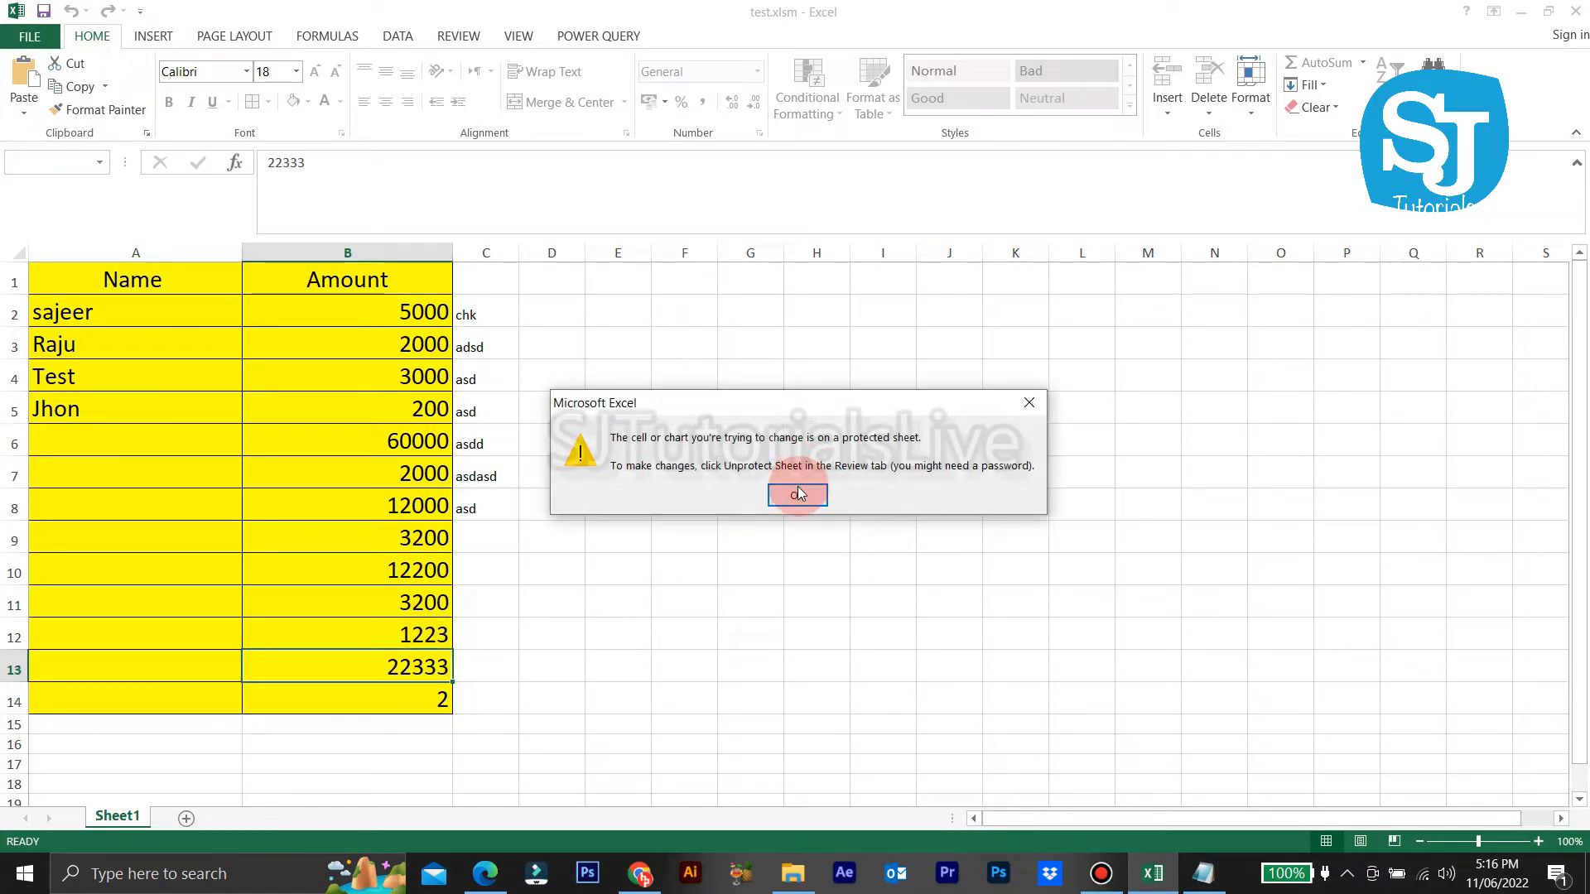
Step: Enter 12313123 in B15 below the table, then confirm B14 stays locked
{"action": "double_click", "coordinate": [417, 723]}
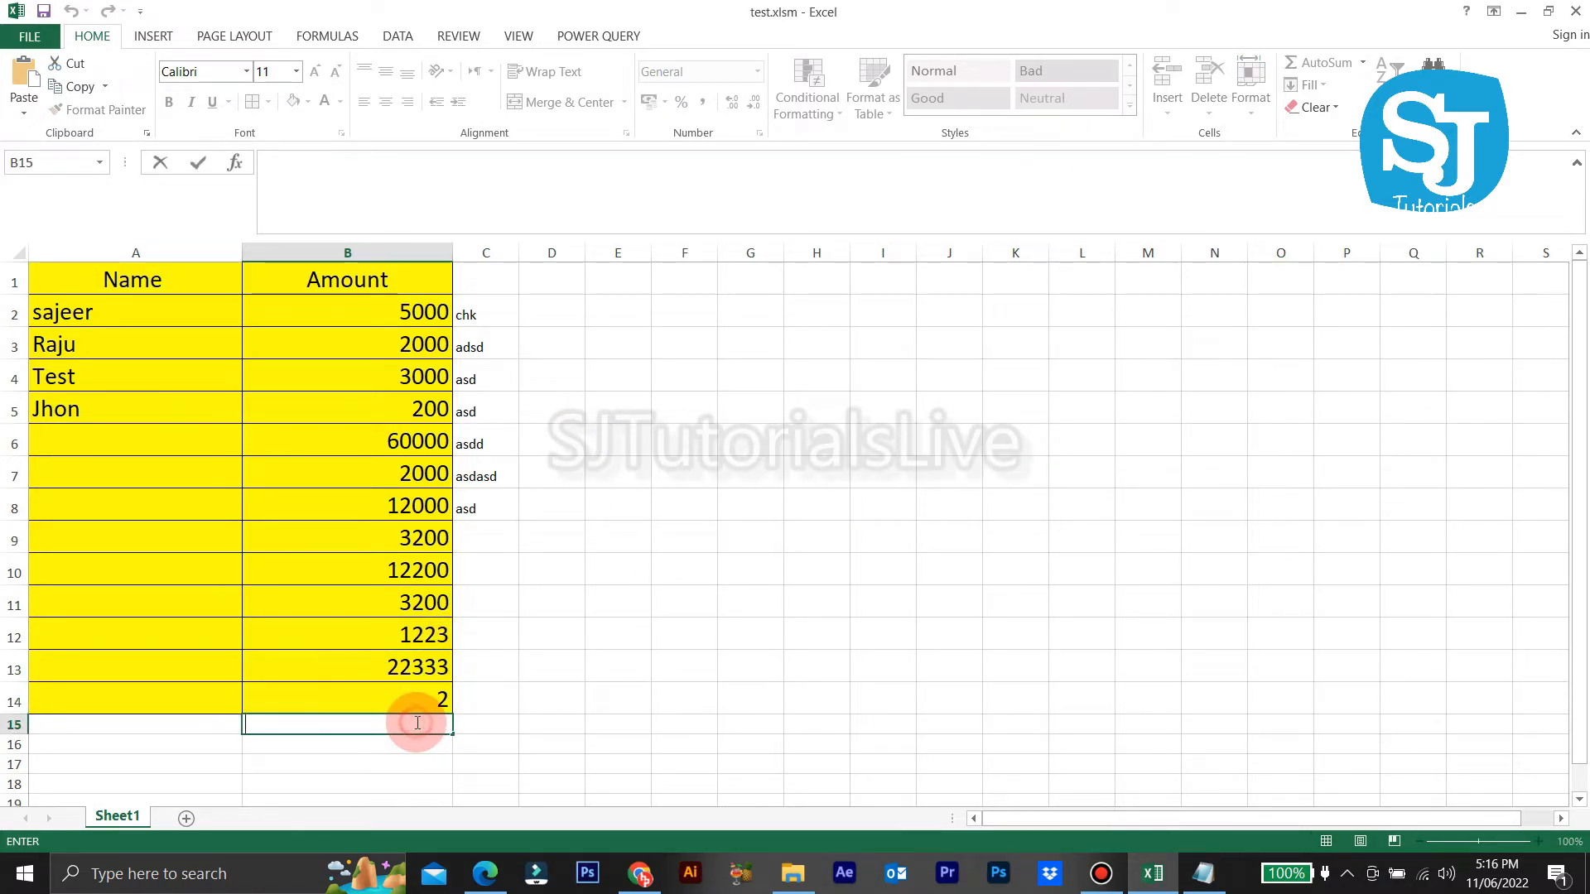
{"action": "double_click", "coordinate": [415, 722]}
{"action": "key", "text": "Return"}
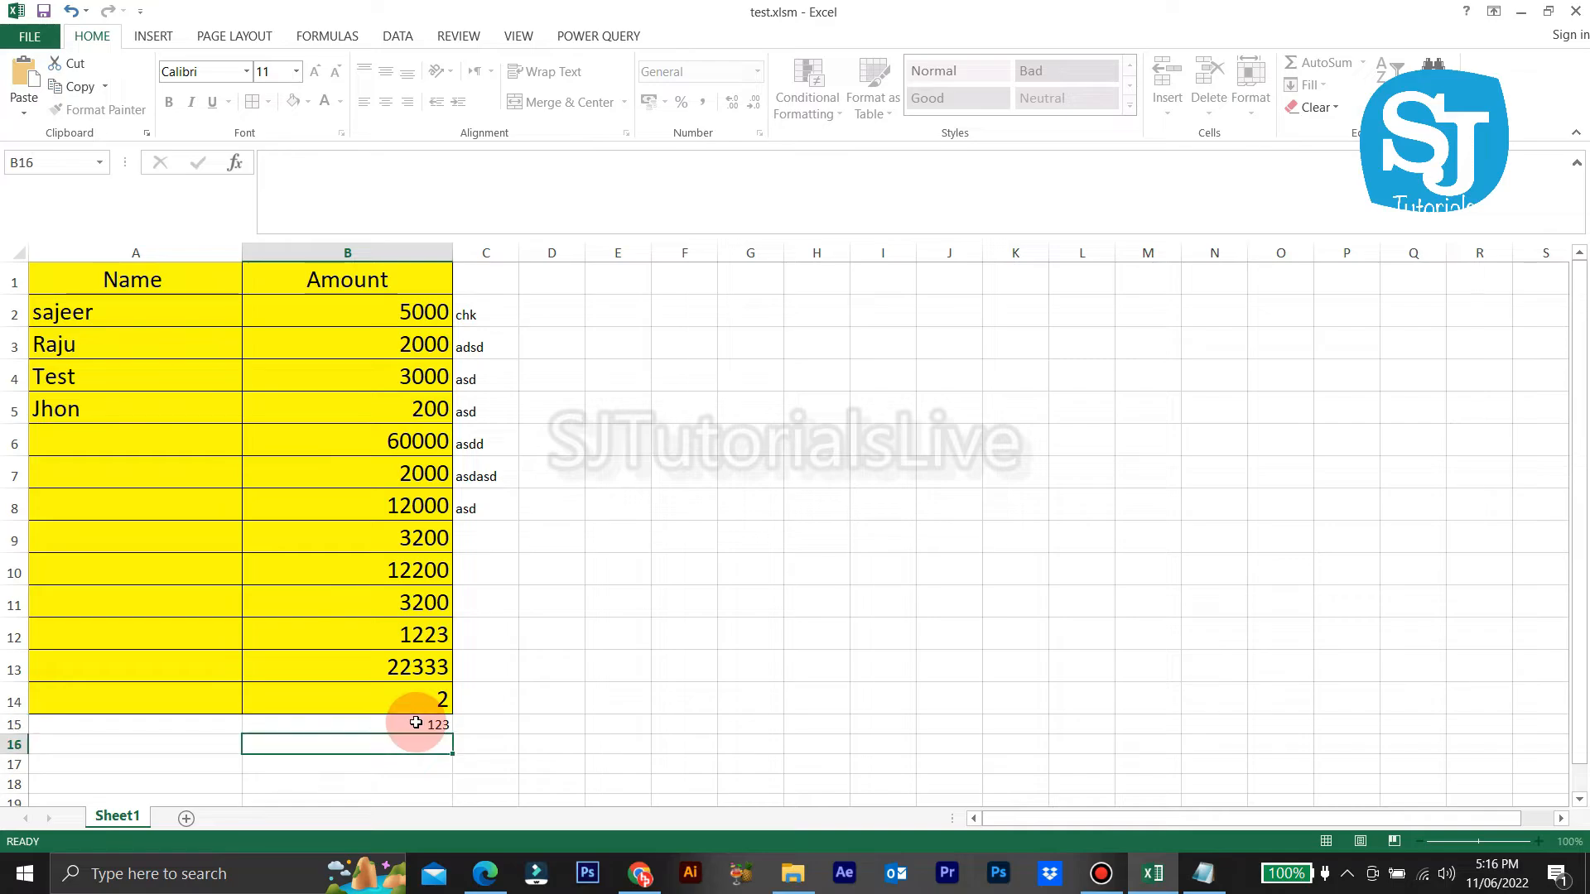
{"action": "double_click", "coordinate": [416, 723]}
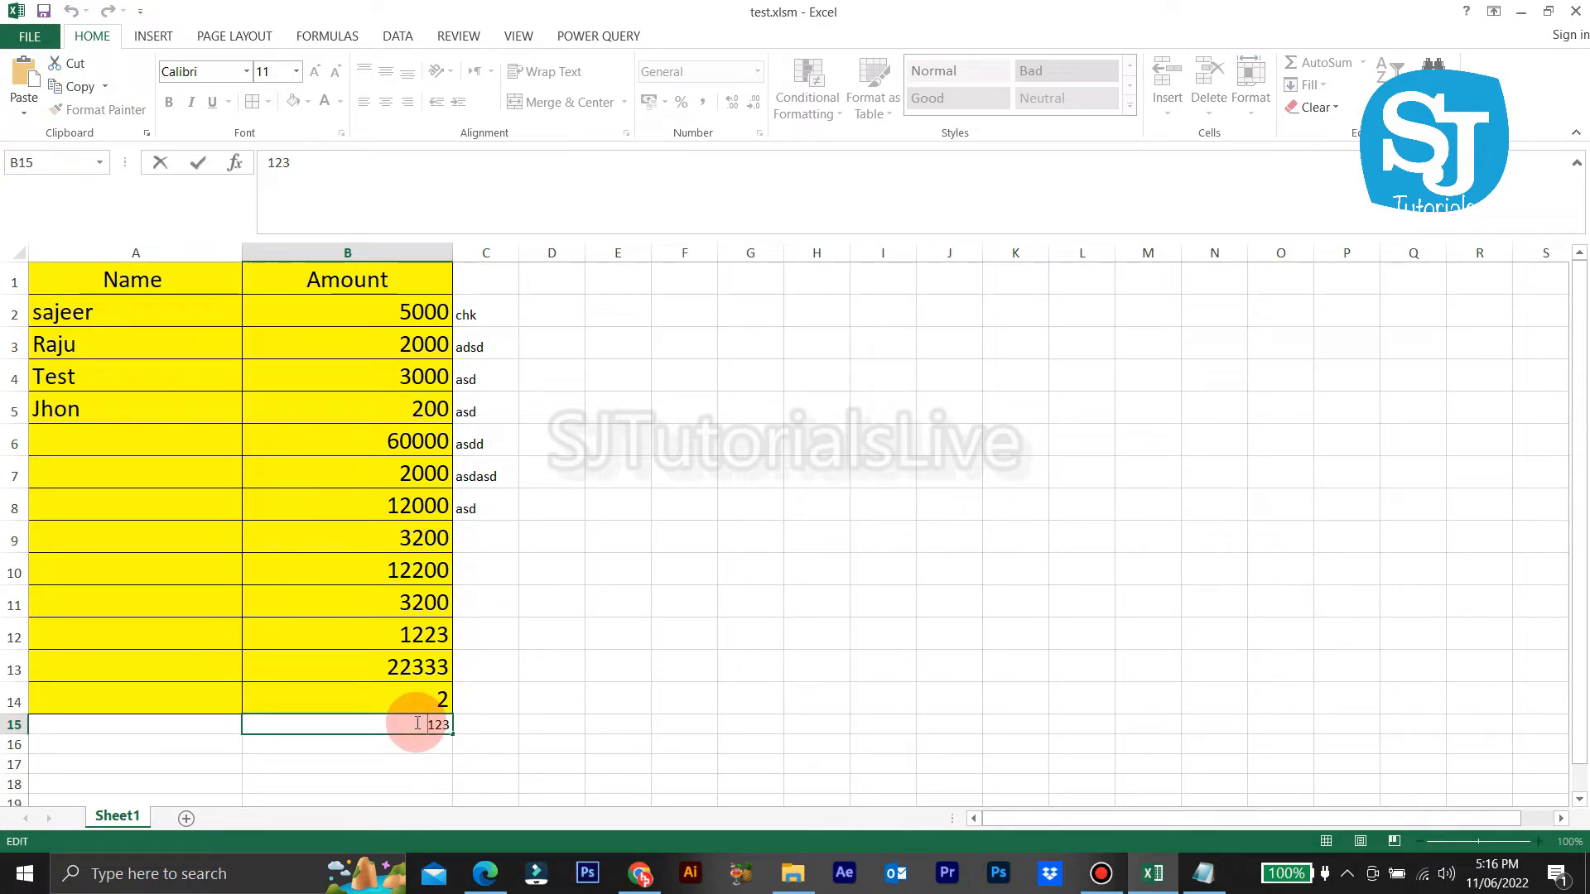
{"action": "key", "text": "Return"}
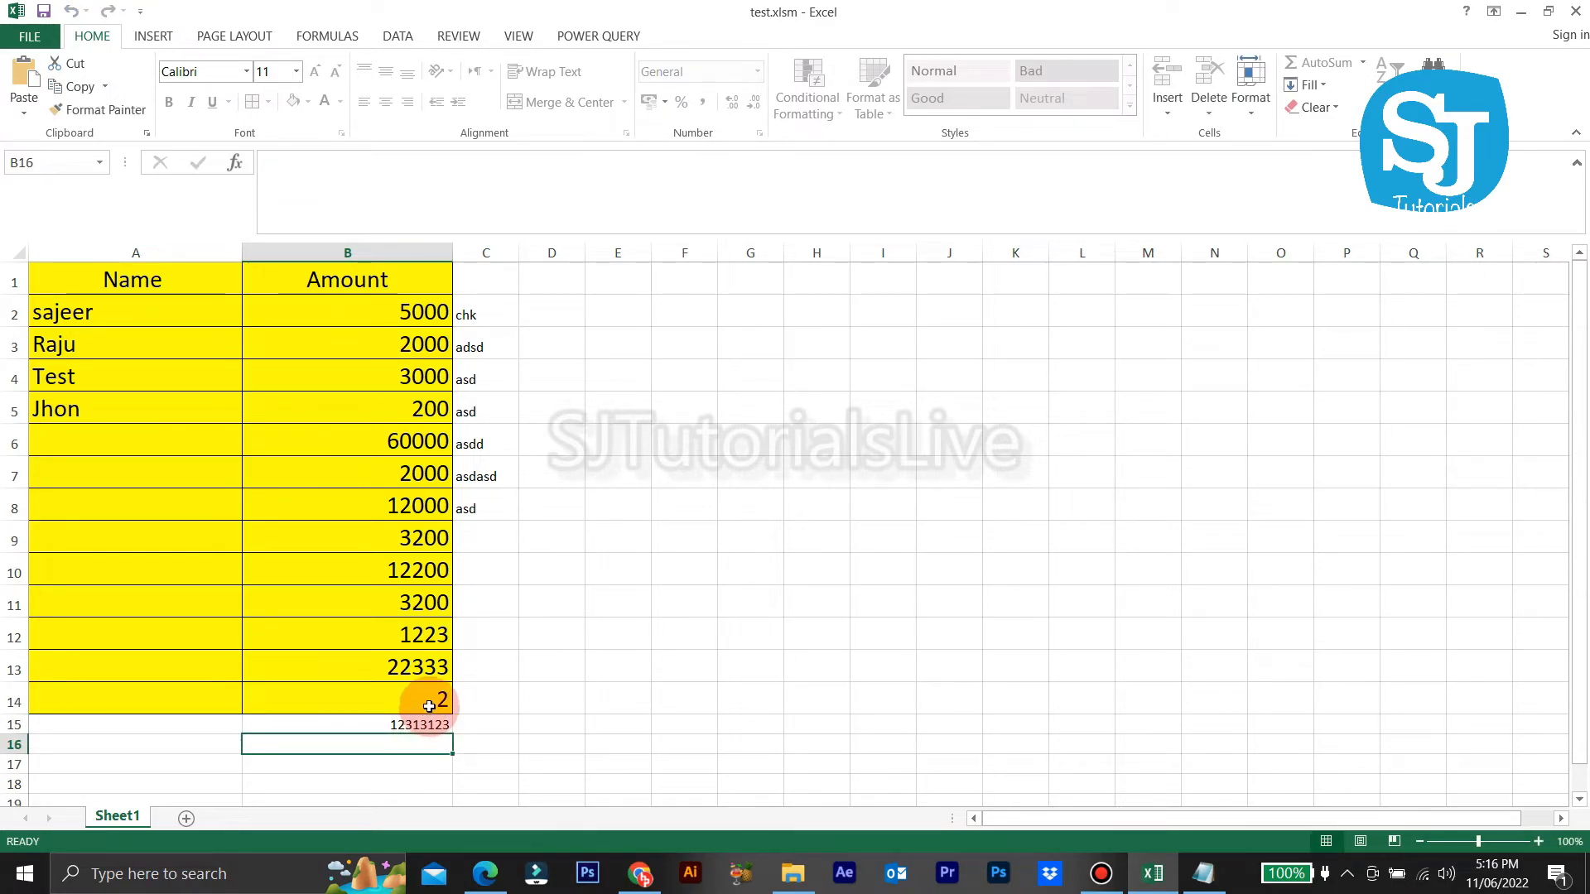
{"action": "double_click", "coordinate": [439, 701]}
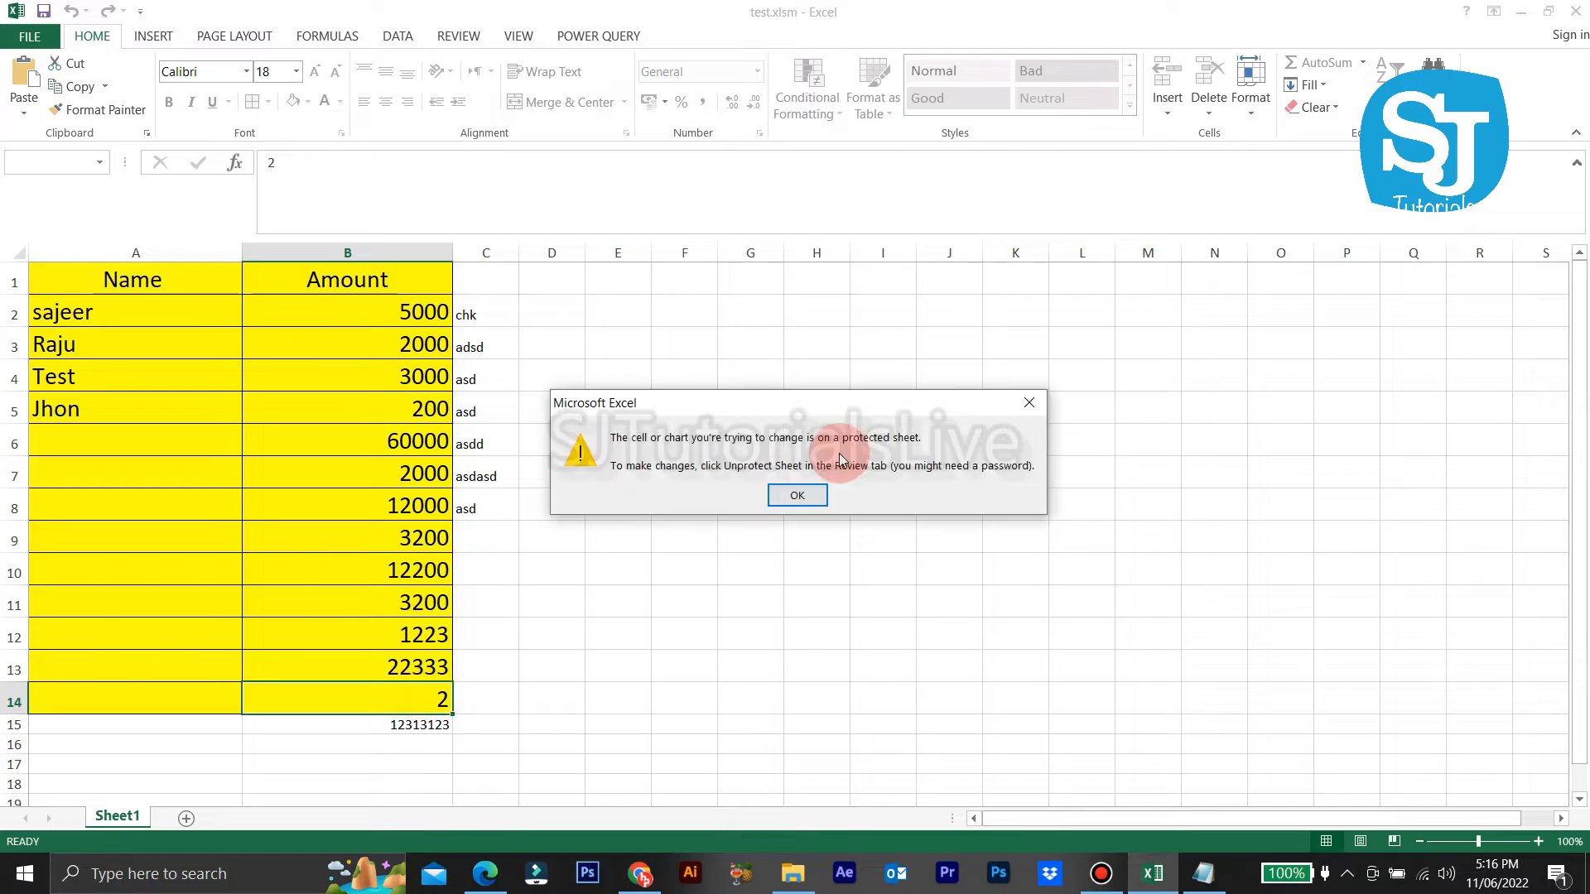
{"action": "left_click", "coordinate": [796, 495]}
{"action": "left_click", "coordinate": [398, 304]}
{"action": "left_click_drag", "start_coordinate": [397, 304], "coordinate": [329, 718]}
Step: Open Sheet1's code and highlight the password on the Unprotect line
{"action": "left_click", "coordinate": [623, 598]}
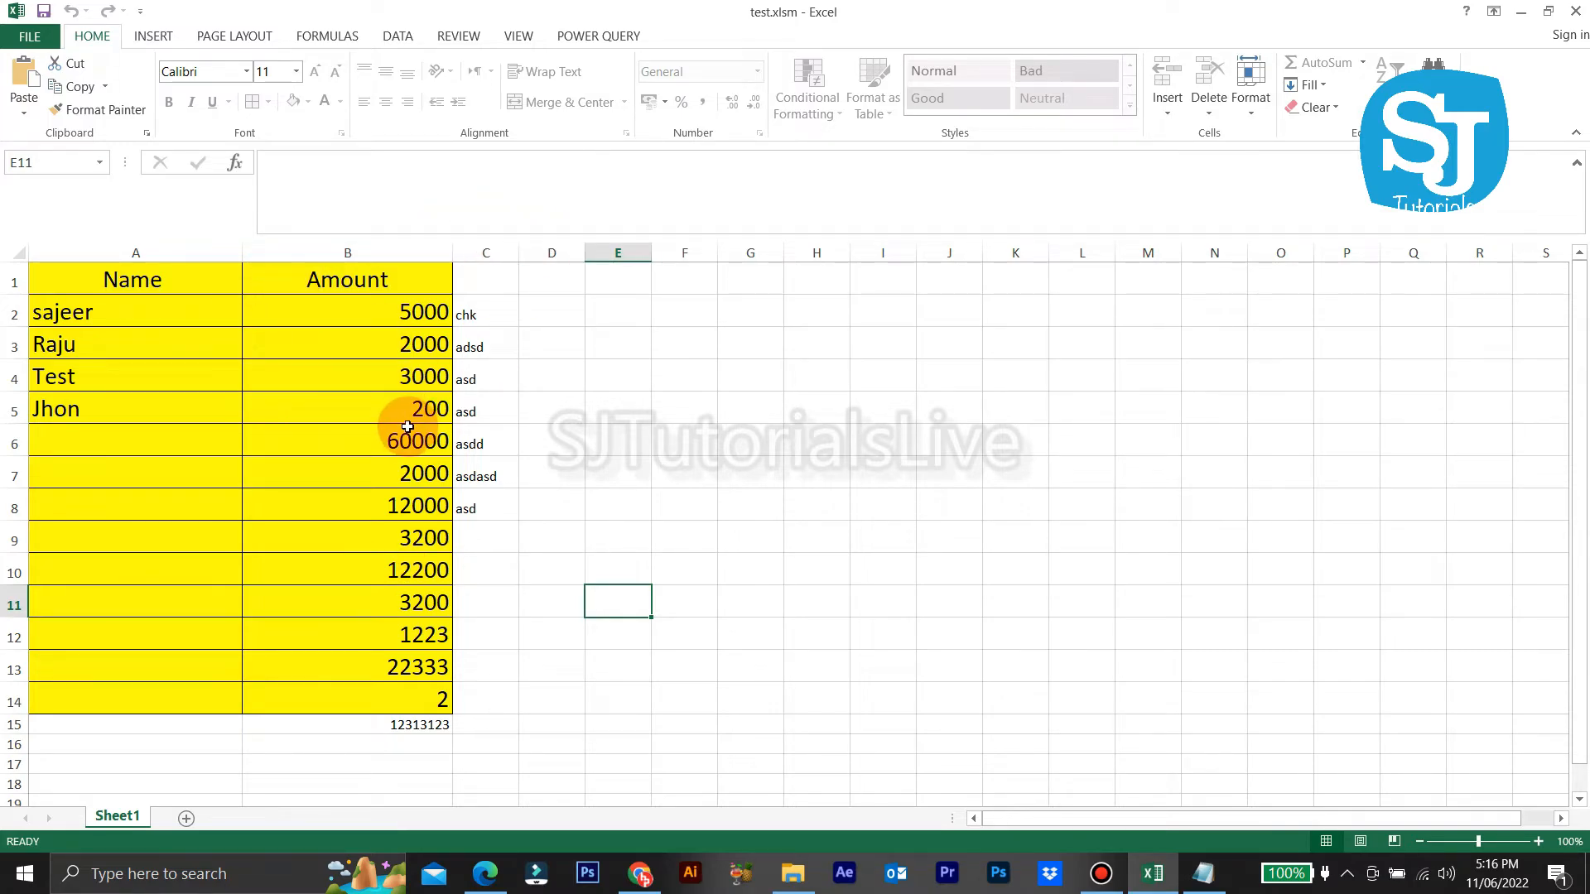
{"action": "right_click", "coordinate": [116, 822]}
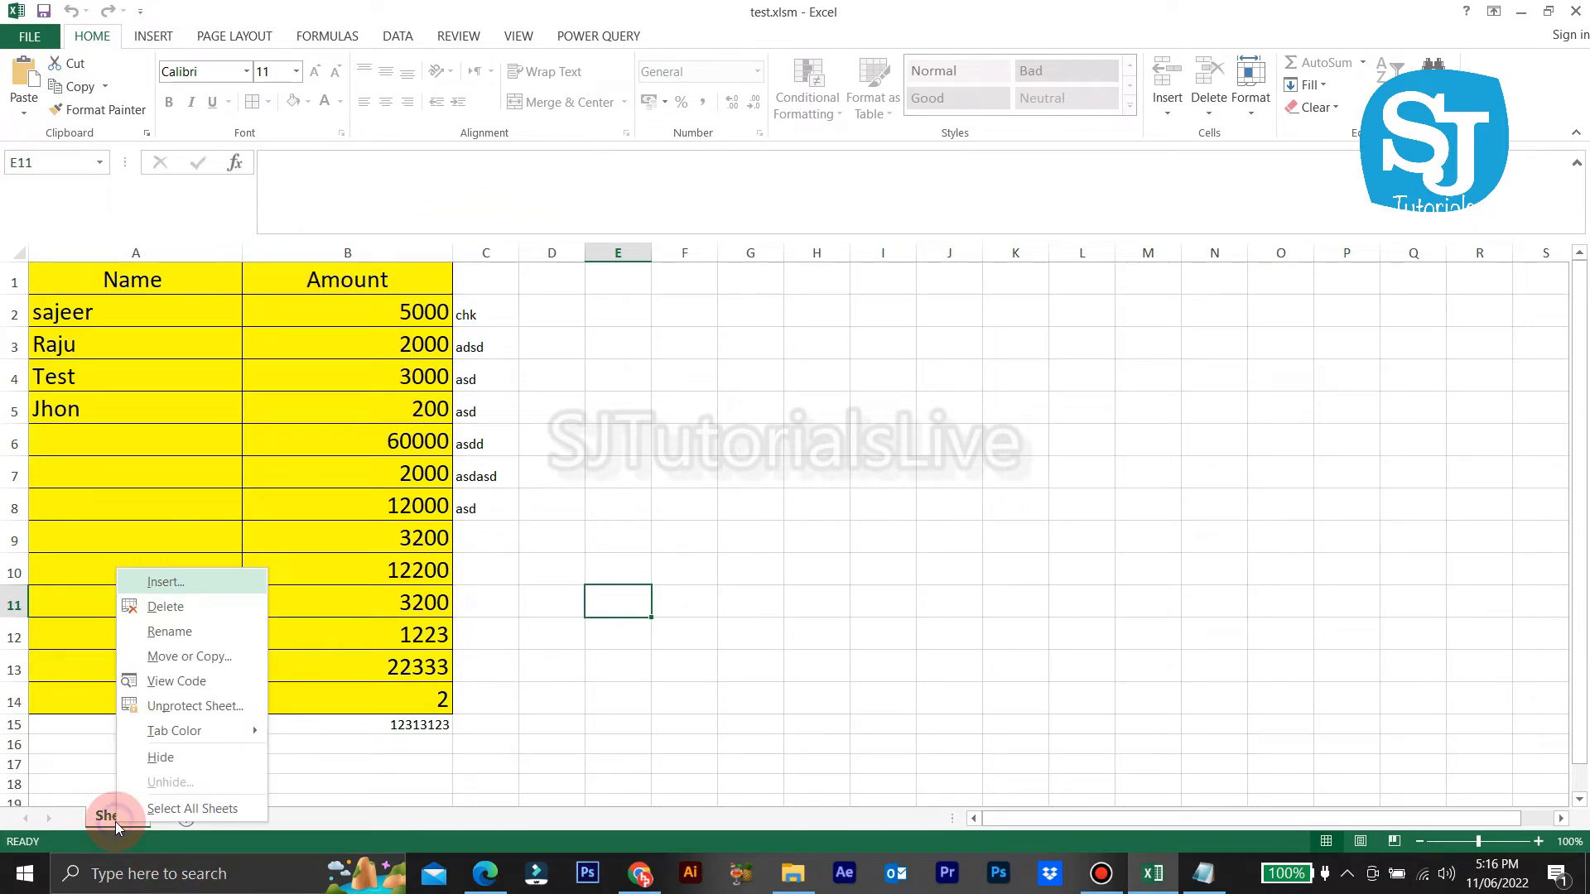
{"action": "left_click", "coordinate": [187, 682]}
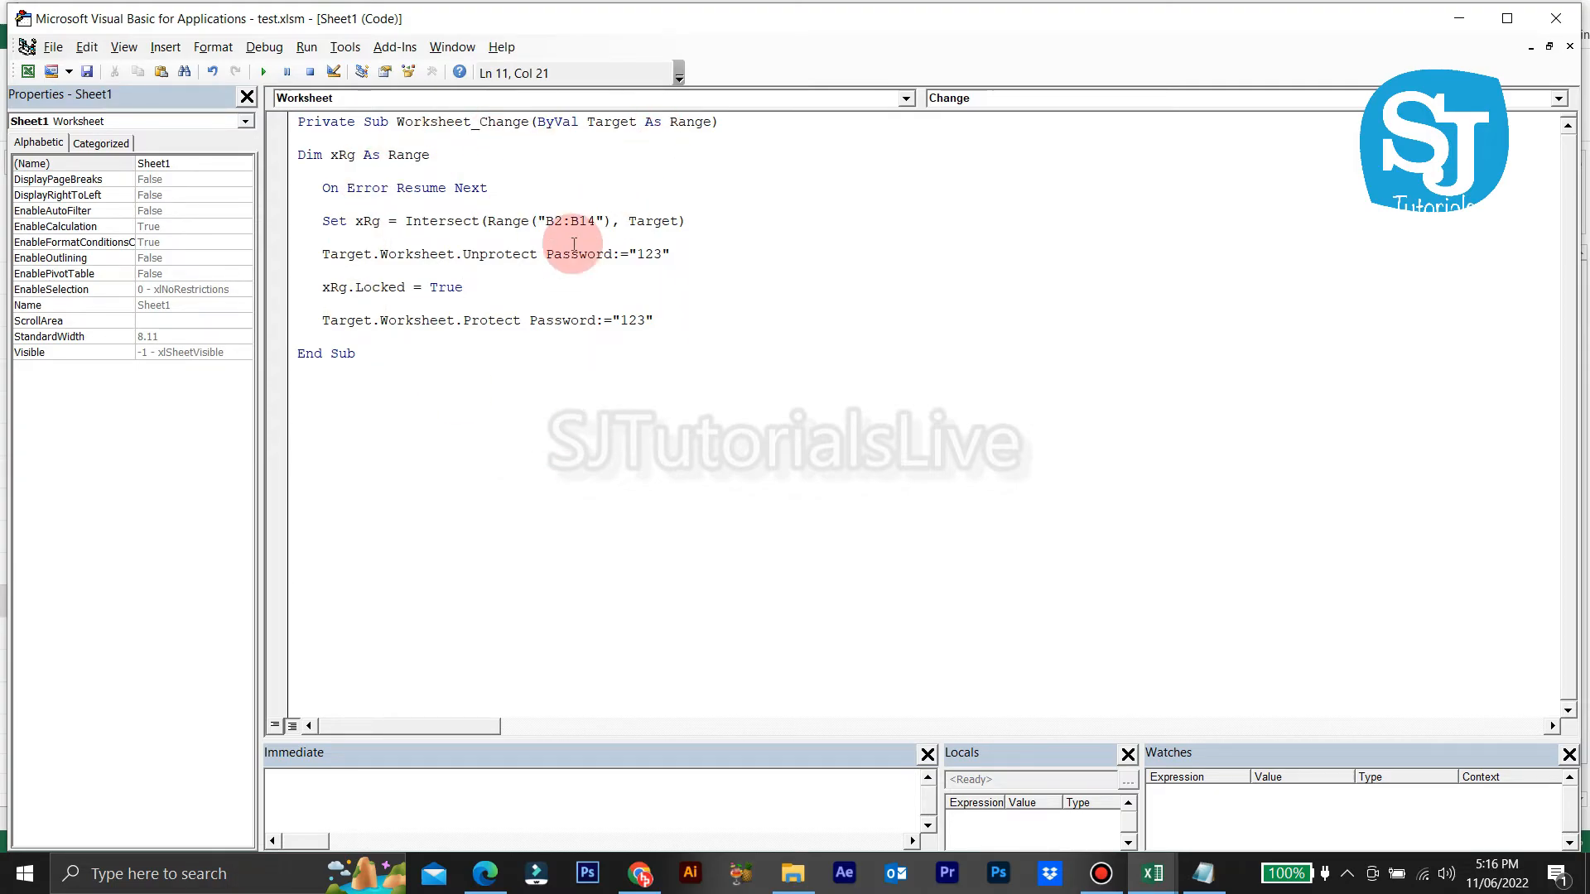
{"action": "left_click", "coordinate": [643, 254]}
{"action": "left_click_drag", "start_coordinate": [642, 255], "coordinate": [662, 254]}
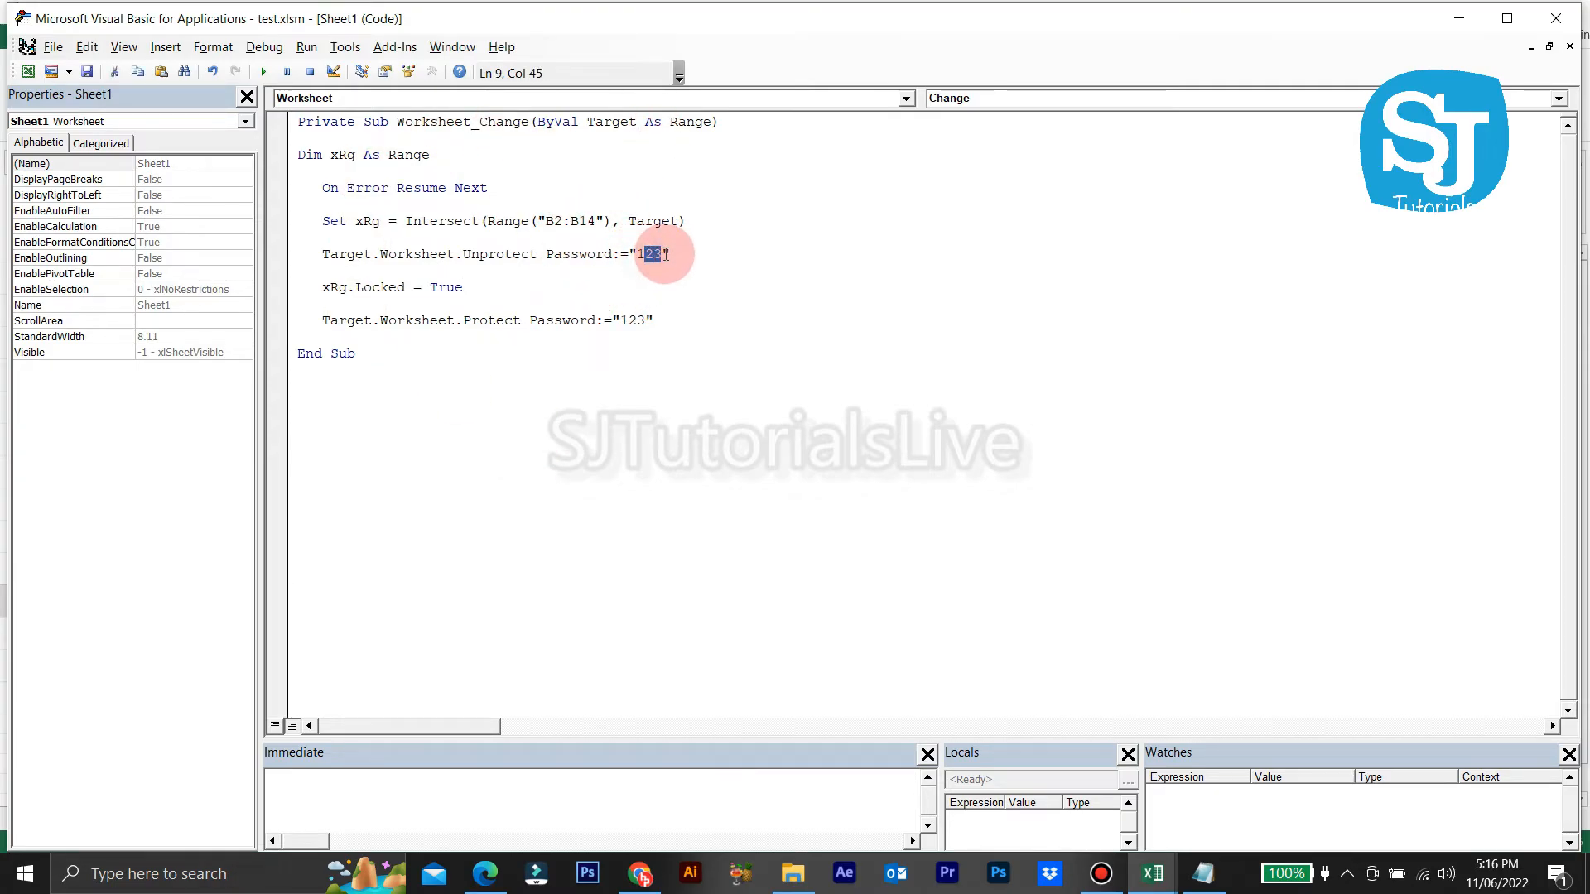
Step: Change the Intersect range from B2:B14 to A1:B14, save, and close the editor
{"action": "left_click", "coordinate": [561, 220]}
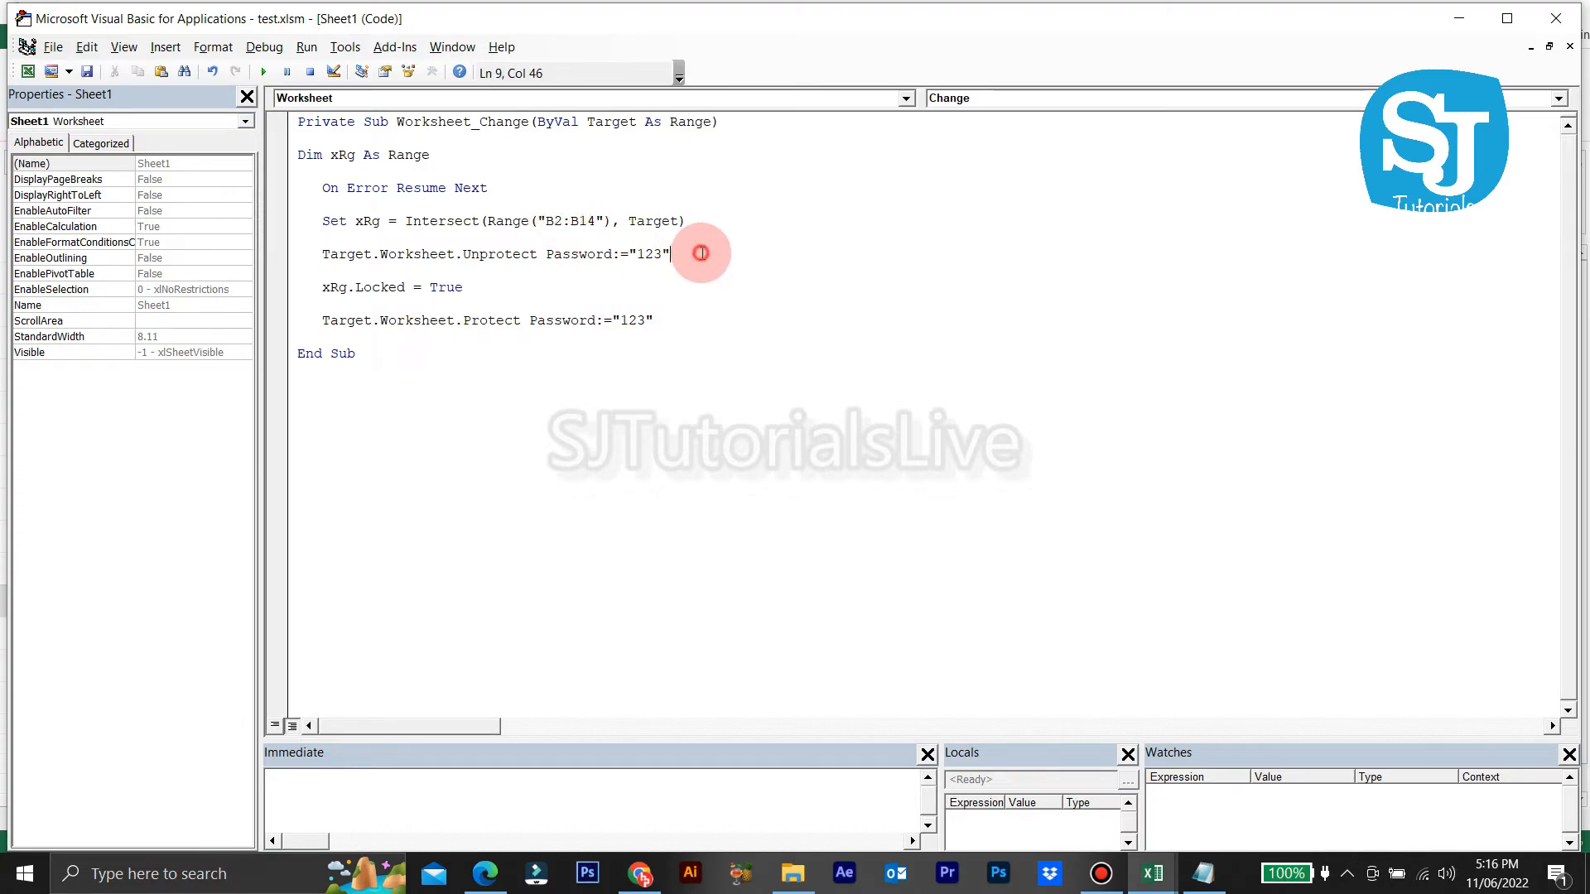
{"action": "key", "text": "BackSpace"}
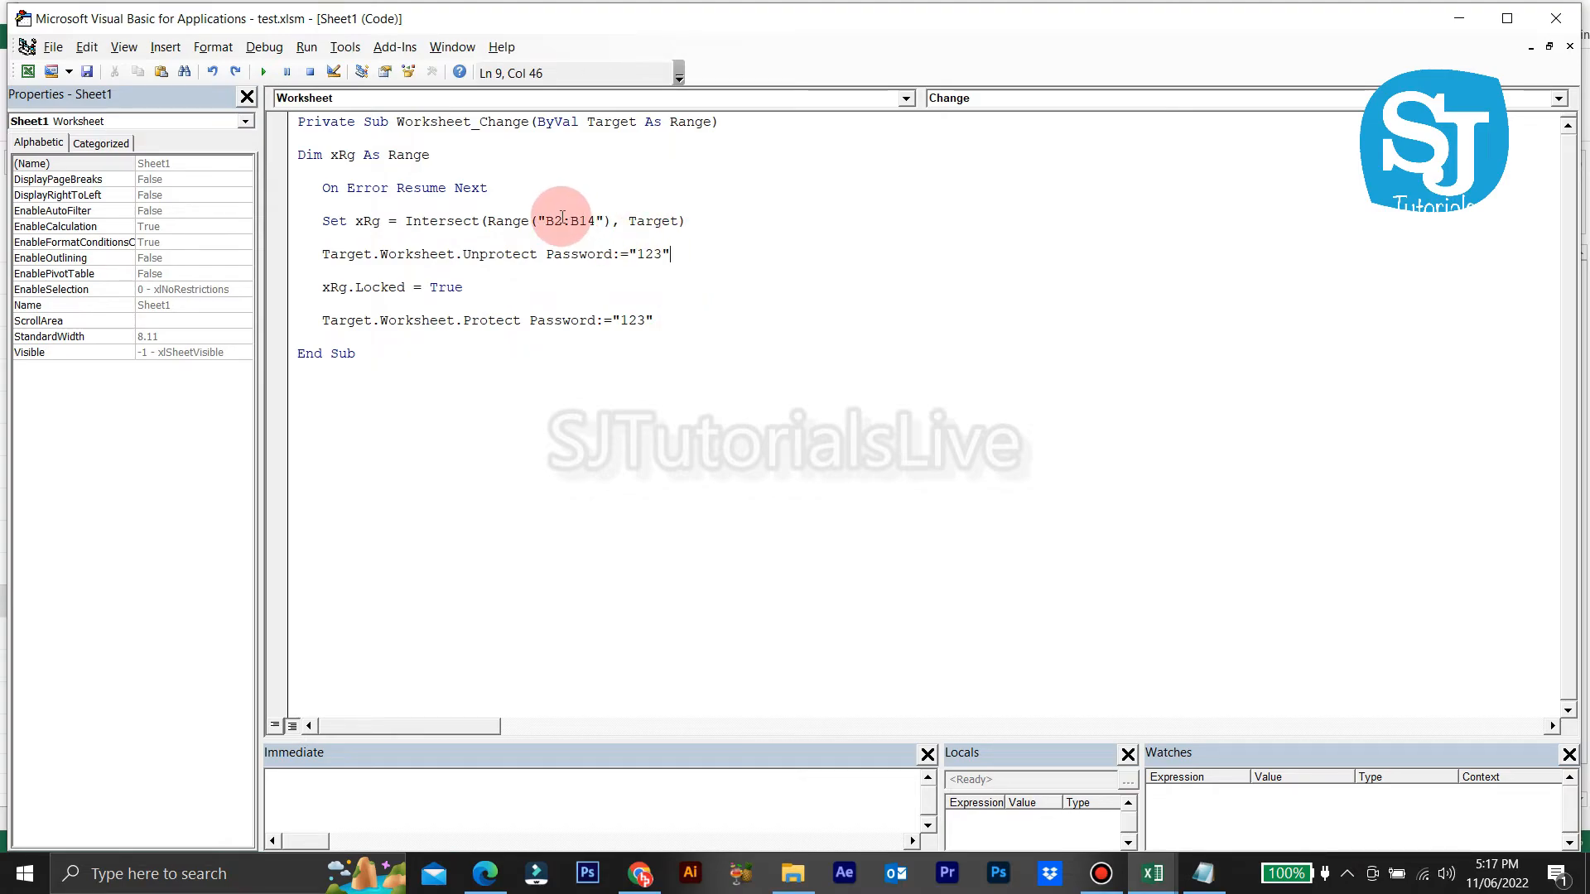
{"action": "key", "text": "BackSpace"}
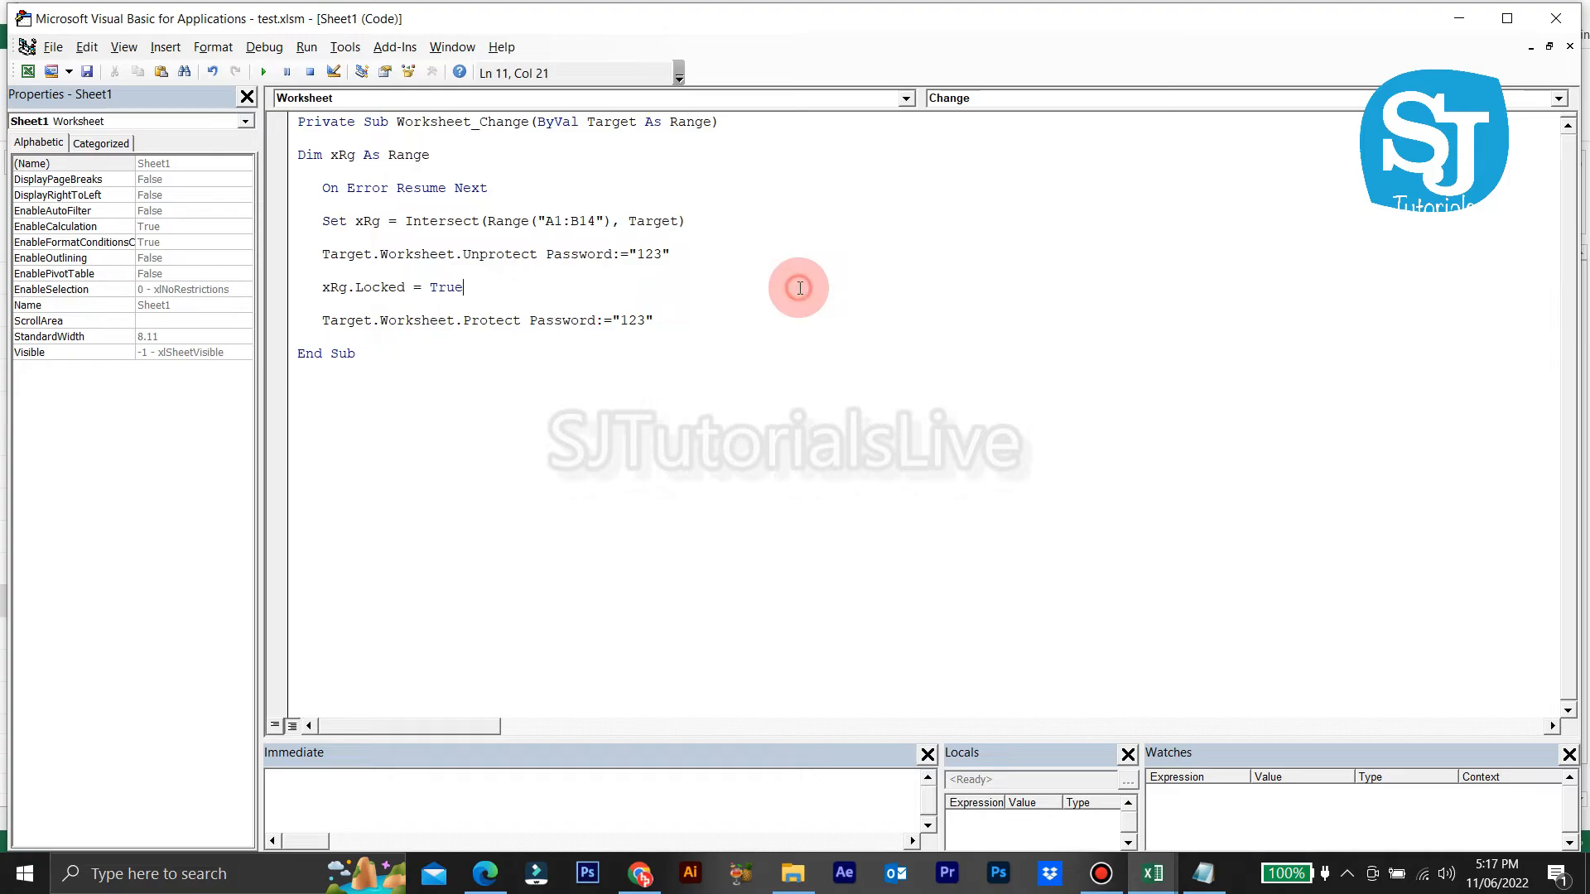
{"action": "left_click", "coordinate": [87, 71]}
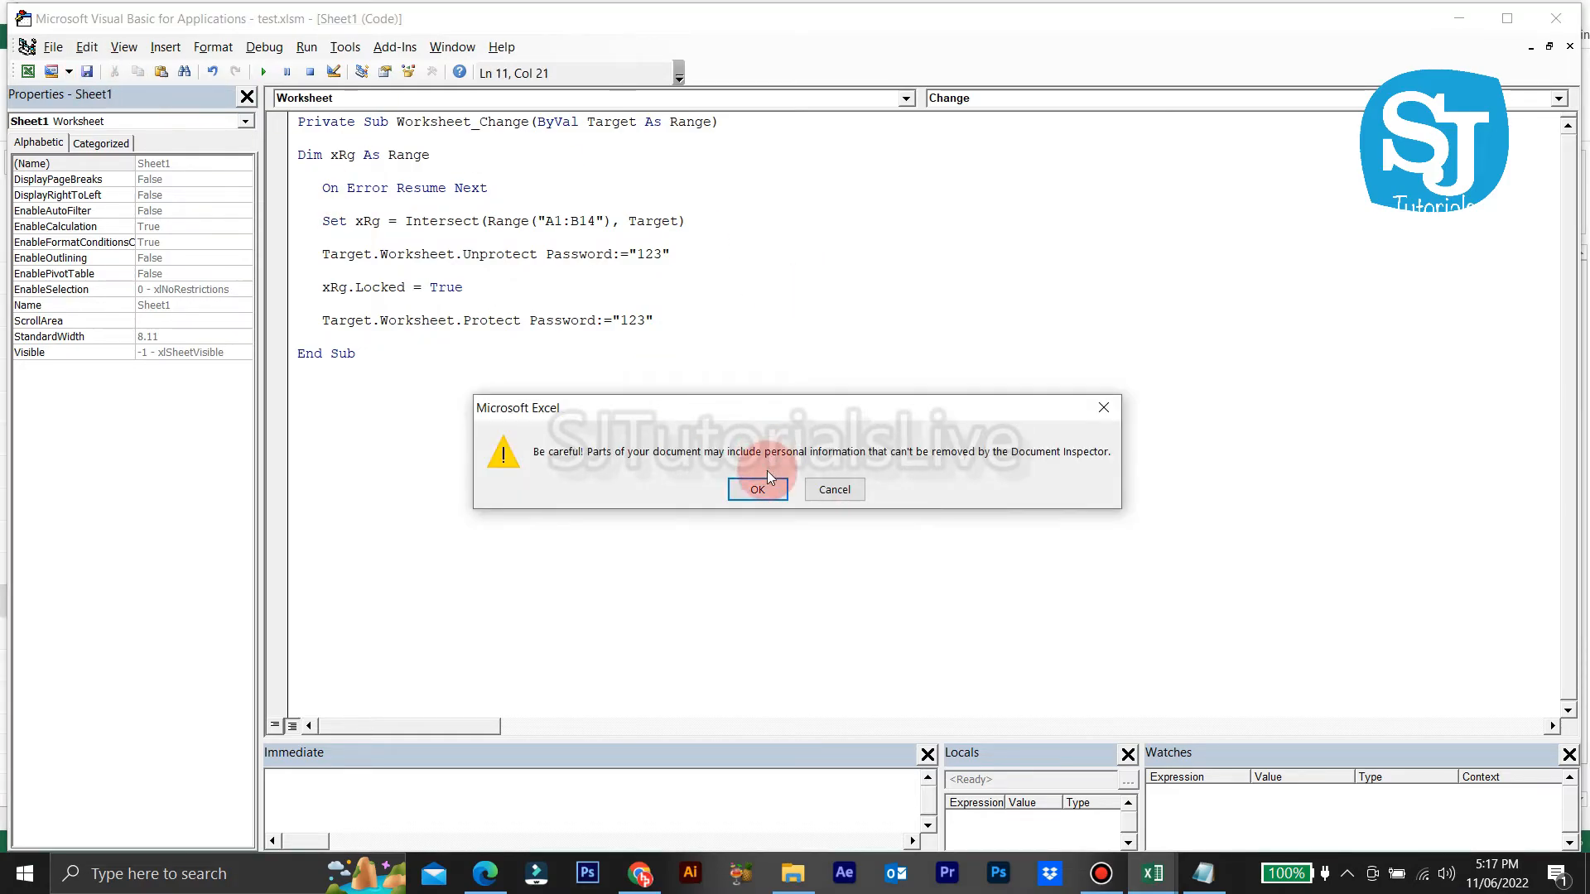
{"action": "left_click", "coordinate": [759, 491]}
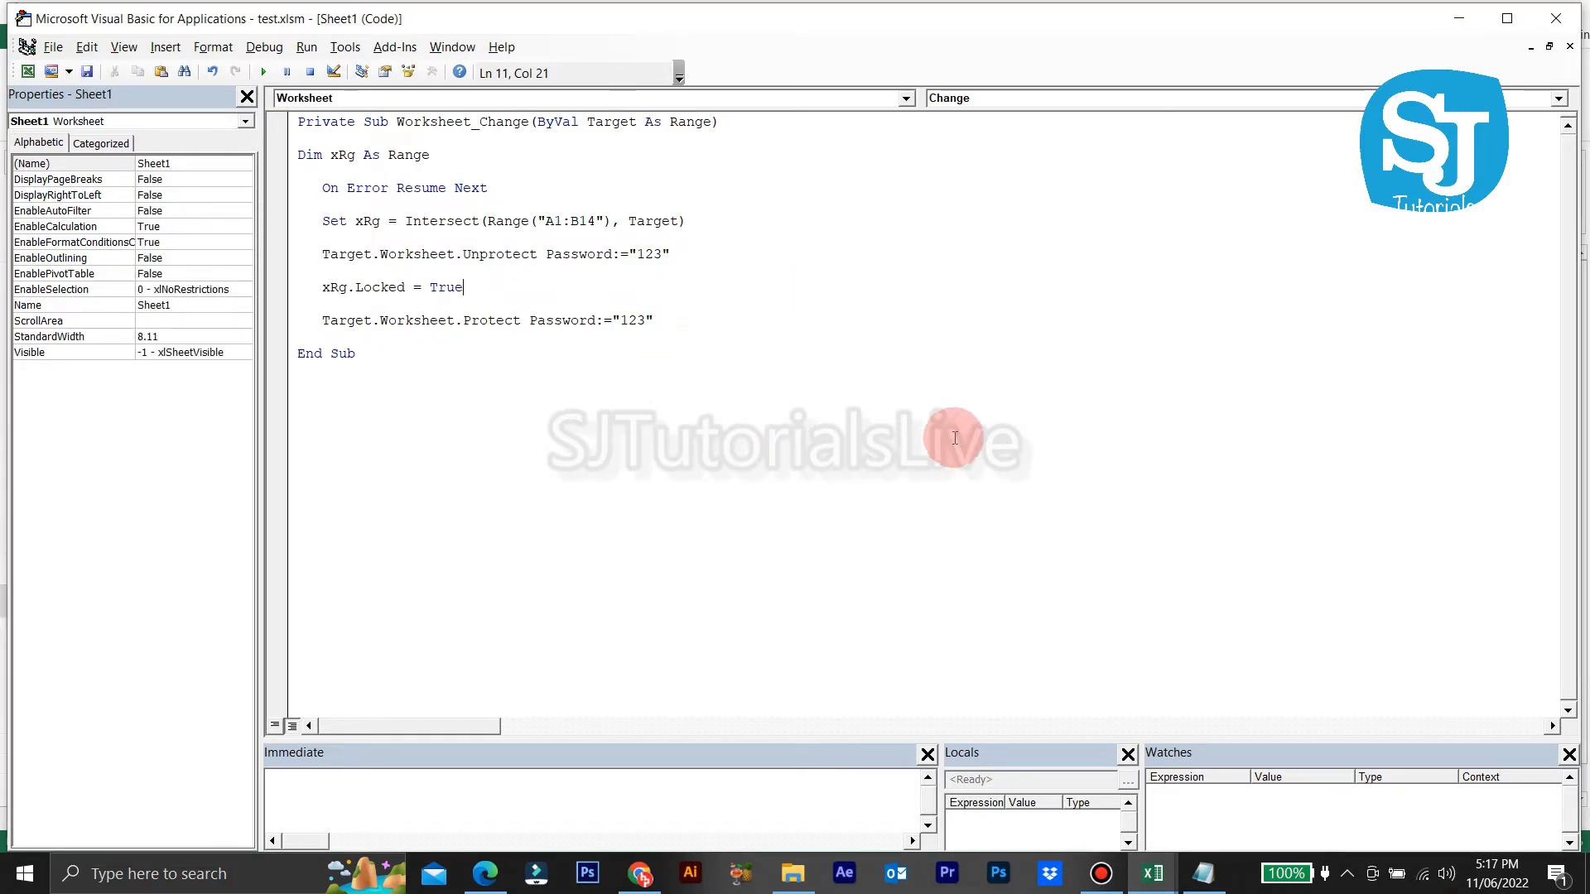
{"action": "left_click", "coordinate": [1555, 19]}
Step: Change the A2 name to sajeer123 and confirm it then refuses edits
{"action": "left_click", "coordinate": [633, 348]}
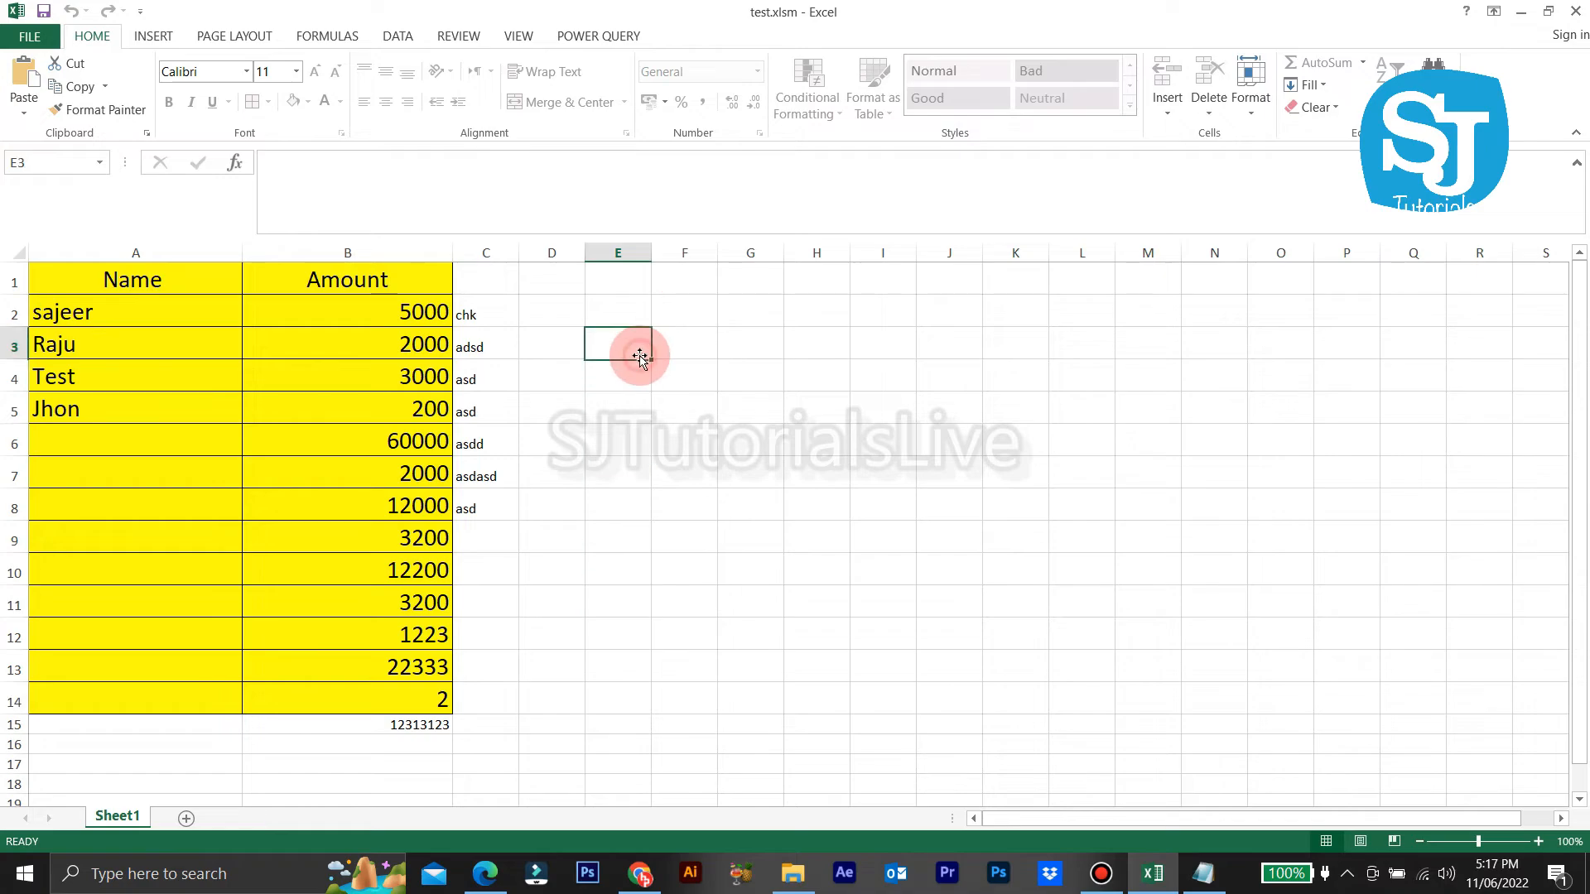
{"action": "double_click", "coordinate": [192, 318]}
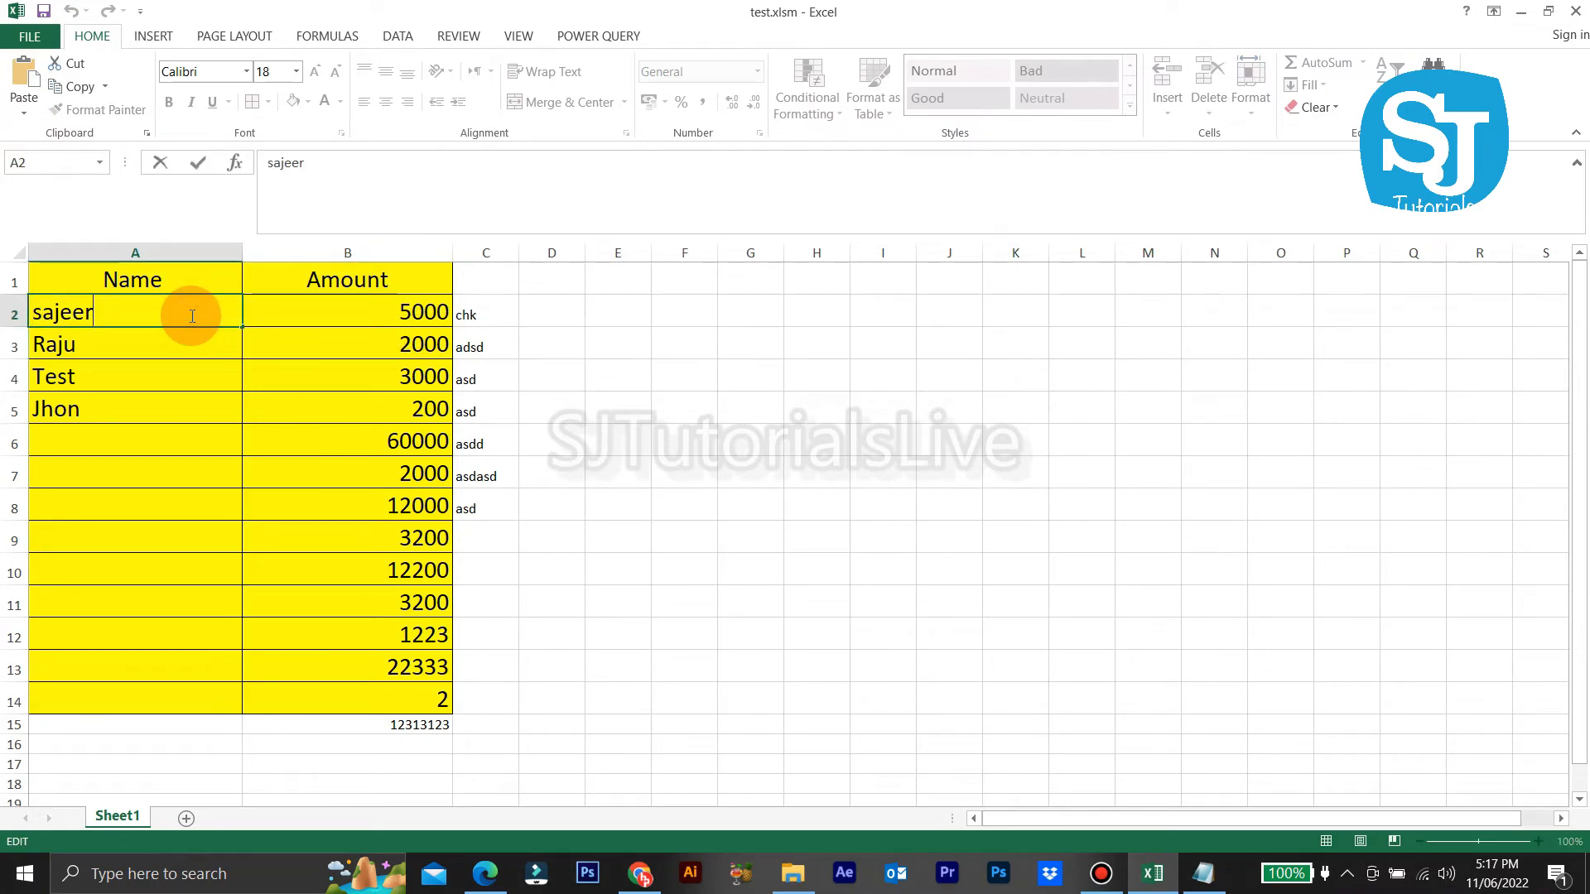
{"action": "key", "text": "Return"}
{"action": "double_click", "coordinate": [191, 315]}
{"action": "left_click", "coordinate": [797, 495]}
Step: Enter asdgfha in A3 and confirm the names in A3 and A4 are locked
{"action": "left_click", "coordinate": [141, 344]}
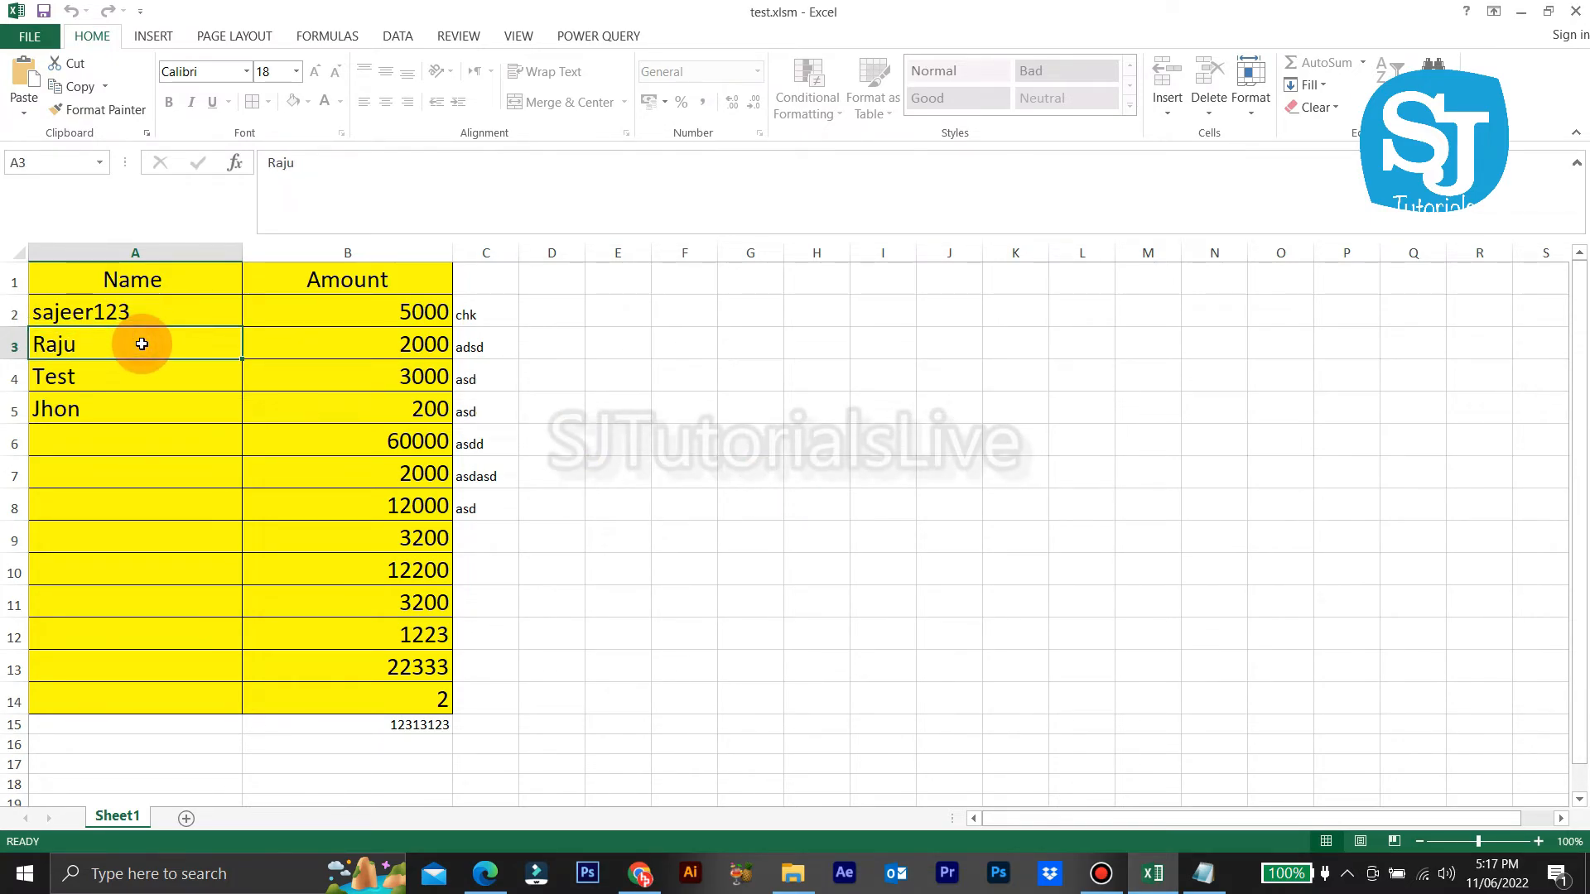
{"action": "type", "text": "asdgfha"}
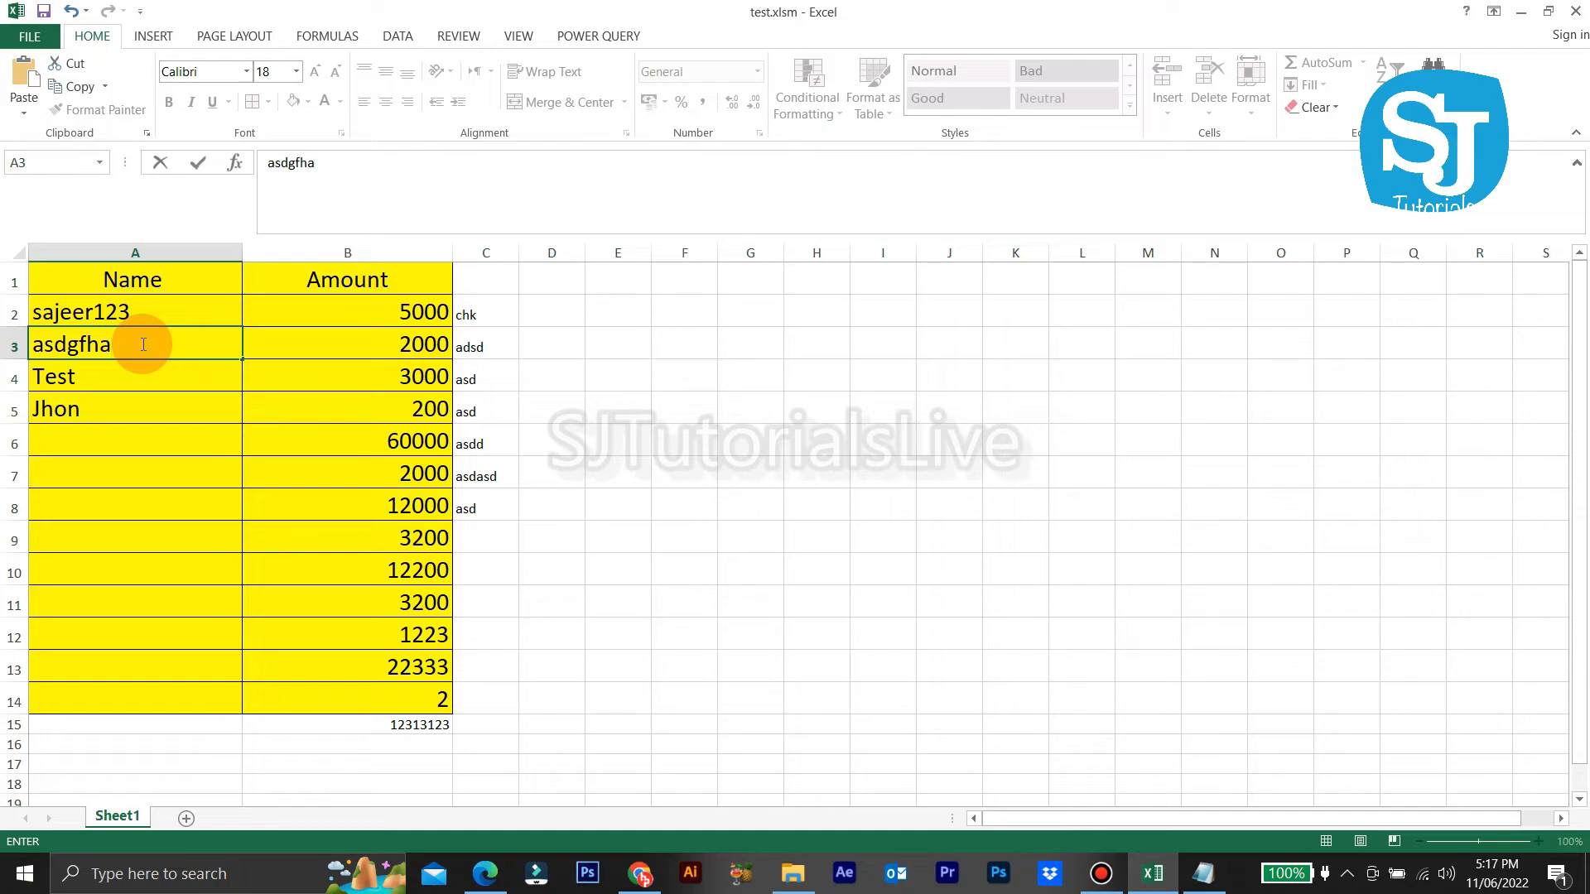
{"action": "key", "text": "Return"}
{"action": "key", "text": "Return"}
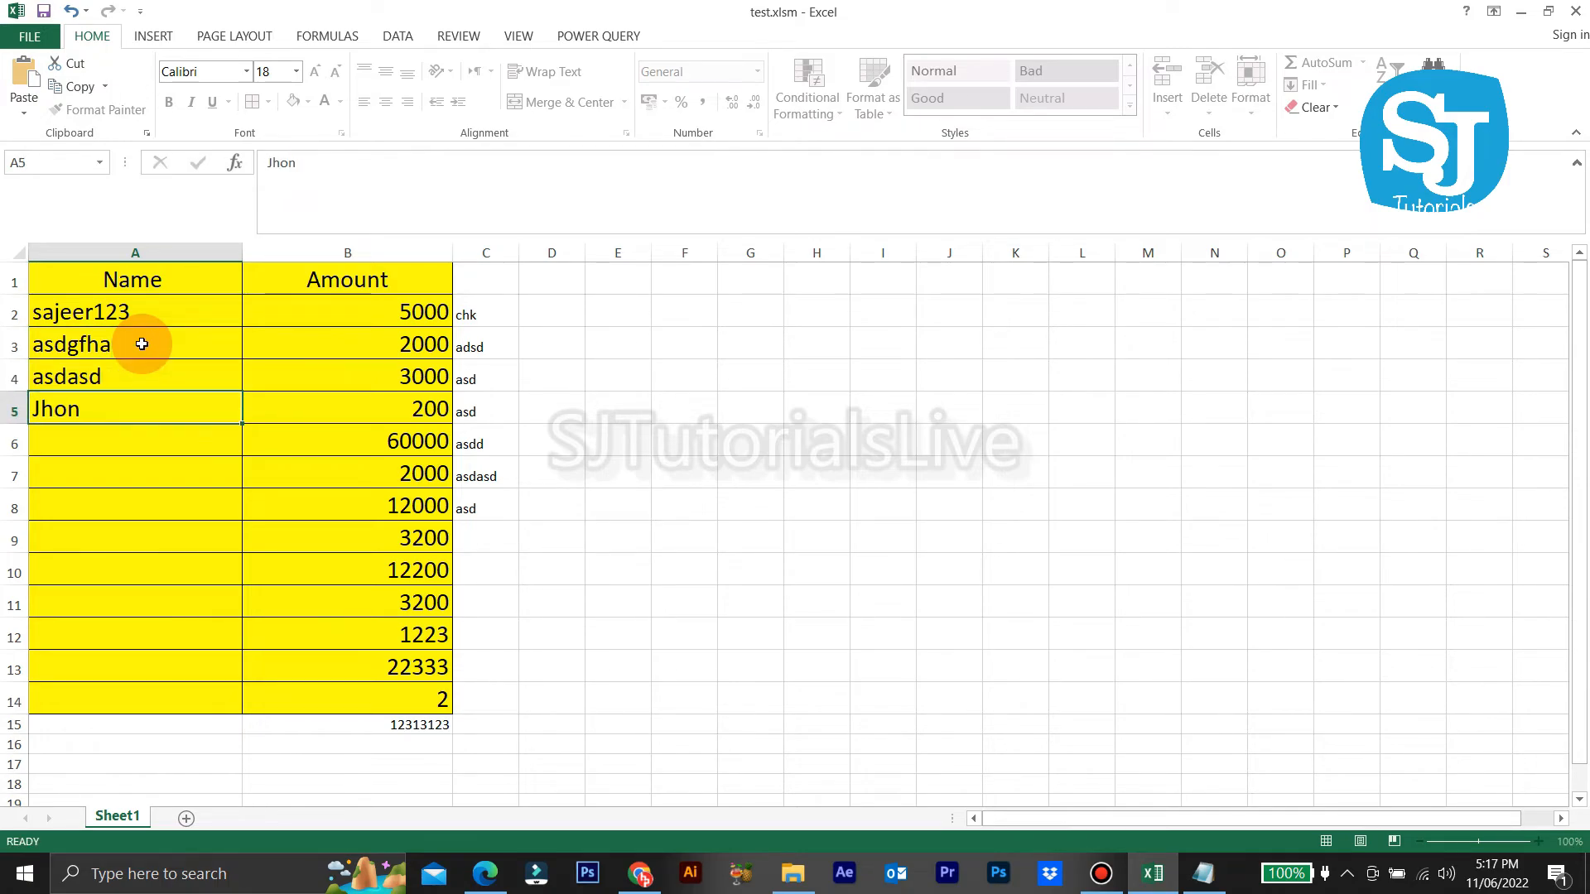
{"action": "type", "text": "asdasd"}
{"action": "left_click", "coordinate": [145, 345]}
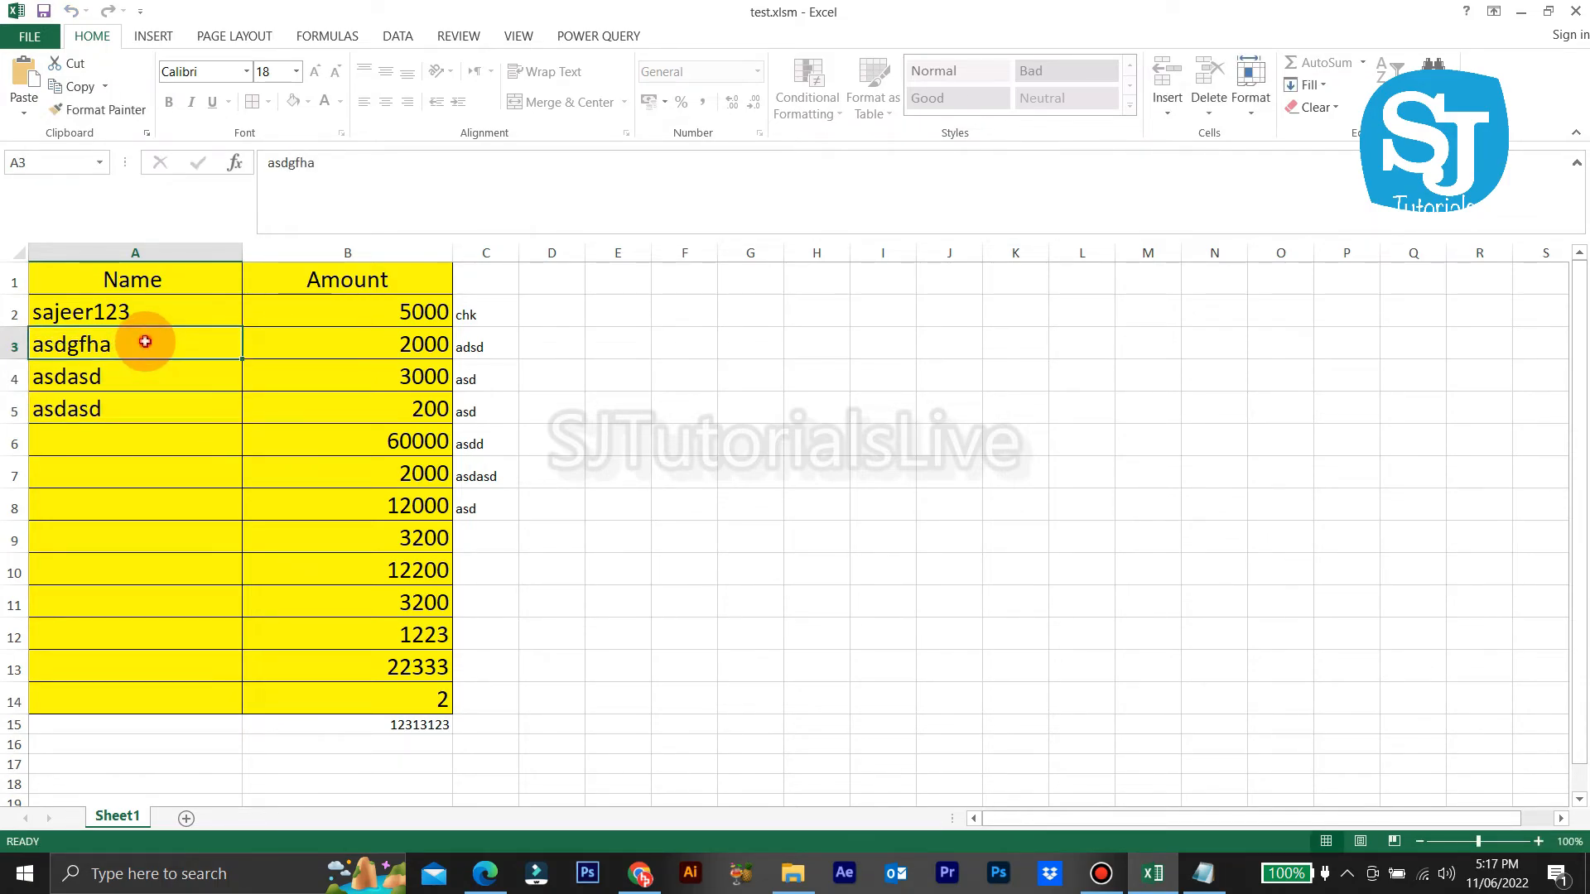
{"action": "double_click", "coordinate": [146, 341]}
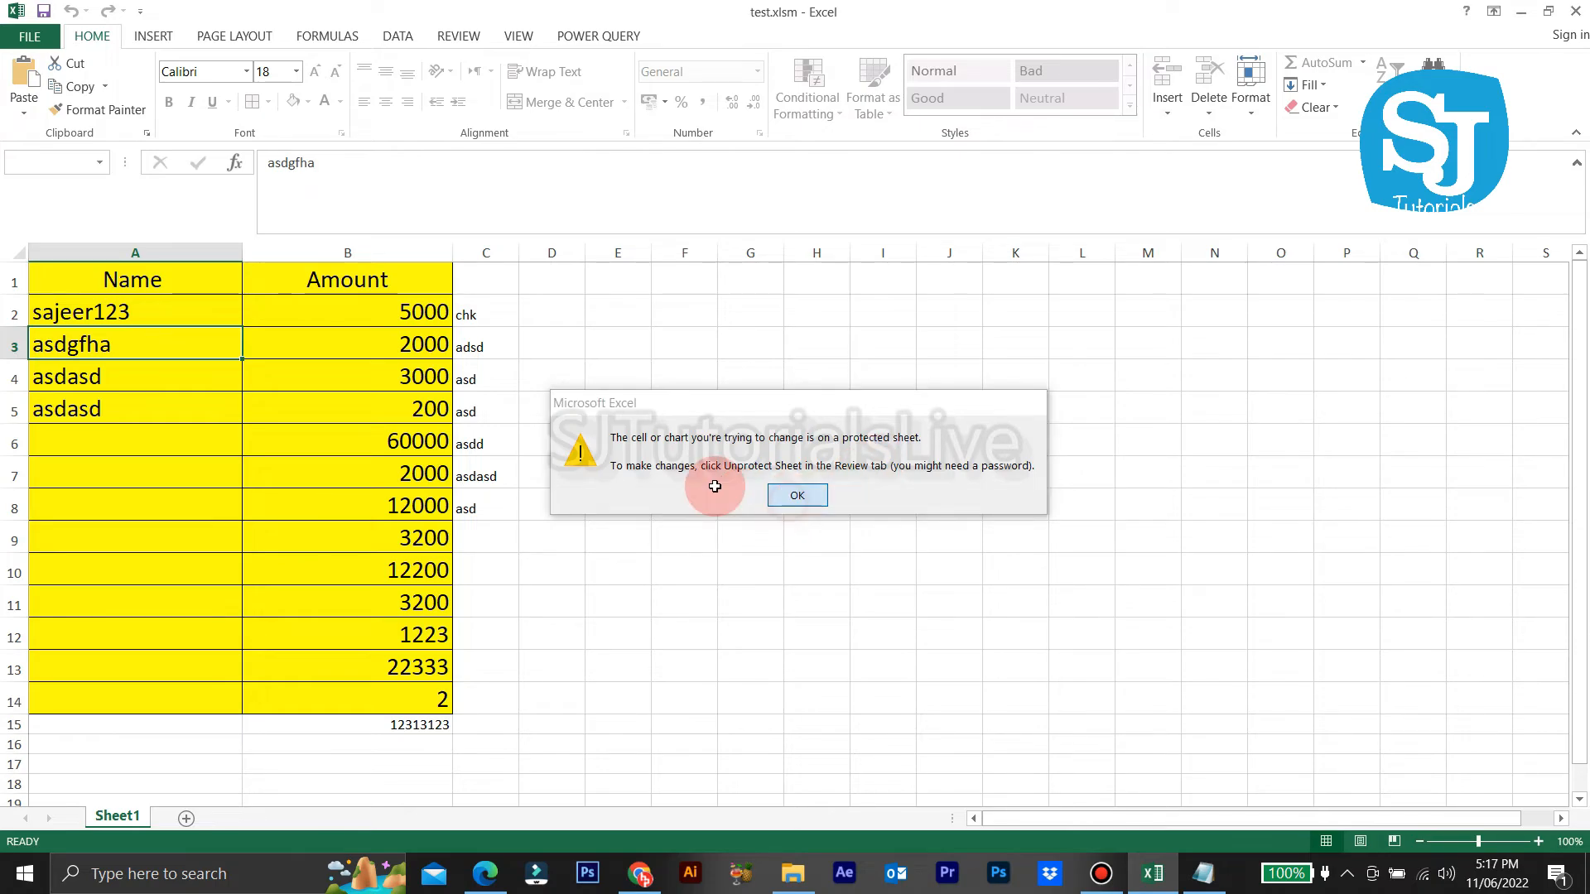
{"action": "key", "text": "Return"}
{"action": "double_click", "coordinate": [184, 375]}
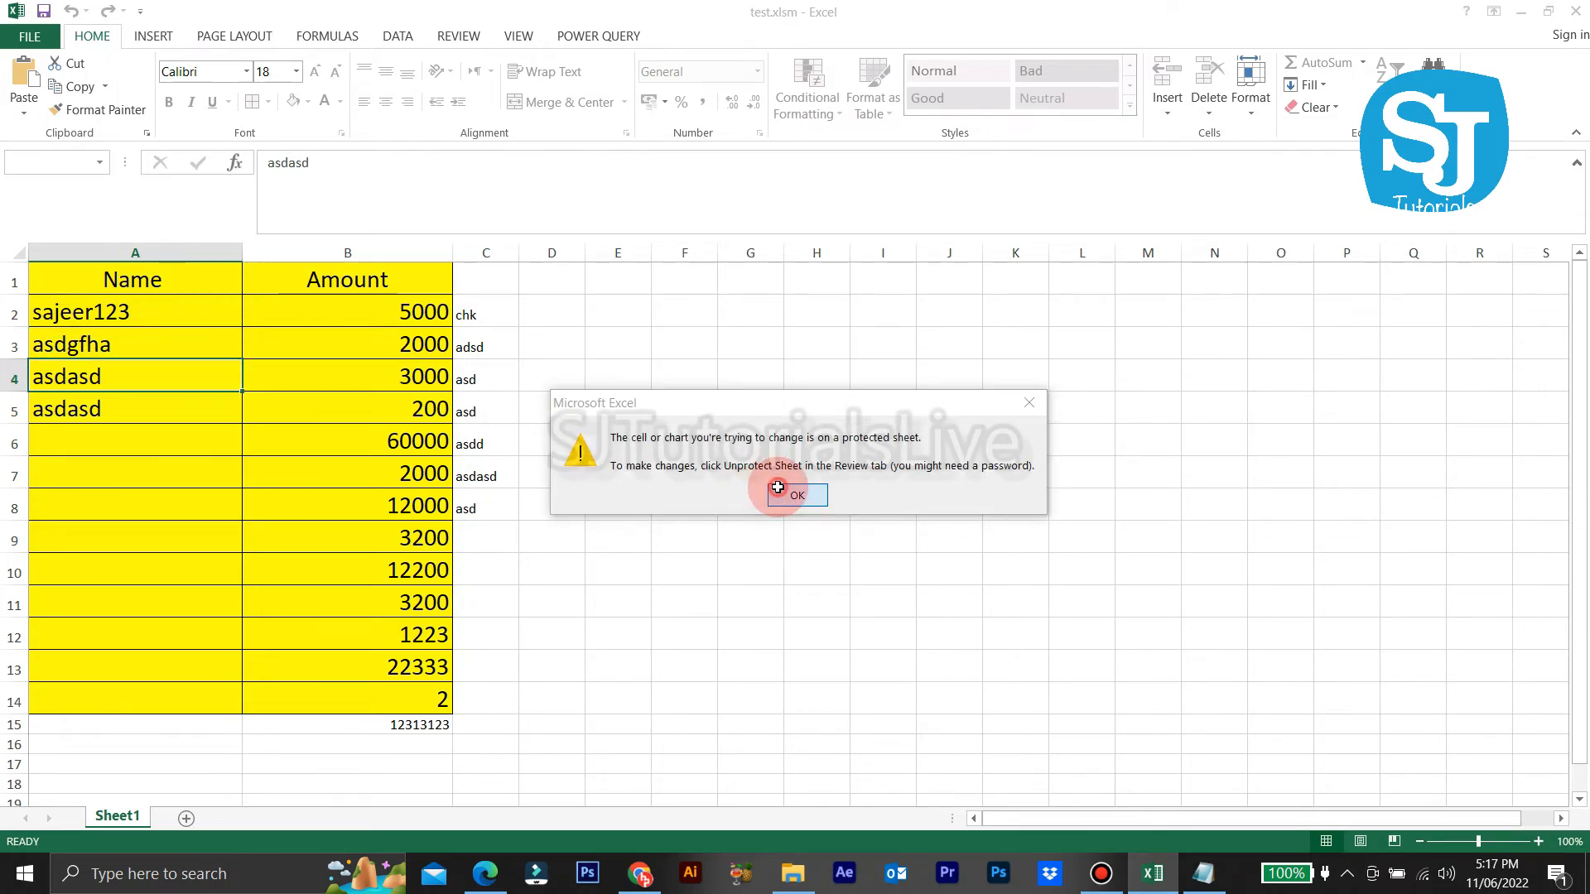
{"action": "left_click", "coordinate": [778, 488]}
{"action": "left_click", "coordinate": [809, 494]}
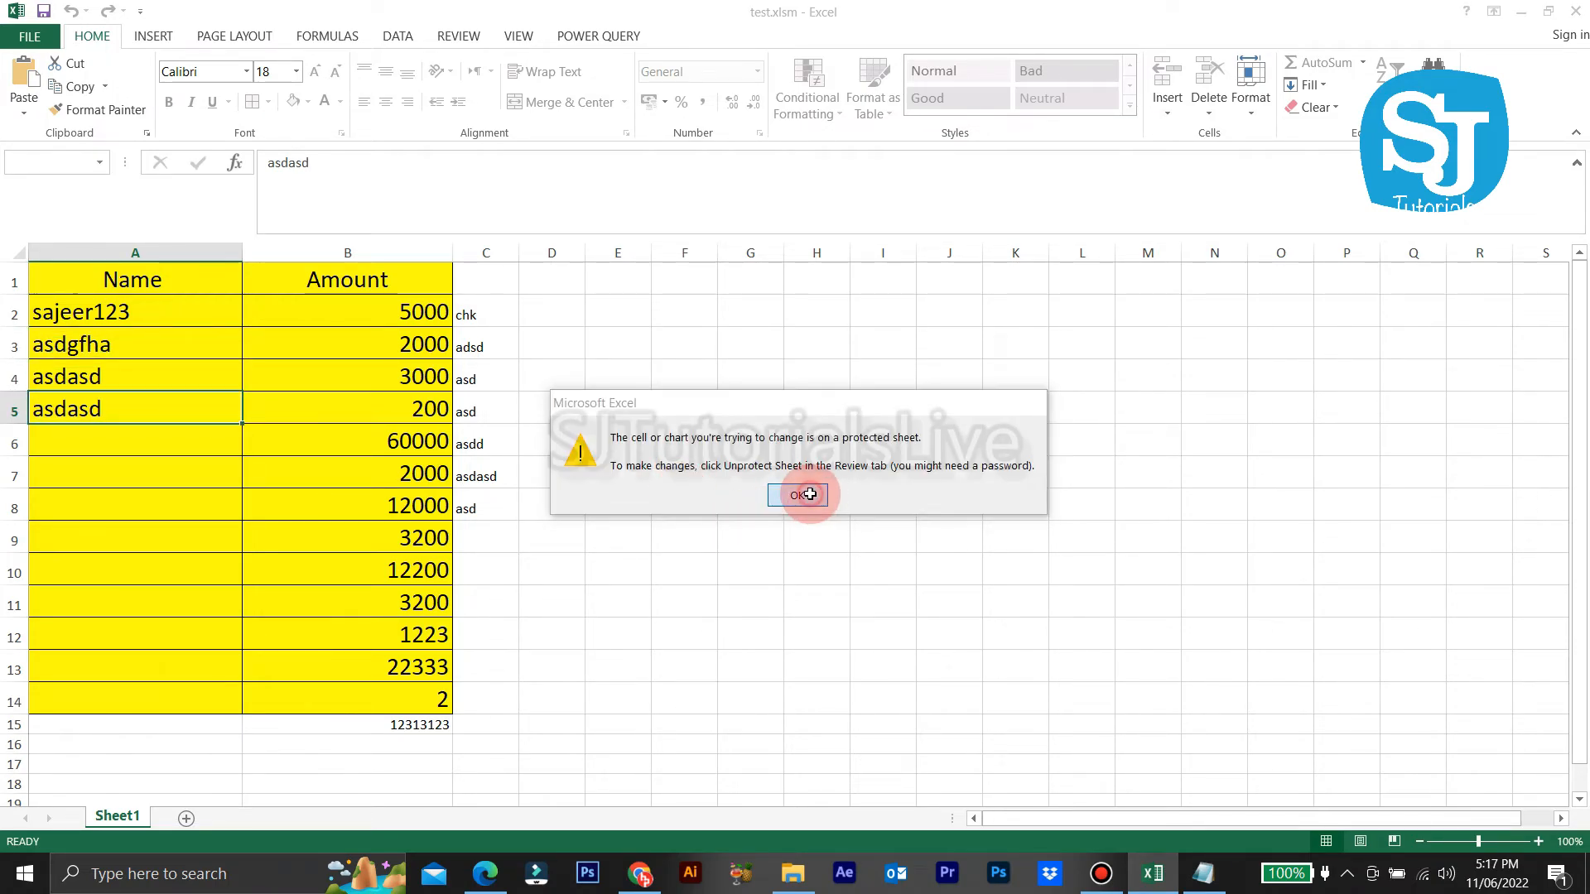
Step: Enter test in A6 and confirm it becomes locked against edits
{"action": "left_click", "coordinate": [148, 436]}
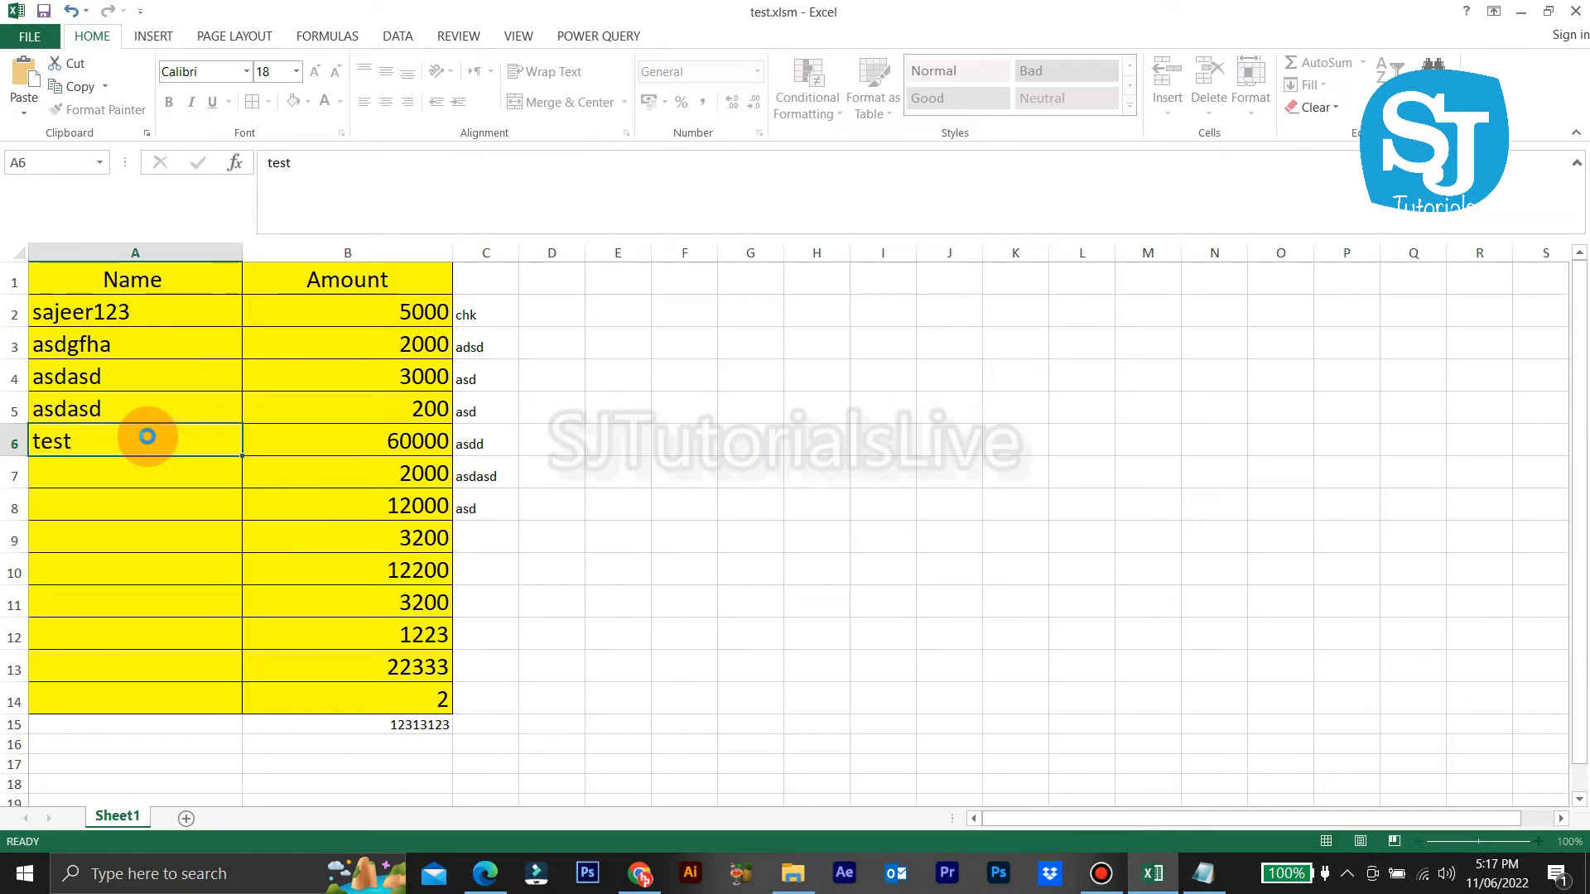
{"action": "key", "text": "Return"}
{"action": "double_click", "coordinate": [147, 436]}
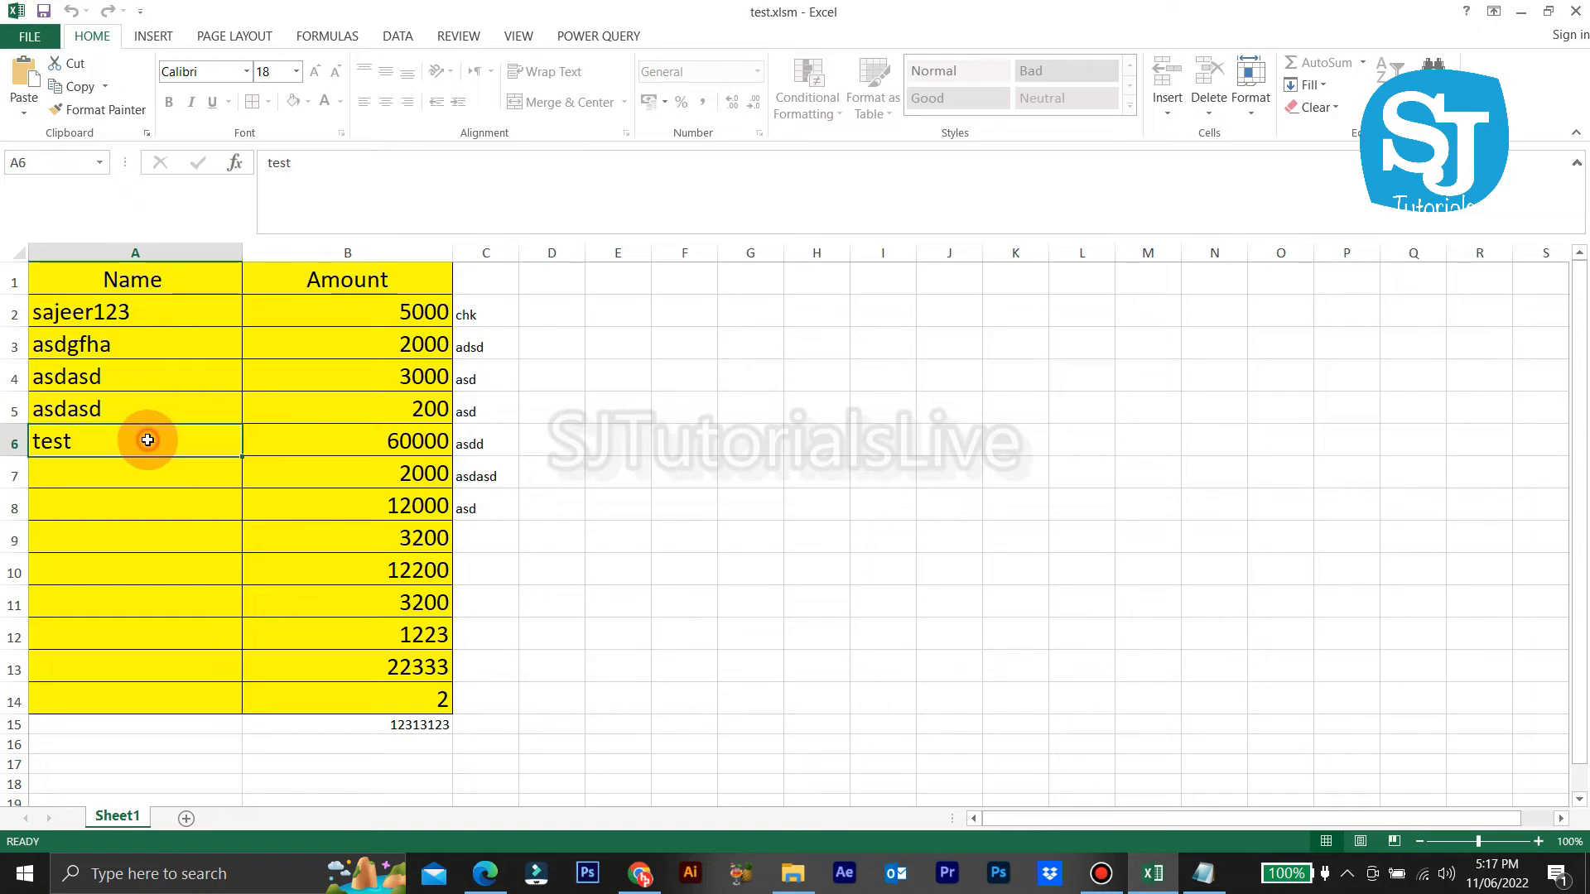
{"action": "left_click", "coordinate": [798, 496]}
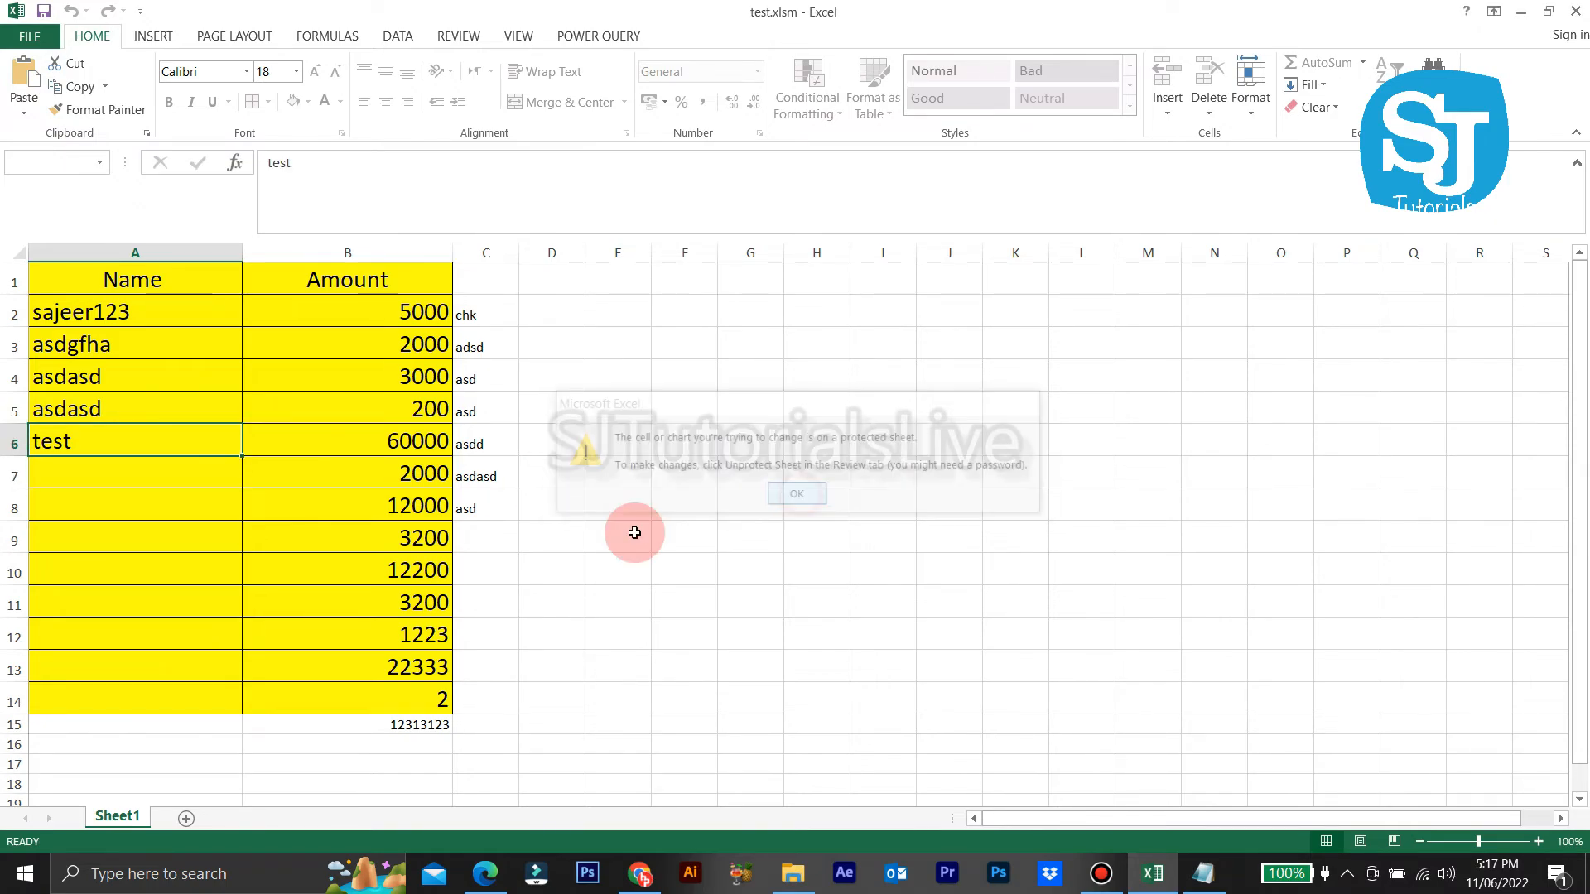
{"action": "left_click_drag", "start_coordinate": [486, 744], "coordinate": [89, 277]}
{"action": "left_click", "coordinate": [627, 433]}
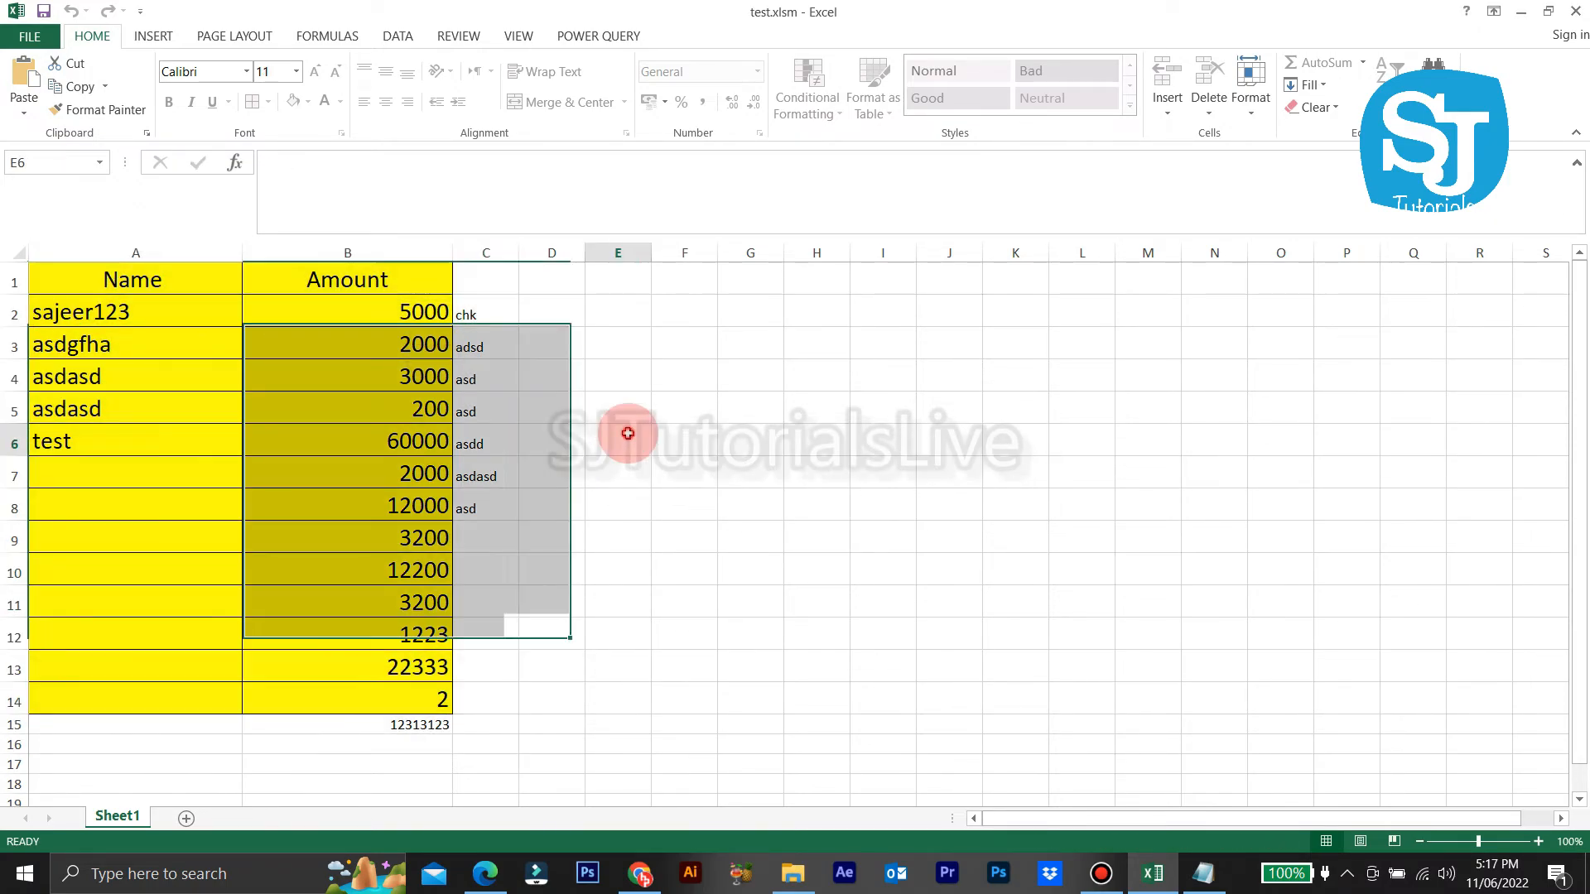
{"action": "left_click", "coordinate": [731, 684]}
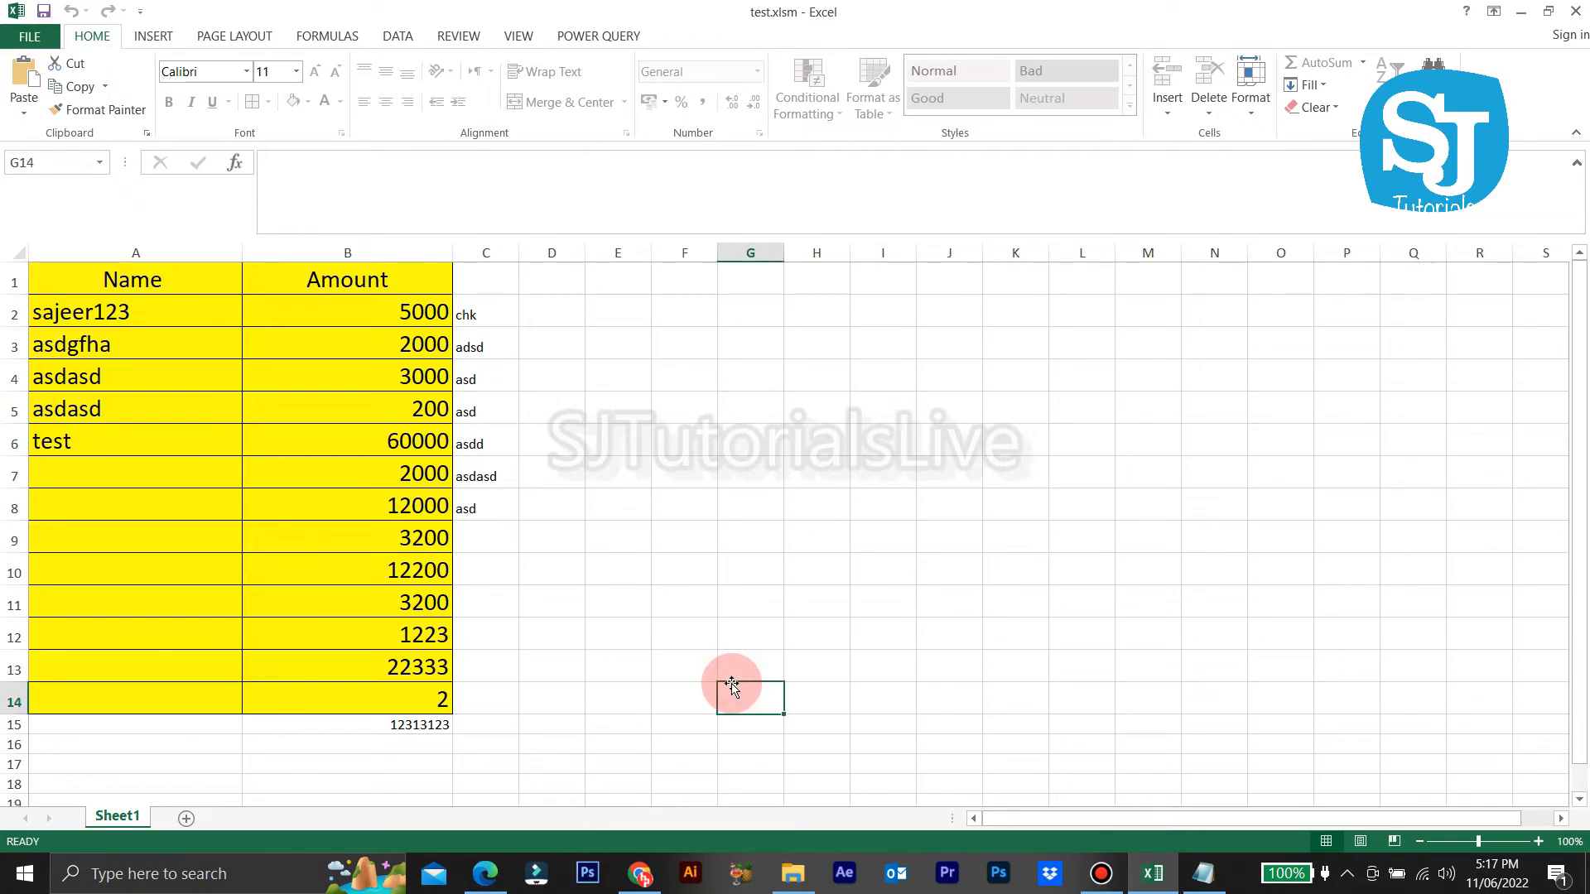
{"action": "key", "text": "ctrl+a"}
{"action": "right_click", "coordinate": [611, 620]}
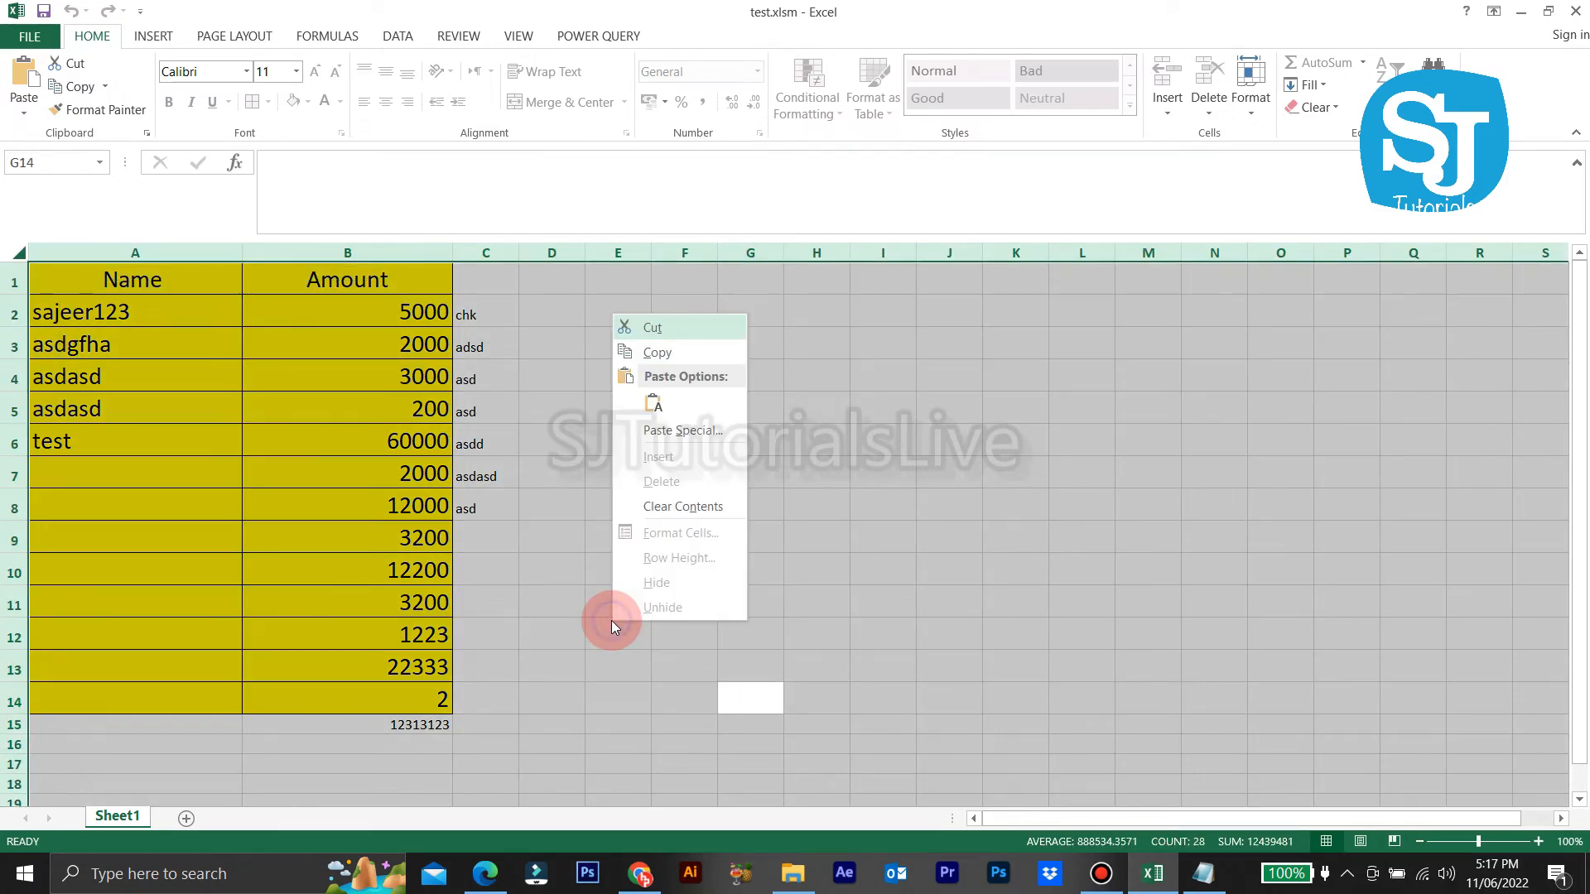
{"action": "key", "text": "Escape"}
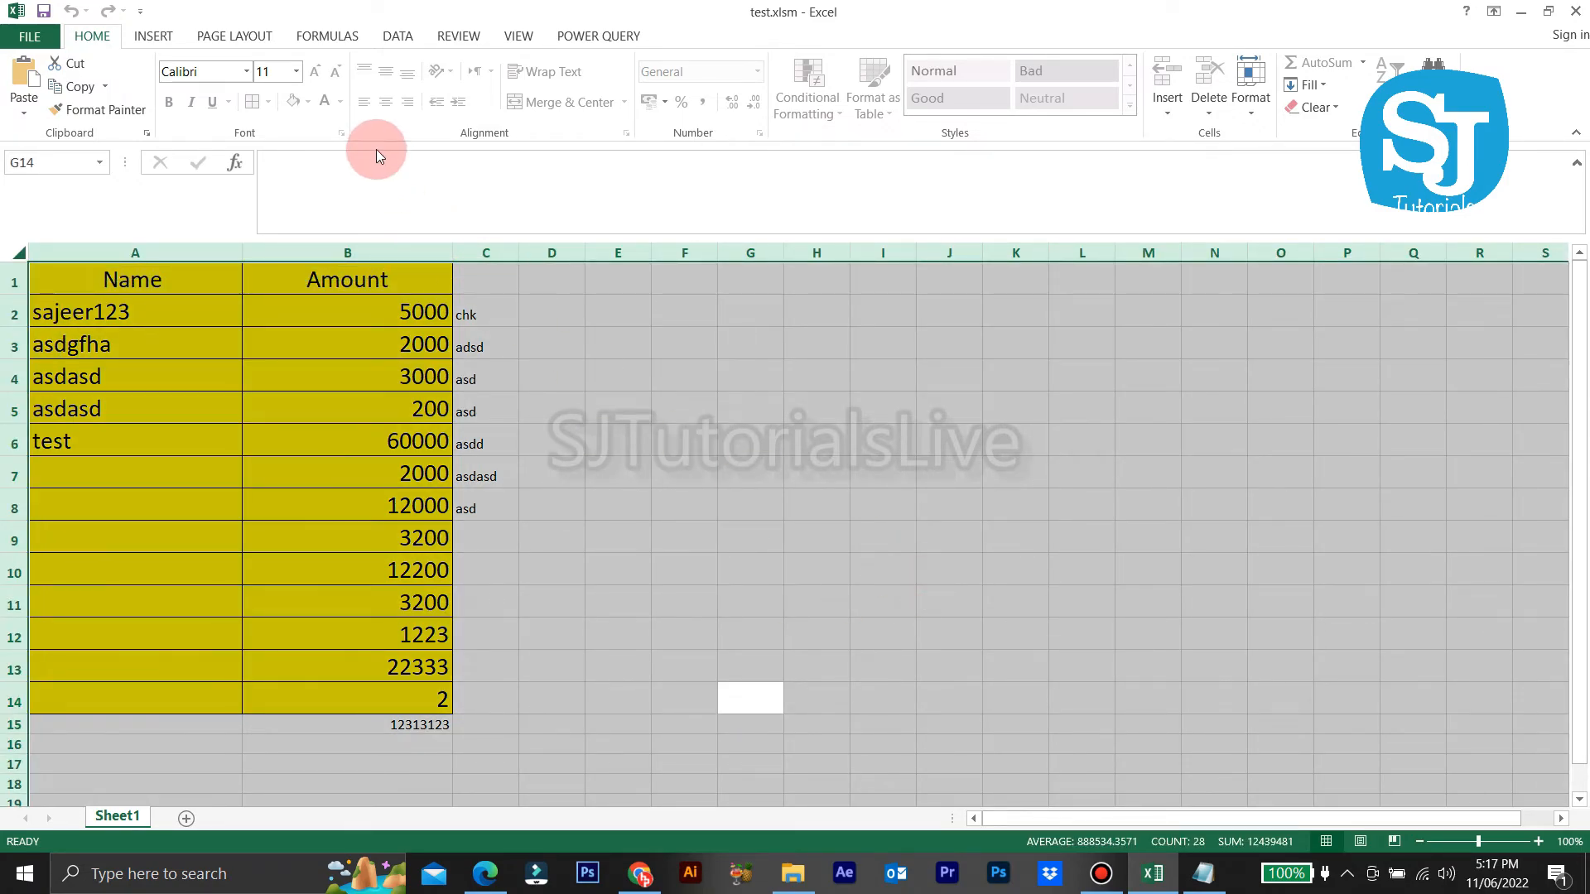
{"action": "left_click", "coordinate": [661, 447]}
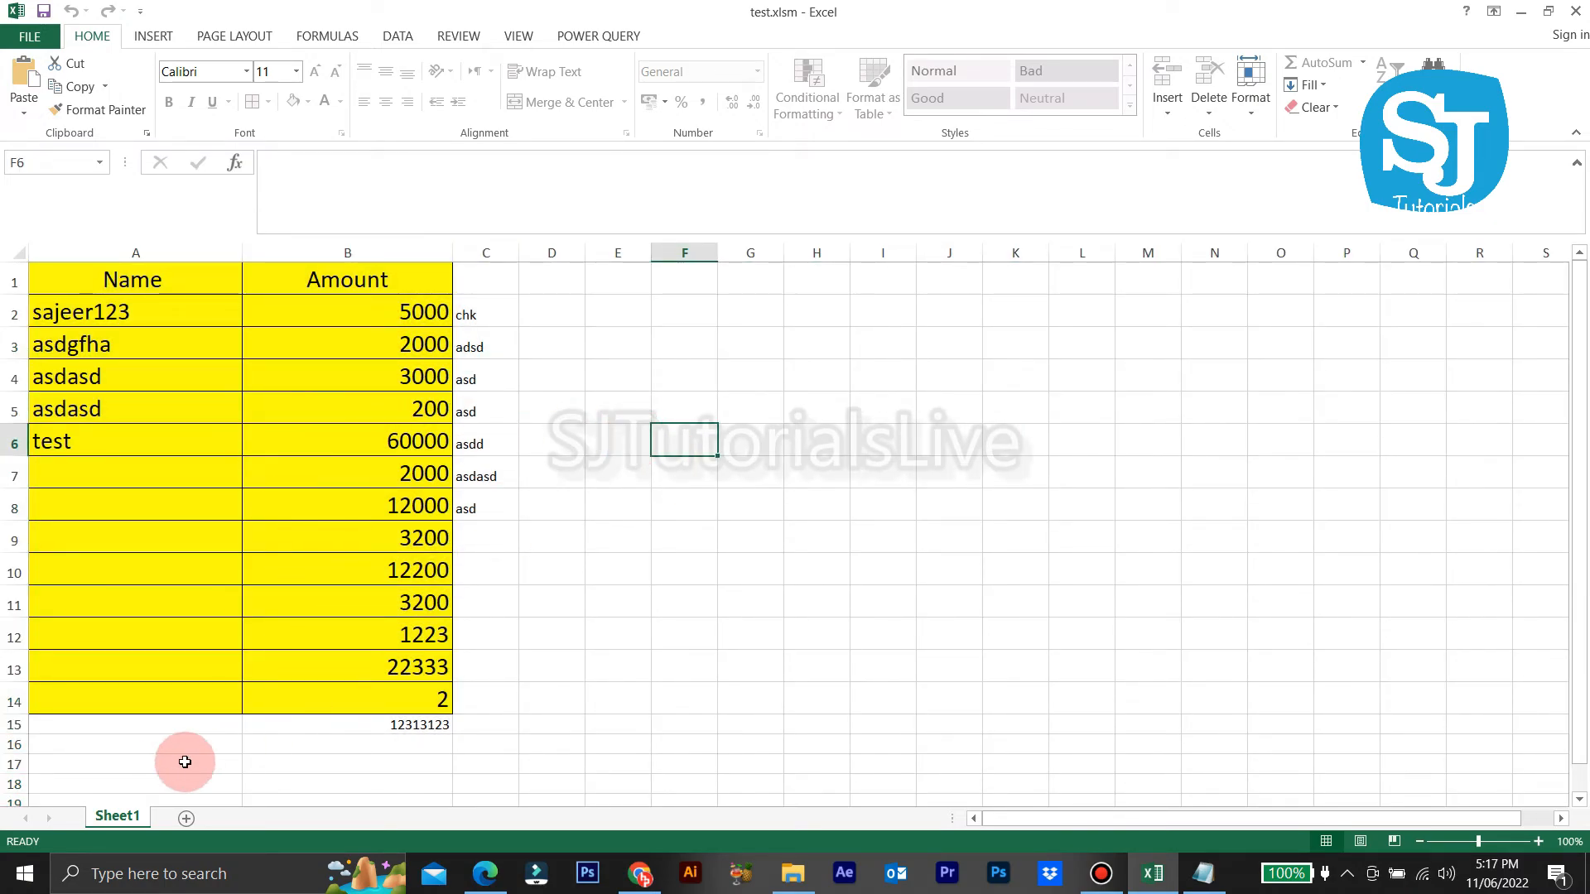
{"action": "right_click", "coordinate": [129, 827]}
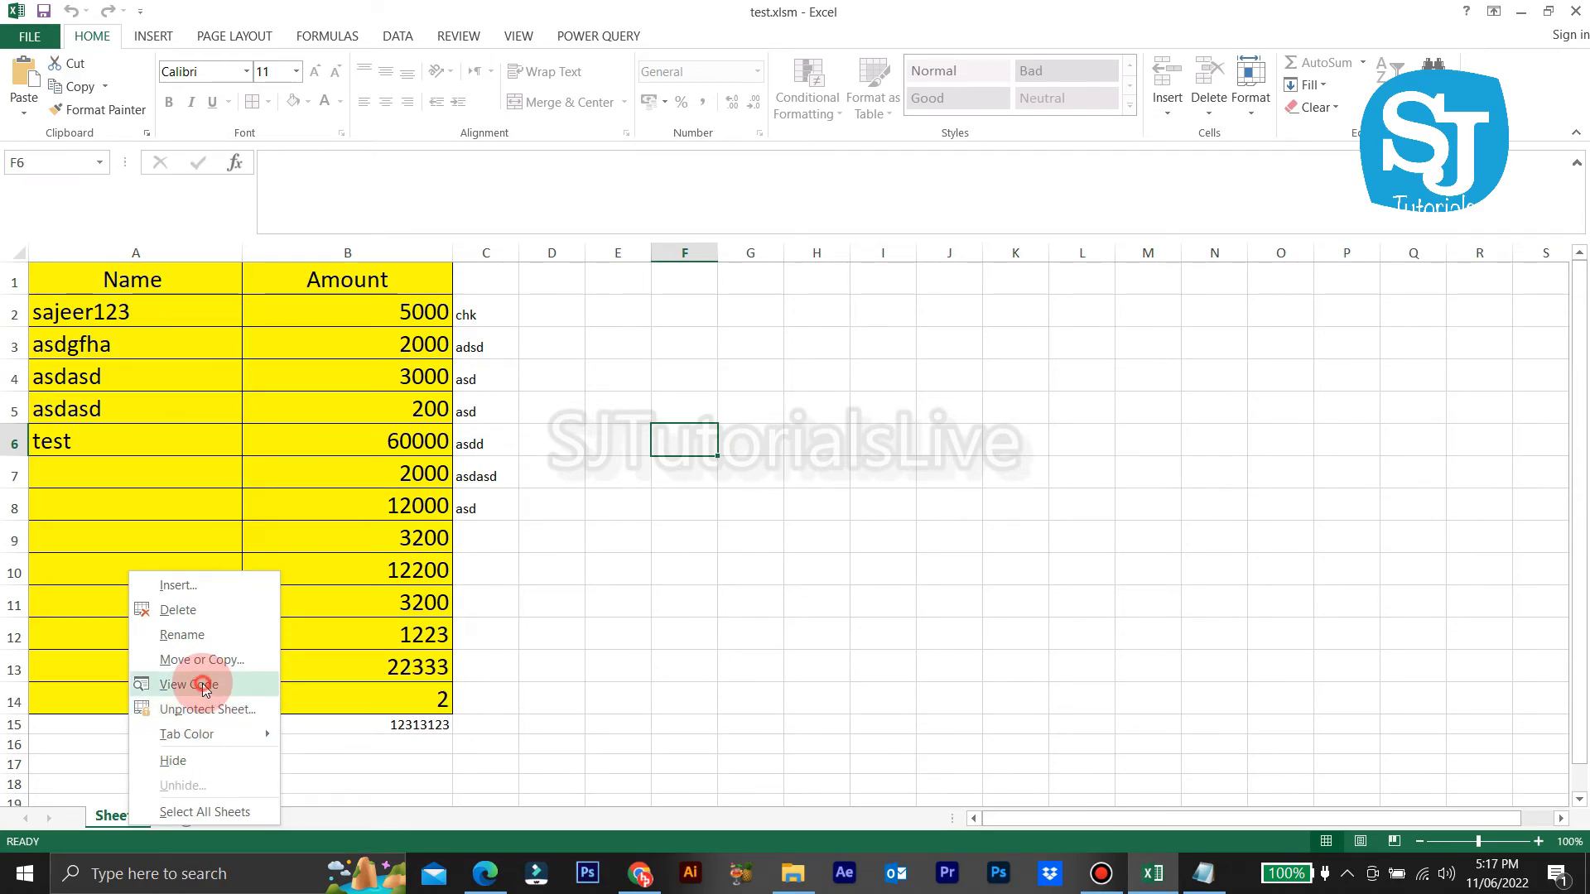
{"action": "left_click", "coordinate": [204, 687]}
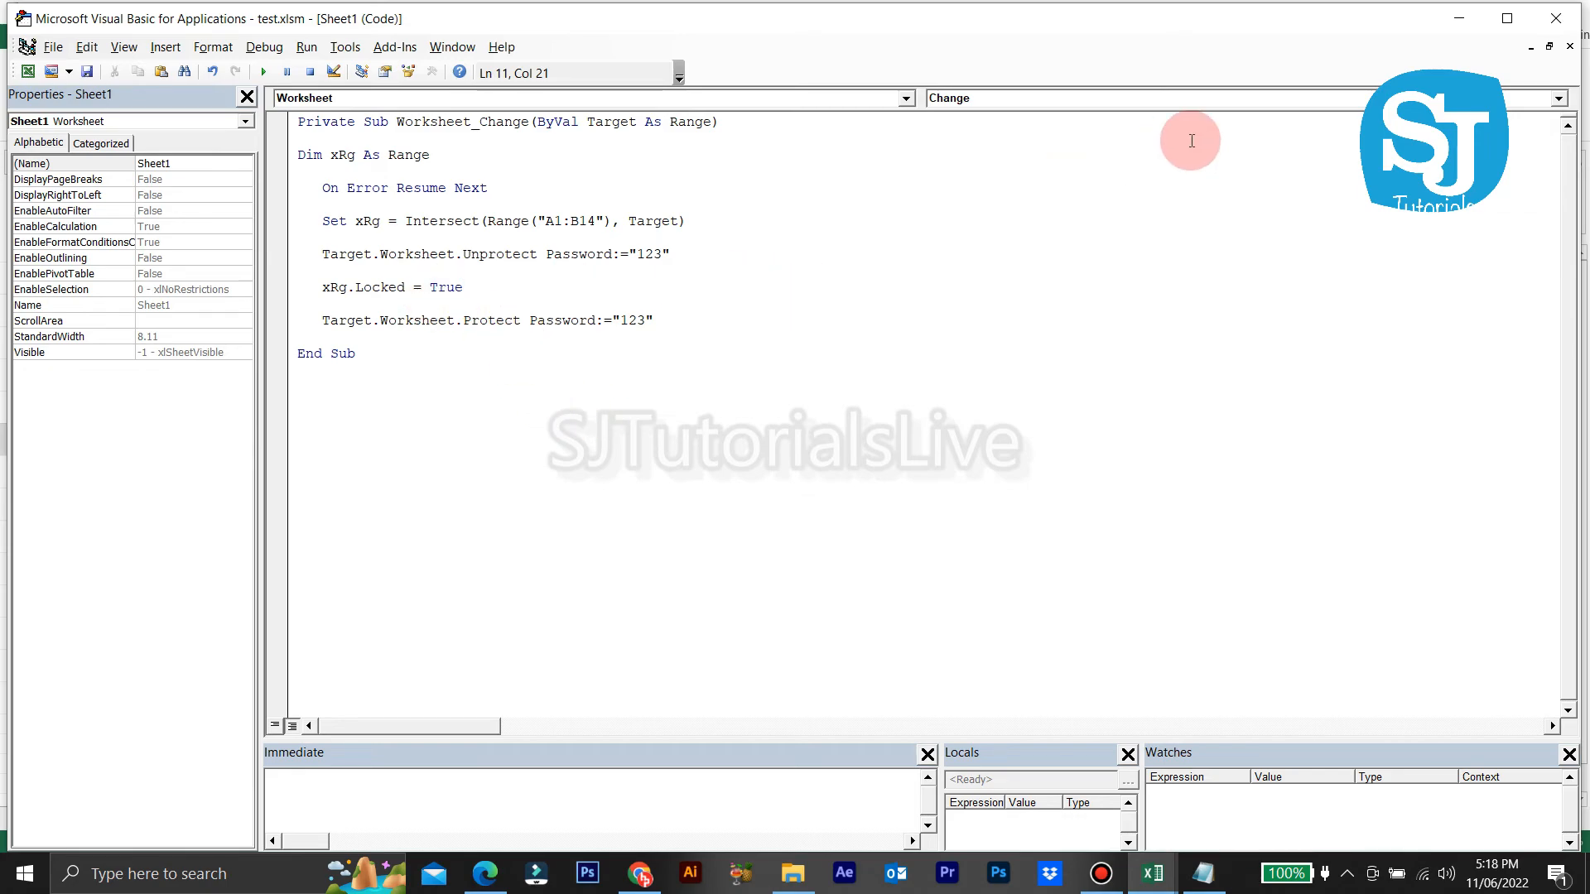
{"action": "left_click", "coordinate": [1538, 23]}
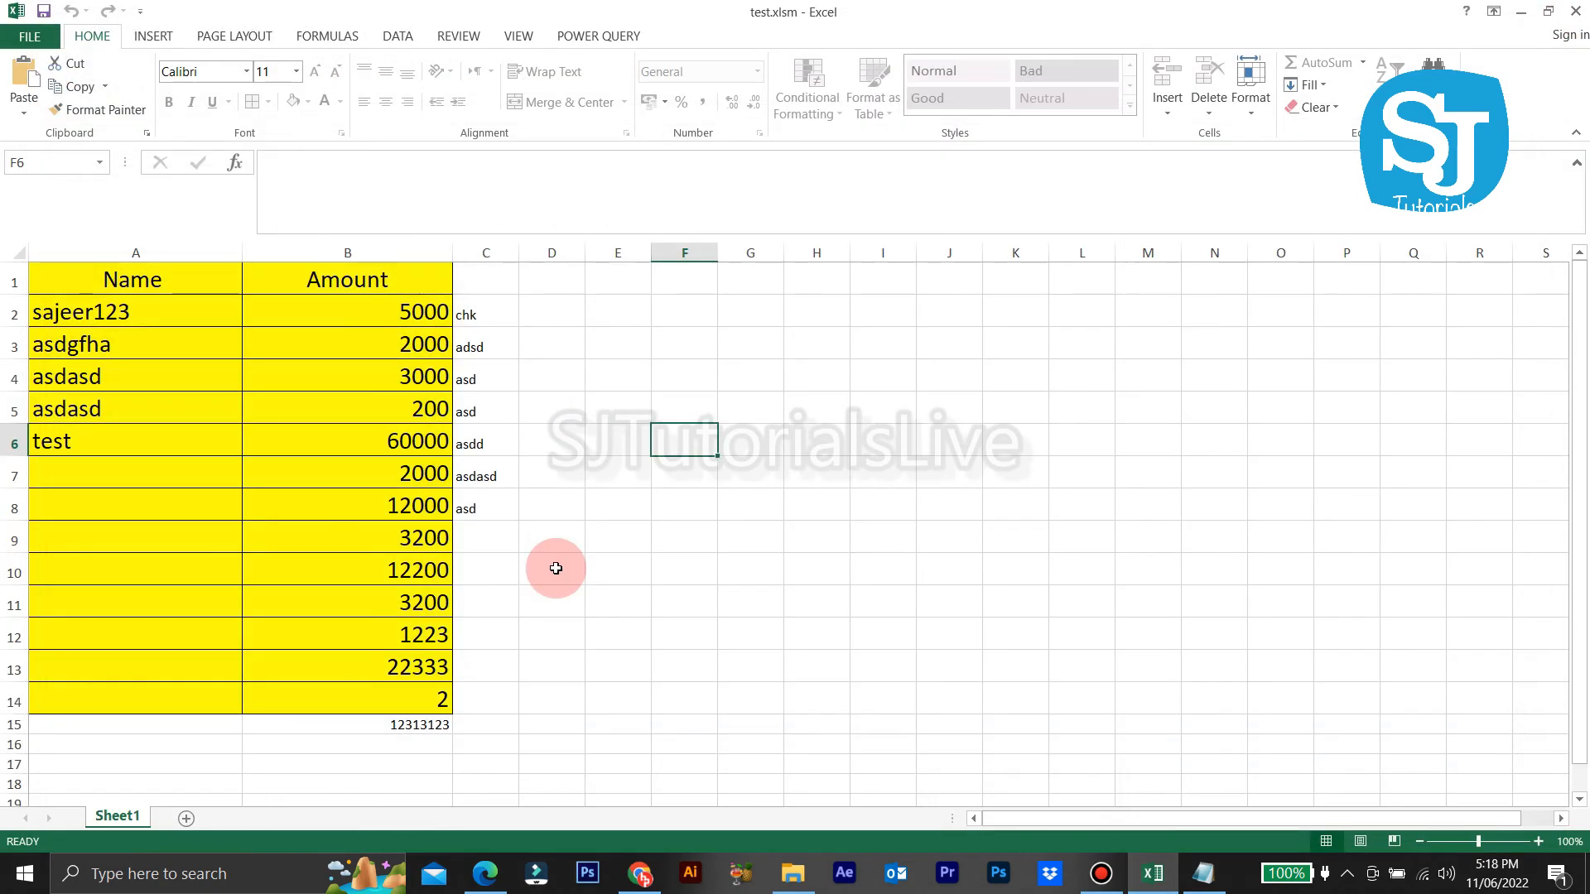
Step: Try editing the 5000 Amount in B2 and dismiss the protected-sheet warning
{"action": "right_click", "coordinate": [127, 816]}
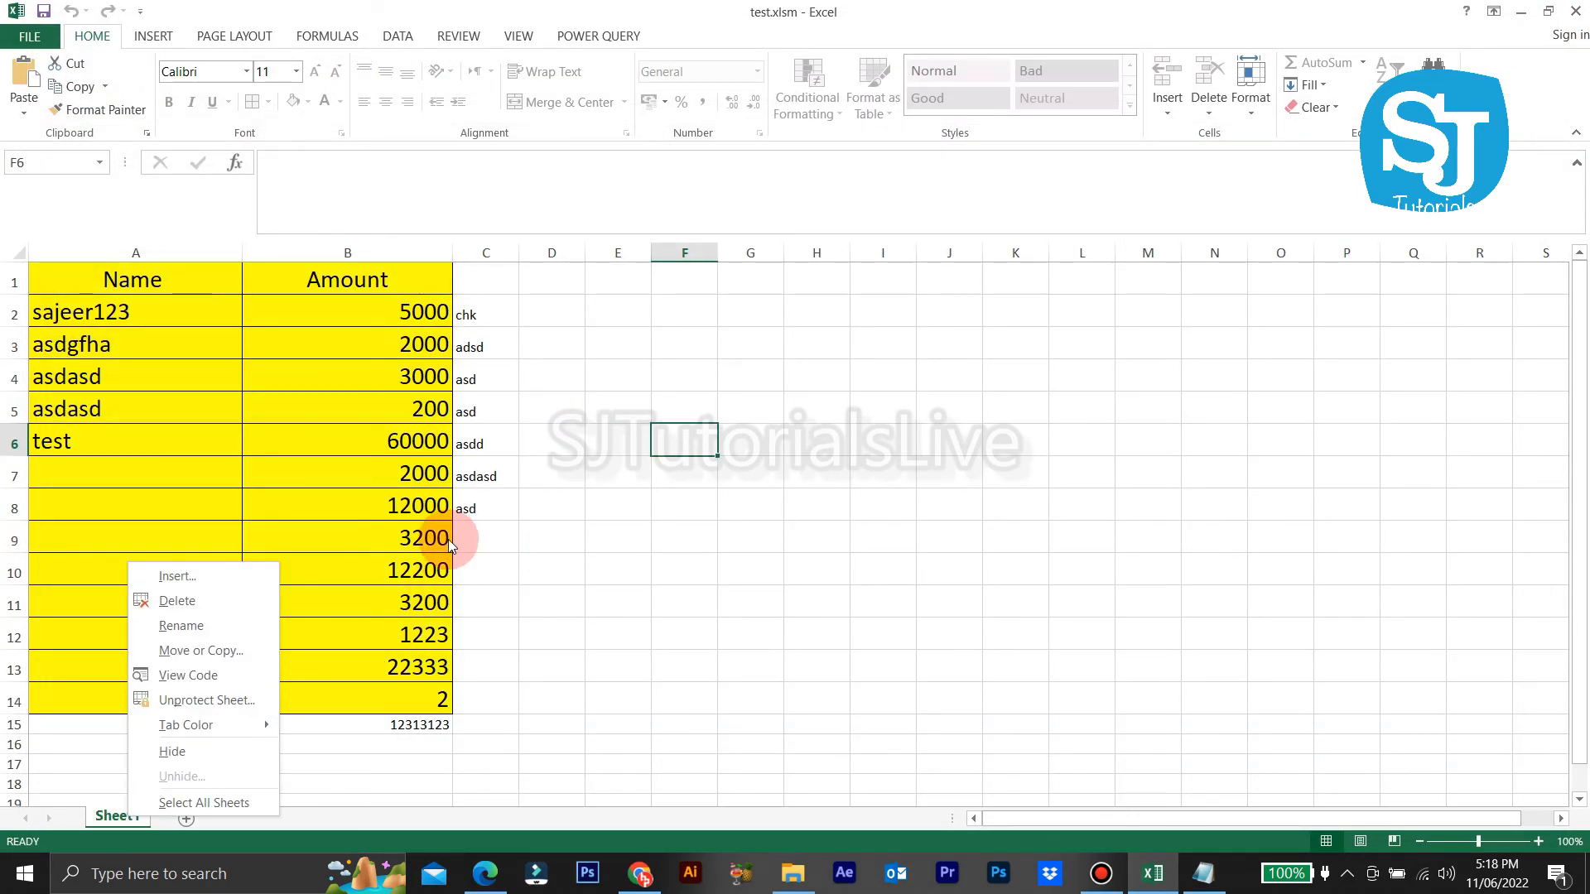
{"action": "left_click", "coordinate": [396, 349]}
{"action": "double_click", "coordinate": [418, 313]}
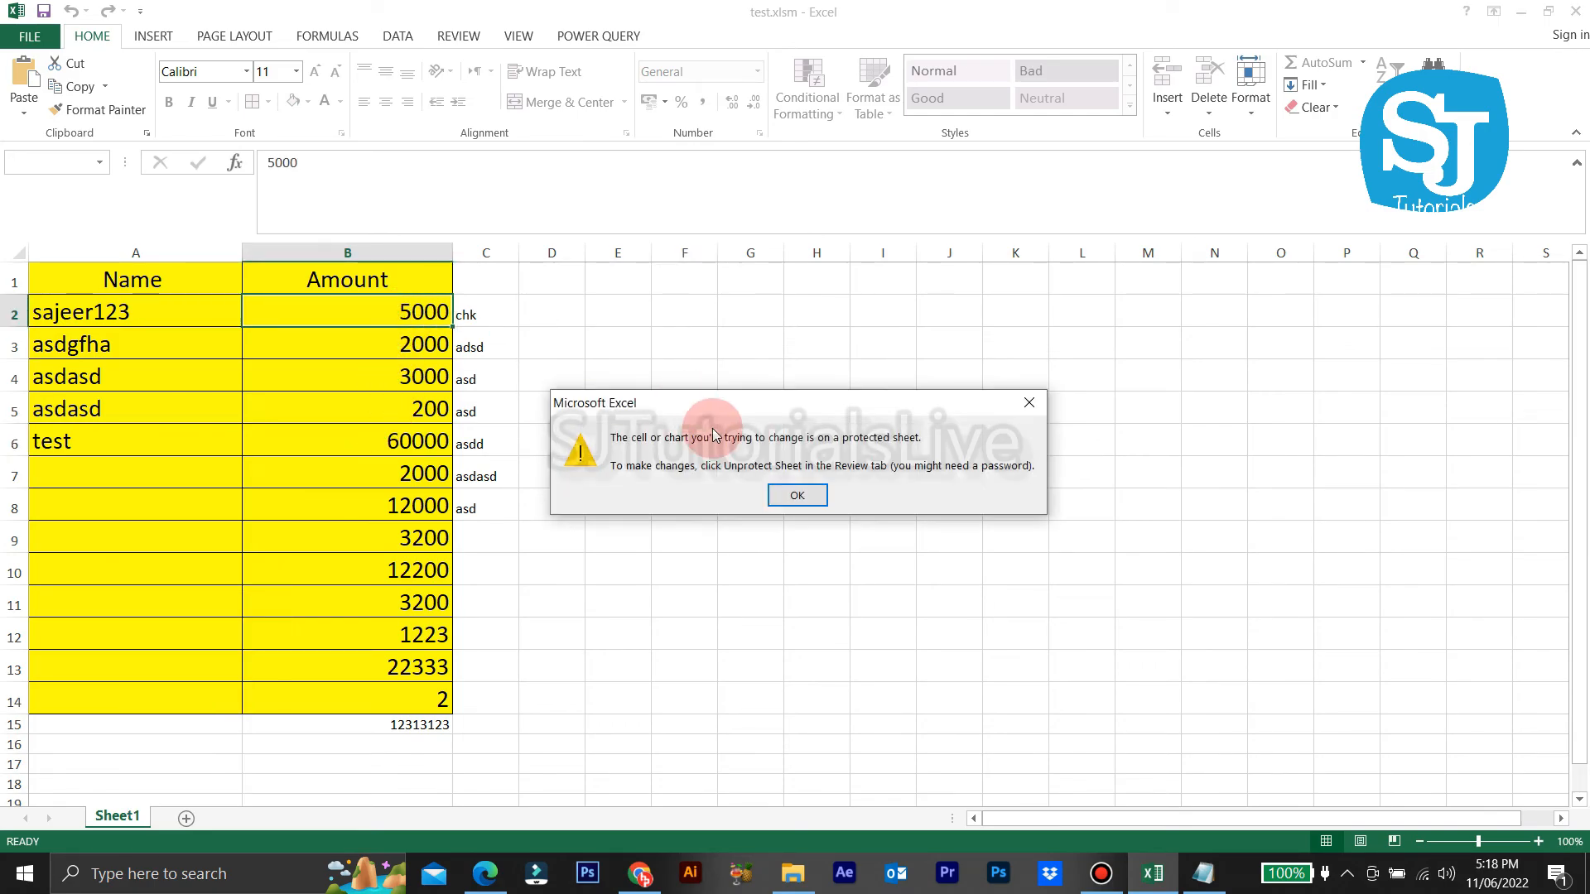
{"action": "left_click", "coordinate": [771, 495]}
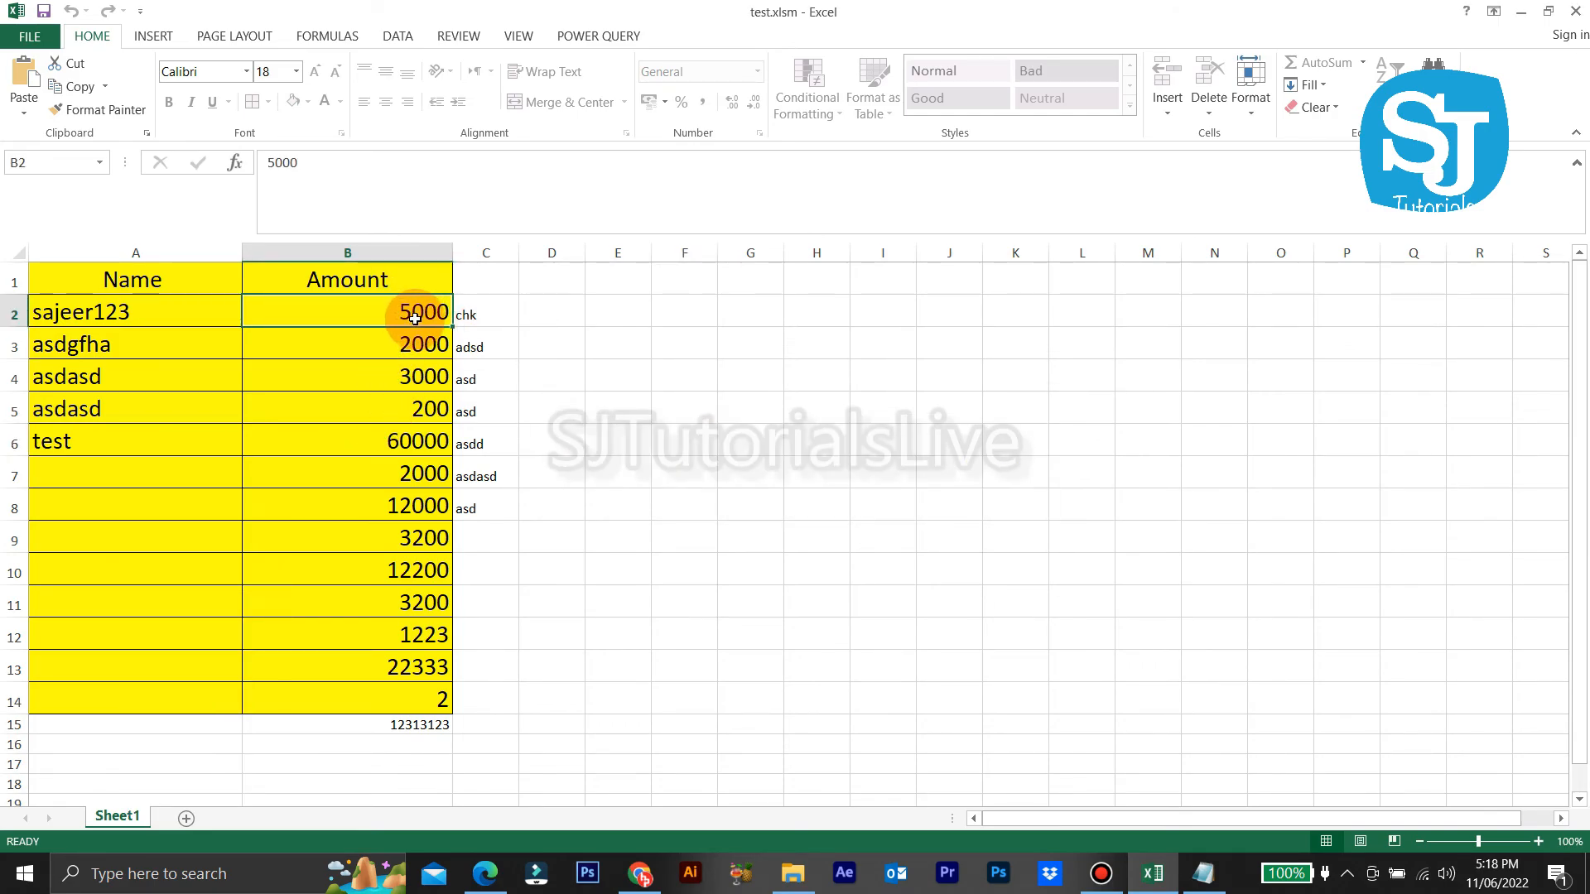
Step: Unprotect Sheet1 with its password and enter the new Amount 1200 in B2
{"action": "right_click", "coordinate": [130, 822]}
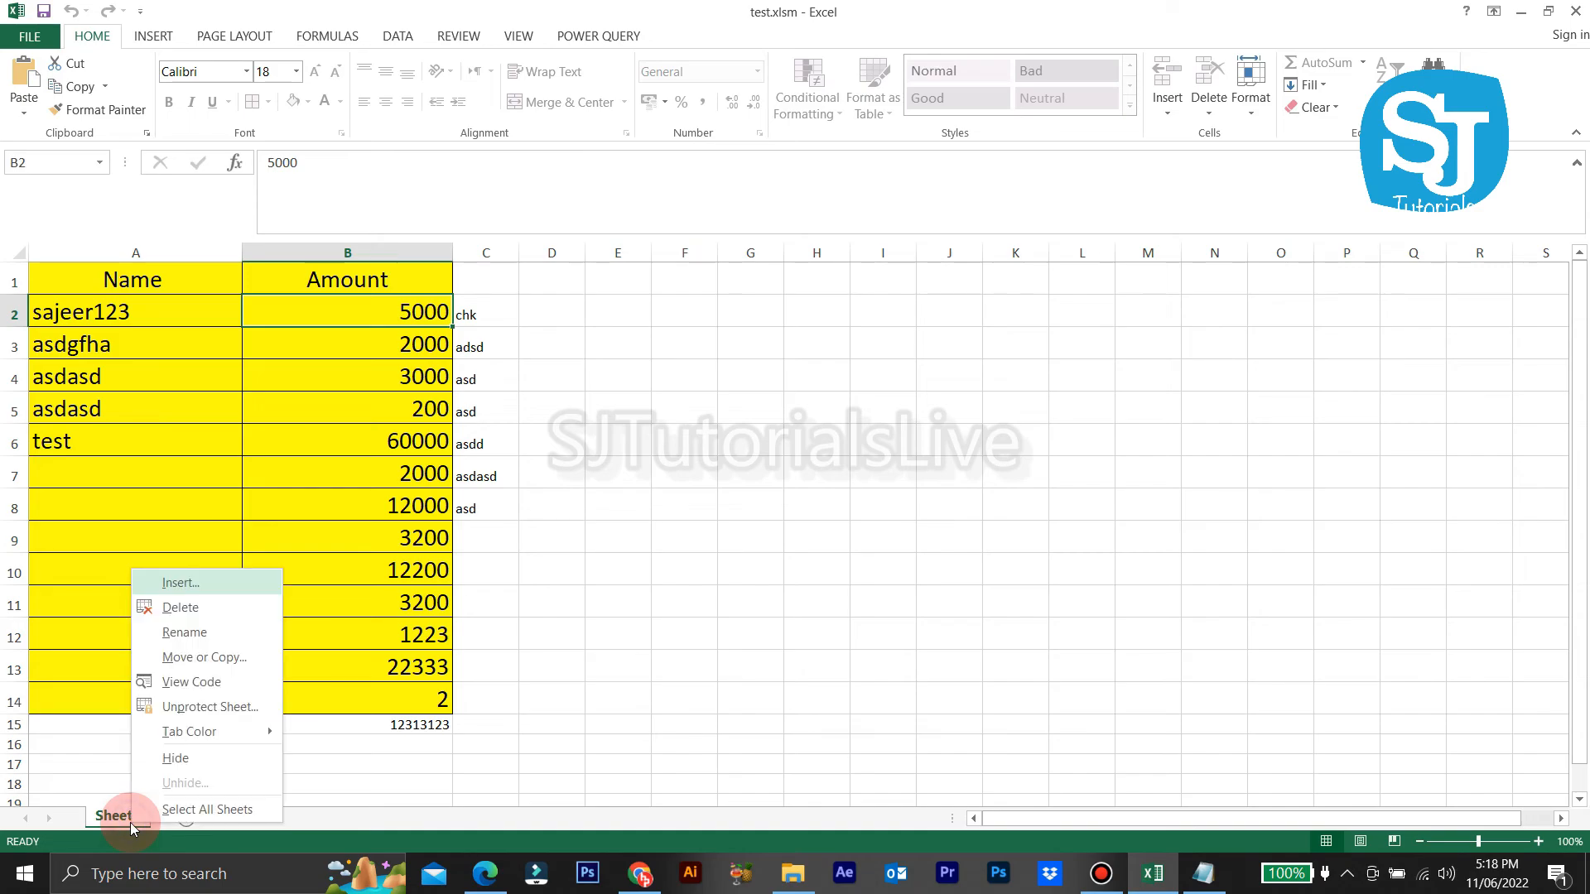
{"action": "left_click", "coordinate": [212, 705]}
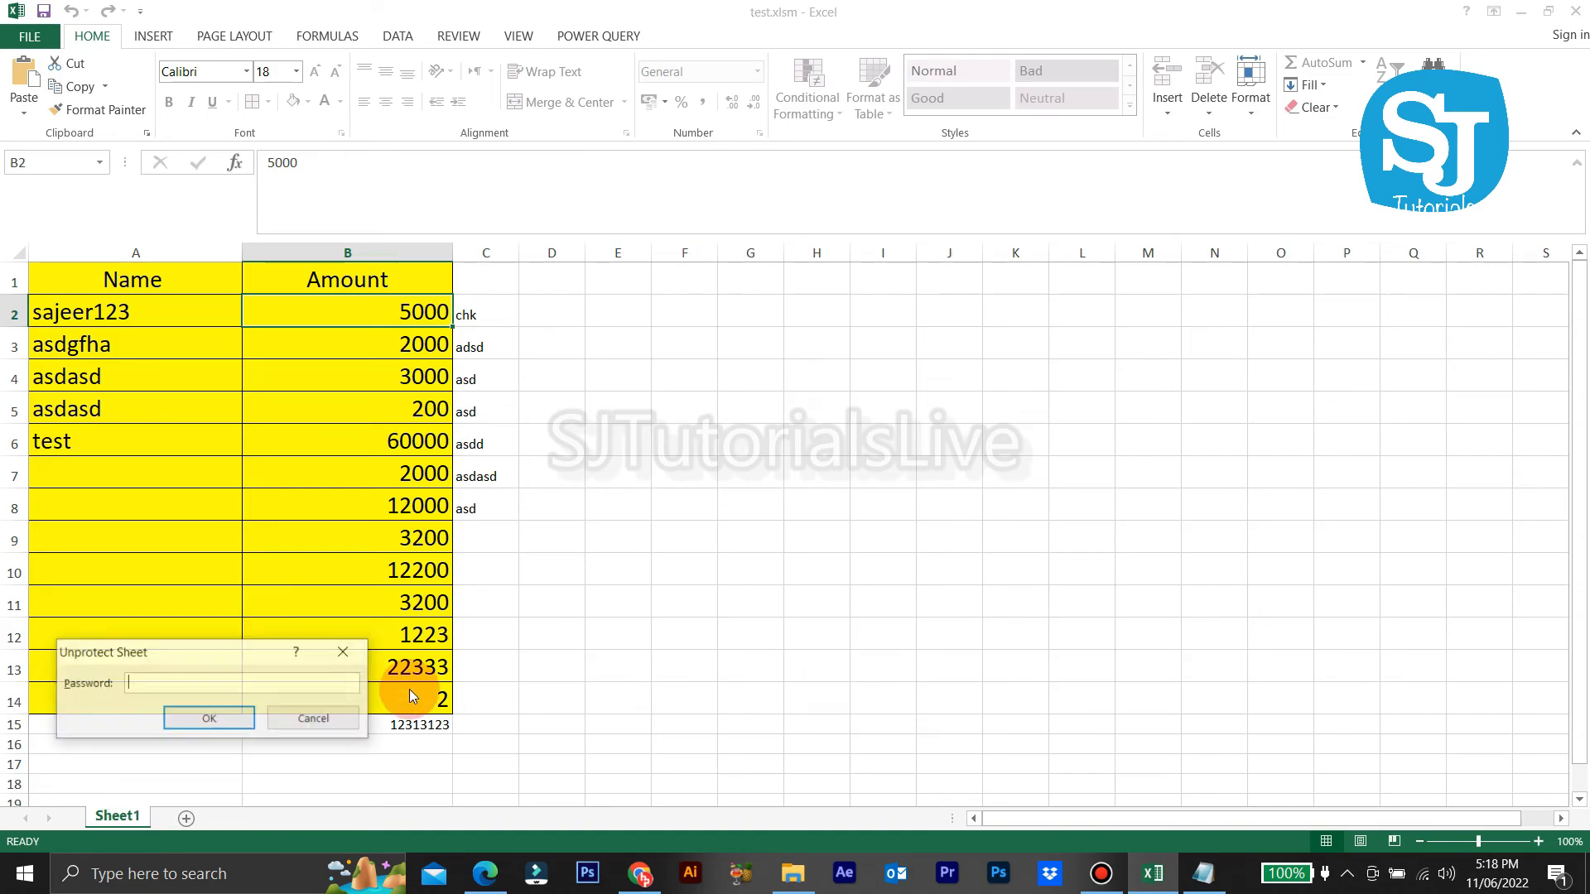
{"action": "key", "text": "Return"}
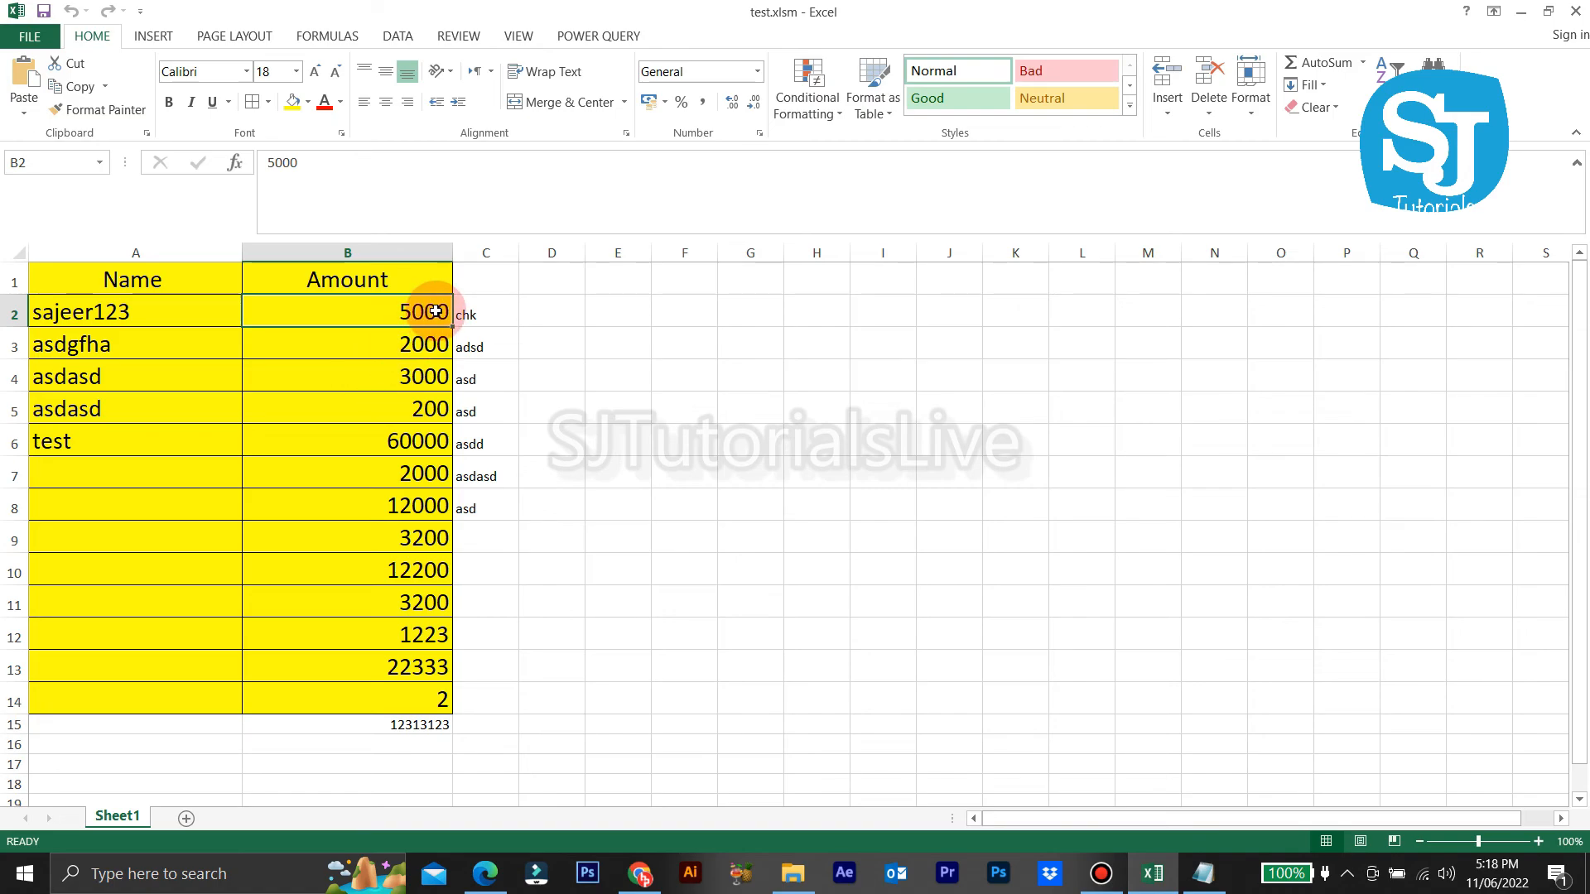
{"action": "type", "text": "12"}
{"action": "key", "text": "Return"}
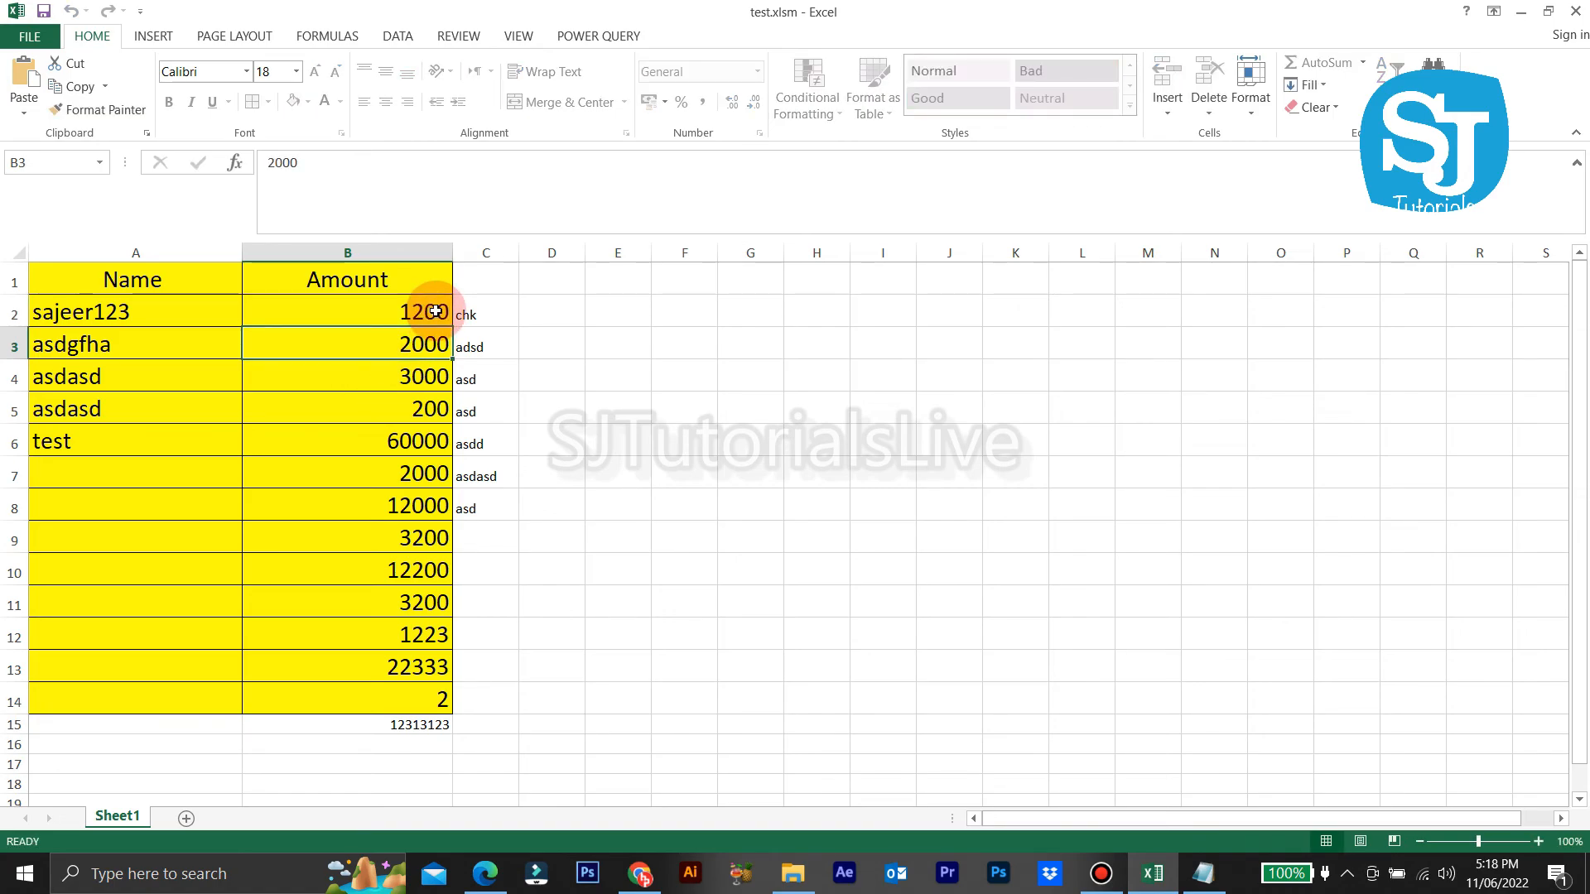
Step: Verify B2 has relocked, re-entering the amount and dismissing the protected-sheet warnings
{"action": "double_click", "coordinate": [432, 309]}
{"action": "left_click", "coordinate": [802, 496]}
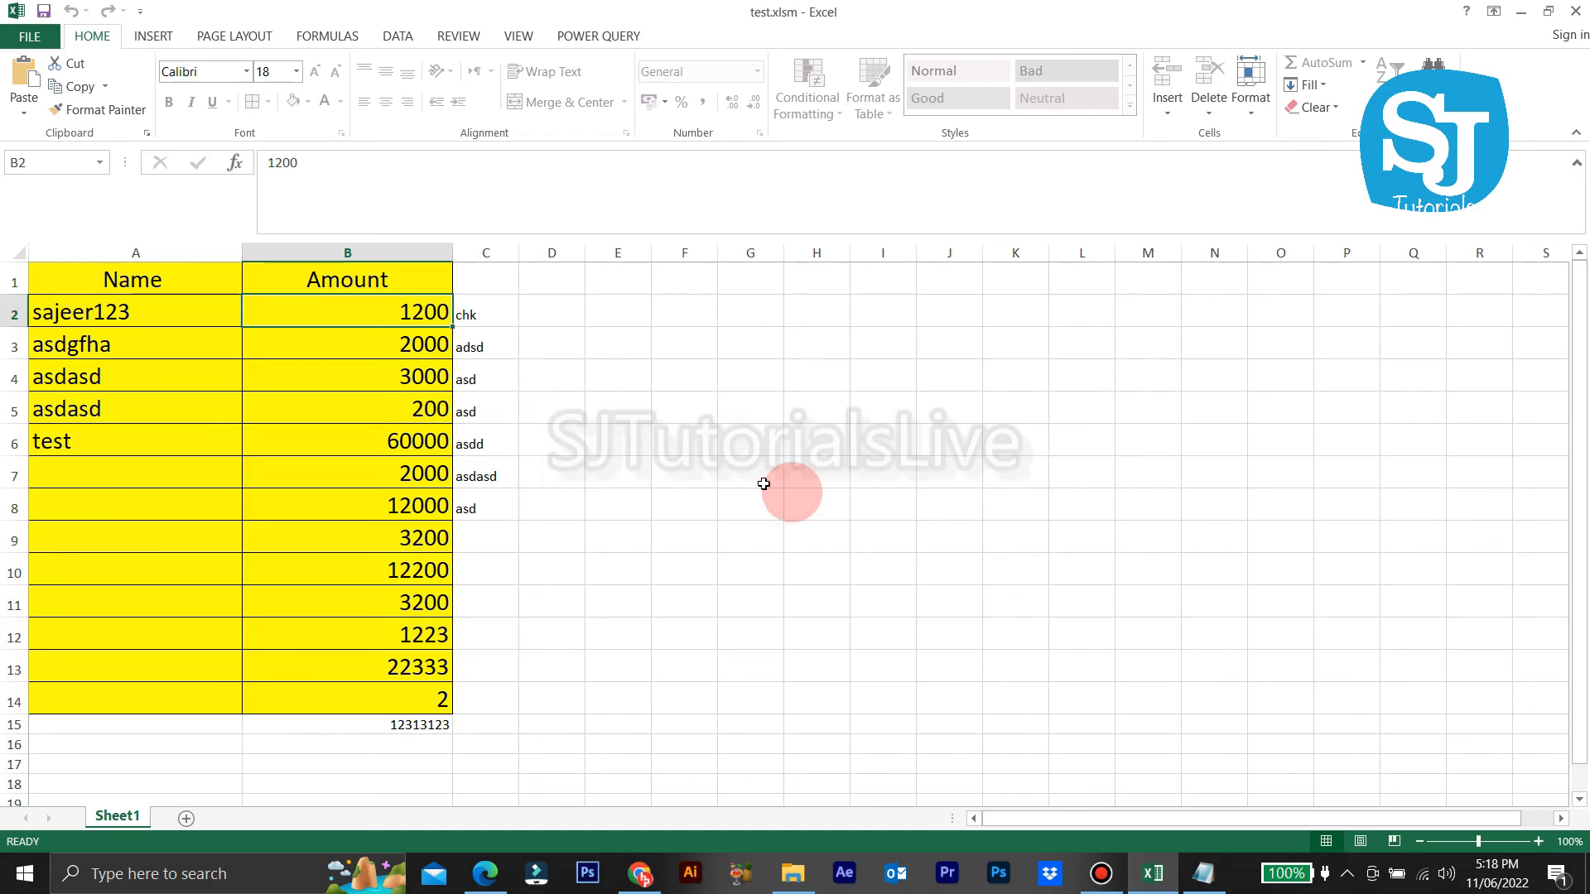
{"action": "left_click", "coordinate": [437, 312]}
{"action": "type", "text": "12"}
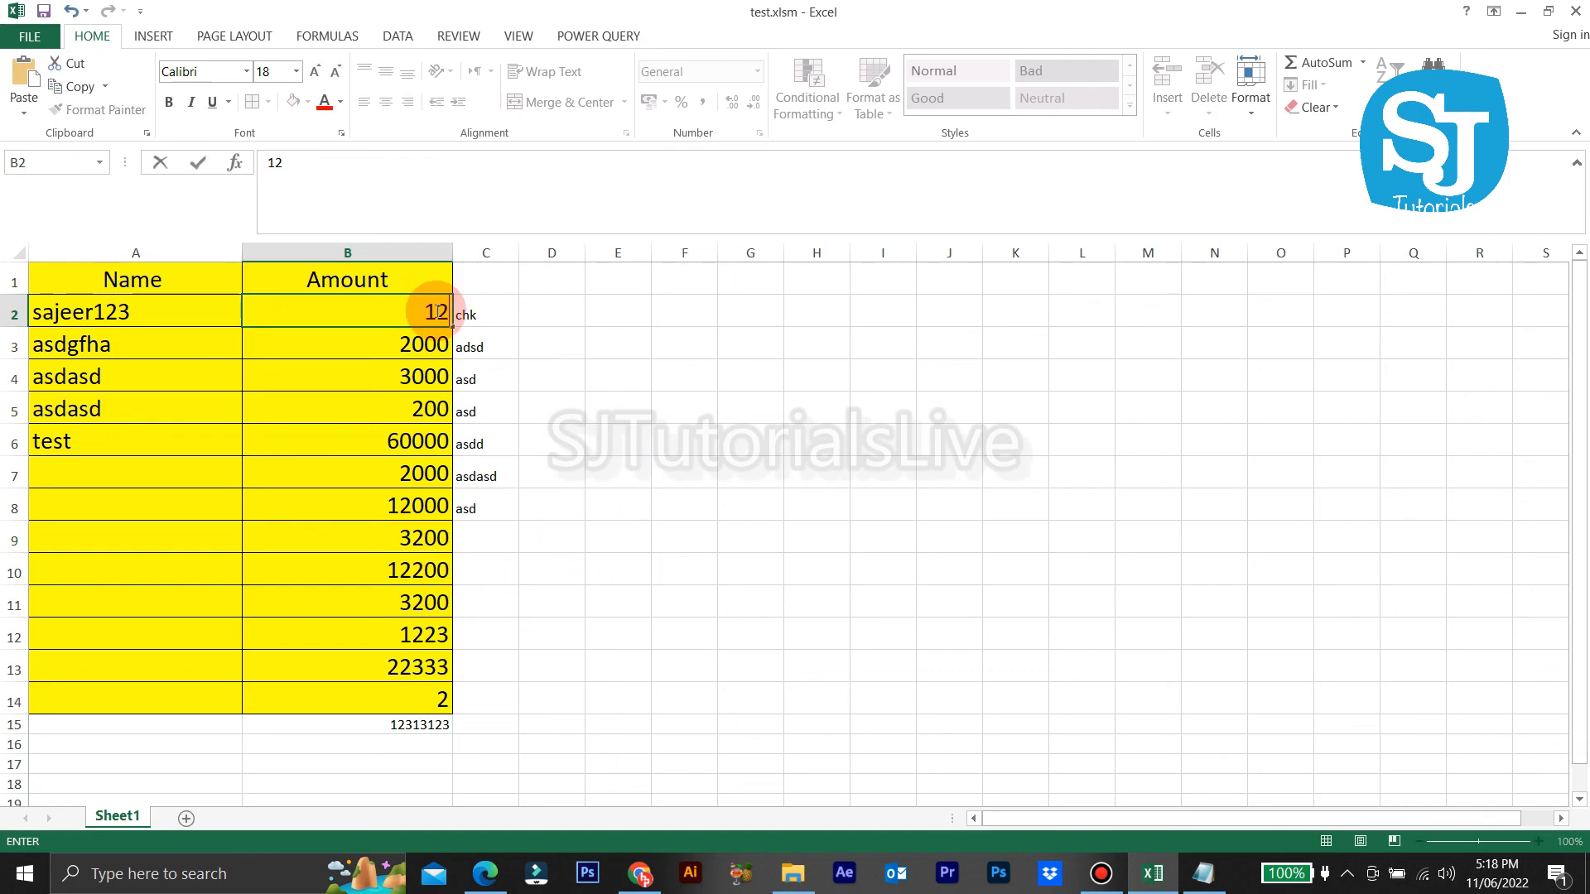
{"action": "key", "text": "Return"}
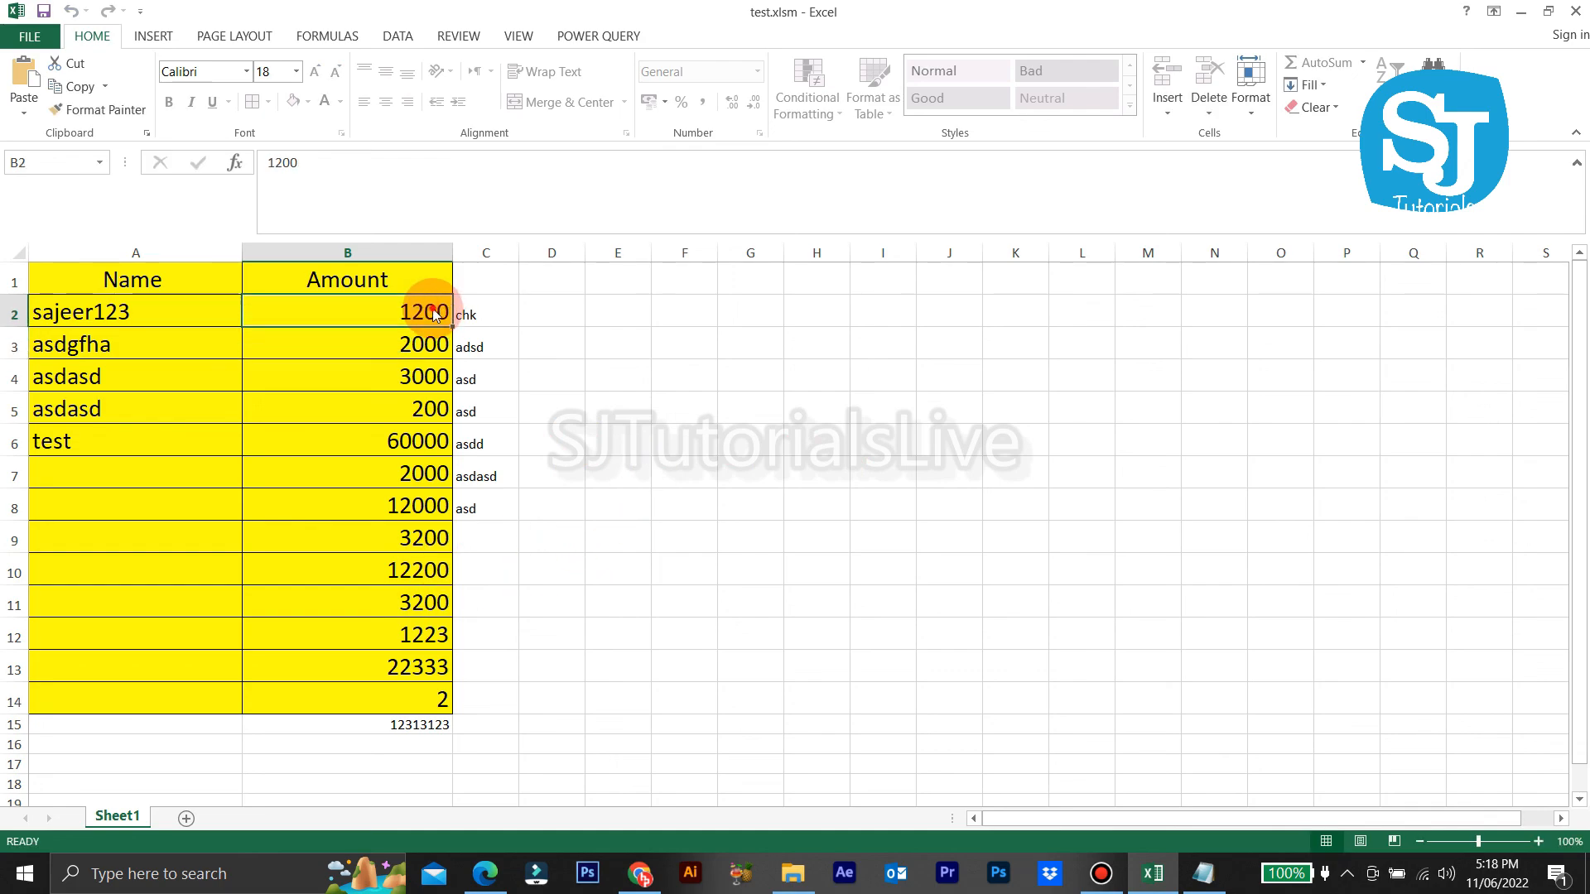
{"action": "double_click", "coordinate": [432, 309]}
{"action": "left_click", "coordinate": [802, 496]}
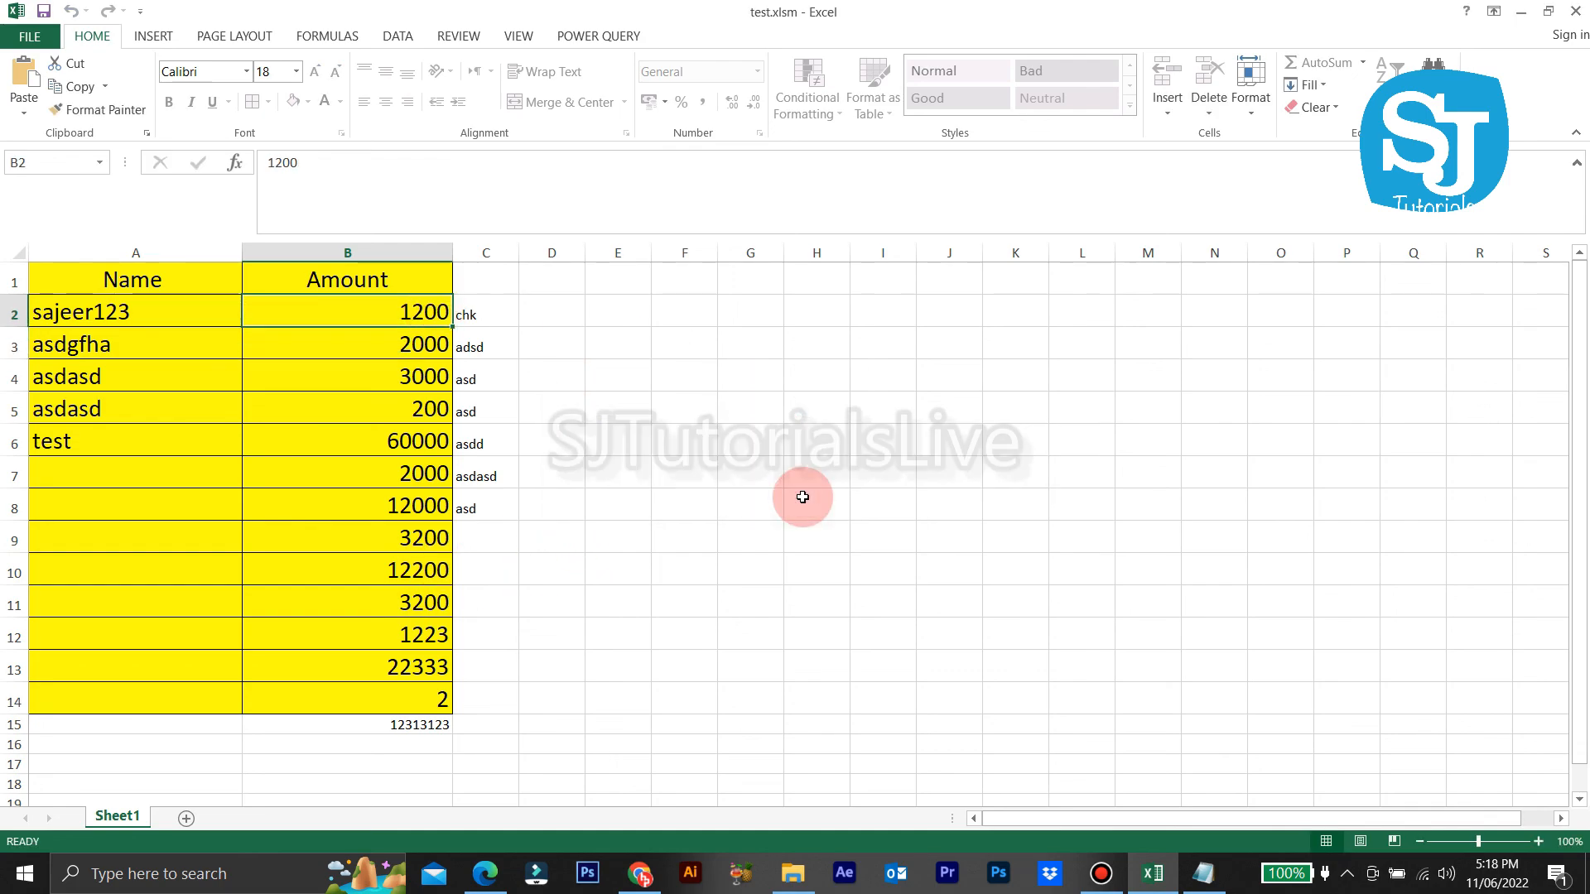